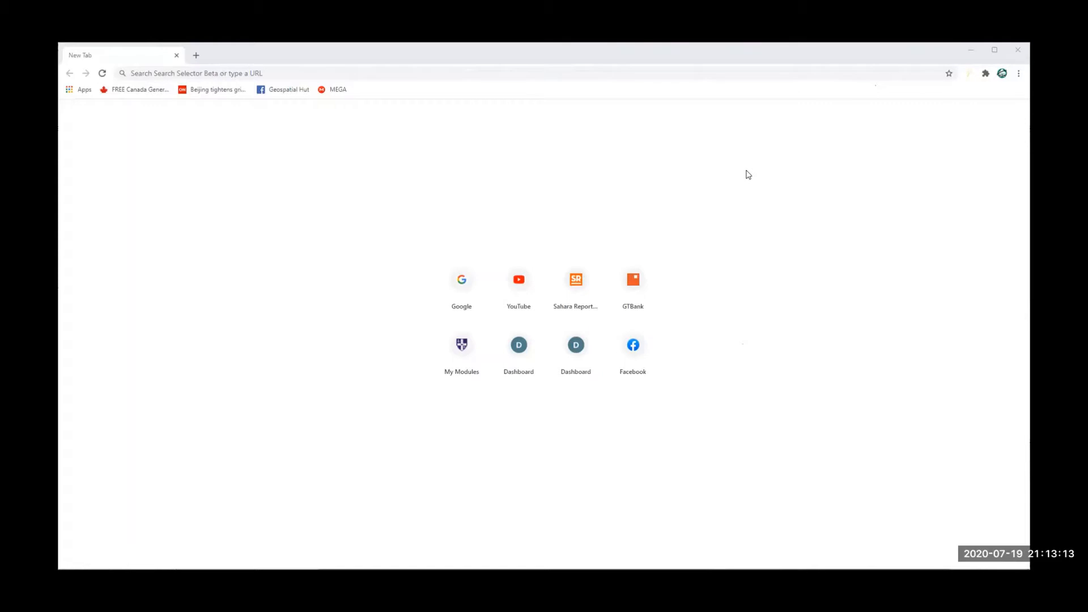
# - Search Google for "landsat bands" in a new browser tab
pyautogui.click(194, 60)
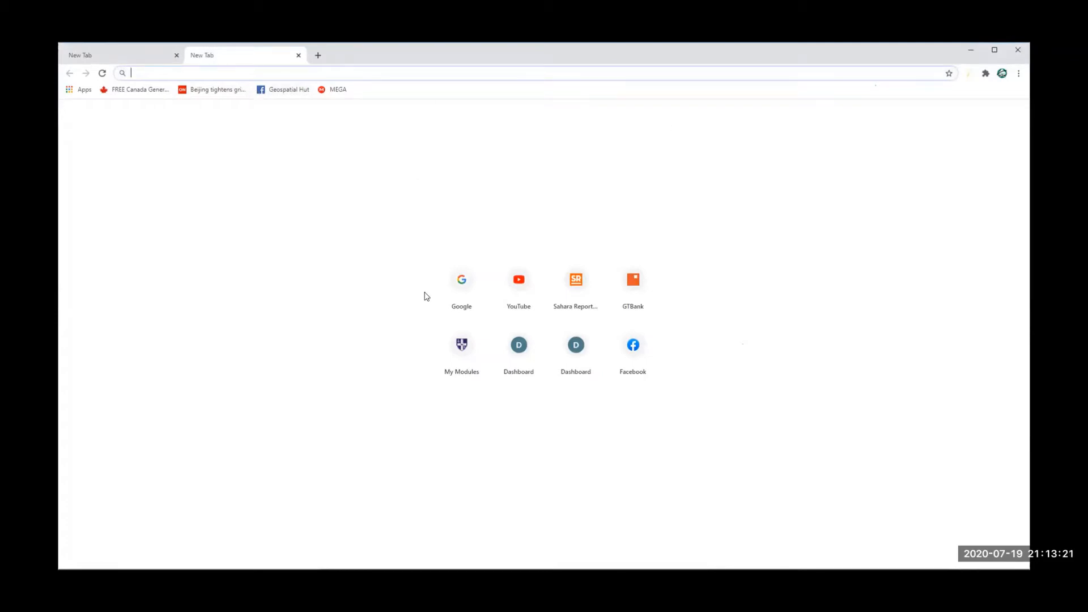
pyautogui.click(463, 278)
pyautogui.write('land')
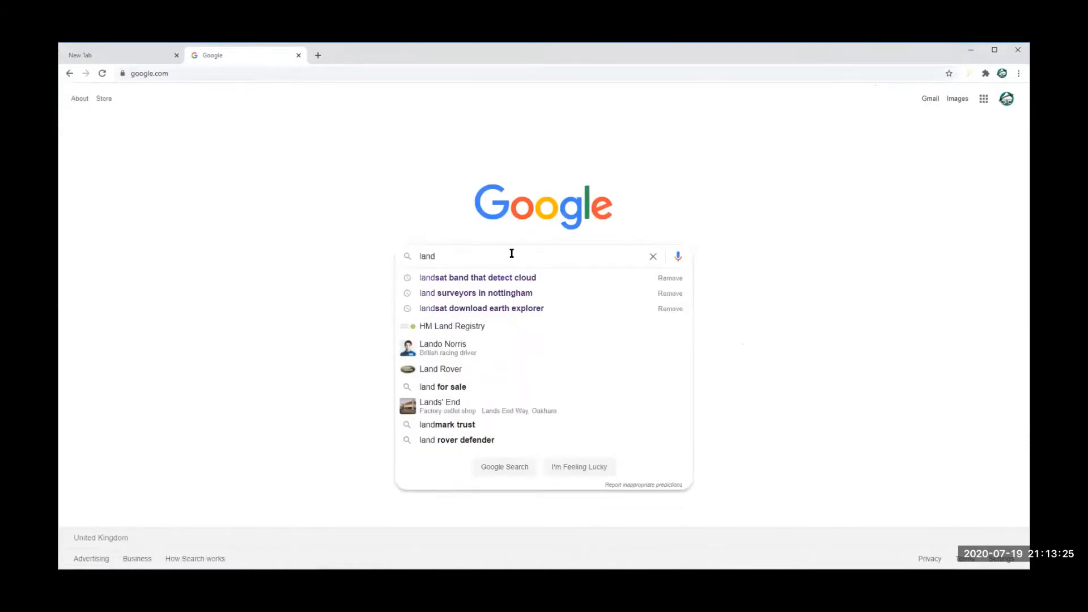
pyautogui.write('sa')
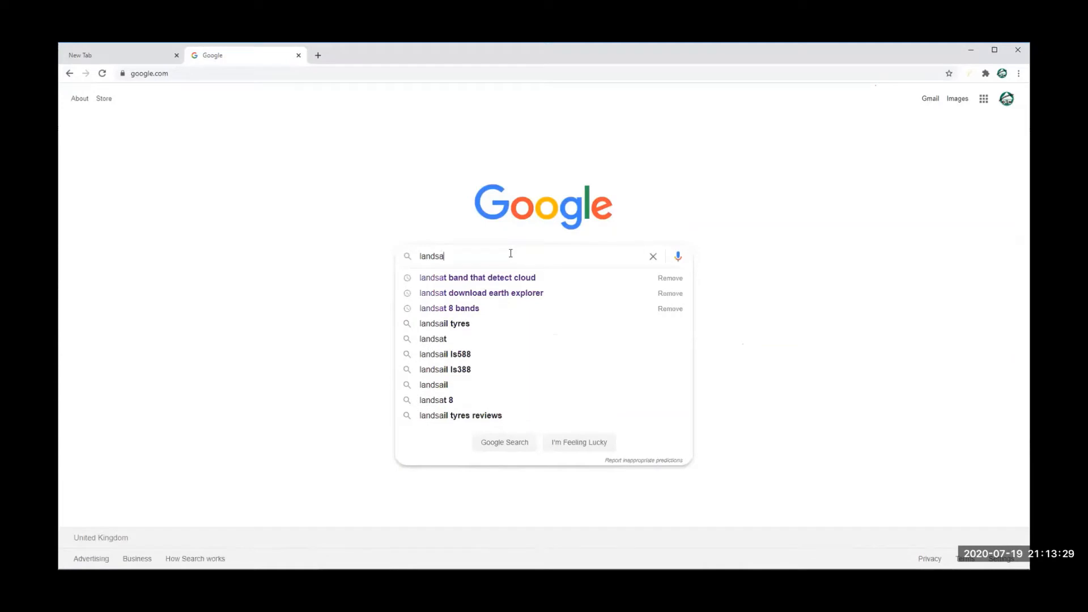
pyautogui.write('t ban')
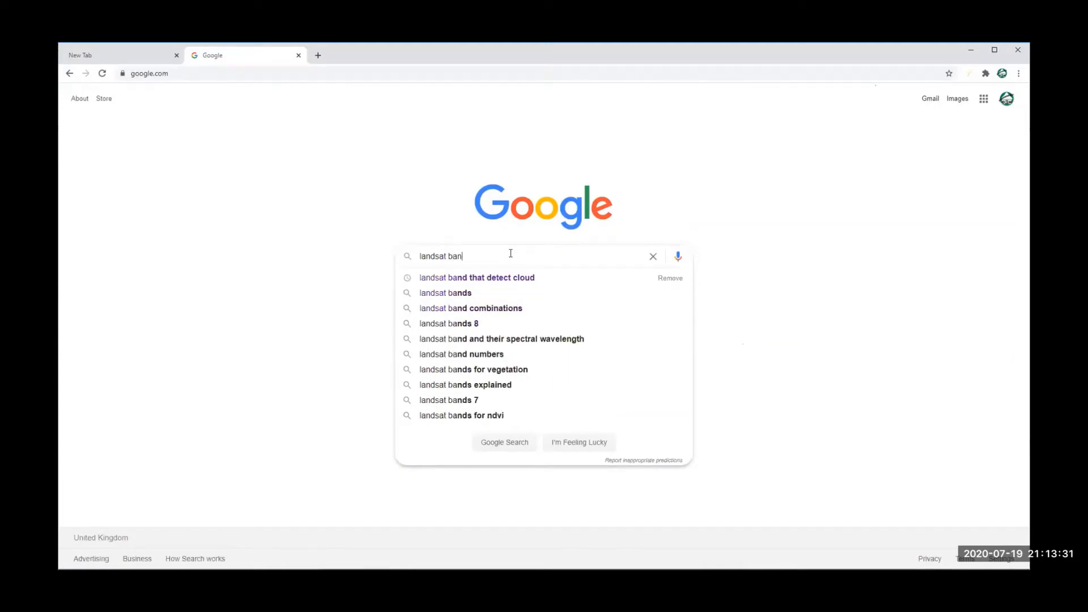
pyautogui.write('ds')
pyautogui.press('Return')
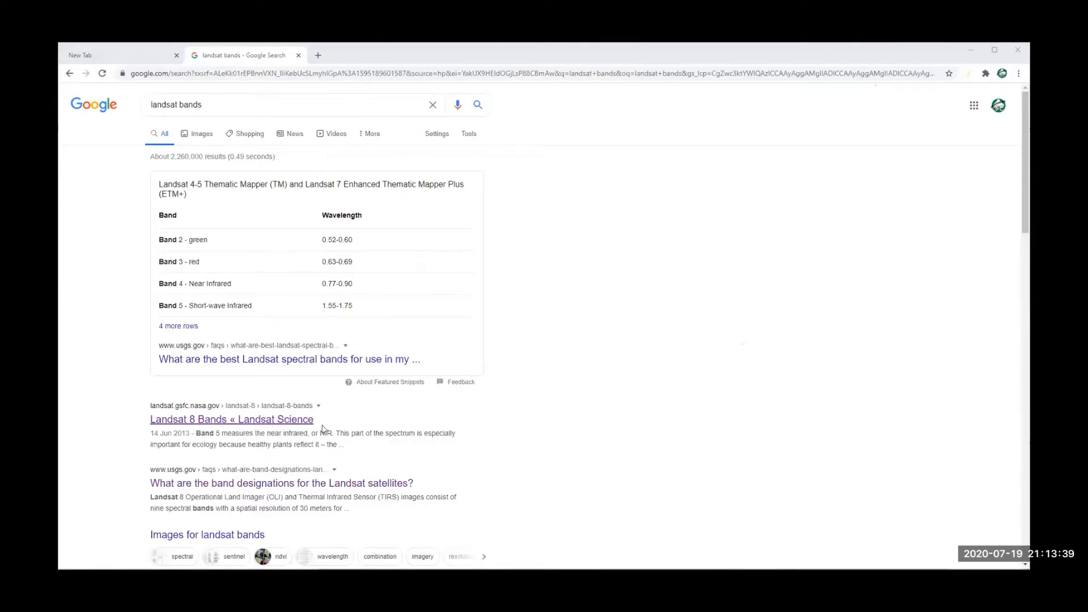
# - Examine the image results for Landsat bands, especially the USGS table of Landsat 8 band designations with wavelengths and resolutions
pyautogui.scroll(-2, 284, 419)
pyautogui.scroll(-3, 238, 417)
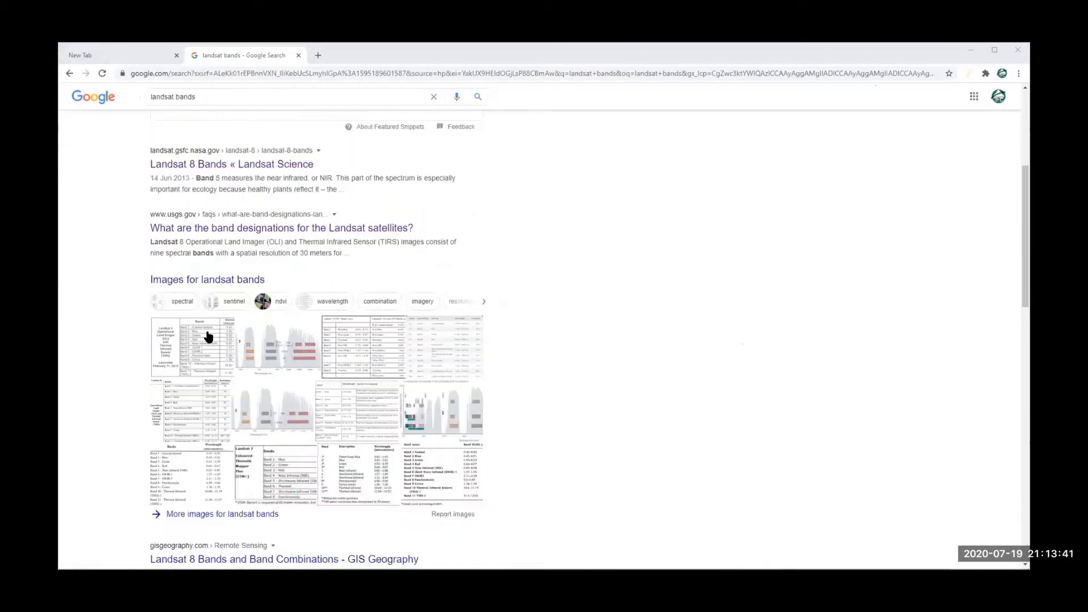
pyautogui.click(208, 336)
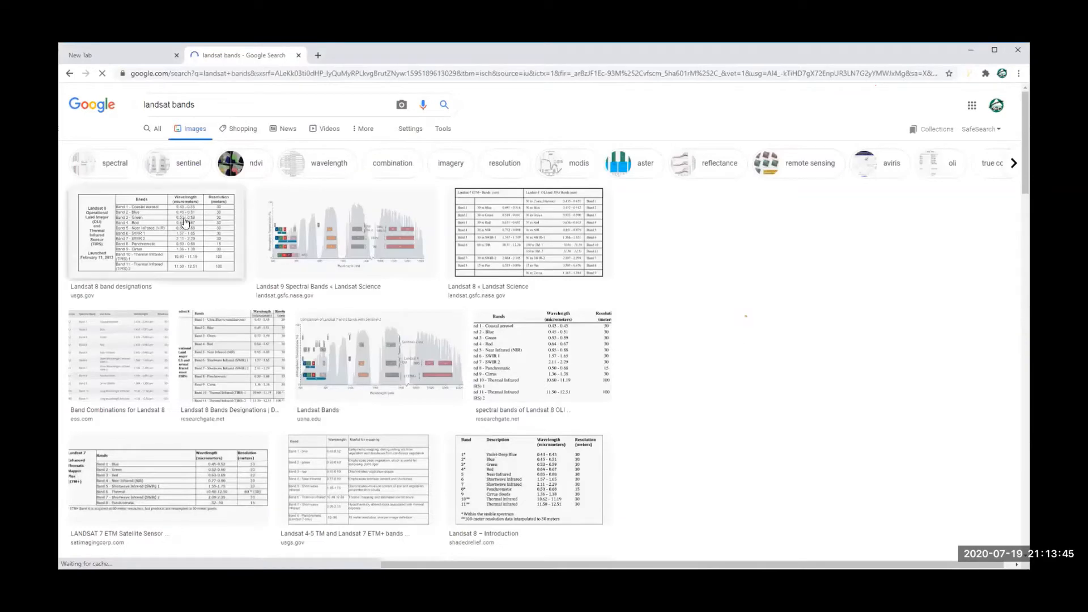
pyautogui.scroll(-5, 497, 220)
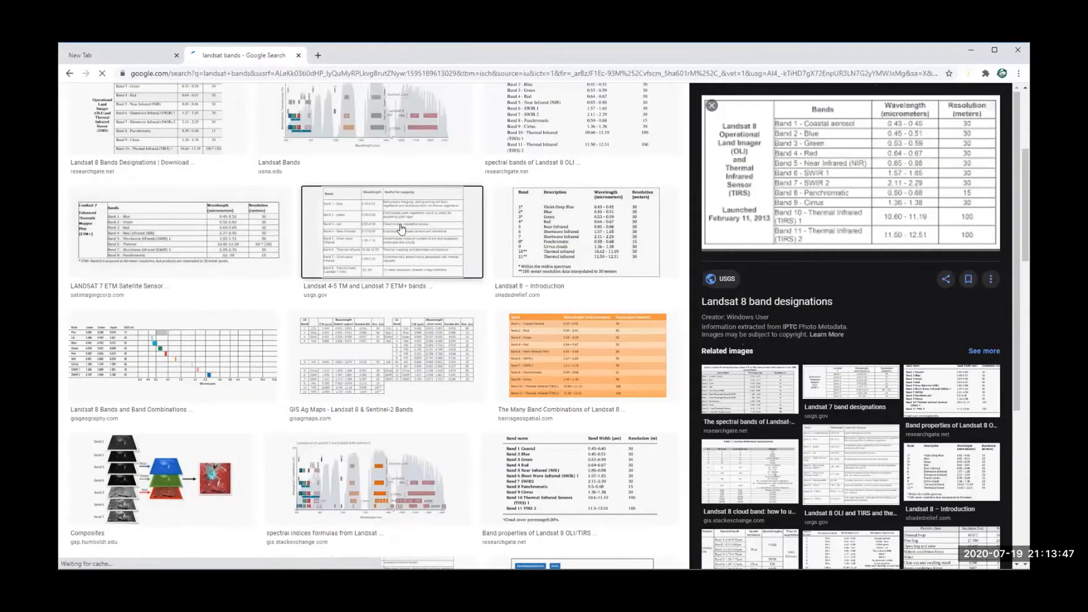
pyautogui.click(400, 227)
pyautogui.scroll(3, 400, 227)
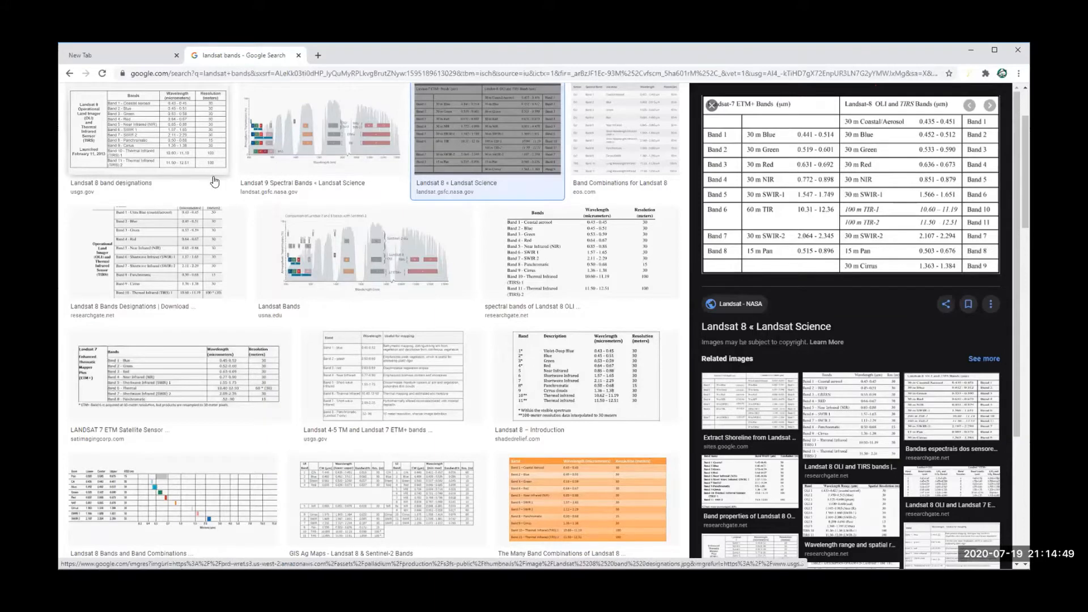
pyautogui.click(156, 116)
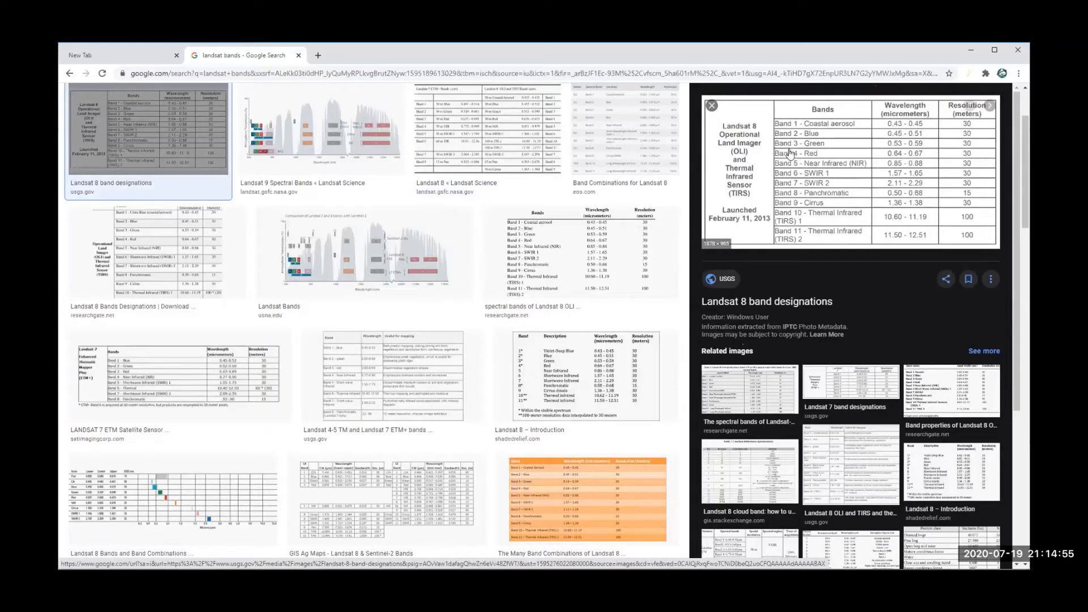
pyautogui.hotkey('alt', 'Tab')
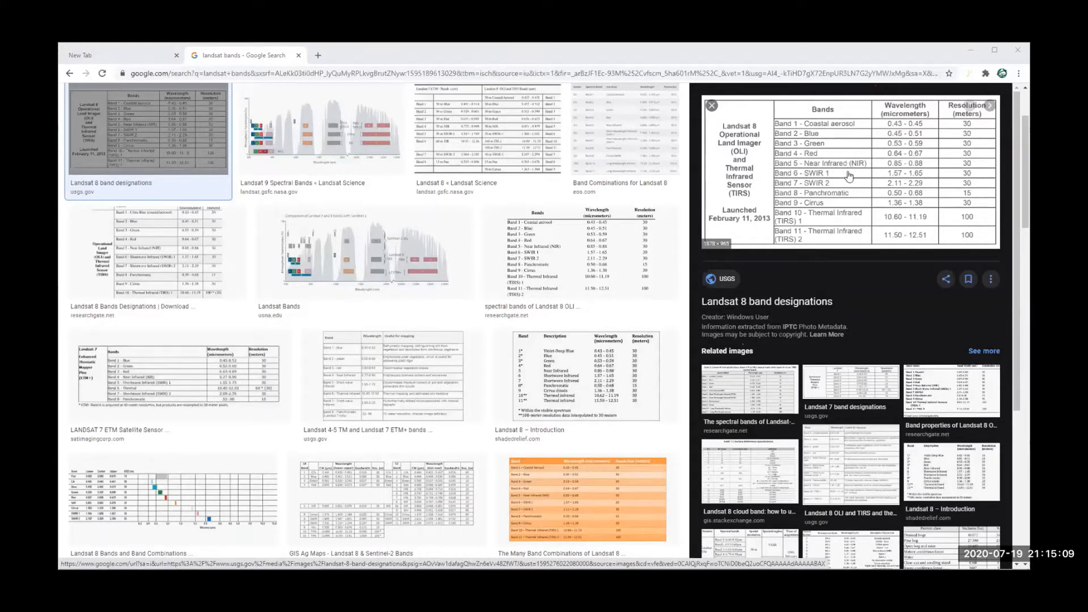
pyautogui.scroll(-3, 849, 181)
pyautogui.scroll(3, 837, 181)
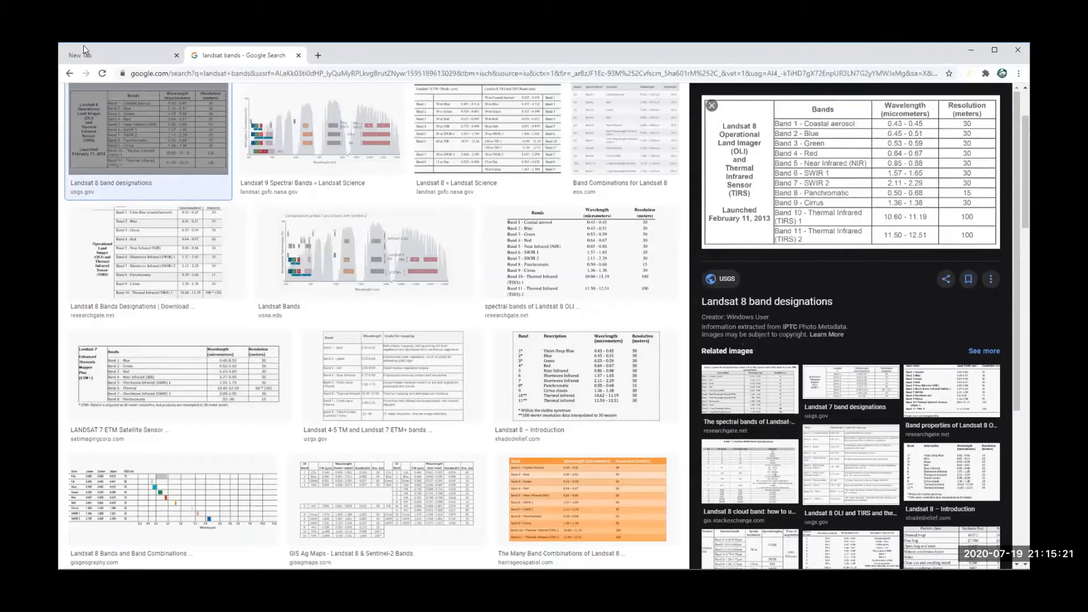
# - Search Google for "Glovis" in another new tab, keeping the Landsat bands results open
pyautogui.click(101, 58)
pyautogui.click(219, 52)
pyautogui.click(318, 55)
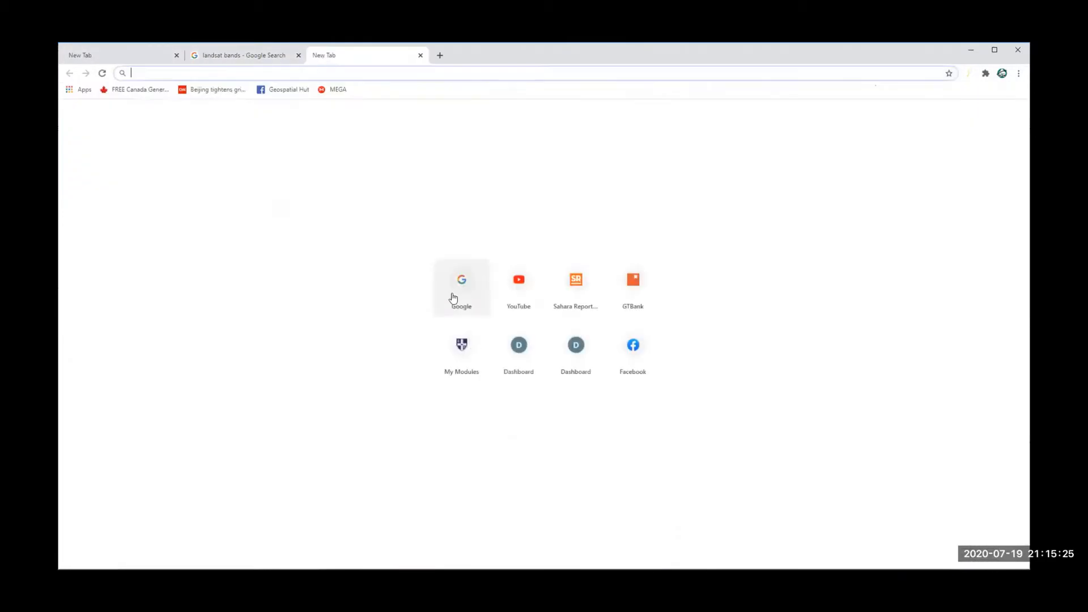
pyautogui.click(463, 283)
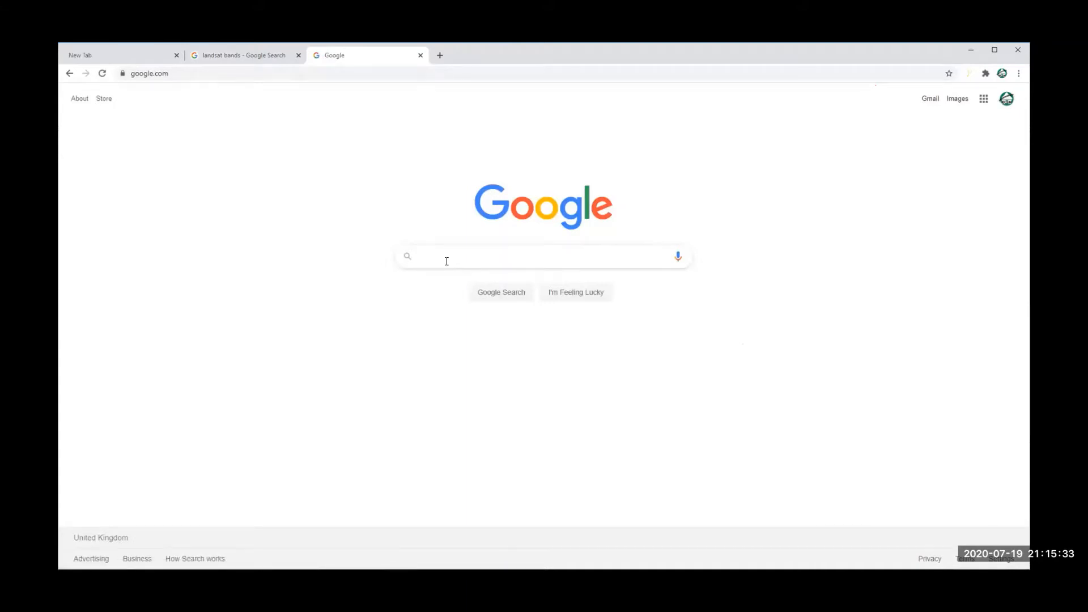
pyautogui.write('Glo')
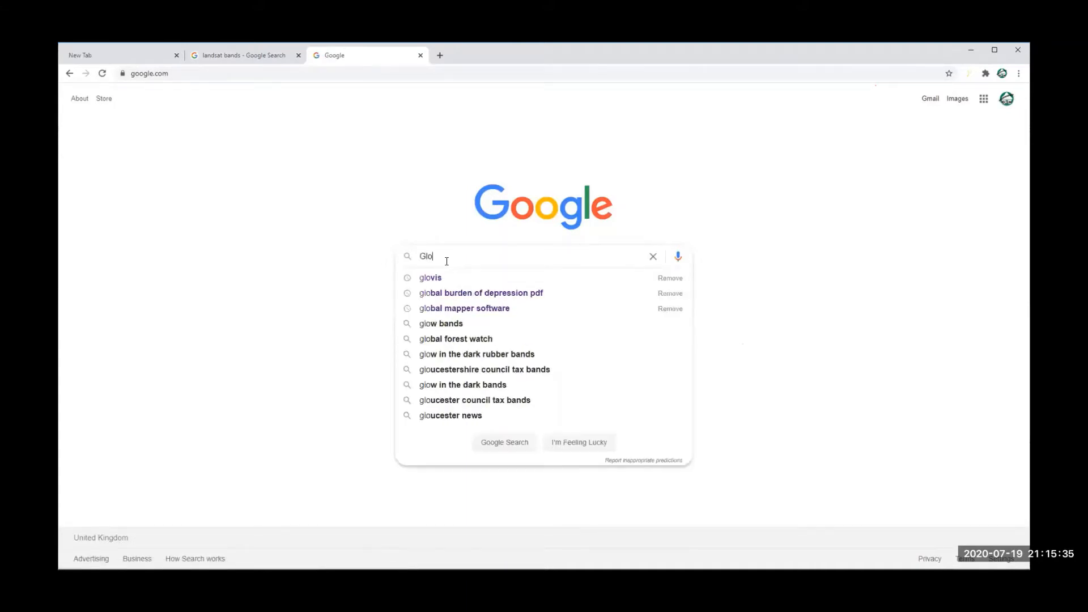
pyautogui.write('vis')
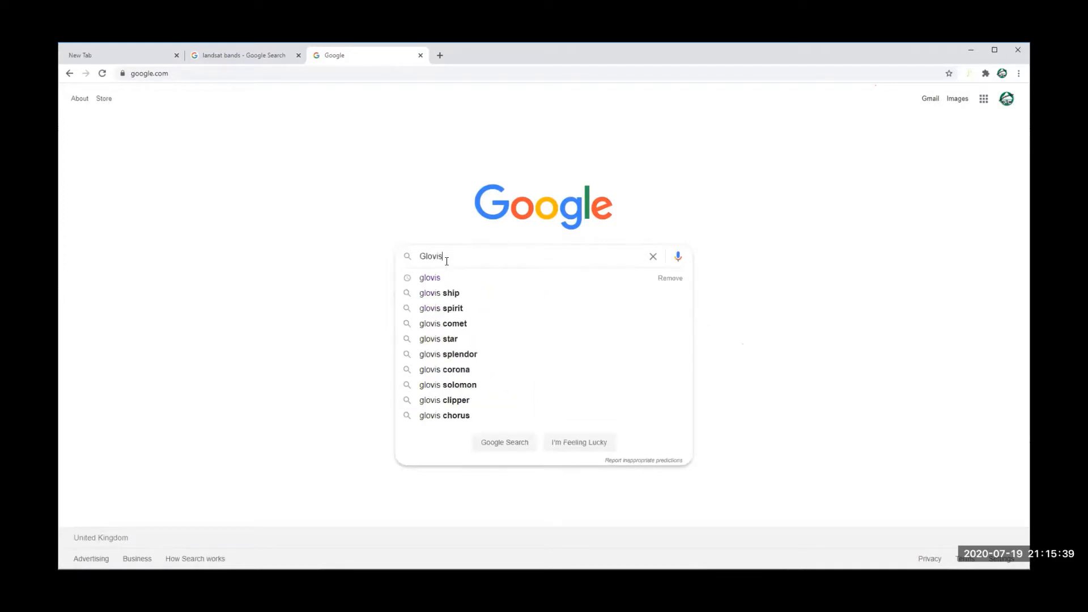
pyautogui.press('Return')
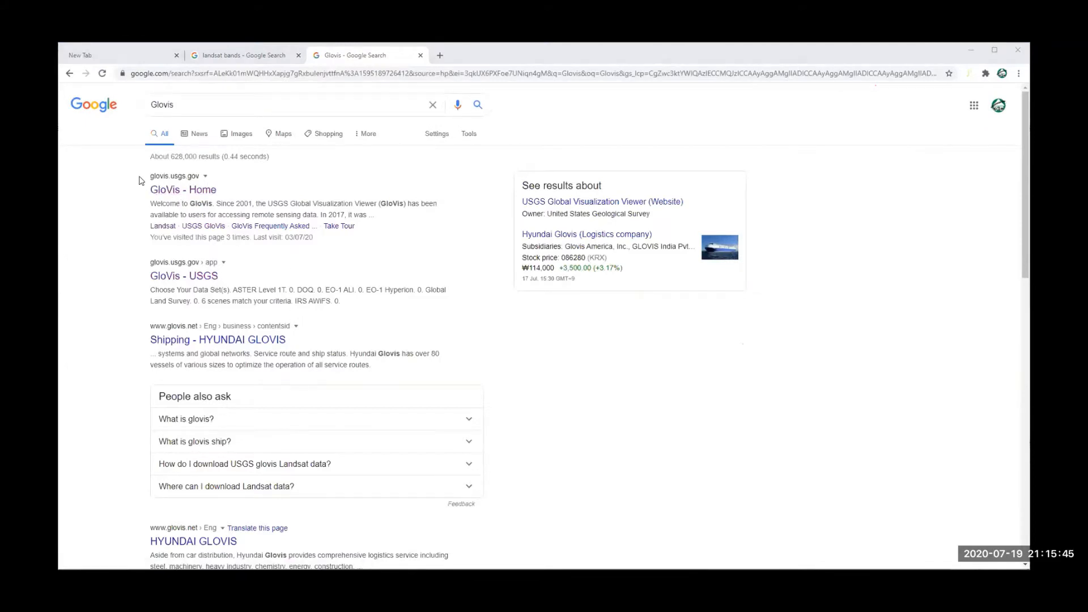
# - Open the USGS GloVis home page in its own tab and launch the GloVis viewer in normal, non-full-screen mode
pyautogui.rightClick(169, 194)
pyautogui.click(209, 200)
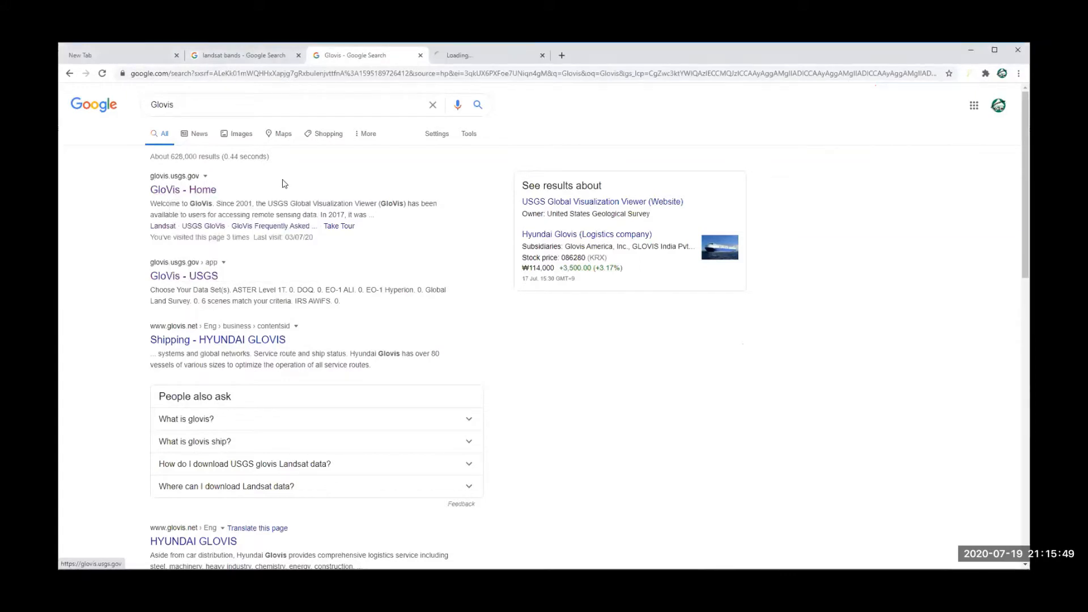
pyautogui.hotkey('ctrl', 'Tab')
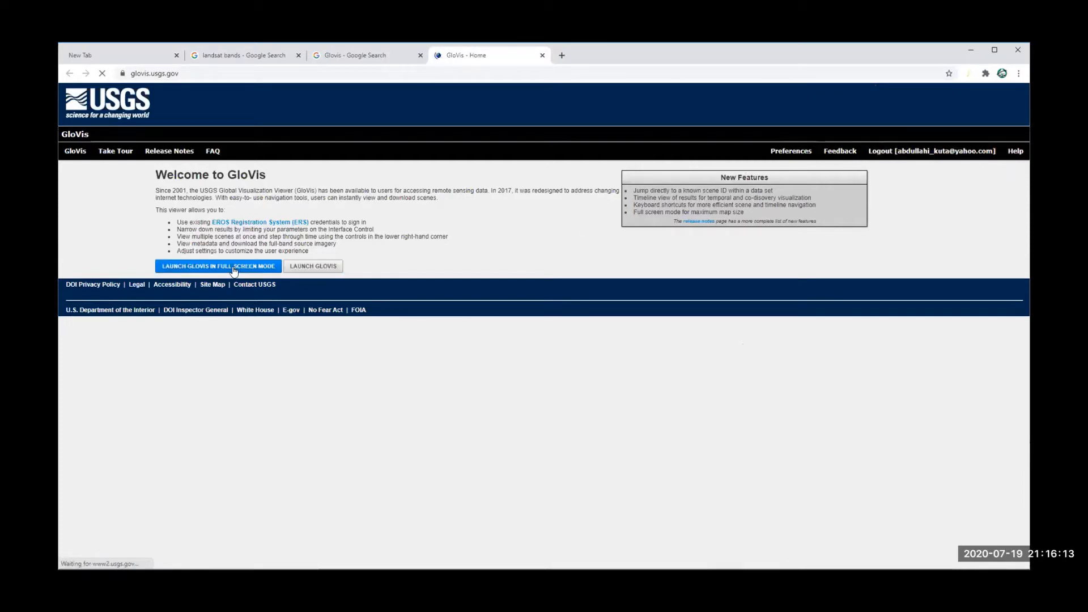
pyautogui.click(316, 269)
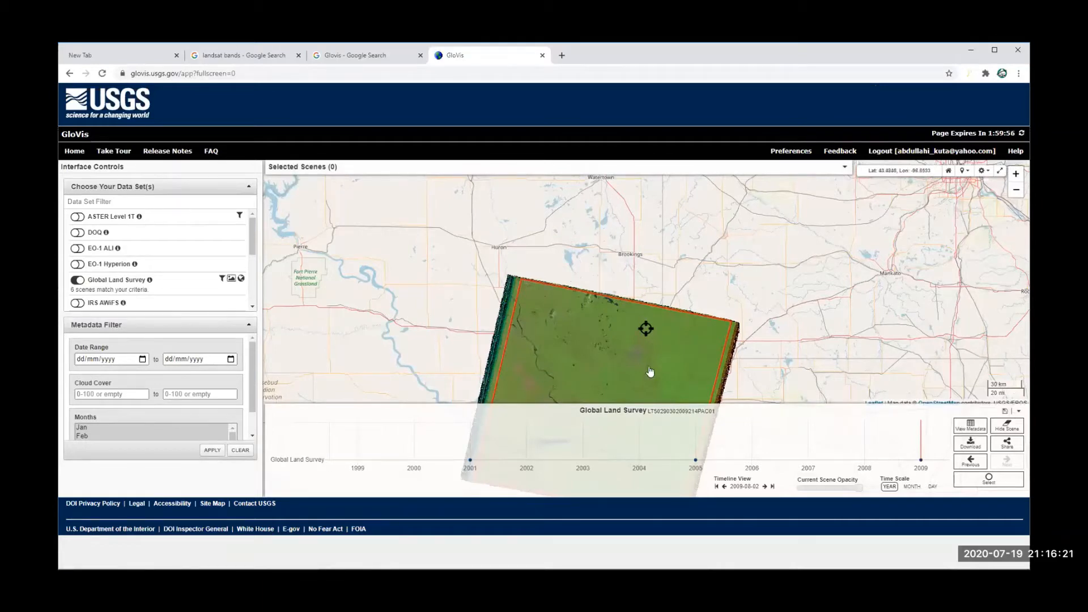
# - Relocate the map from the United States to central Nigeria, centring it on the Global Land Survey scene just south of Minna
pyautogui.moveTo(683, 323); pyautogui.dragTo(690, 218)
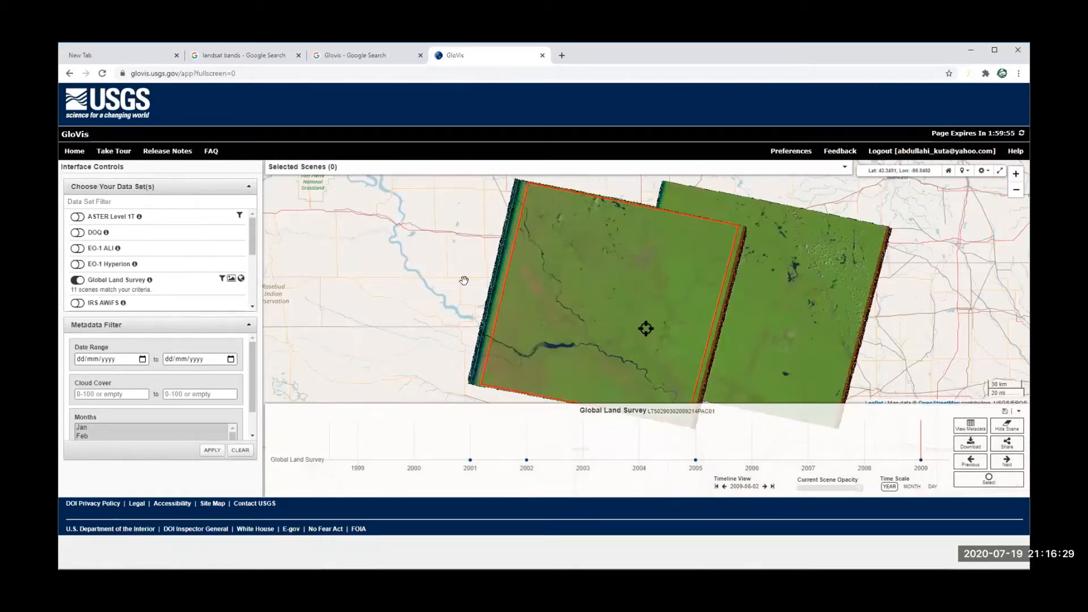
pyautogui.scroll(-3, 464, 280)
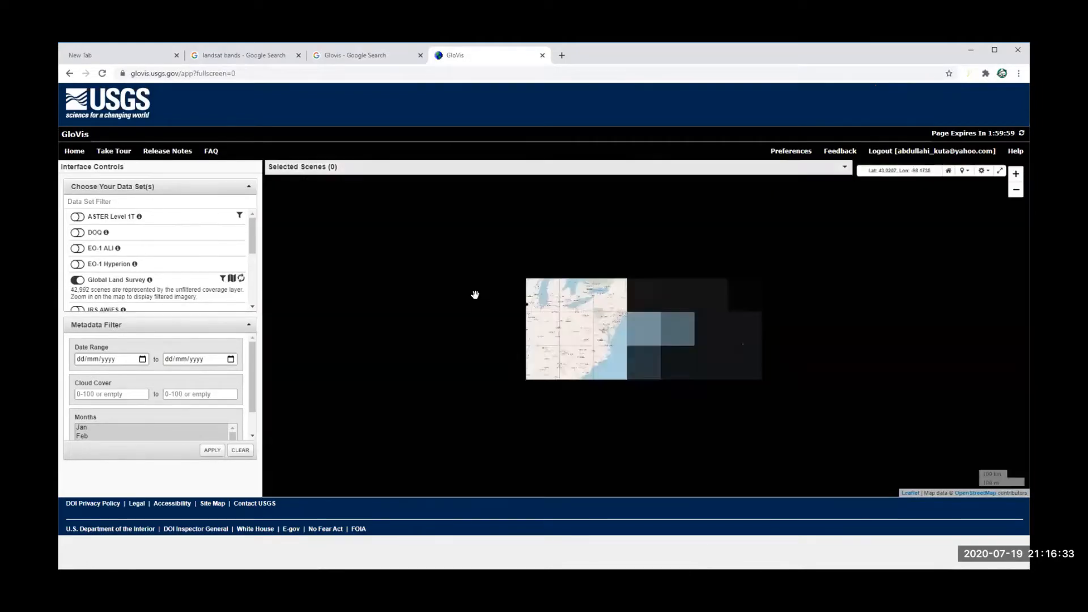
pyautogui.scroll(-2, 474, 294)
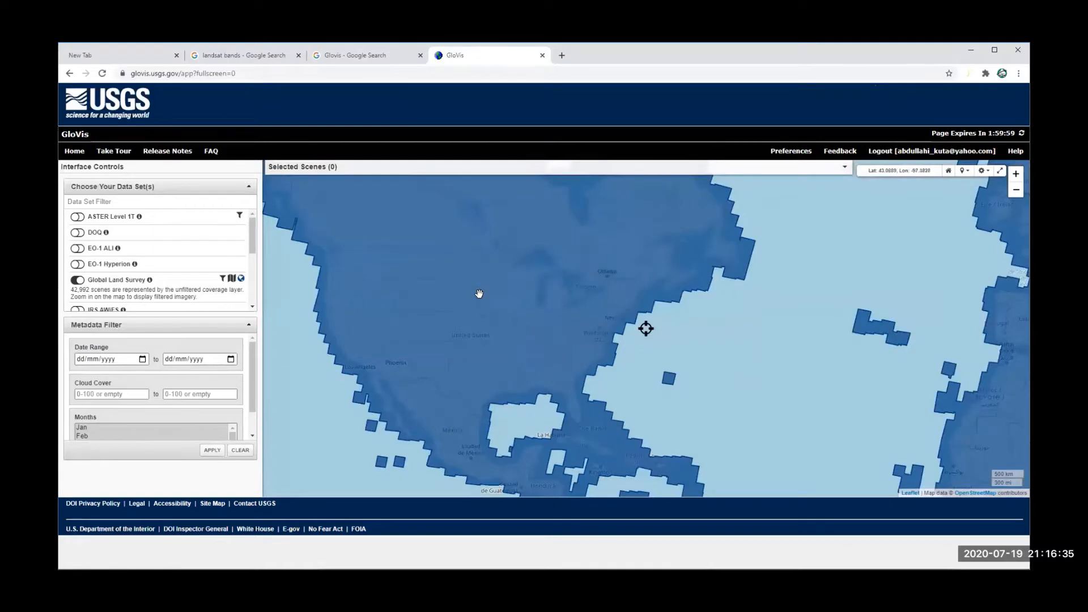
pyautogui.scroll(-2, 478, 294)
pyautogui.scroll(-1, 481, 295)
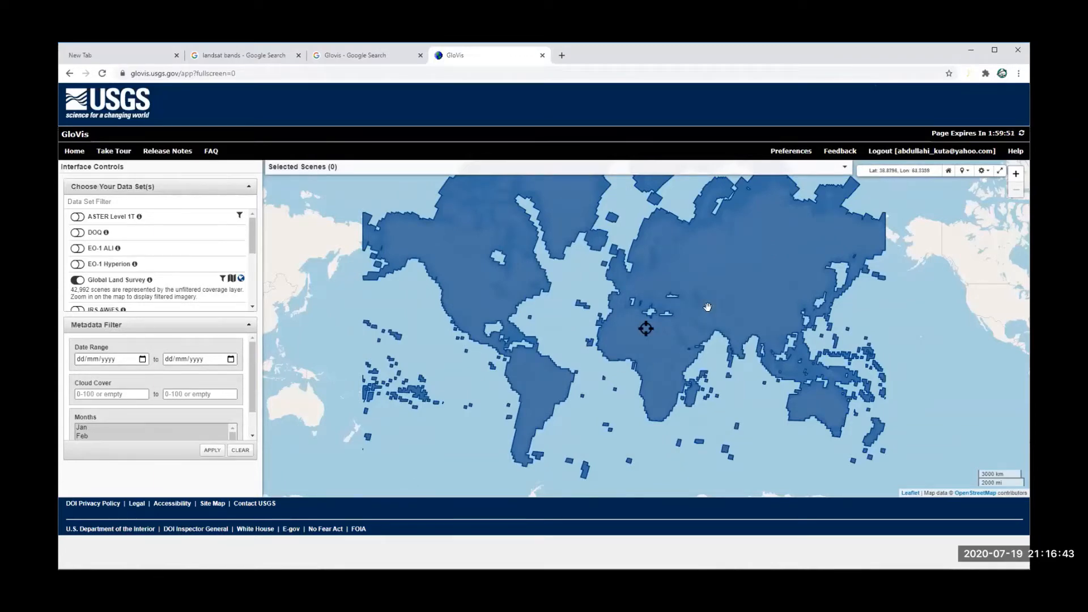
pyautogui.moveTo(641, 361); pyautogui.dragTo(652, 342)
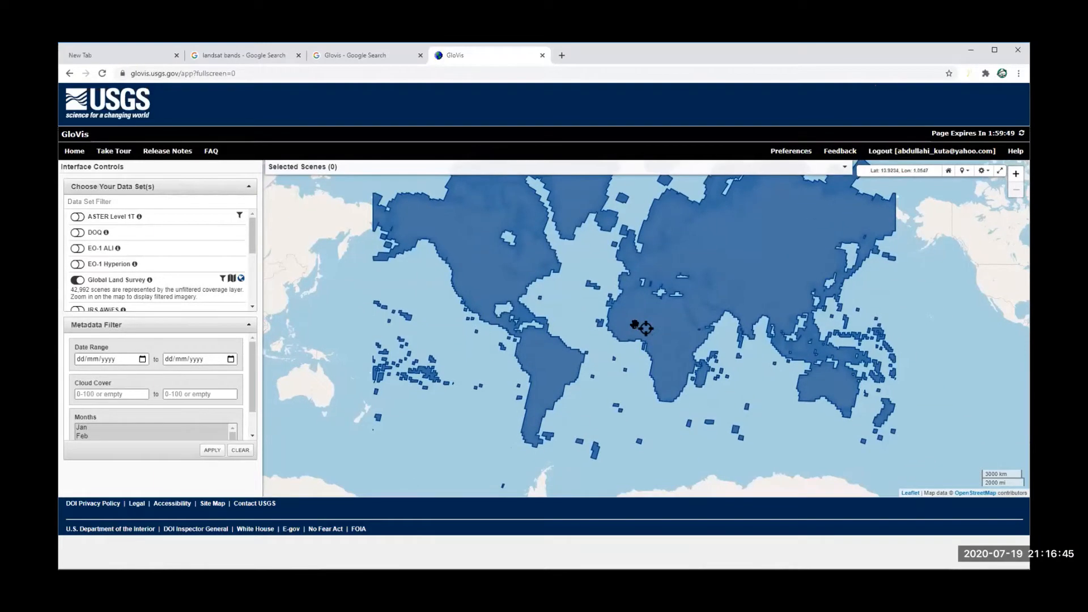
pyautogui.scroll(4, 646, 332)
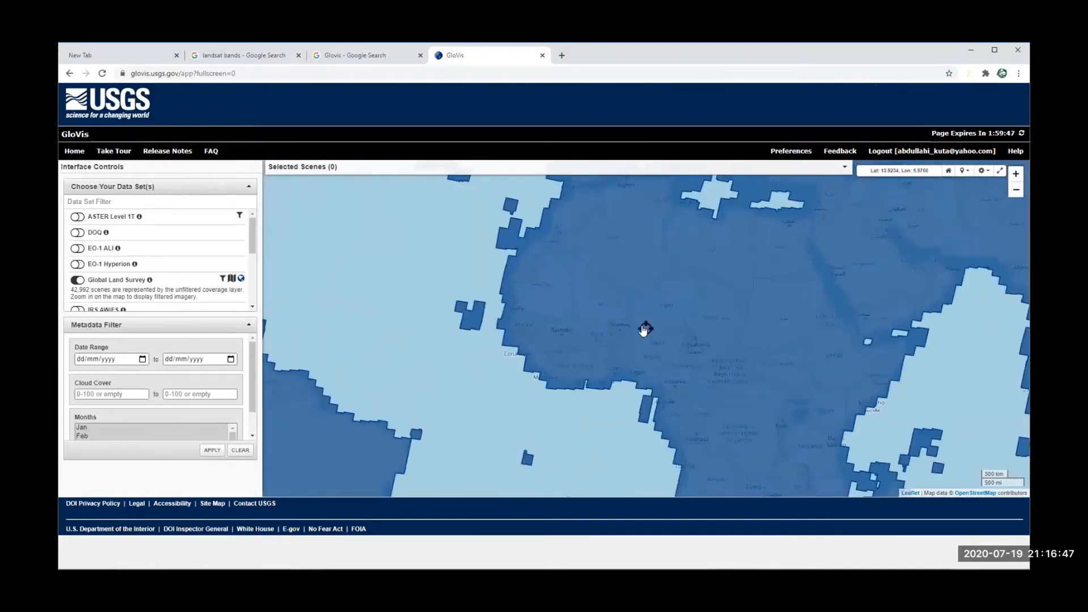
pyautogui.scroll(2, 658, 367)
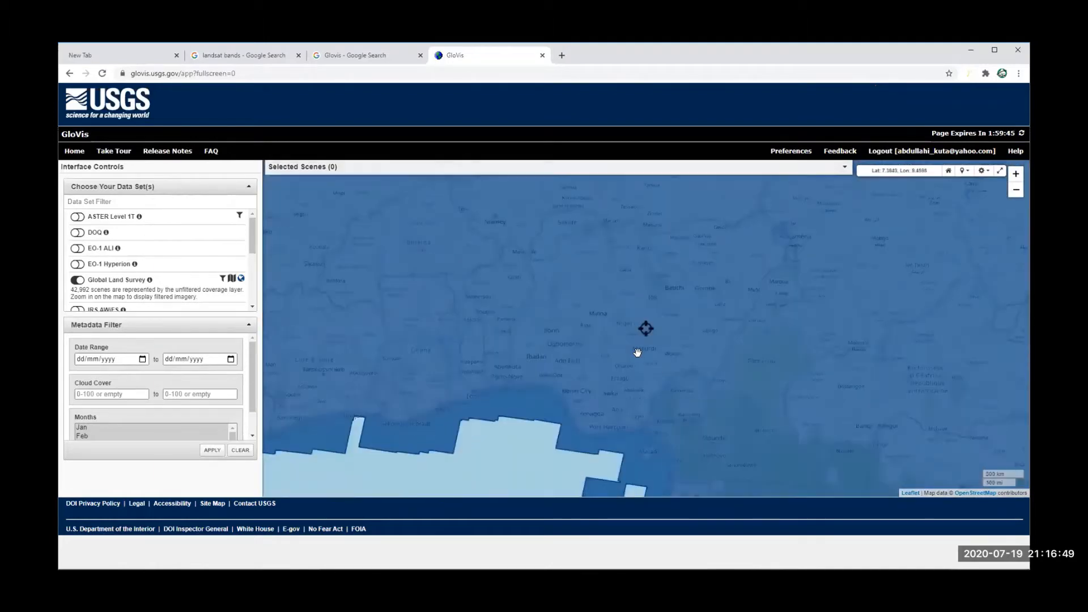
pyautogui.moveTo(637, 352); pyautogui.dragTo(673, 350)
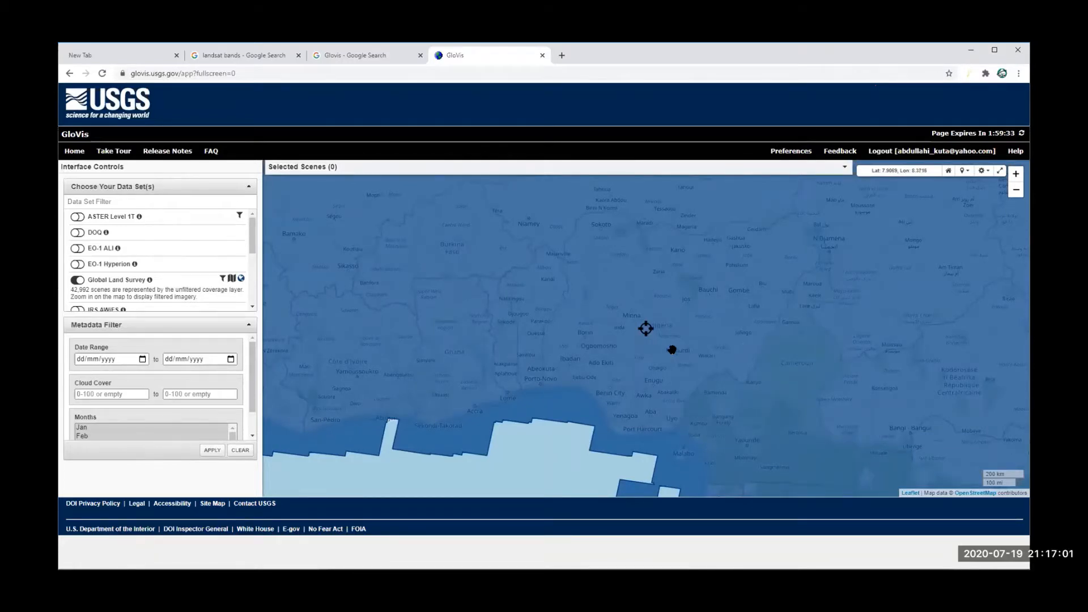
pyautogui.doubleClick(644, 329)
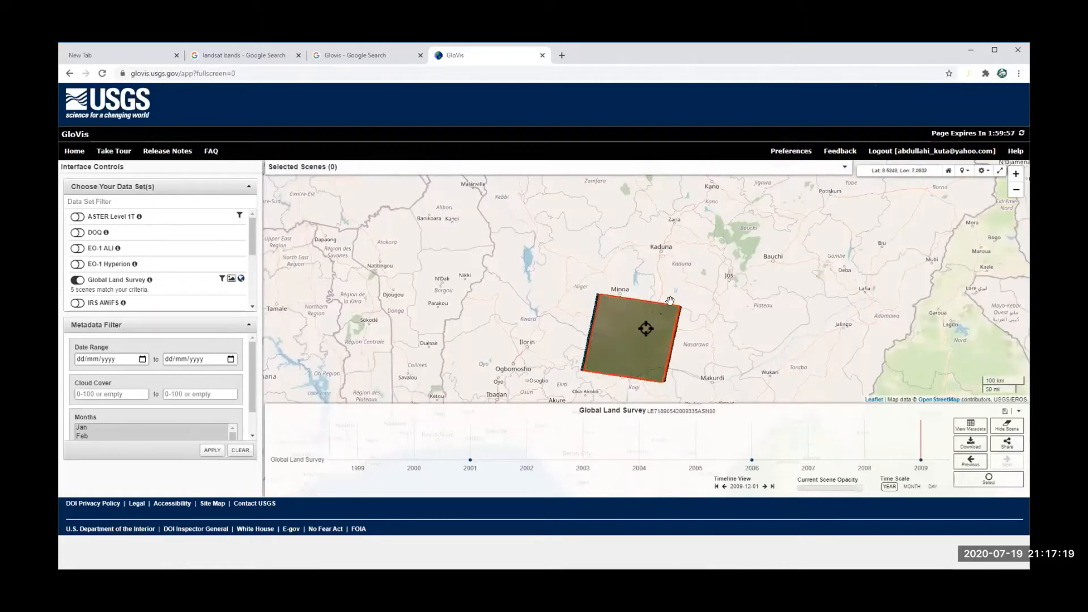
pyautogui.scroll(2, 655, 343)
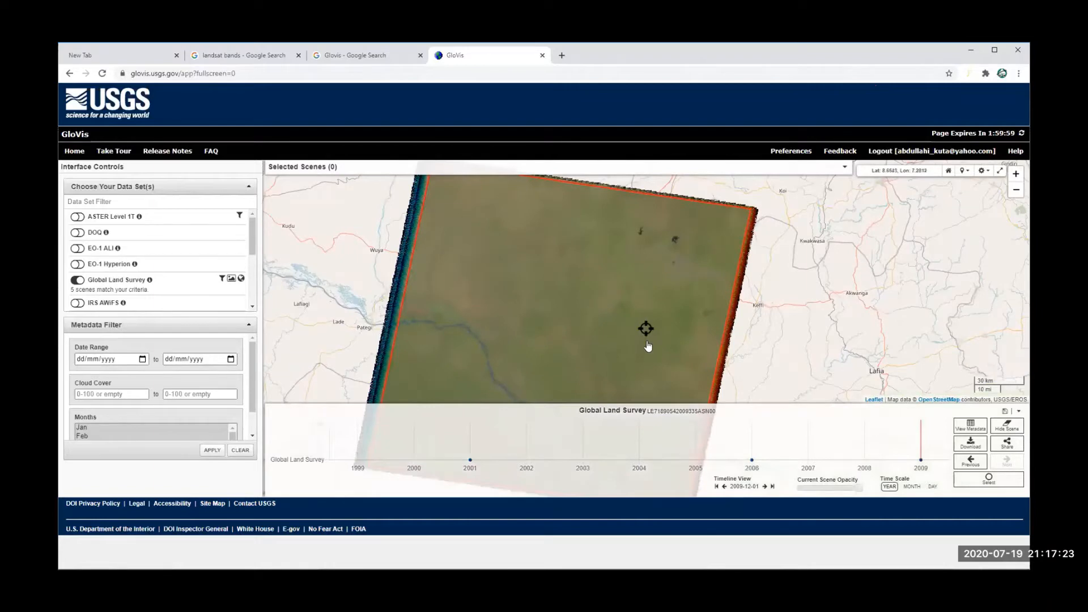
pyautogui.moveTo(649, 344); pyautogui.dragTo(714, 326)
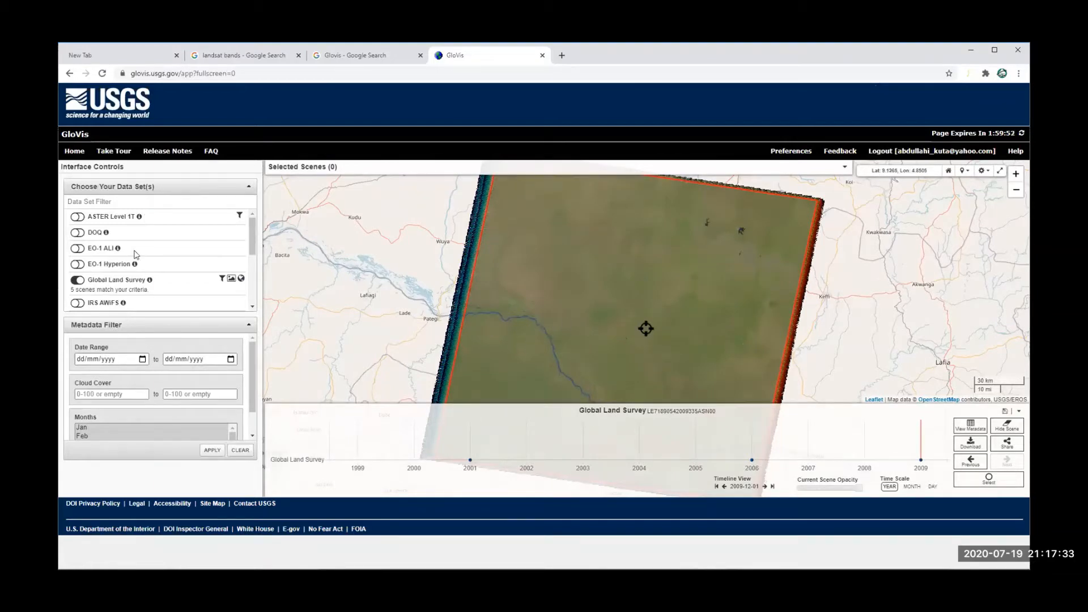
# - Replace the Global Land Survey data set with Landsat 7 ETM+ C1 Level-1 and inspect the scene's line pattern up close
pyautogui.moveTo(251, 237); pyautogui.dragTo(255, 214)
pyautogui.moveTo(252, 232); pyautogui.dragTo(253, 253)
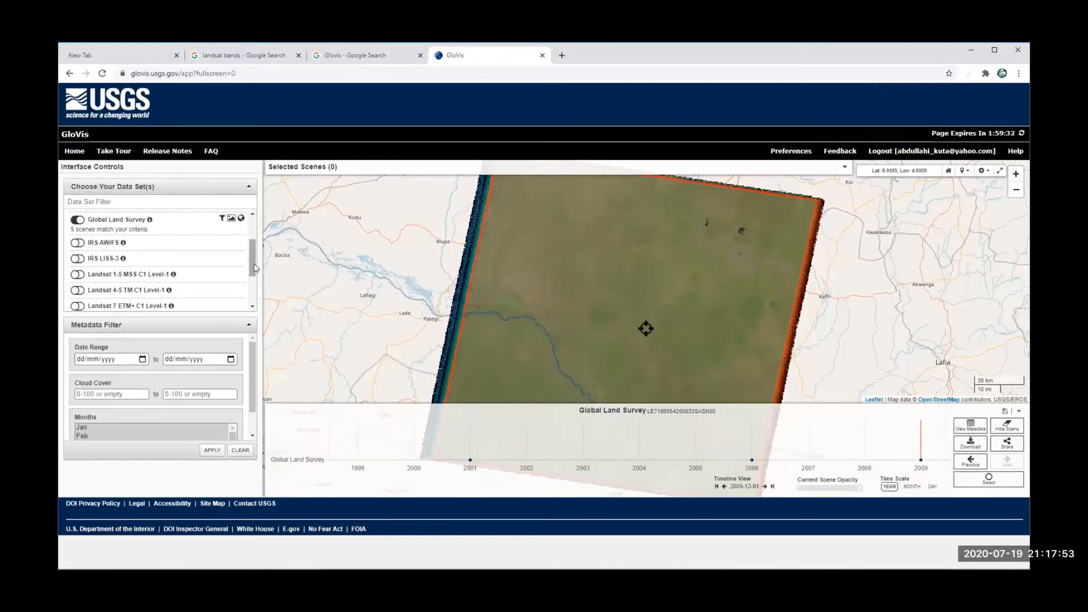
pyautogui.moveTo(254, 267); pyautogui.dragTo(253, 276)
pyautogui.scroll(-1, 252, 286)
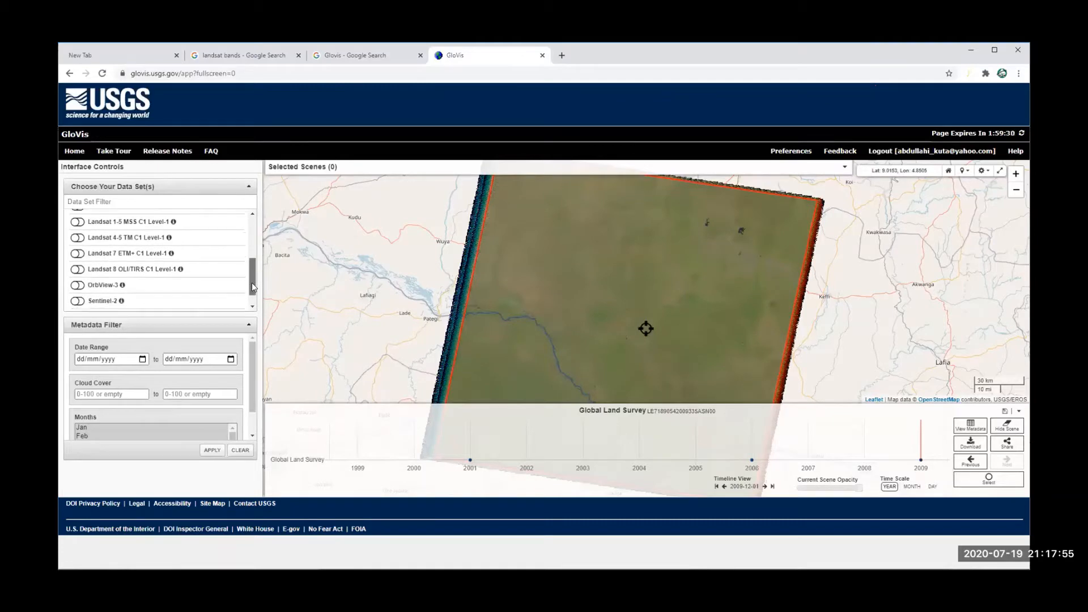
pyautogui.scroll(-1, 252, 282)
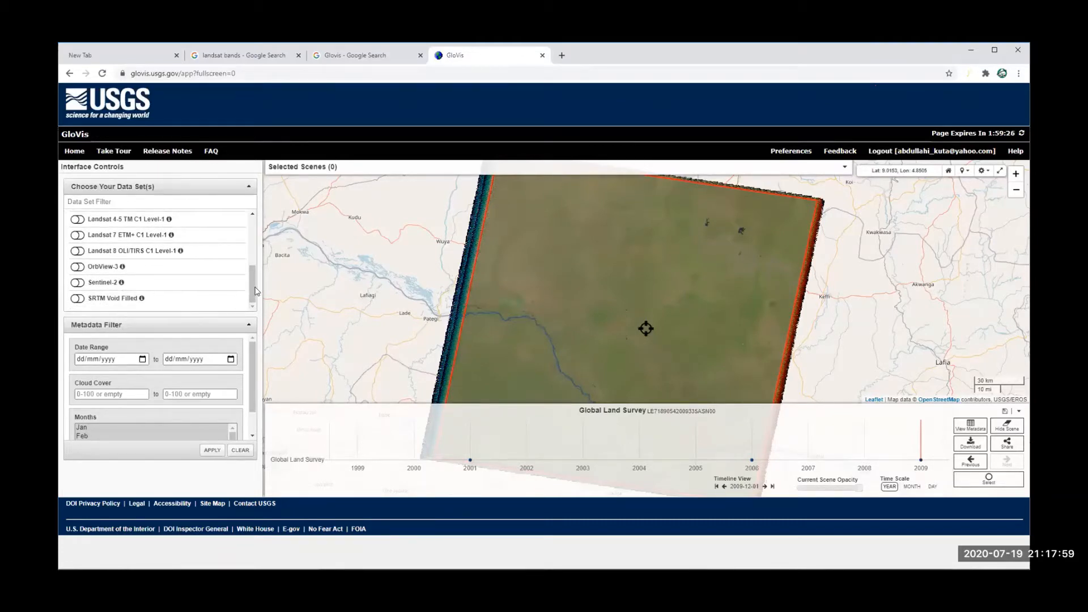
pyautogui.moveTo(254, 287)
pyautogui.mouseDown()
pyautogui.moveTo(256, 244)
pyautogui.moveTo(252, 287)
pyautogui.mouseUp()
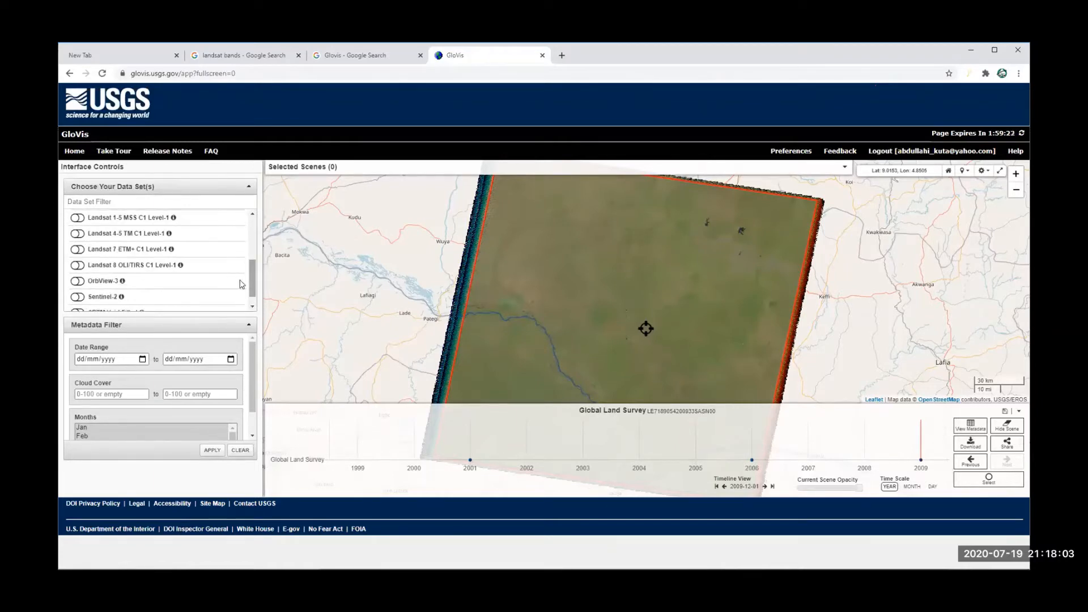
pyautogui.click(77, 249)
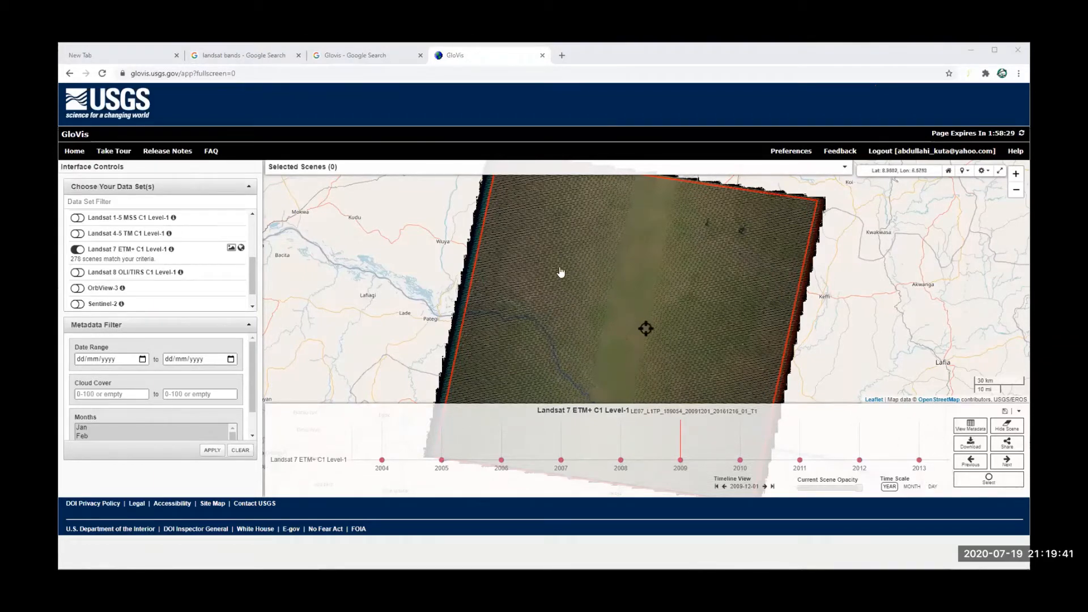
pyautogui.scroll(2, 625, 335)
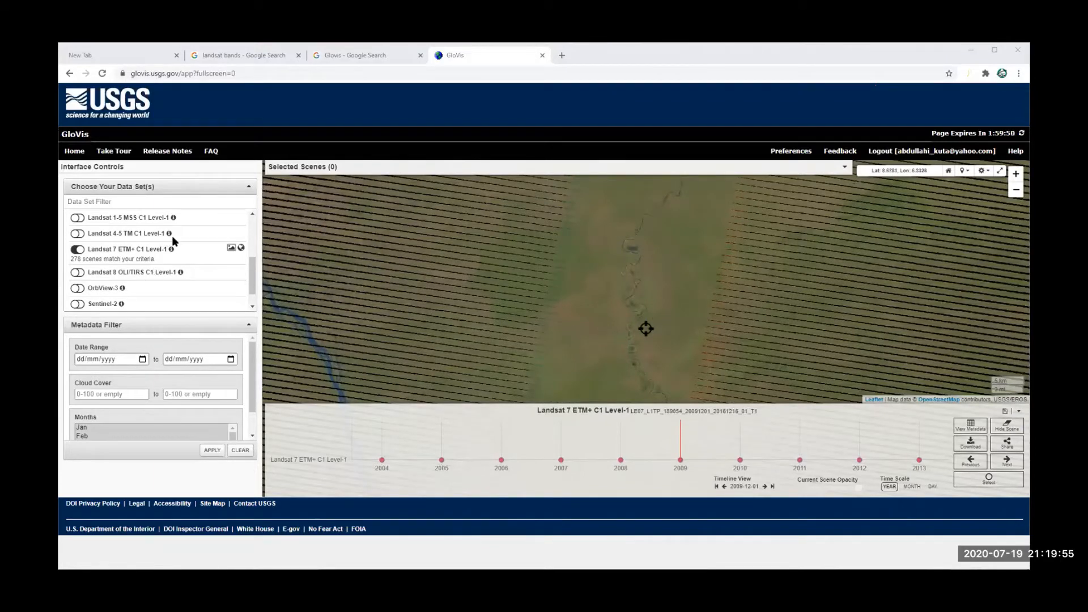
# - Switch the data set to Landsat 4-5 TM C1 Level-1 and centre the map on the scene just south of Minna
pyautogui.click(77, 235)
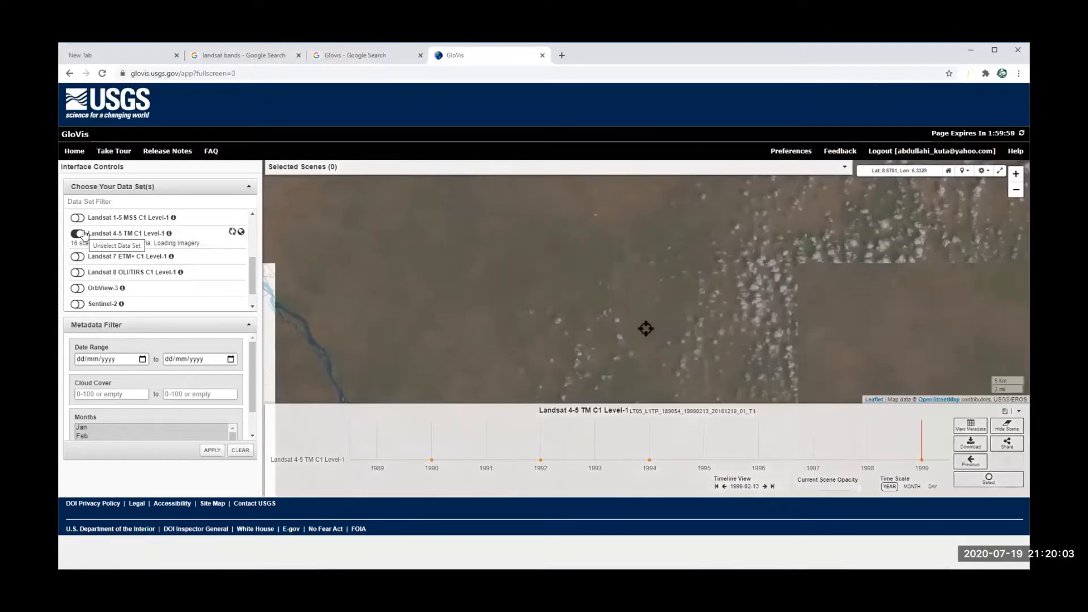
pyautogui.scroll(-3, 442, 275)
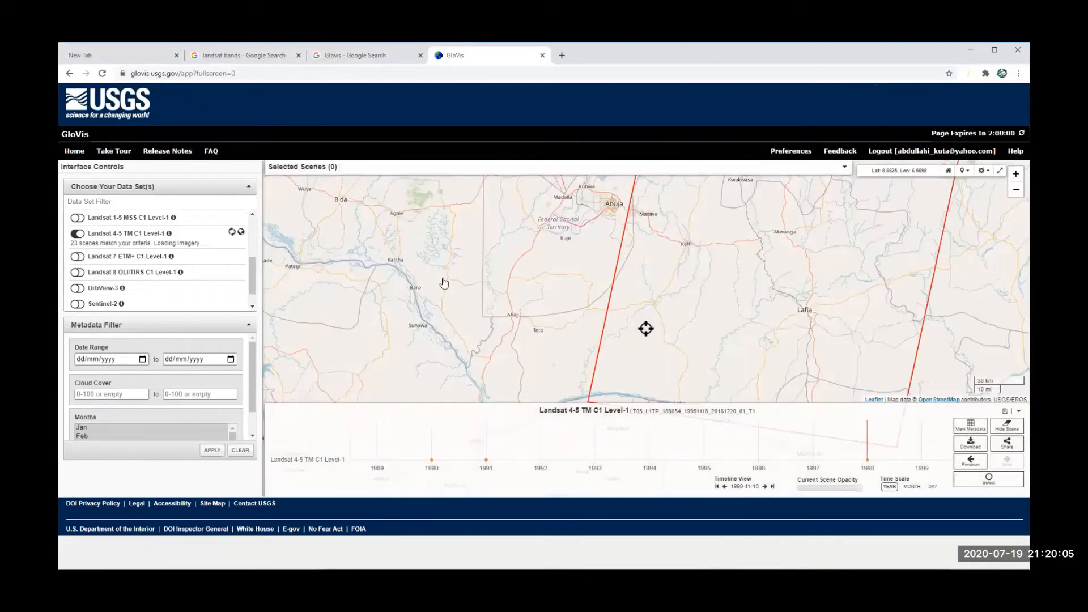
pyautogui.moveTo(545, 250); pyautogui.dragTo(632, 347)
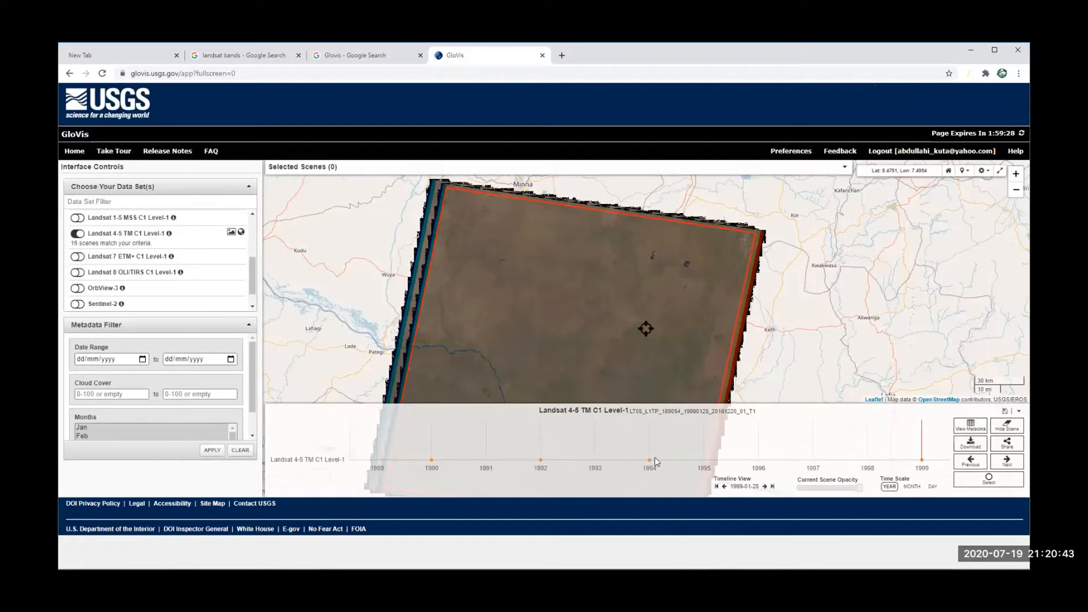
pyautogui.moveTo(560, 265); pyautogui.dragTo(595, 226)
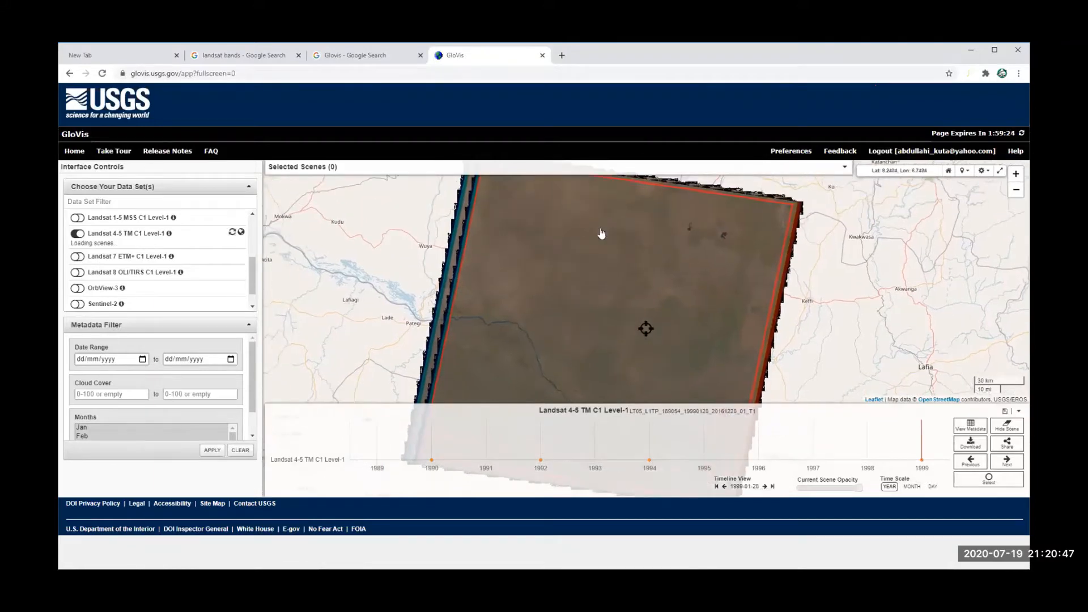
pyautogui.moveTo(682, 279); pyautogui.dragTo(708, 280)
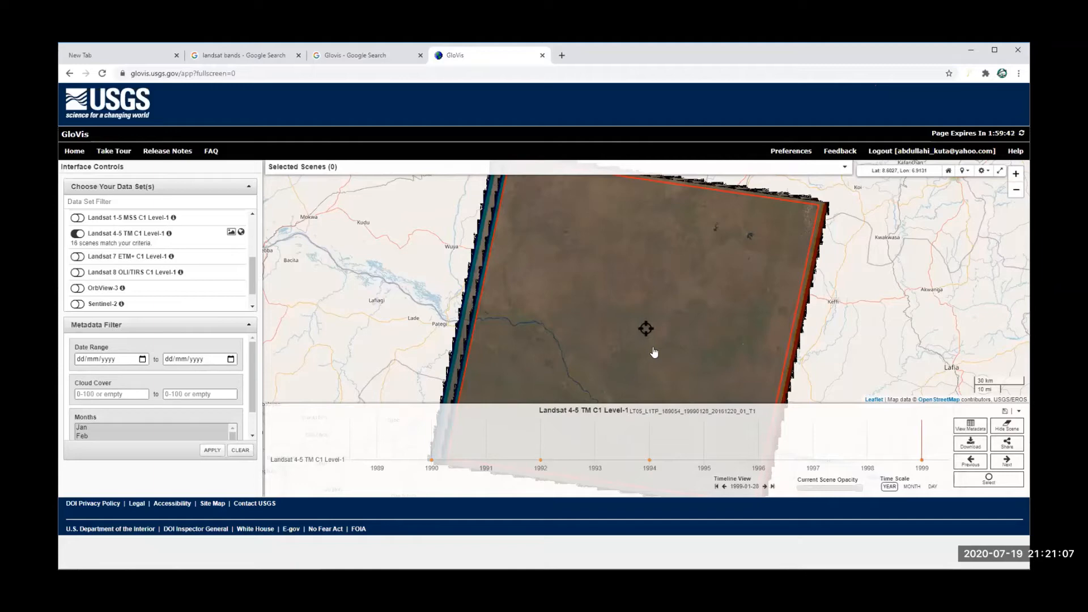
pyautogui.moveTo(682, 323); pyautogui.dragTo(828, 336)
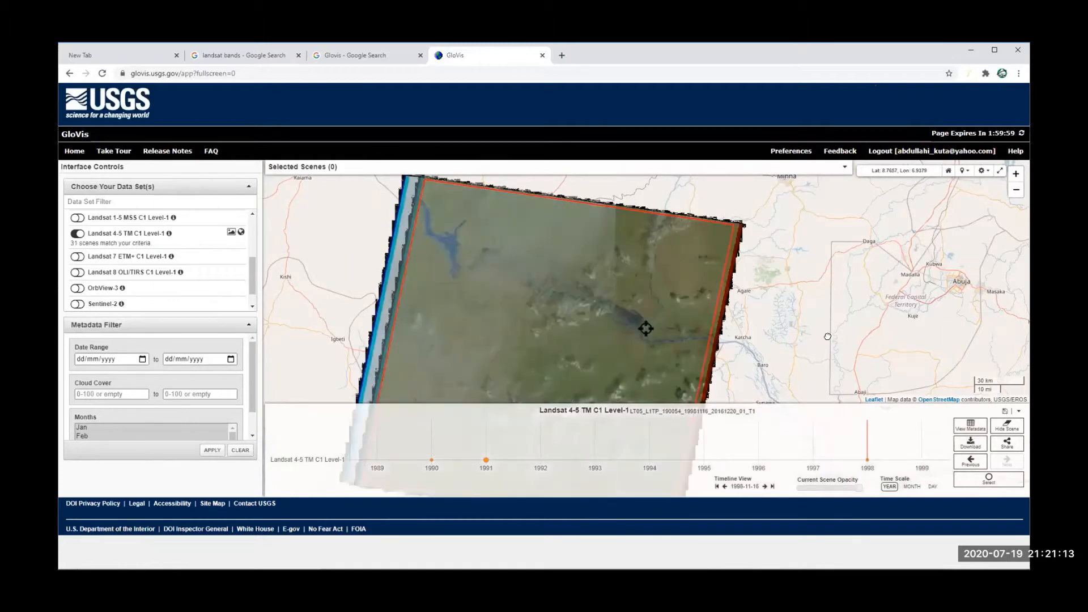
pyautogui.moveTo(788, 339); pyautogui.dragTo(559, 337)
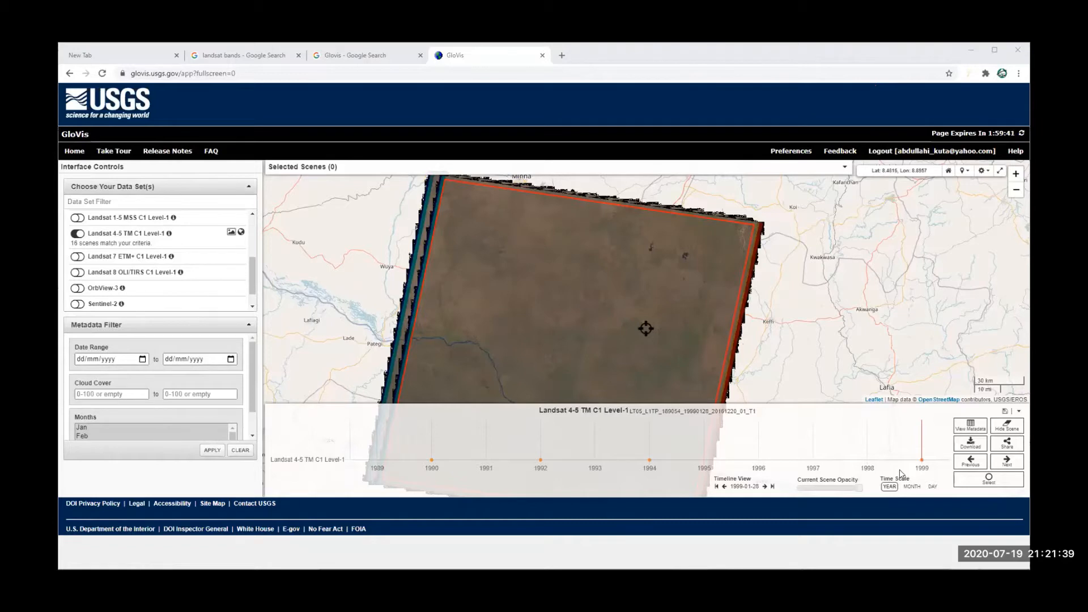
# - Display the September 1992 scene from the timeline, and step back through the earlier Landsat 4-5 scenes to 27 June 1984
pyautogui.click(539, 459)
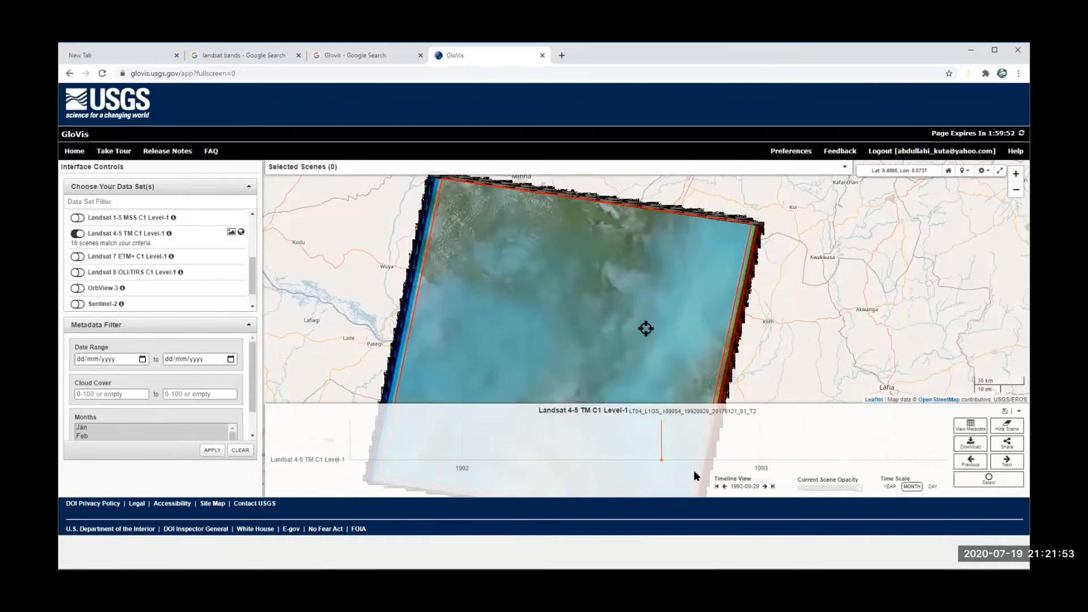
pyautogui.click(970, 463)
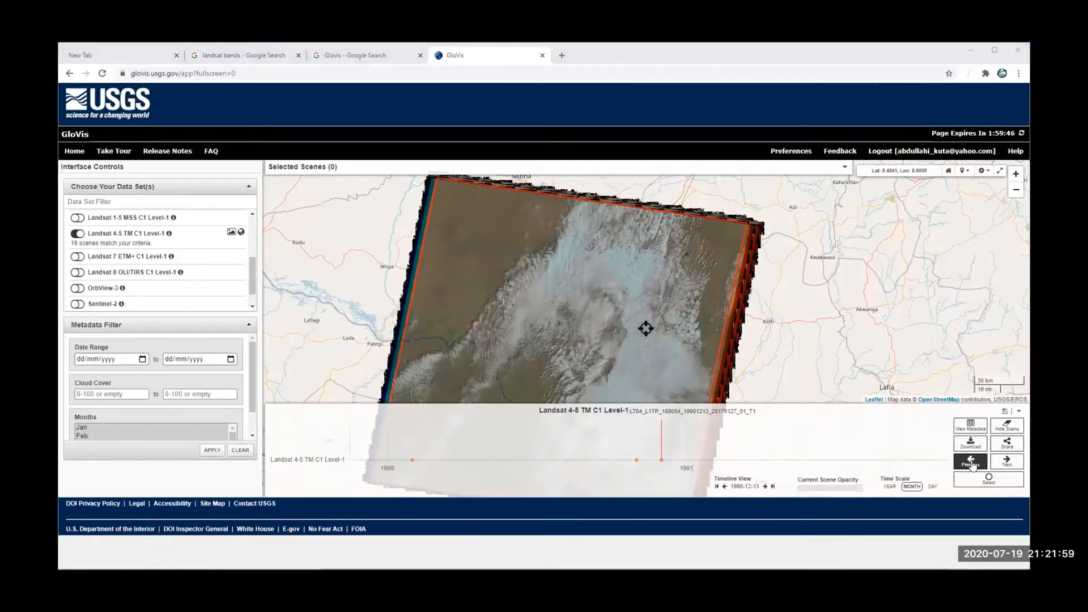
pyautogui.click(972, 464)
pyautogui.click(973, 466)
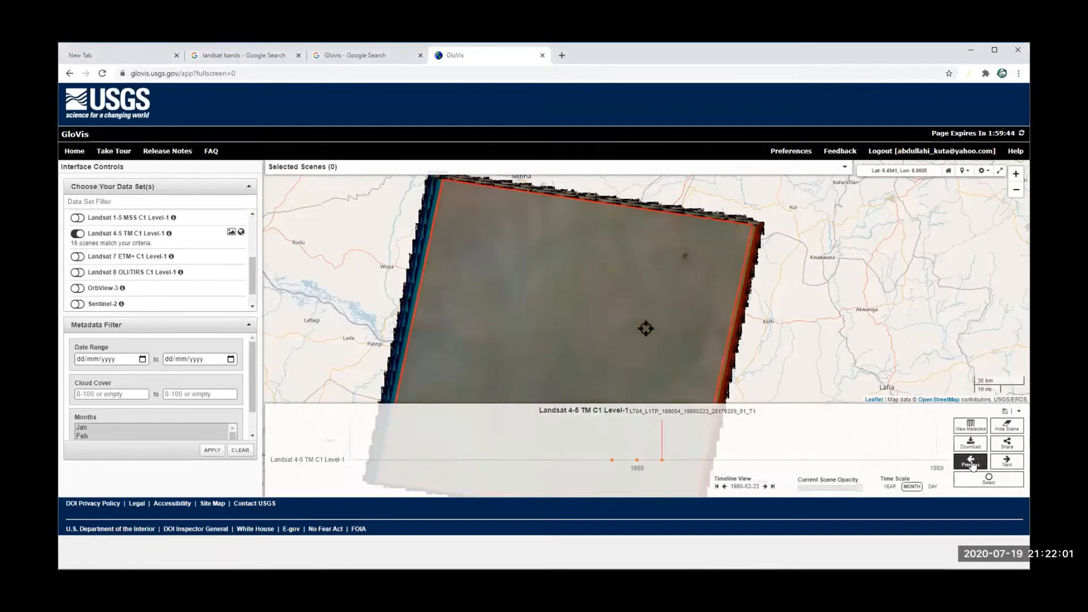
pyautogui.click(972, 466)
pyautogui.click(972, 466)
pyautogui.click(971, 464)
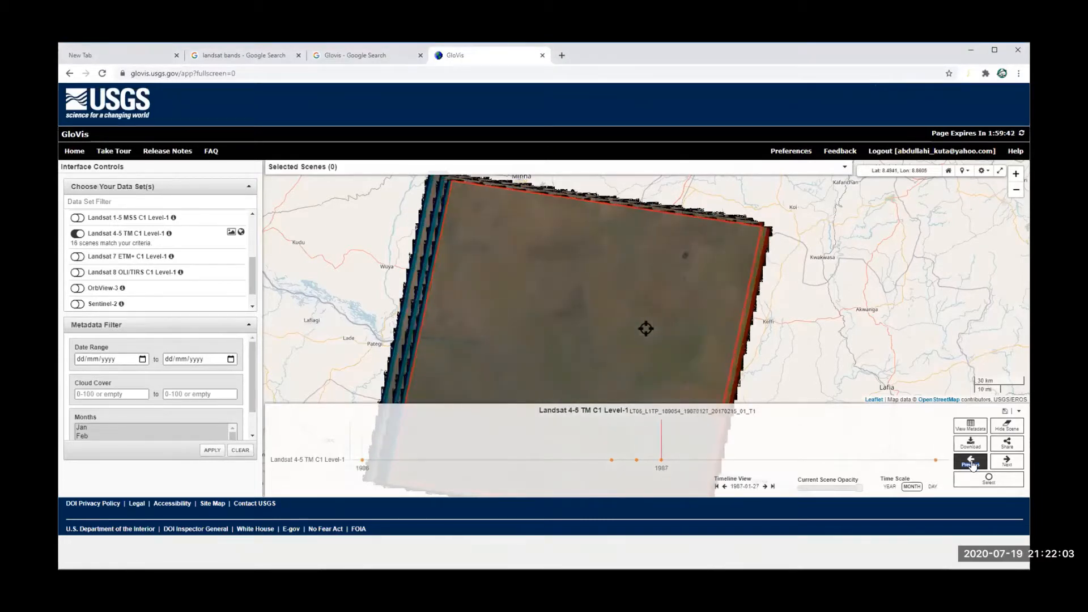
pyautogui.click(971, 463)
pyautogui.click(971, 464)
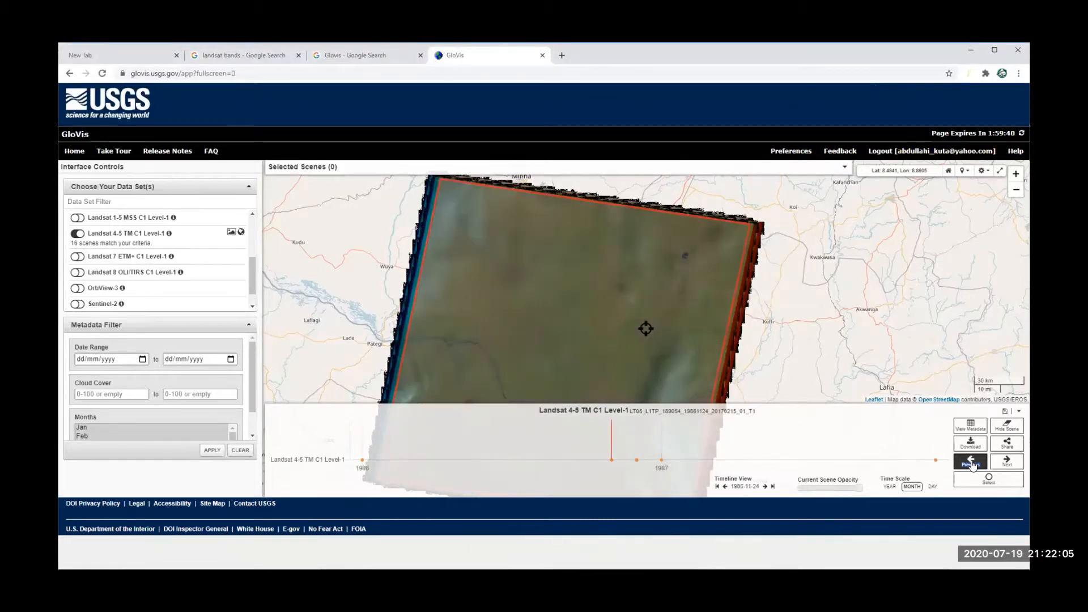
pyautogui.click(971, 464)
pyautogui.click(972, 464)
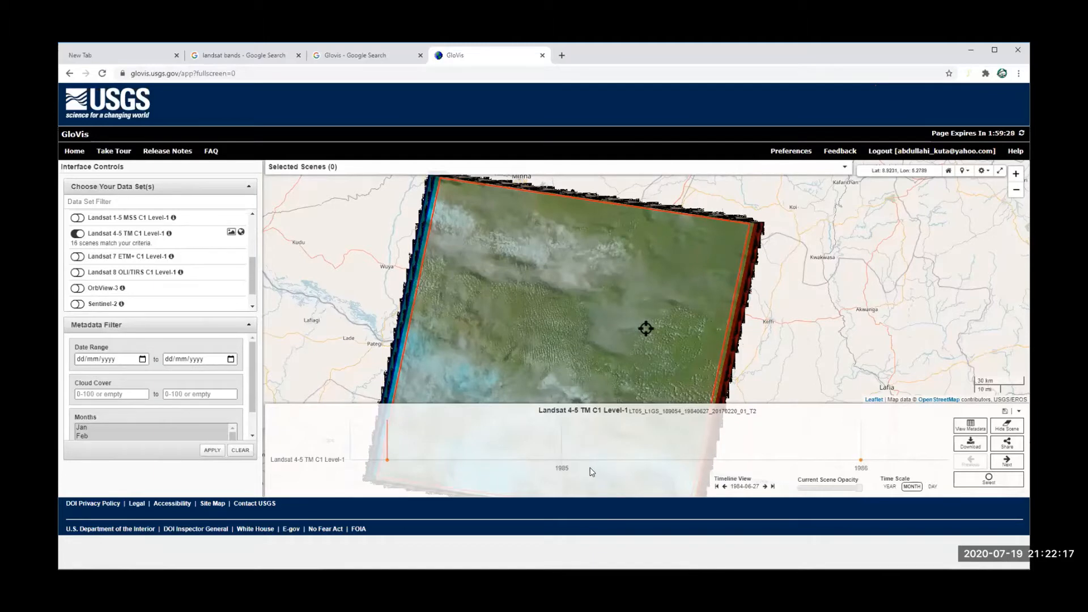
# - Advance from the cloudy 1984 image to the scene of 8 January 1986, keeping the area south of Minna in view
pyautogui.moveTo(690, 296); pyautogui.dragTo(687, 262)
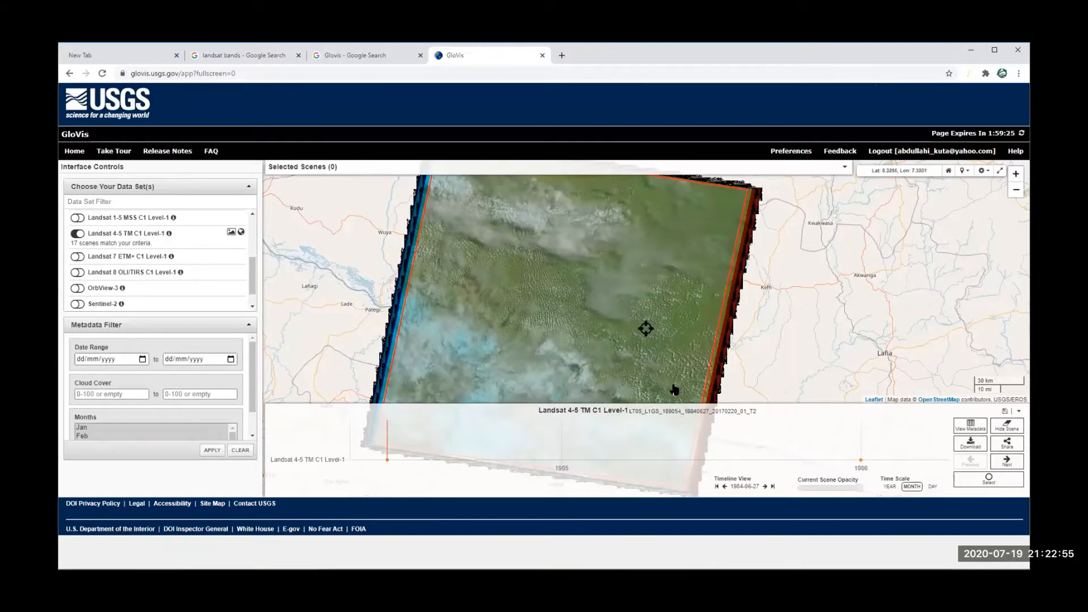
pyautogui.moveTo(651, 358); pyautogui.dragTo(653, 348)
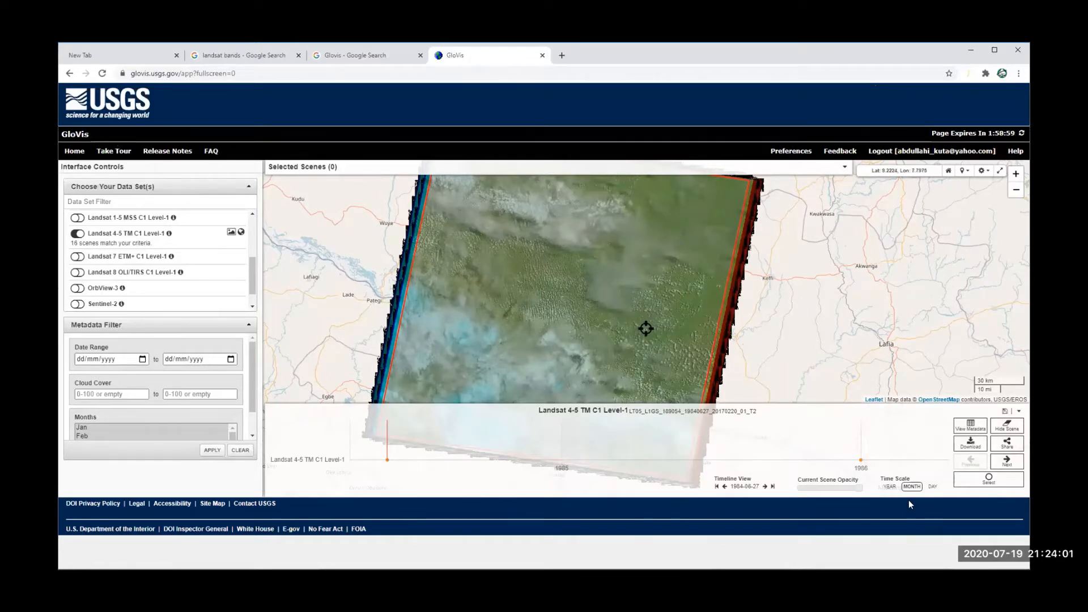
pyautogui.click(1007, 462)
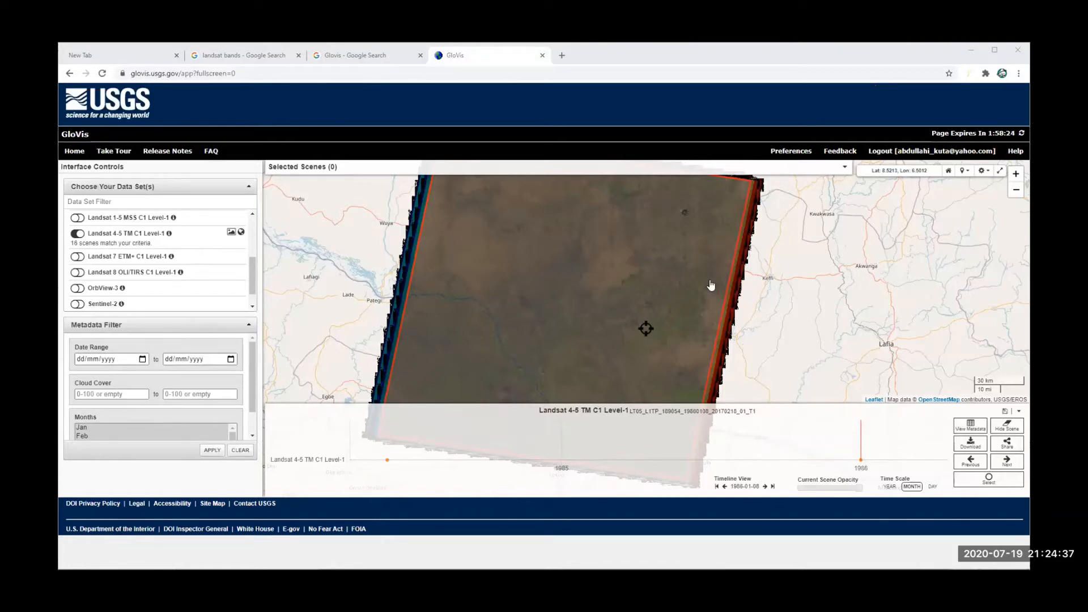
pyautogui.scroll(-2, 710, 287)
pyautogui.scroll(2, 693, 284)
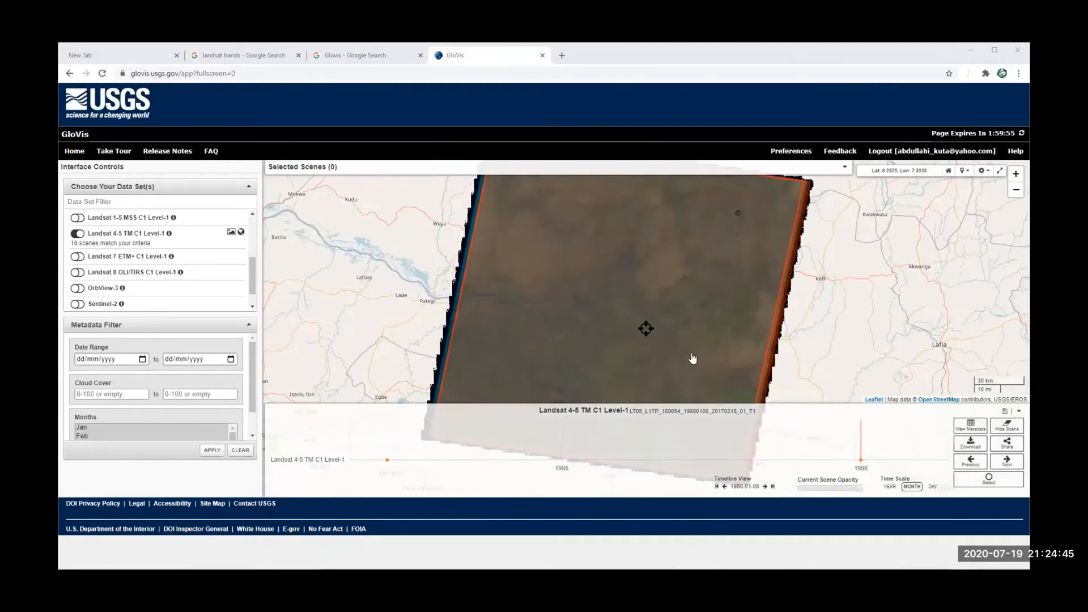
# - Examine the 8 January 1986 scene's metadata, including acquisition date, path and row, cloud cover and image quality, and close it
pyautogui.click(966, 426)
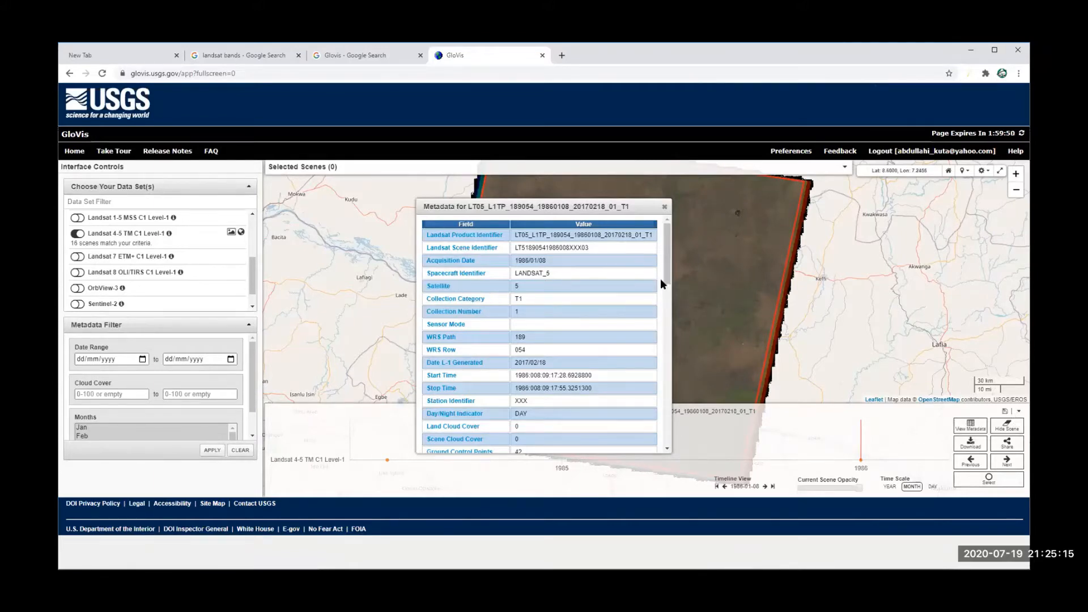
pyautogui.scroll(-3, 665, 274)
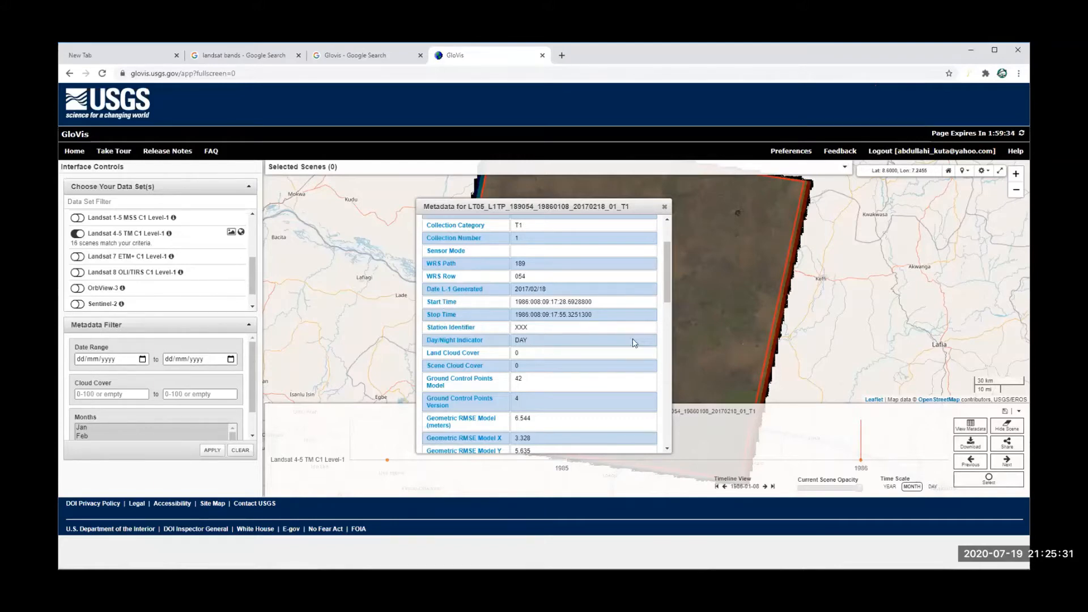
pyautogui.scroll(-2, 665, 285)
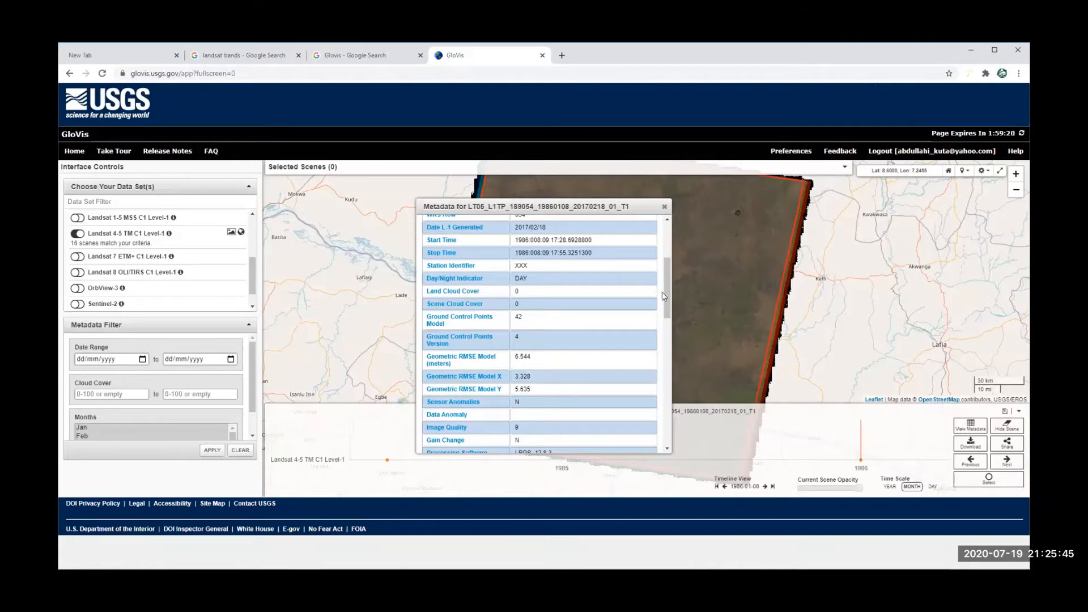
pyautogui.moveTo(666, 305)
pyautogui.mouseDown()
pyautogui.moveTo(660, 367)
pyautogui.moveTo(659, 317)
pyautogui.mouseUp()
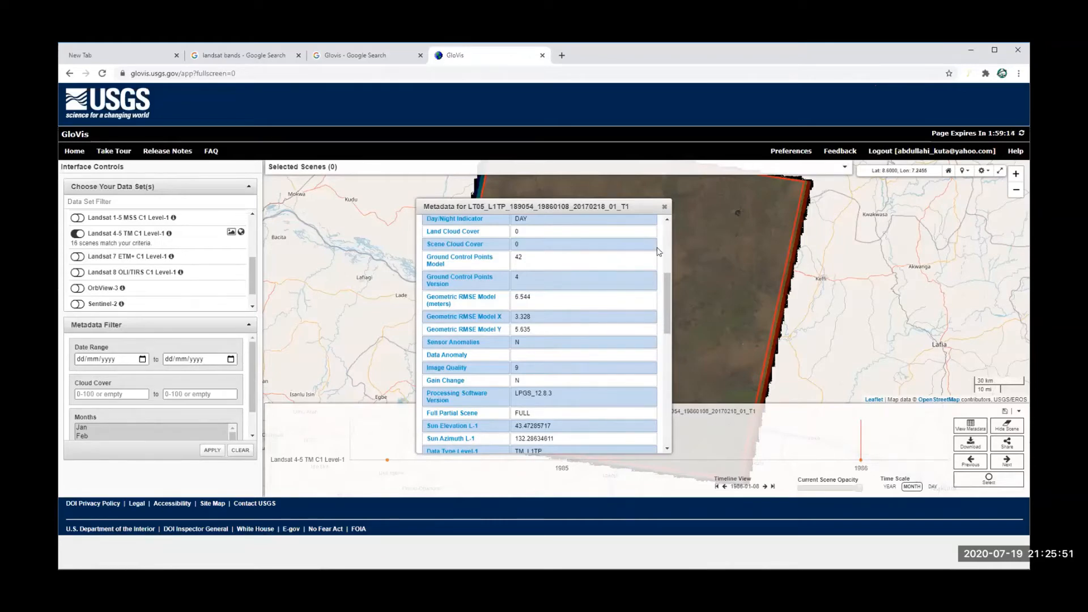
pyautogui.click(664, 206)
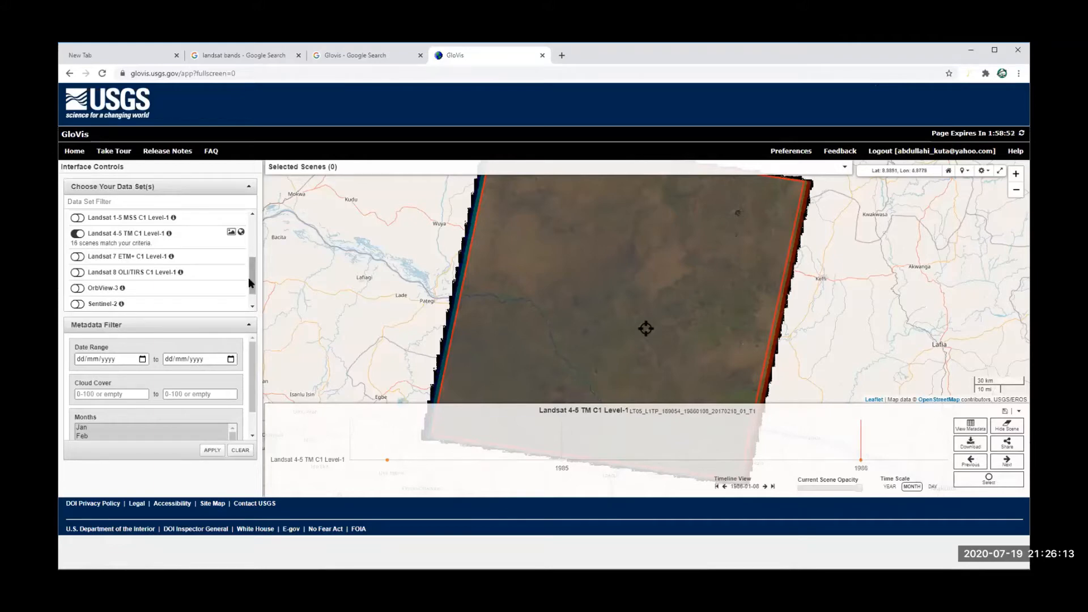
# - Look over the available data sets and download the Level-1 GeoTIFF Data Product for the Landsat 4-5 scene of 8 January 1986
pyautogui.scroll(-1, 248, 277)
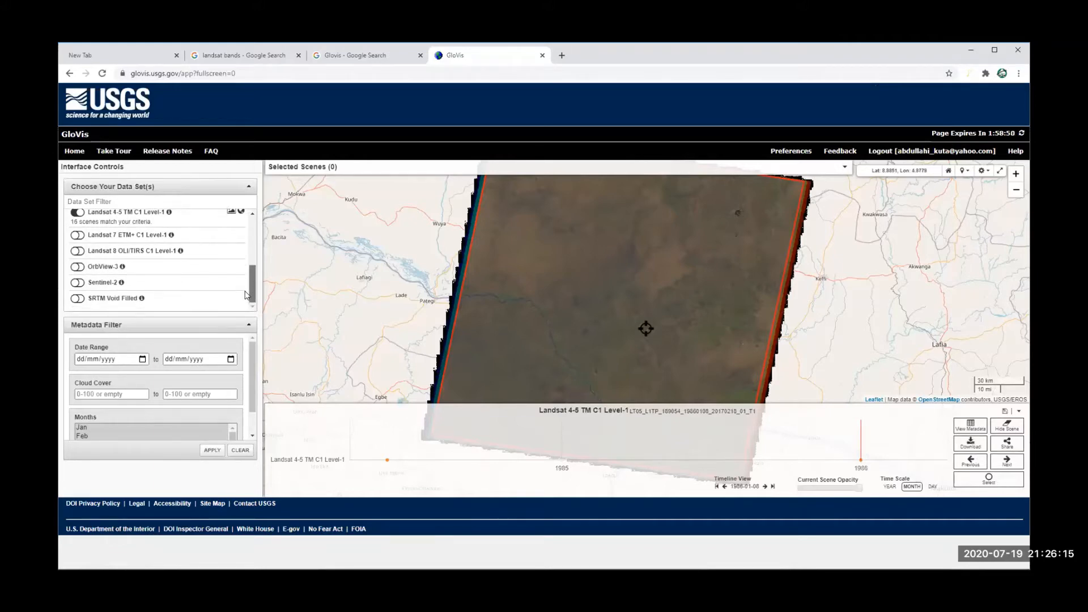
pyautogui.moveTo(247, 281); pyautogui.dragTo(256, 237)
pyautogui.scroll(1, 257, 237)
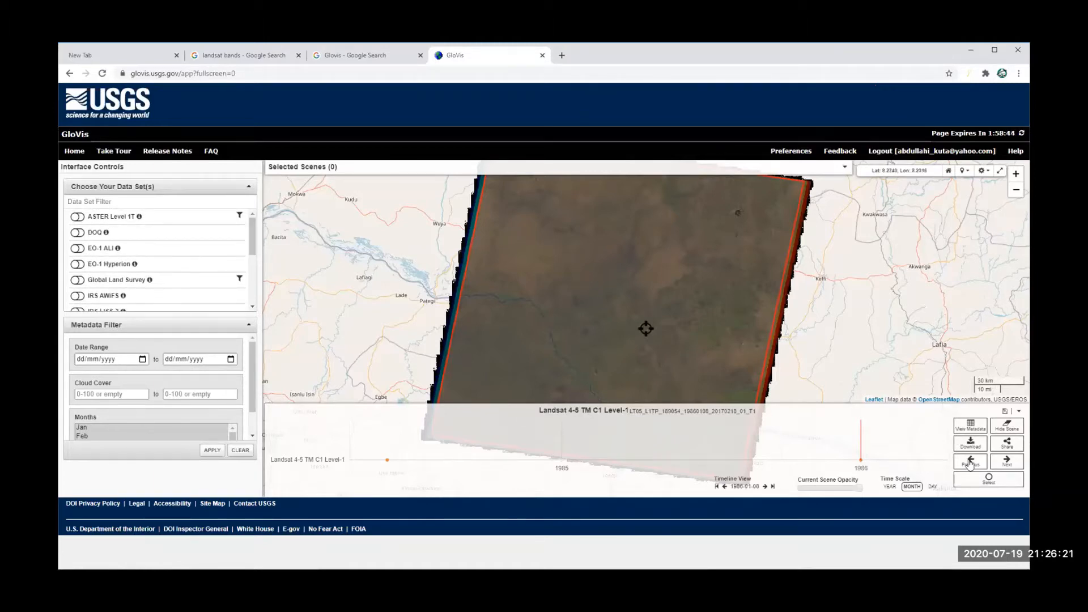
pyautogui.click(969, 441)
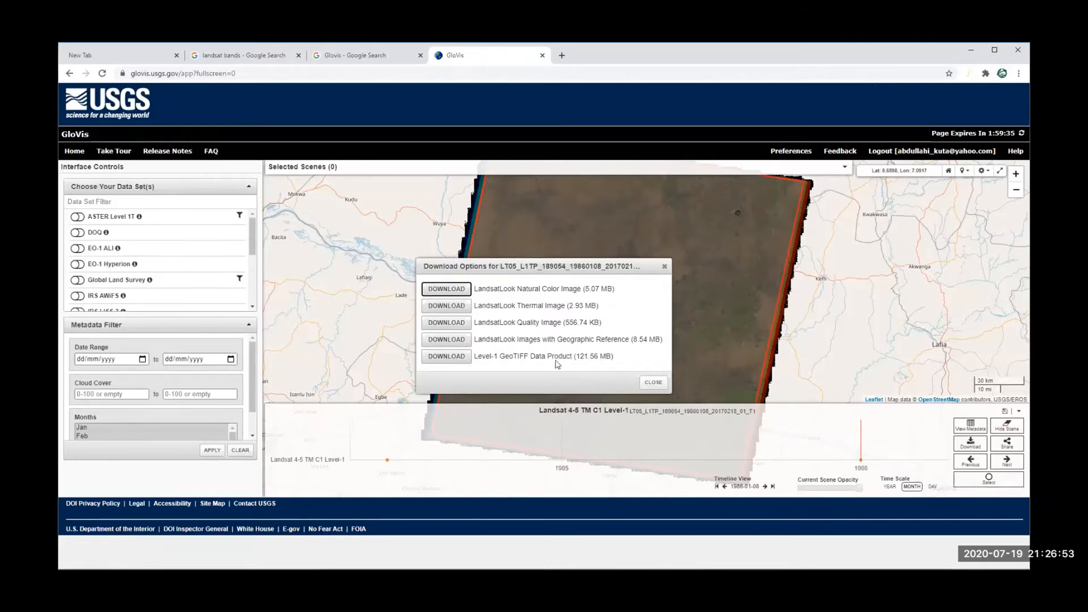
pyautogui.click(459, 358)
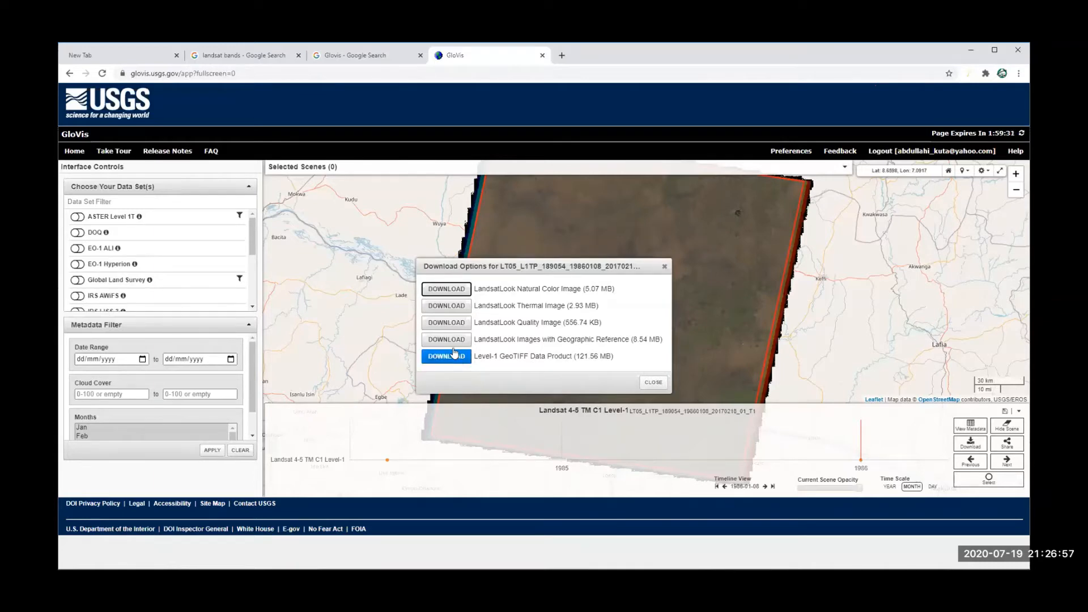
pyautogui.click(450, 361)
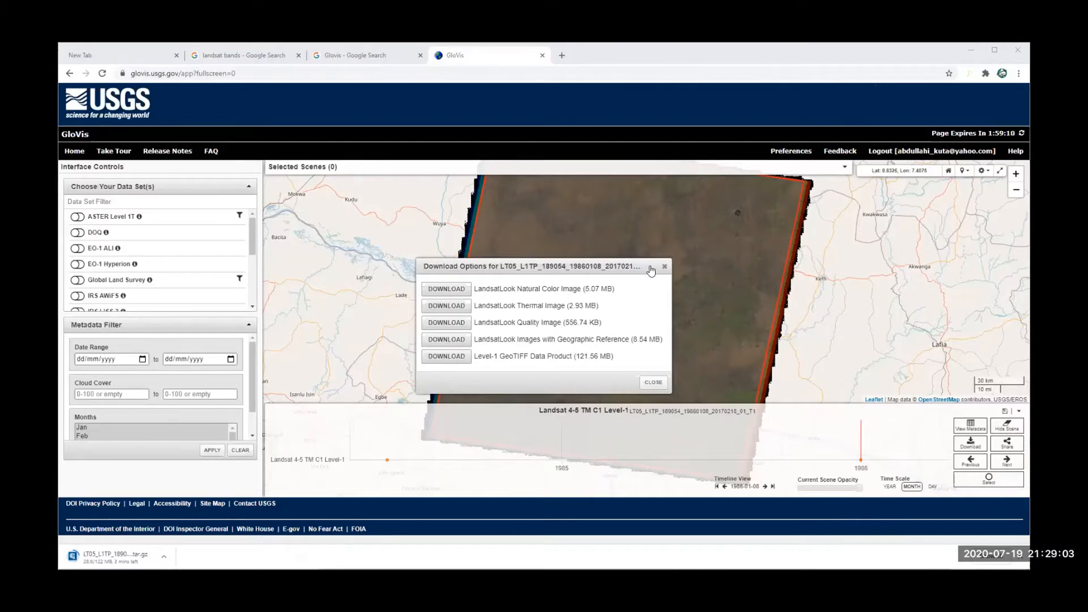
# - Dismiss the scene's download options and hide the Landsat 4-5 TM C1 Level-1 coverage layer over Africa
pyautogui.scroll(-3, 757, 307)
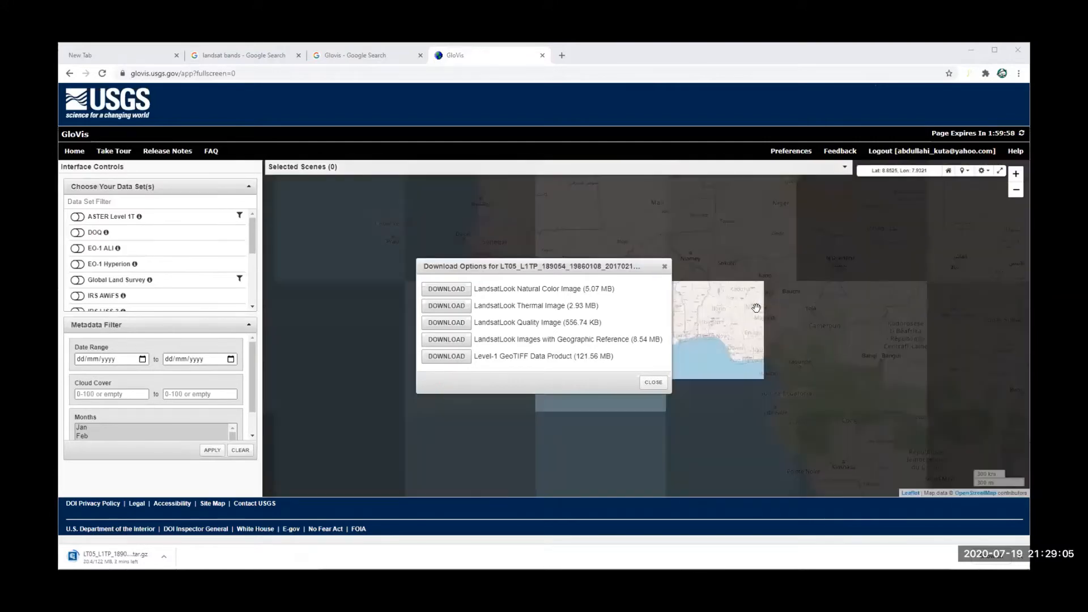
pyautogui.scroll(-2, 757, 307)
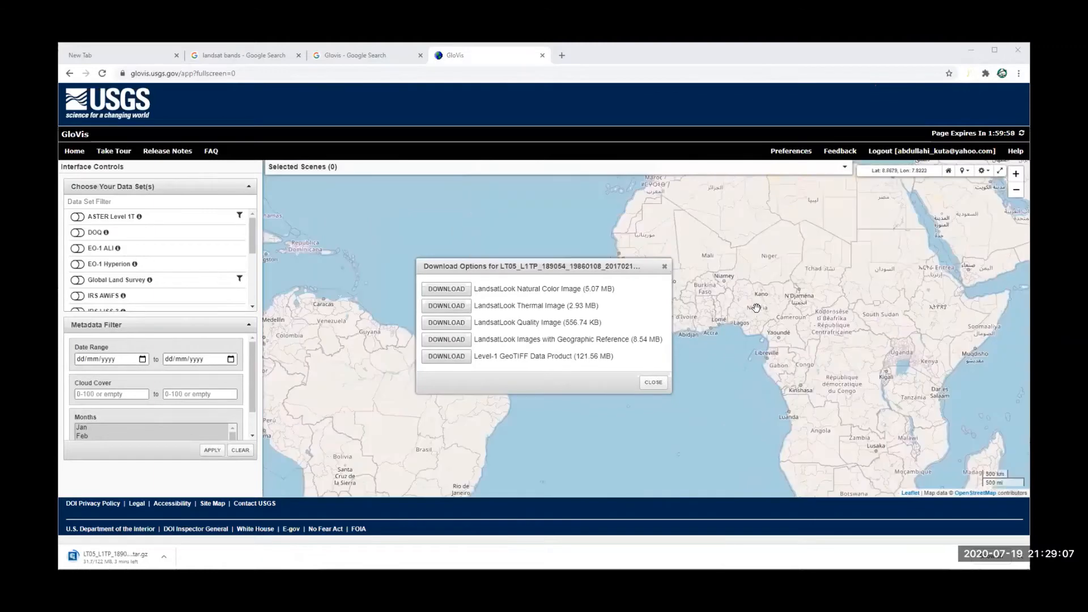
pyautogui.moveTo(771, 260); pyautogui.dragTo(758, 333)
pyautogui.moveTo(763, 374); pyautogui.dragTo(625, 346)
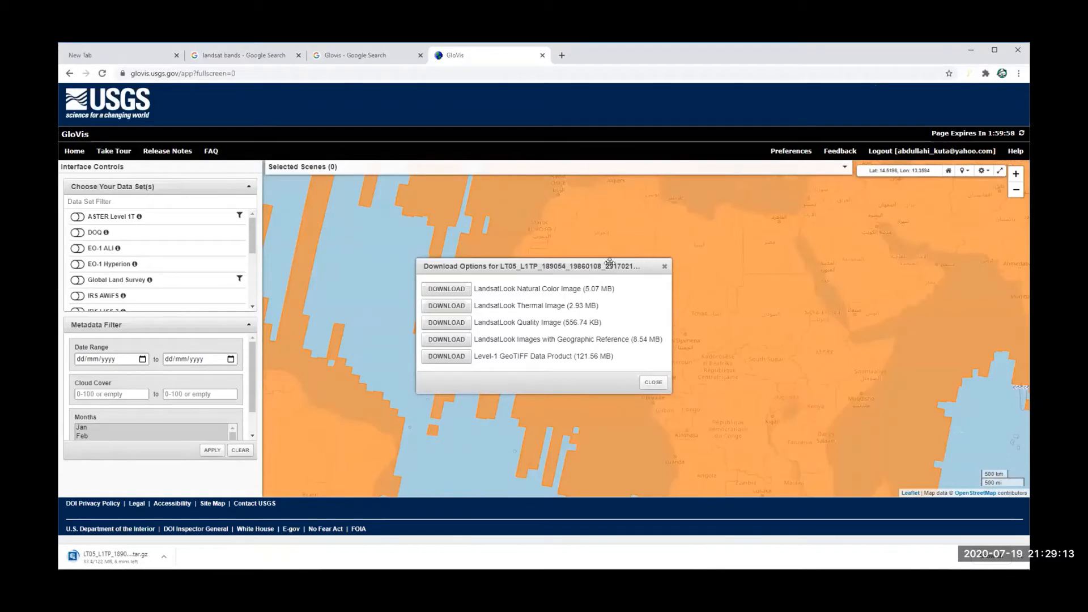
pyautogui.click(665, 267)
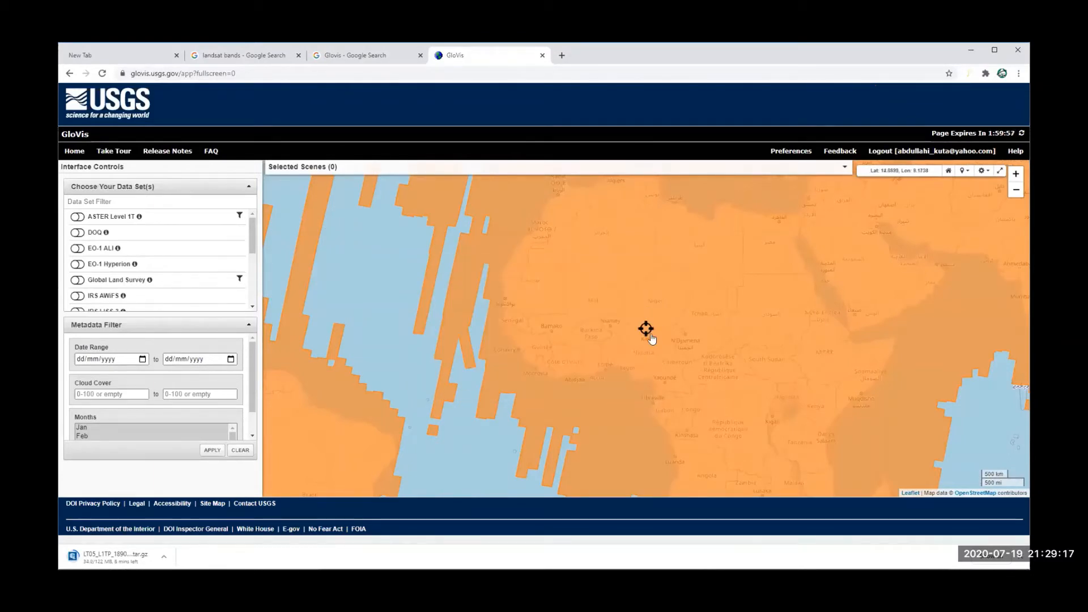
pyautogui.moveTo(668, 338)
pyautogui.mouseDown()
pyautogui.moveTo(779, 306)
pyautogui.moveTo(686, 344)
pyautogui.mouseUp()
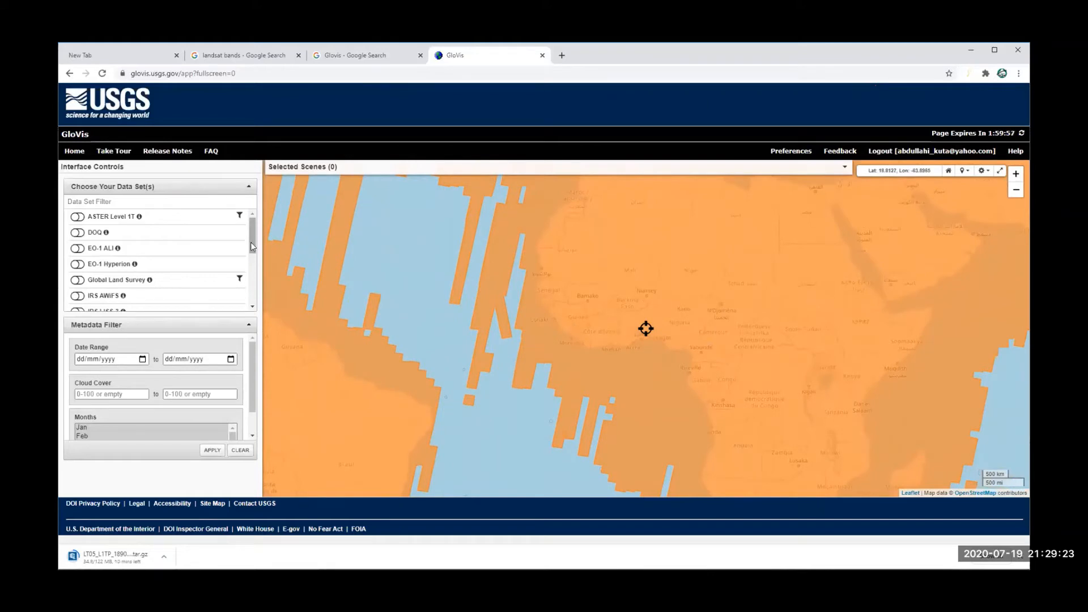
pyautogui.scroll(-2, 251, 243)
pyautogui.click(240, 256)
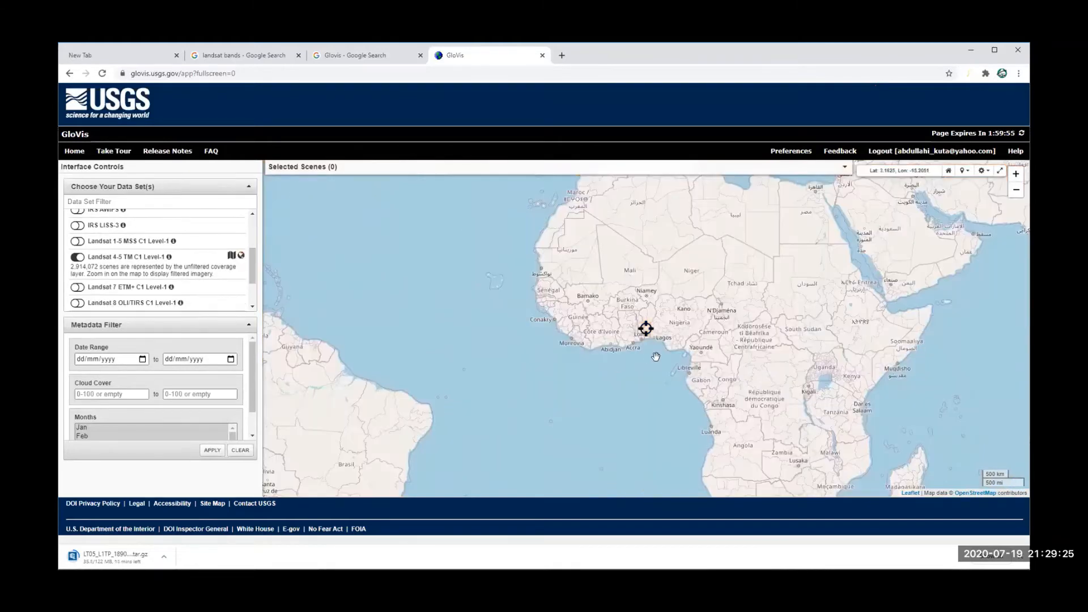
# - Return to central Nigeria and bring up the 8 January 1986 Landsat 4-5 scene just south of Minna
pyautogui.moveTo(709, 350); pyautogui.dragTo(682, 361)
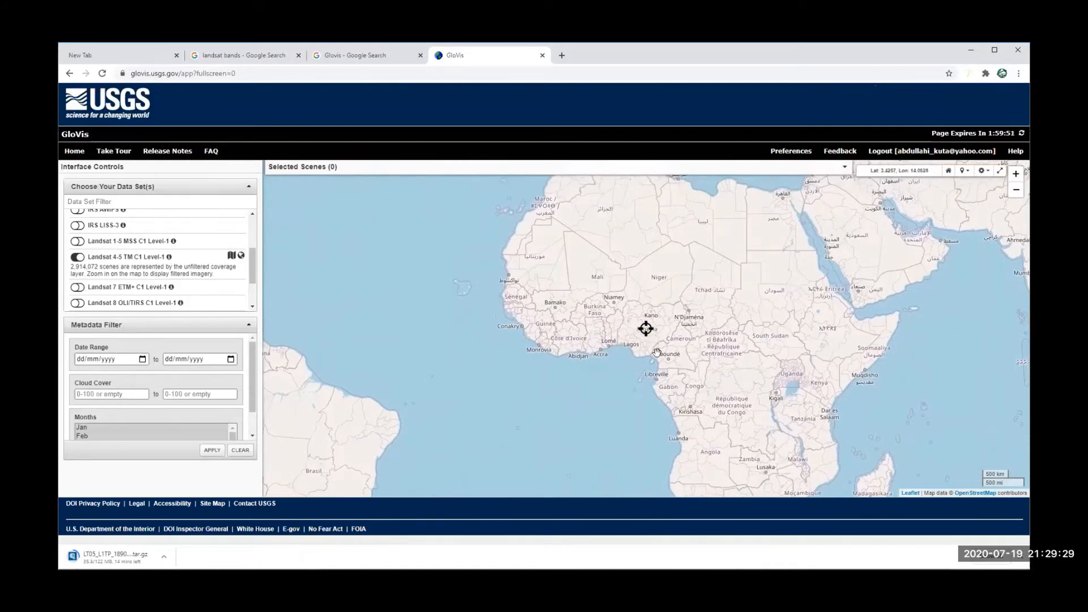
pyautogui.scroll(1, 637, 348)
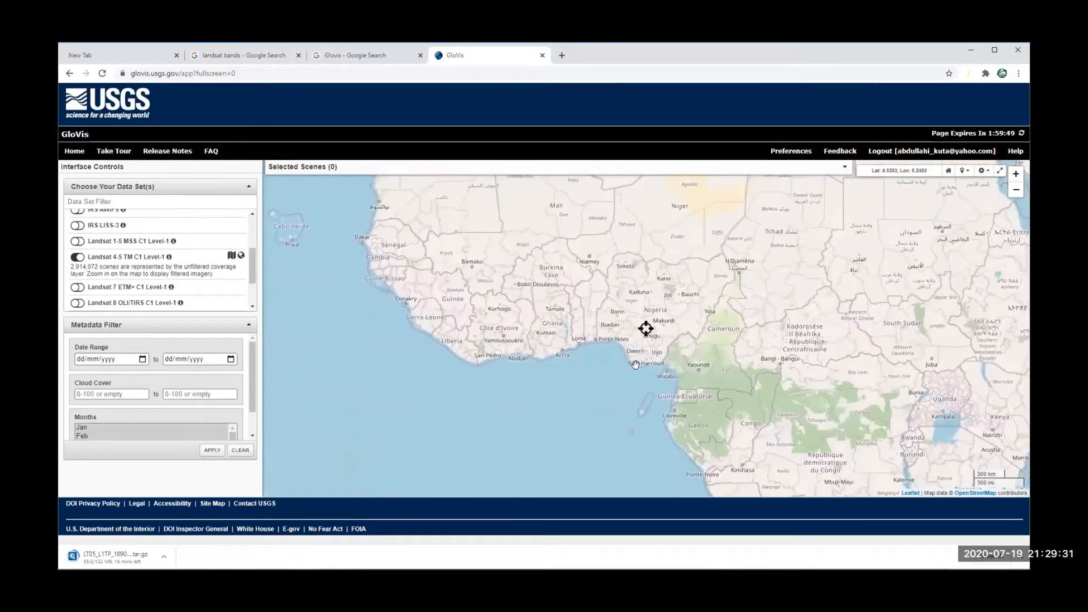
pyautogui.scroll(1, 647, 351)
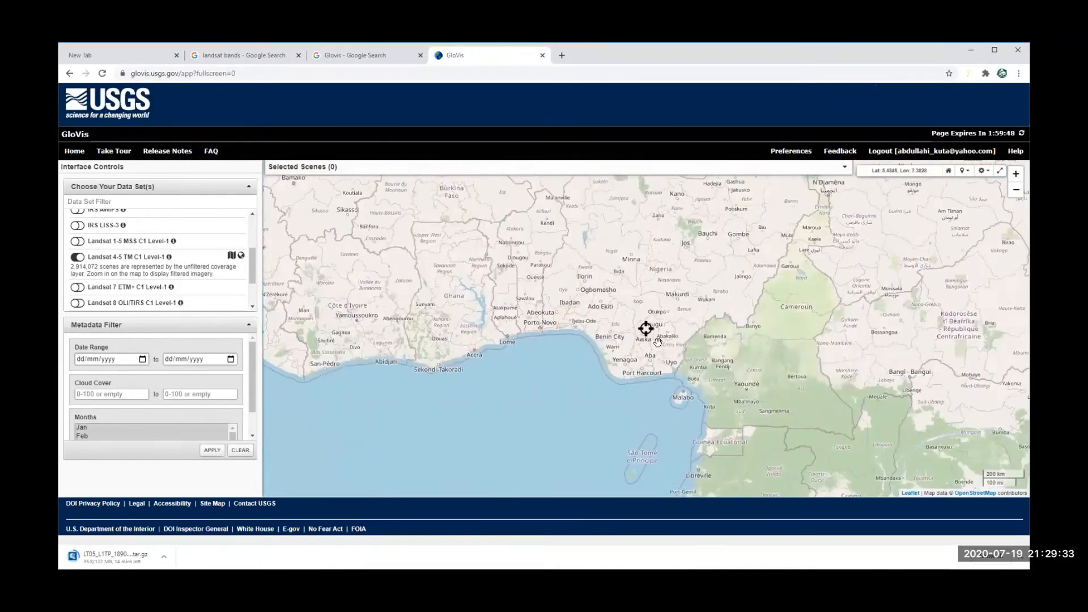
pyautogui.scroll(1, 648, 355)
pyautogui.moveTo(667, 357); pyautogui.dragTo(664, 408)
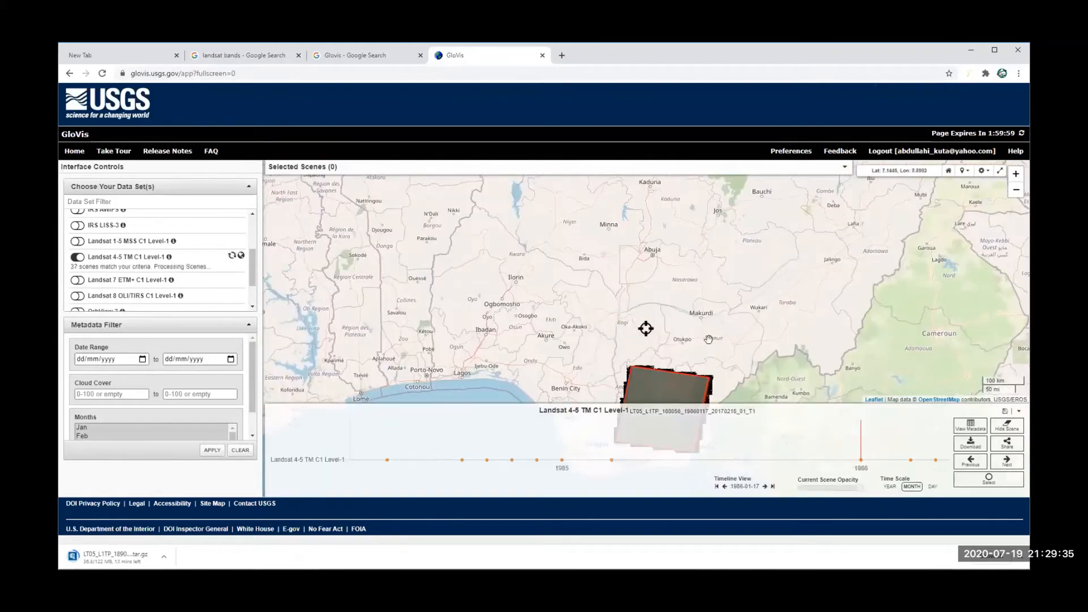
pyautogui.moveTo(677, 348); pyautogui.dragTo(610, 344)
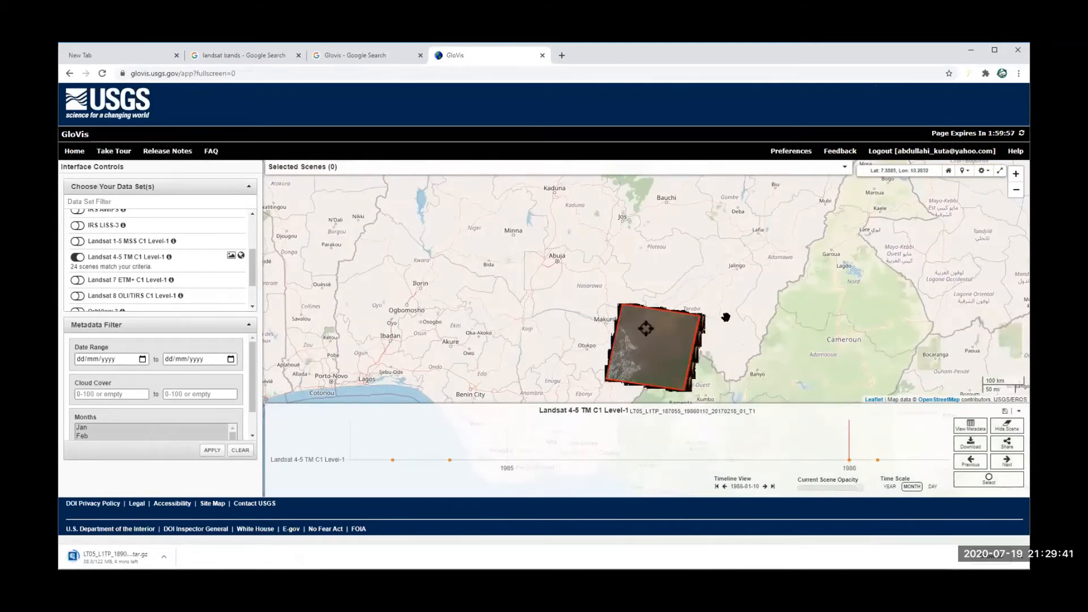
pyautogui.moveTo(724, 316); pyautogui.dragTo(816, 353)
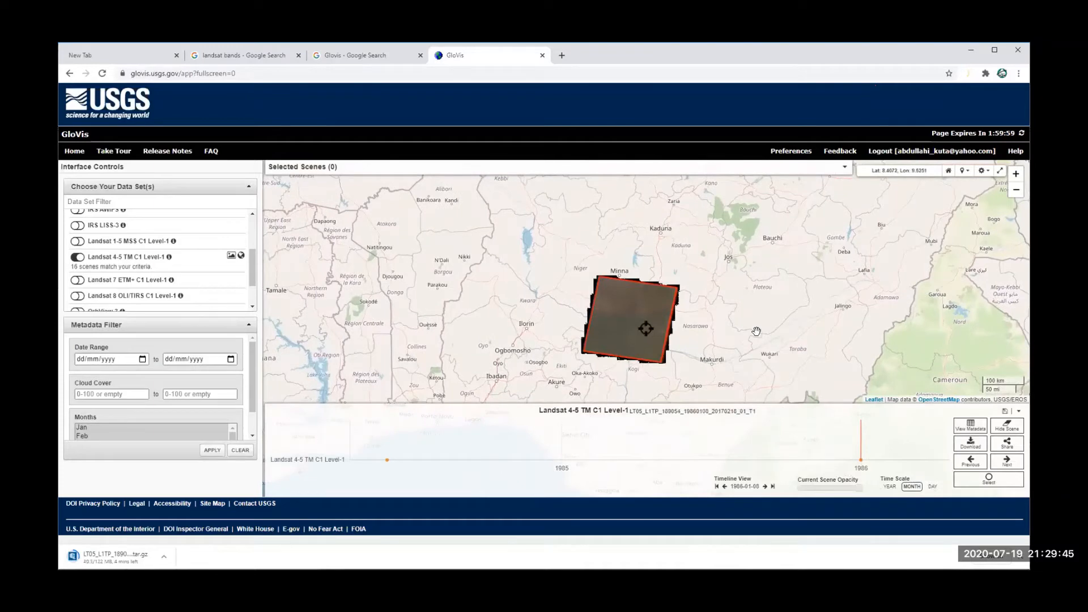
pyautogui.scroll(1, 645, 327)
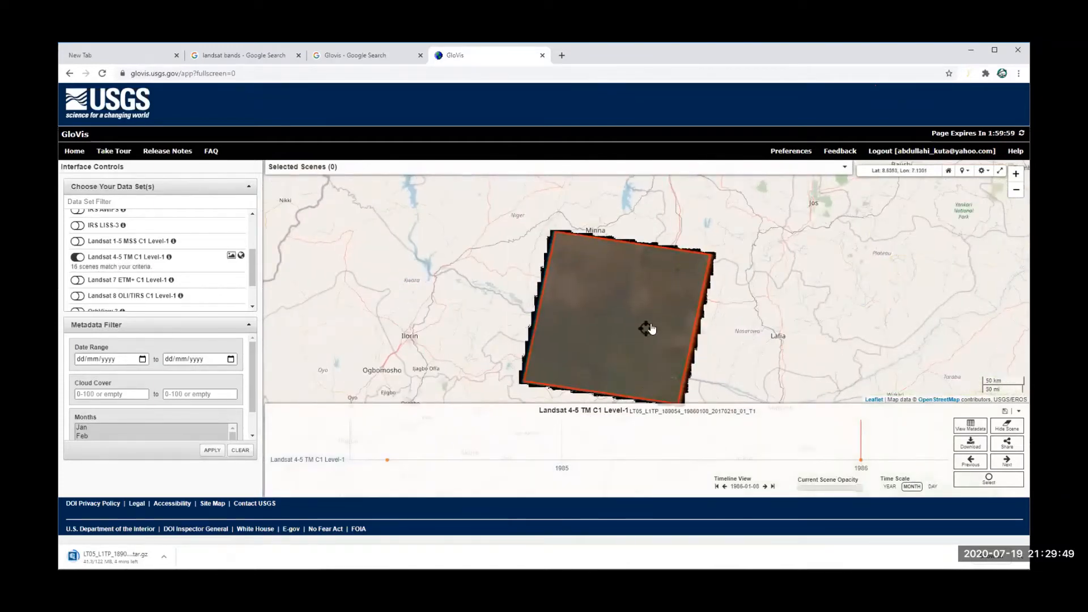
# - Inspect the 8 January 1986 image close up and as a whole, including its southern part
pyautogui.scroll(2, 632, 321)
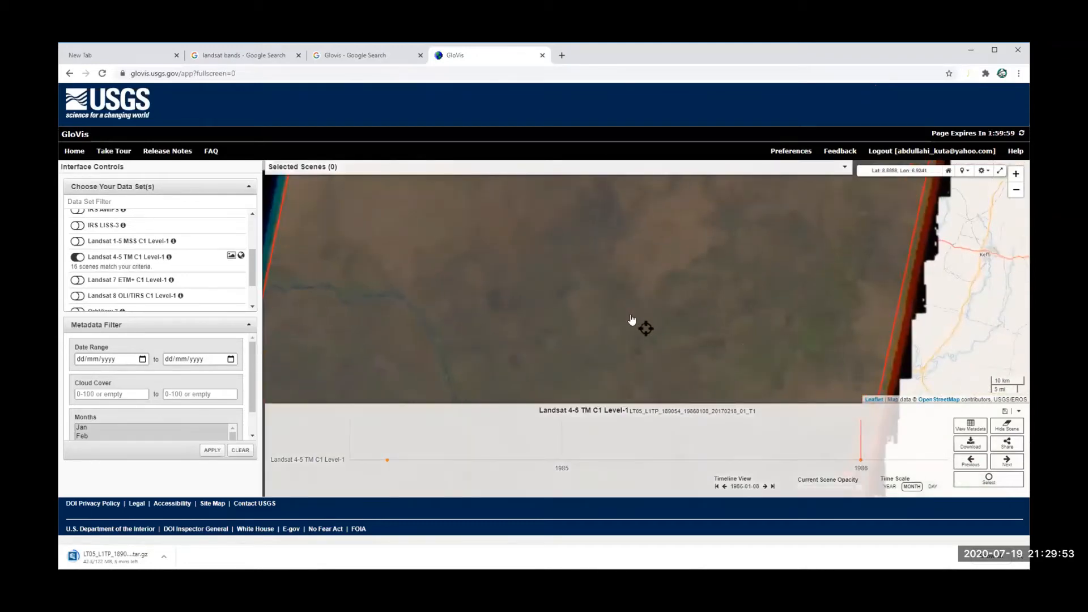
pyautogui.scroll(-2, 632, 319)
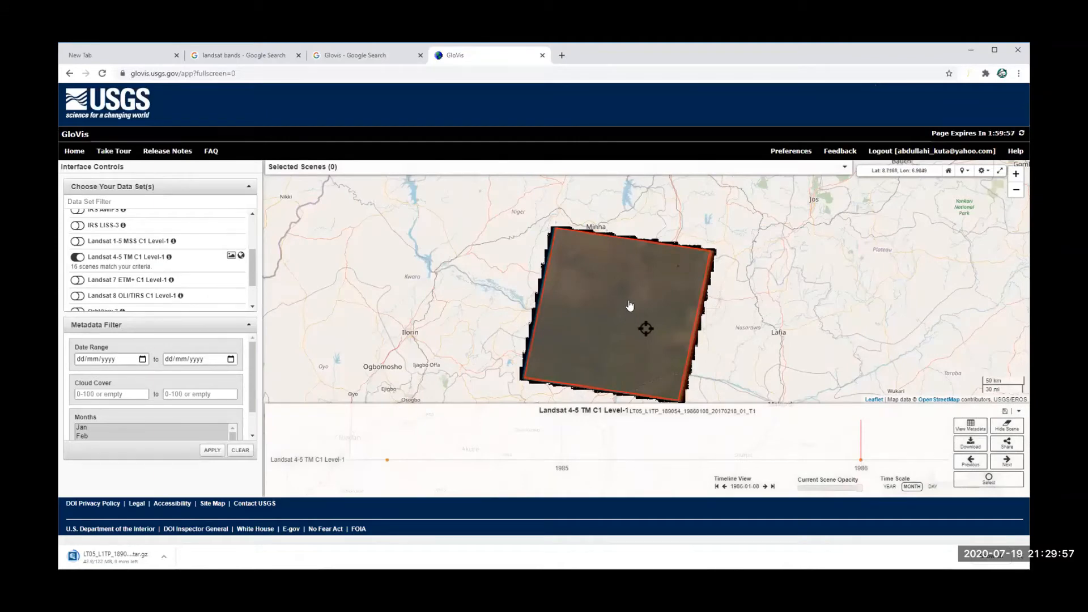
pyautogui.scroll(2, 629, 306)
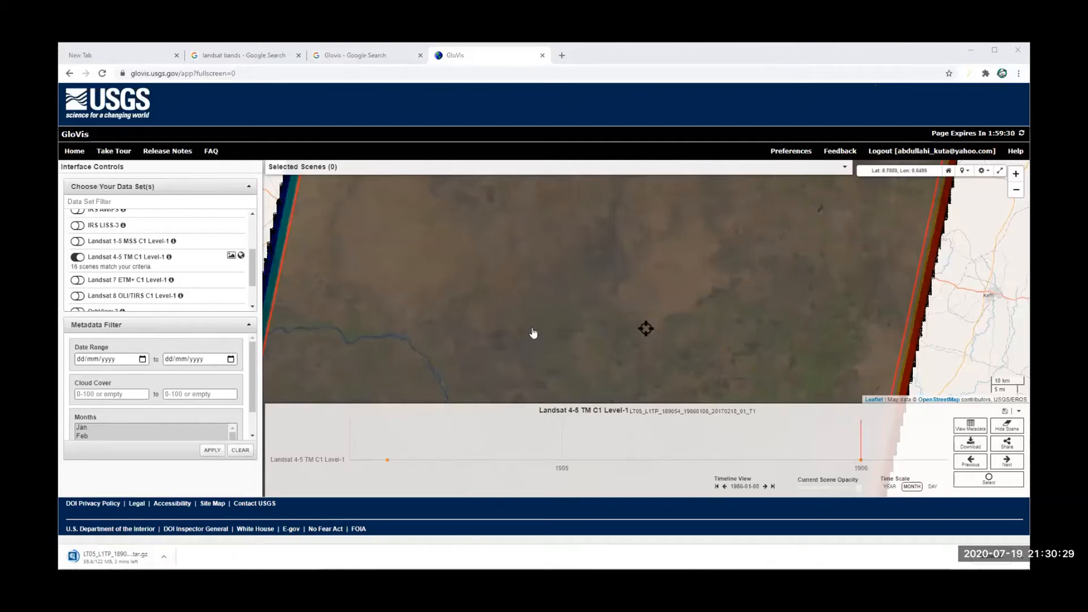
pyautogui.scroll(-2, 531, 336)
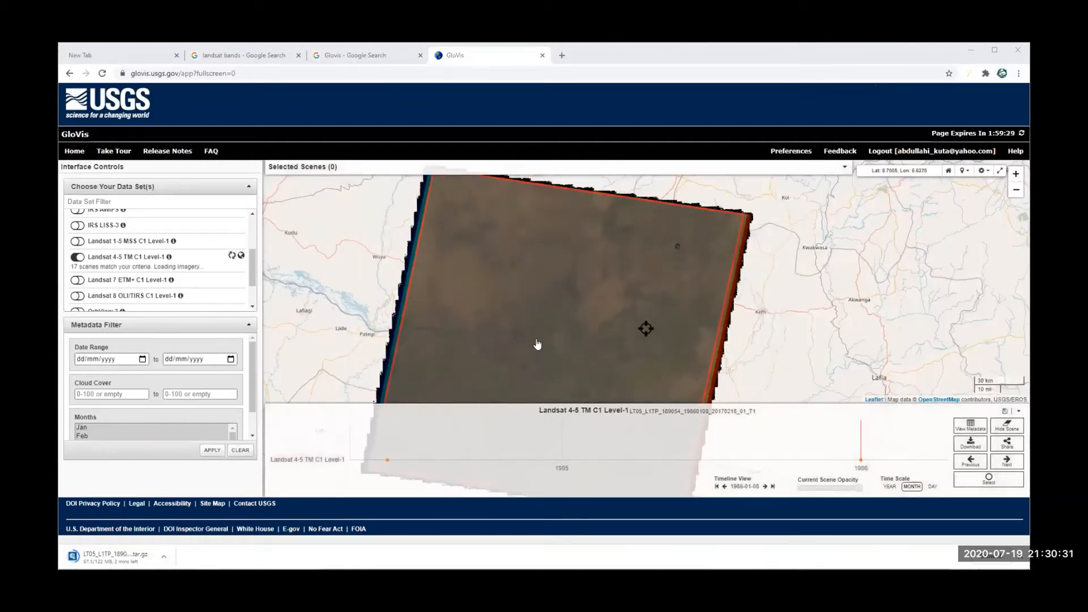
pyautogui.moveTo(539, 342); pyautogui.dragTo(596, 275)
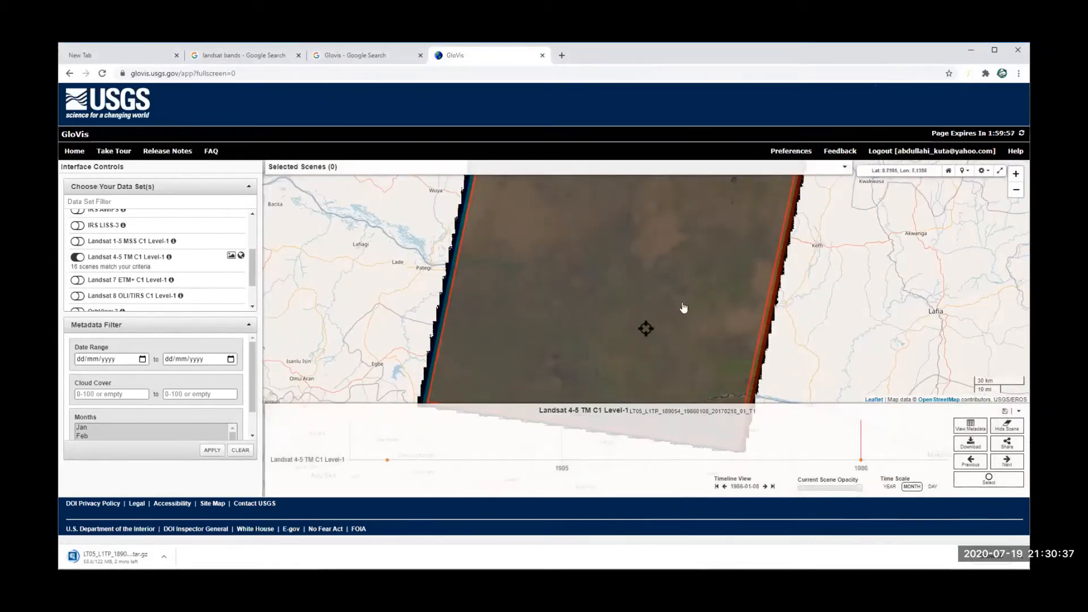
# - Browse forward through the same area's Landsat 4-5 scenes, from 24 November 1986 to 13 December 1990
pyautogui.click(1007, 463)
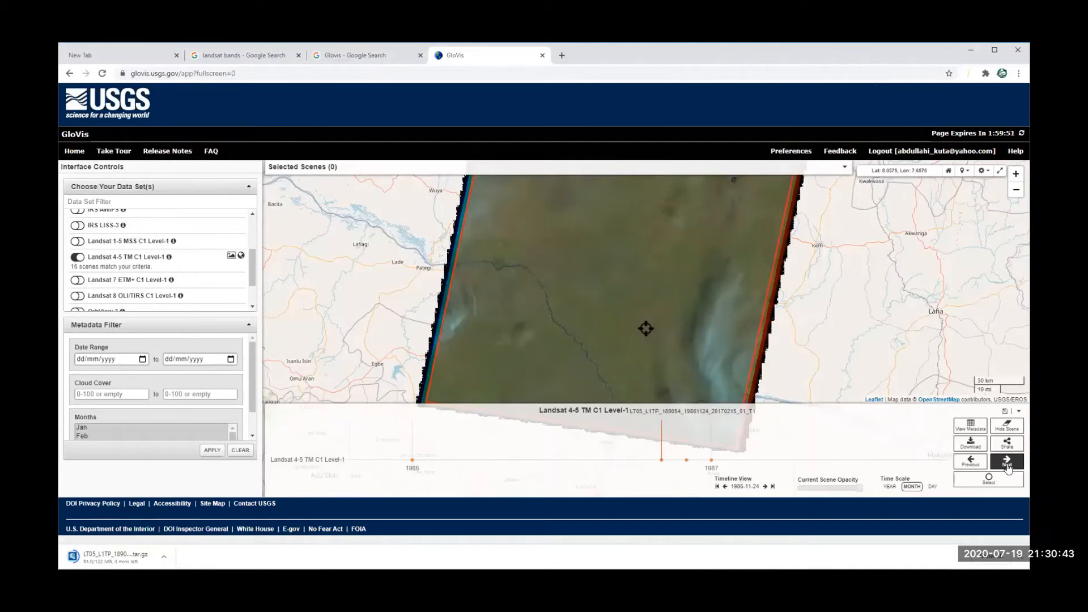
pyautogui.click(1007, 463)
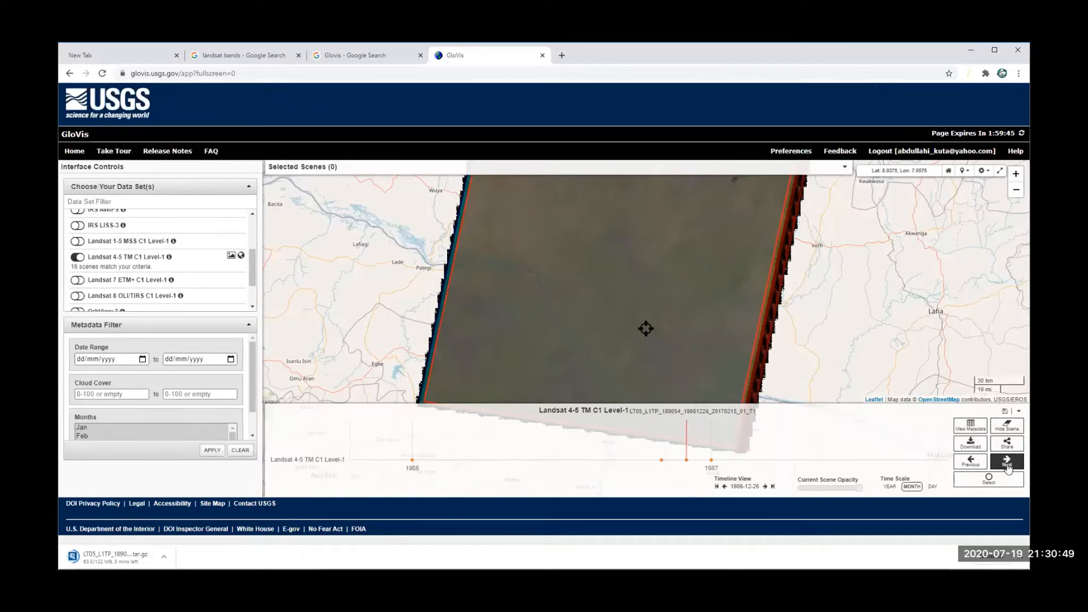
pyautogui.click(1007, 465)
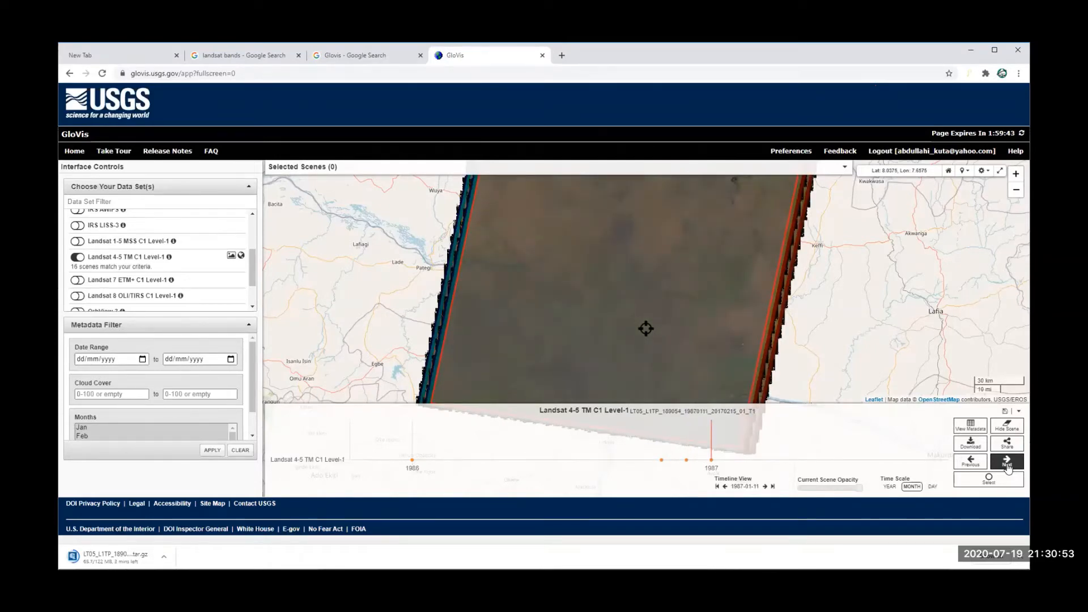
pyautogui.click(1007, 465)
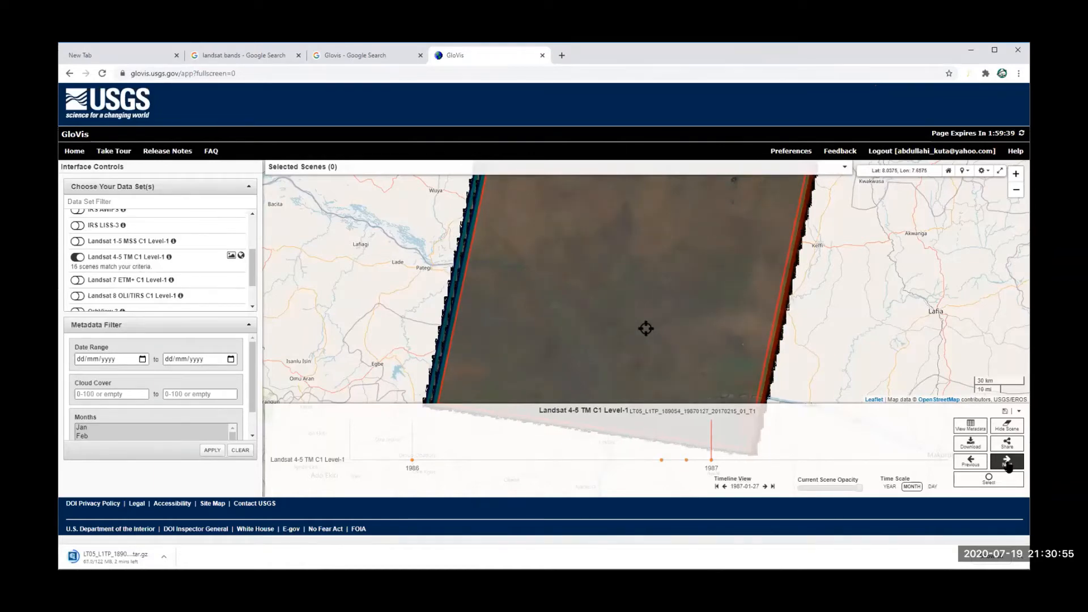
pyautogui.click(1008, 464)
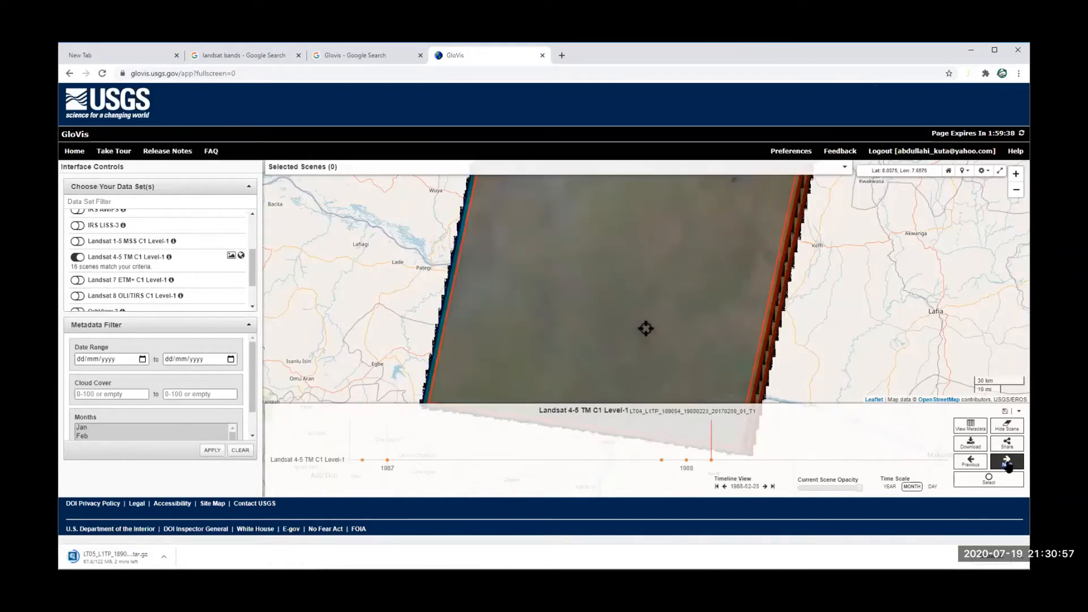
pyautogui.click(1008, 465)
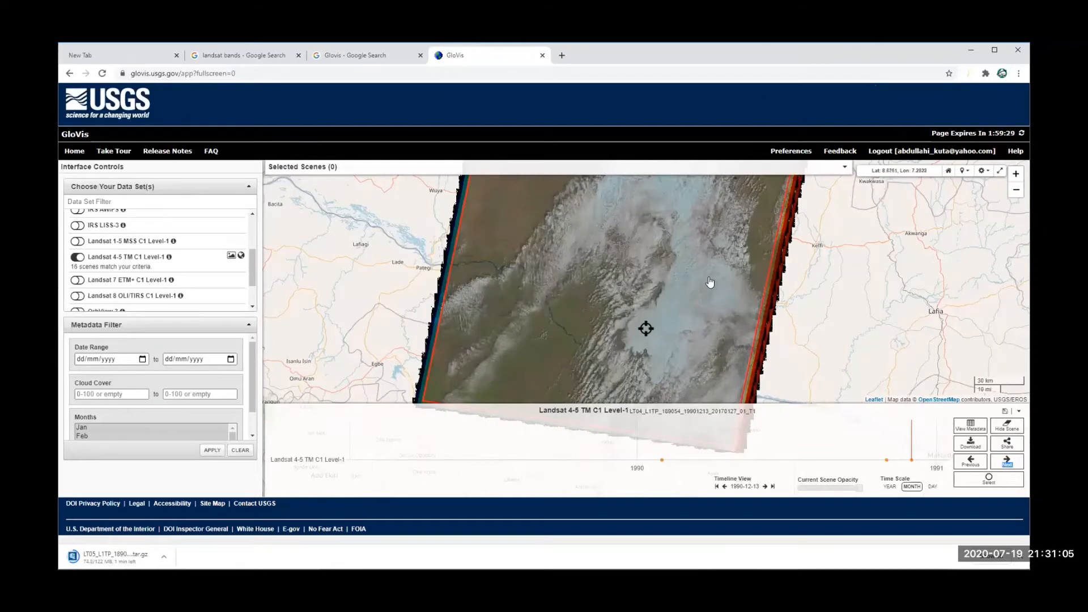
# - Compare the cloudy August 1994 scene with the 28 January 1999 scene, and look over the 1999 image
pyautogui.click(1007, 462)
pyautogui.click(1008, 462)
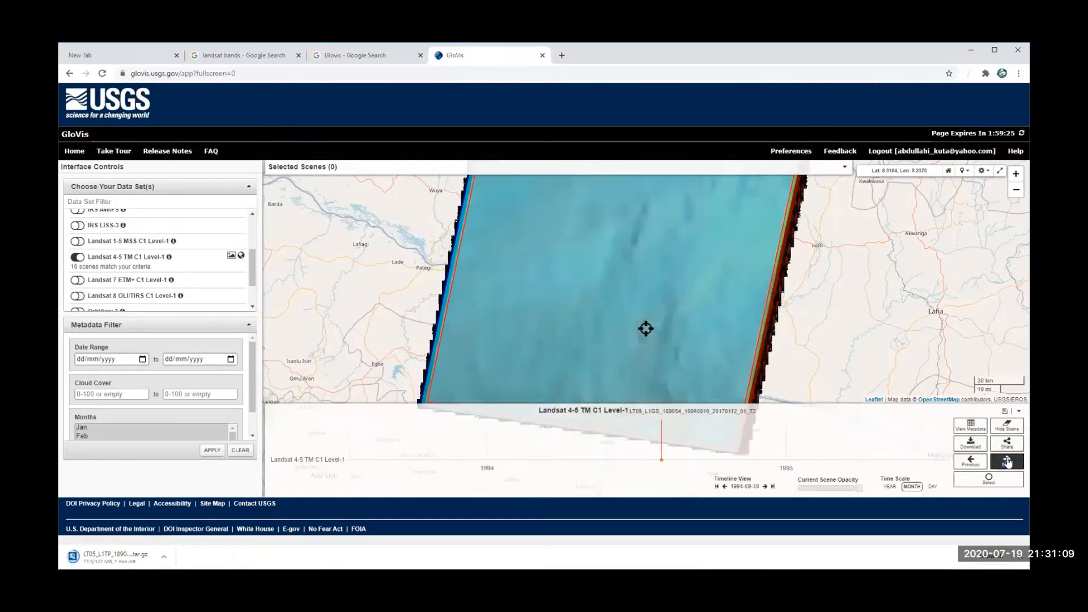
pyautogui.click(1007, 462)
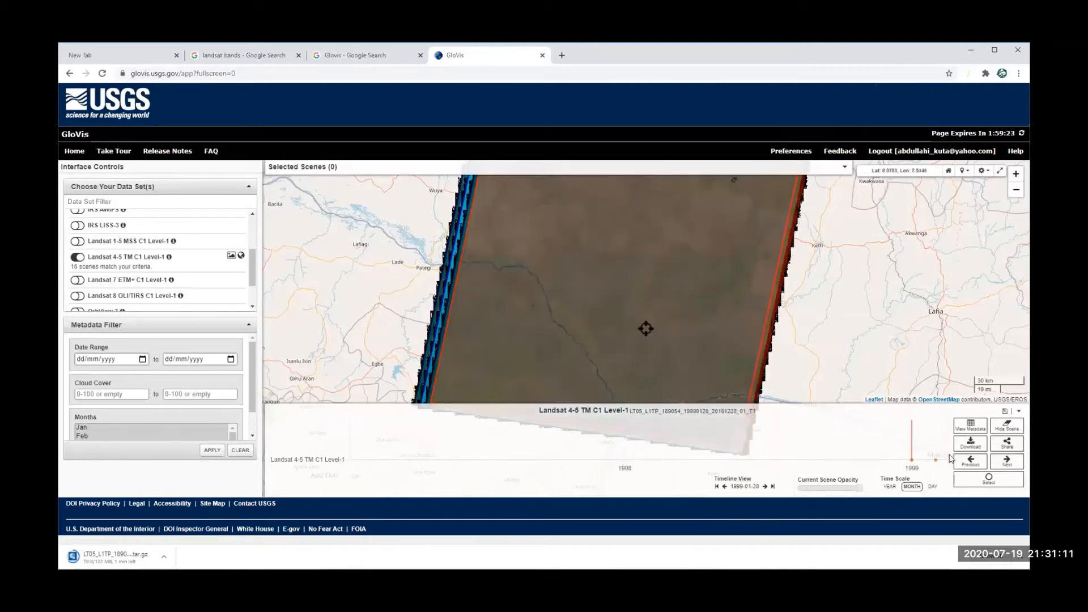
pyautogui.click(969, 463)
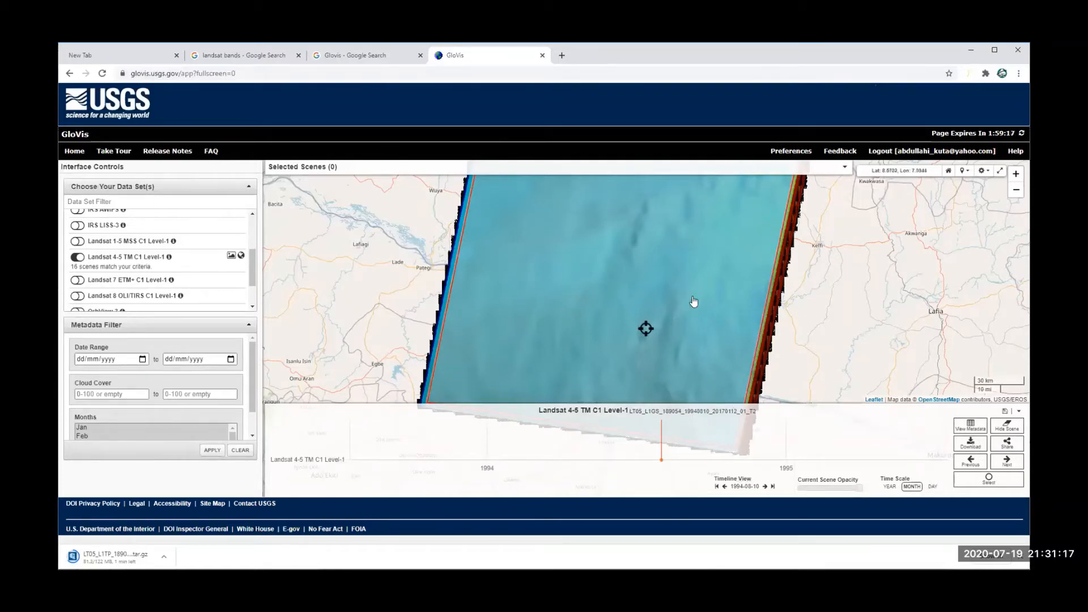
pyautogui.click(1008, 465)
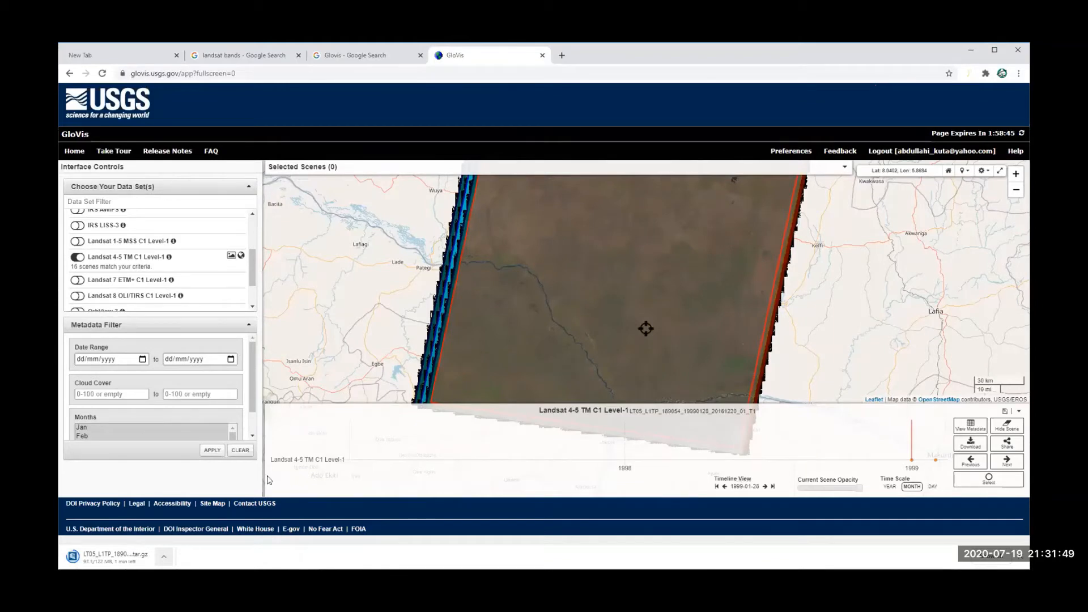
pyautogui.moveTo(550, 330); pyautogui.dragTo(592, 365)
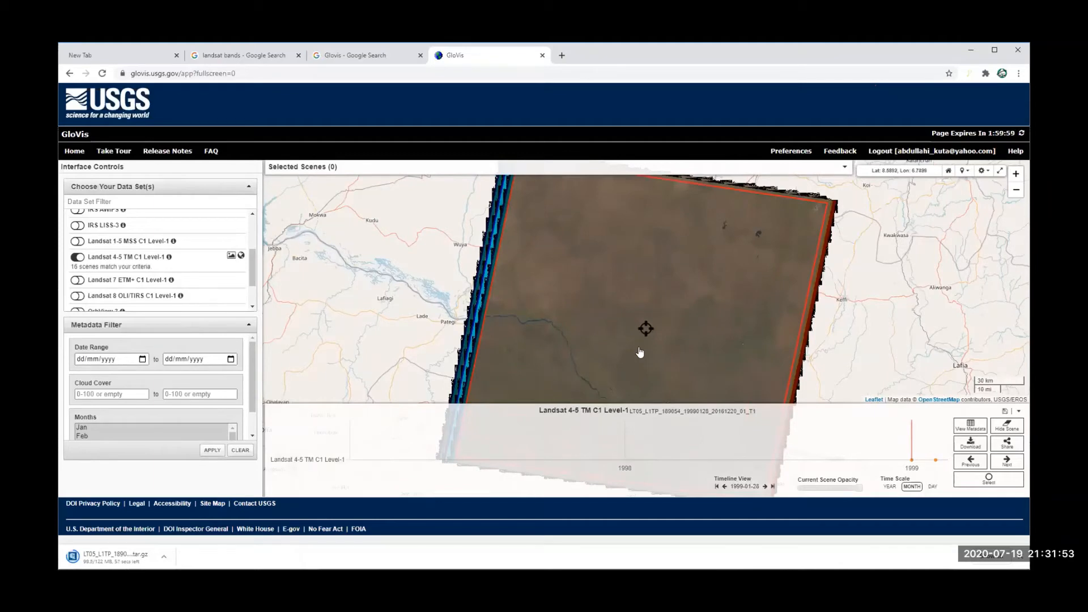
pyautogui.moveTo(640, 352); pyautogui.dragTo(632, 310)
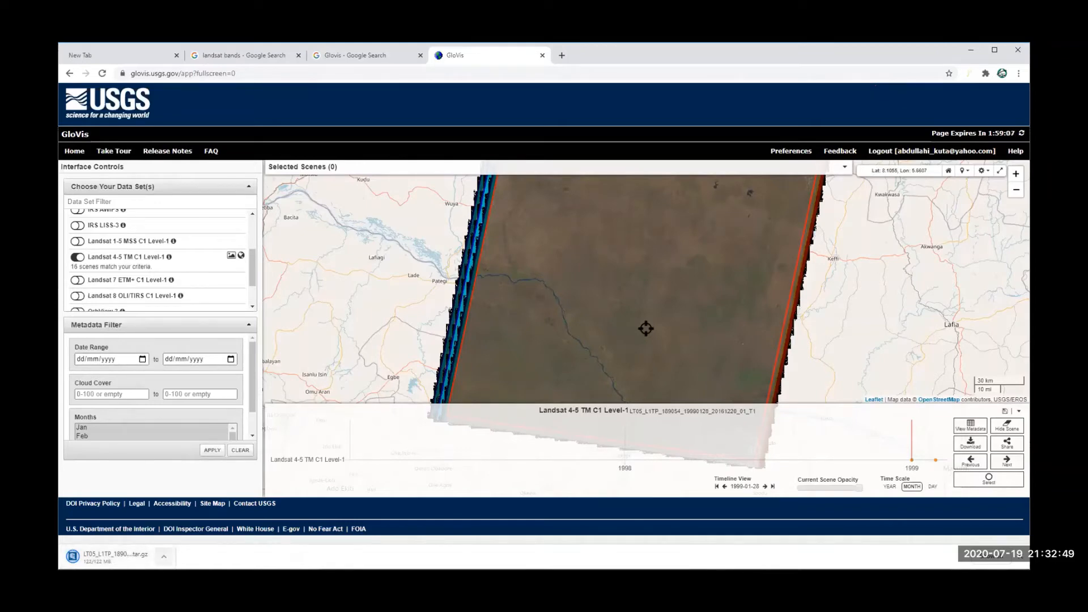
# - Show the downloaded 8 January 1986 Landsat archive in the Downloads folder and select it
pyautogui.click(164, 556)
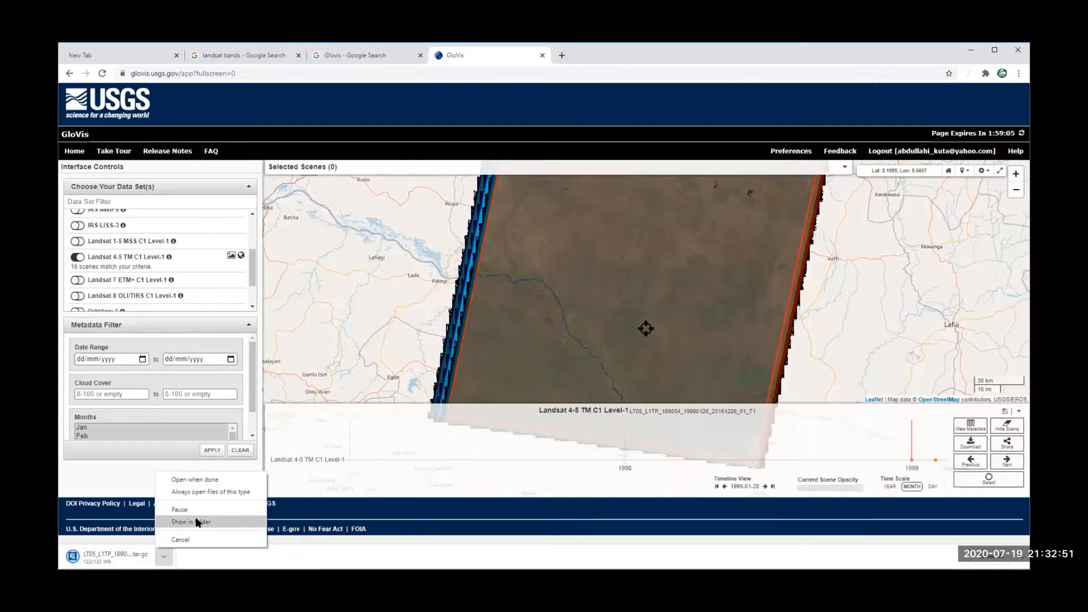
pyautogui.click(202, 522)
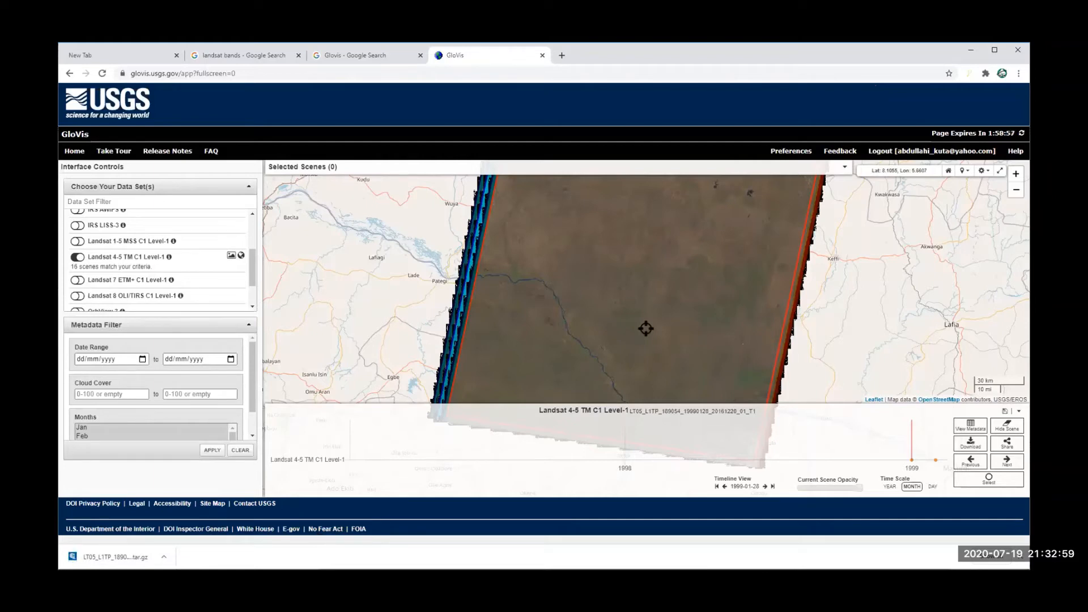
pyautogui.click(164, 557)
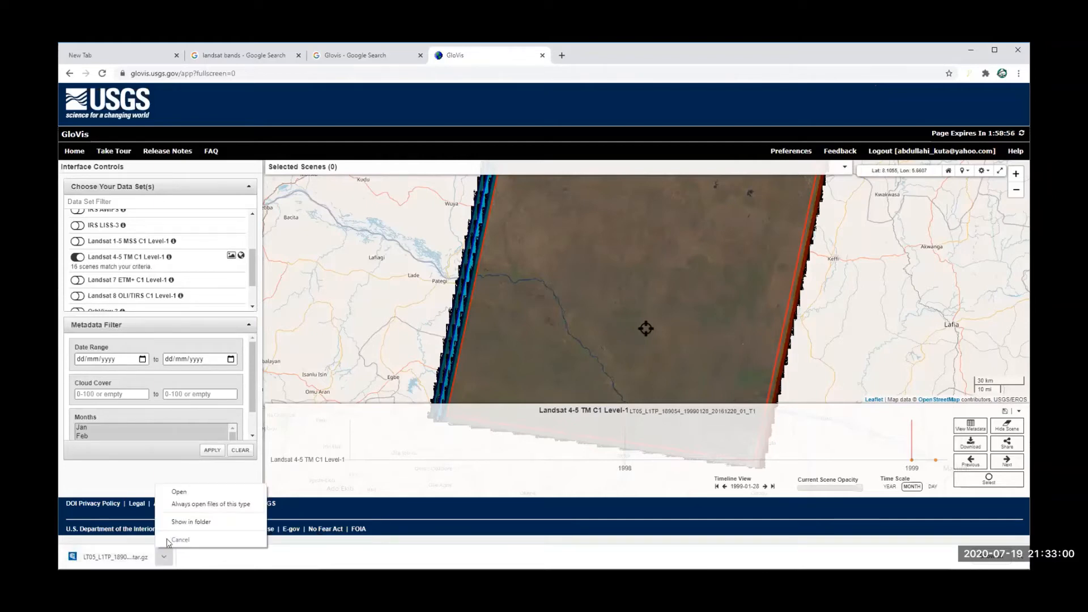
pyautogui.click(193, 522)
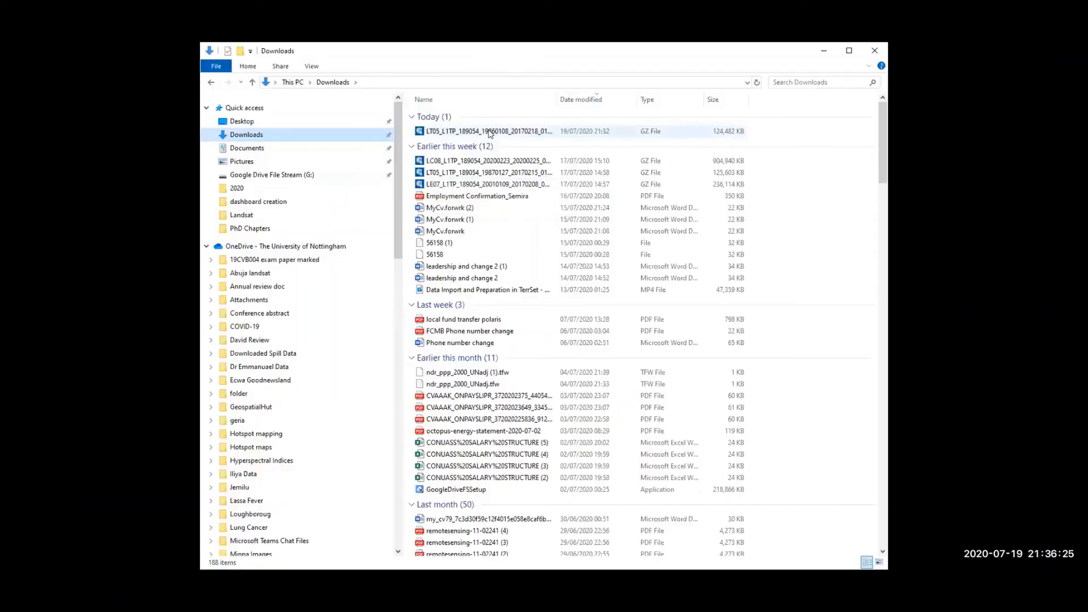
pyautogui.click(491, 134)
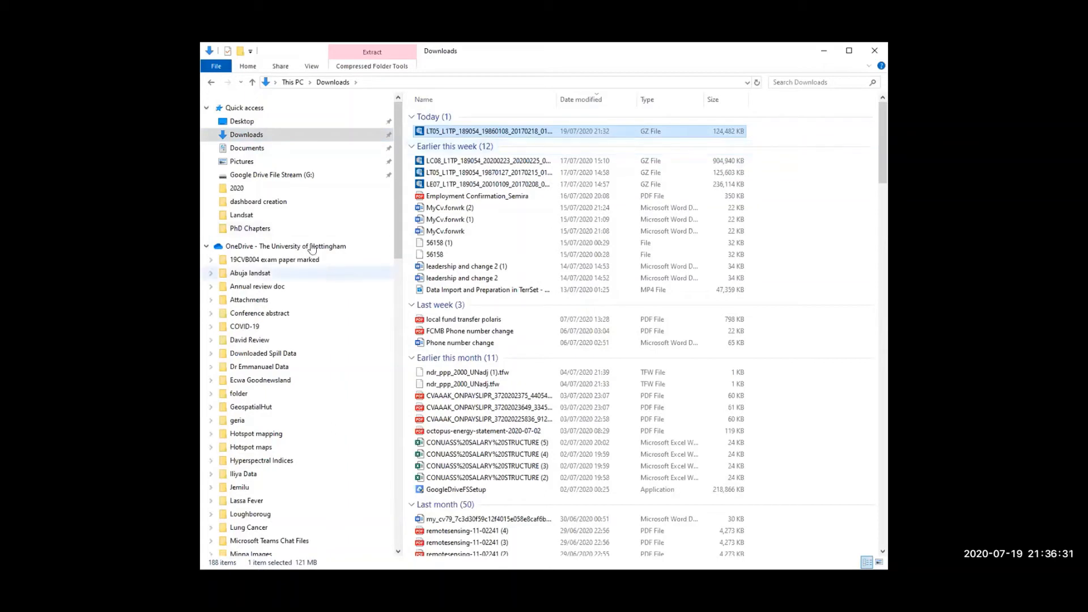
# - Place the downloaded 8 January 1986 Landsat archive in the Geospatial Hut folder in Documents
pyautogui.click(260, 149)
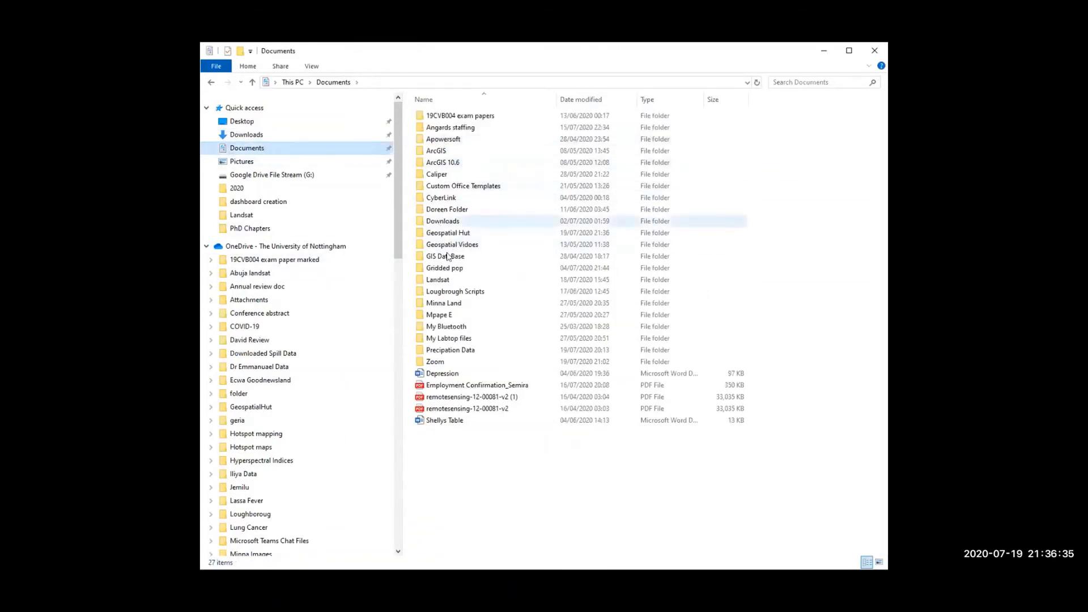
pyautogui.doubleClick(461, 233)
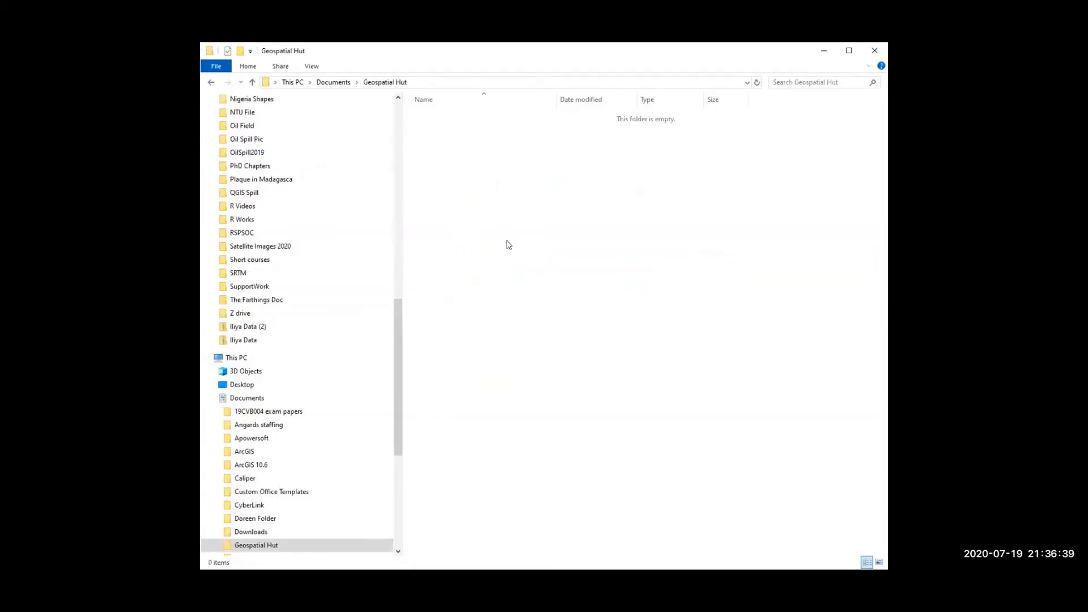
pyautogui.click(644, 139)
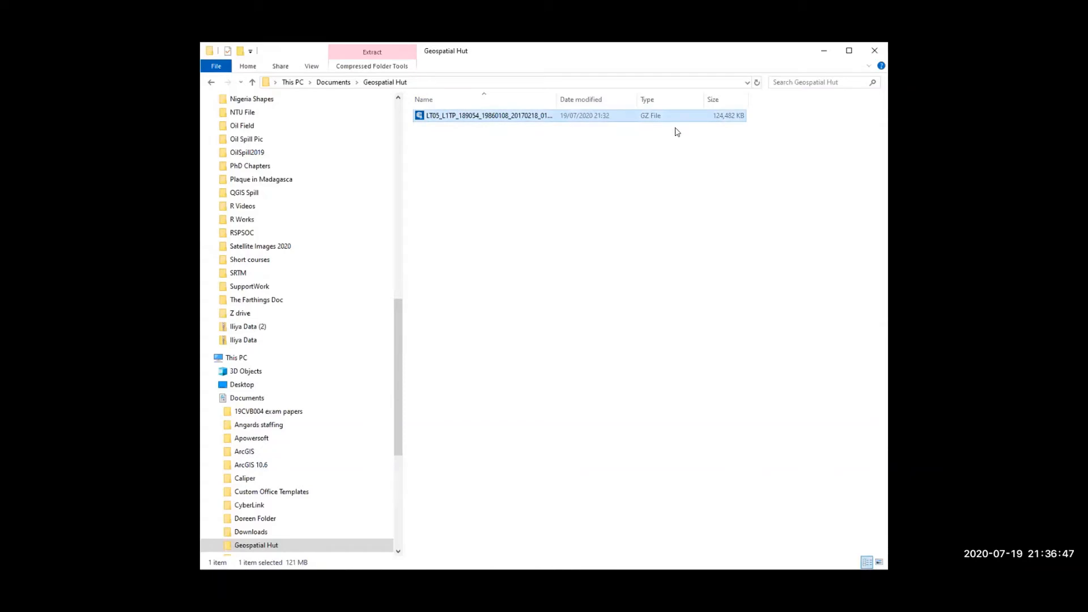
# - Unpack the Landsat GZ archive and the TAR file inside it with 7-Zip, directly into the Geospatial Hut folder
pyautogui.rightClick(626, 117)
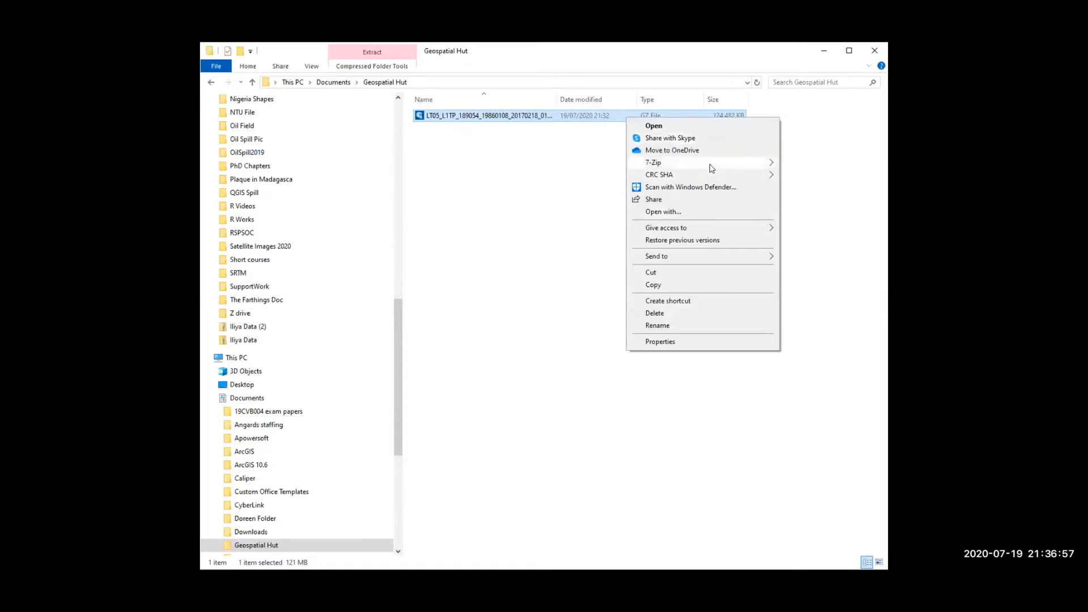
pyautogui.moveTo(709, 164)
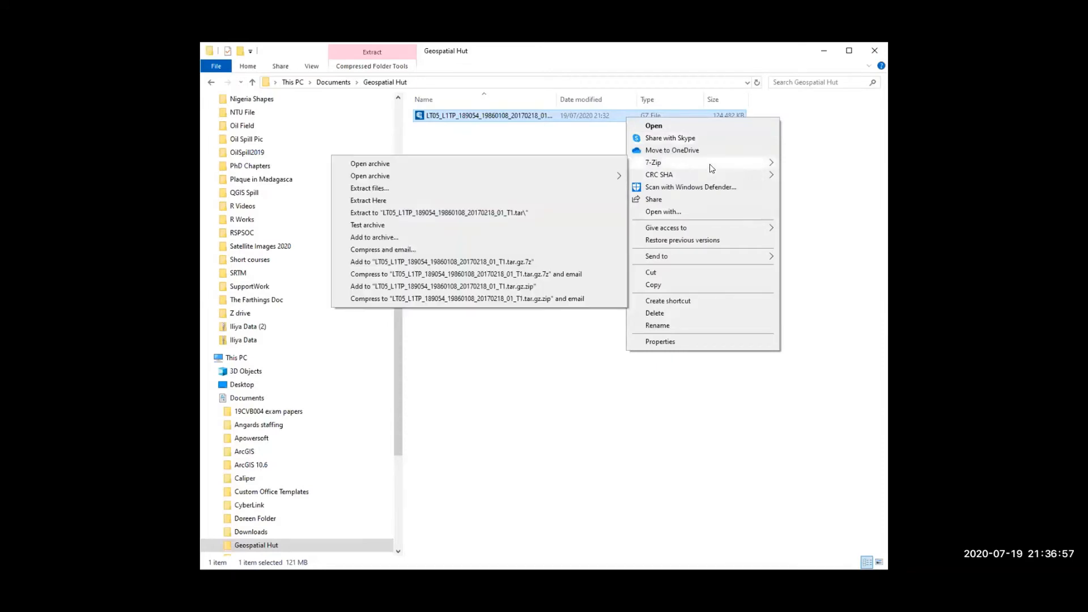
pyautogui.click(384, 202)
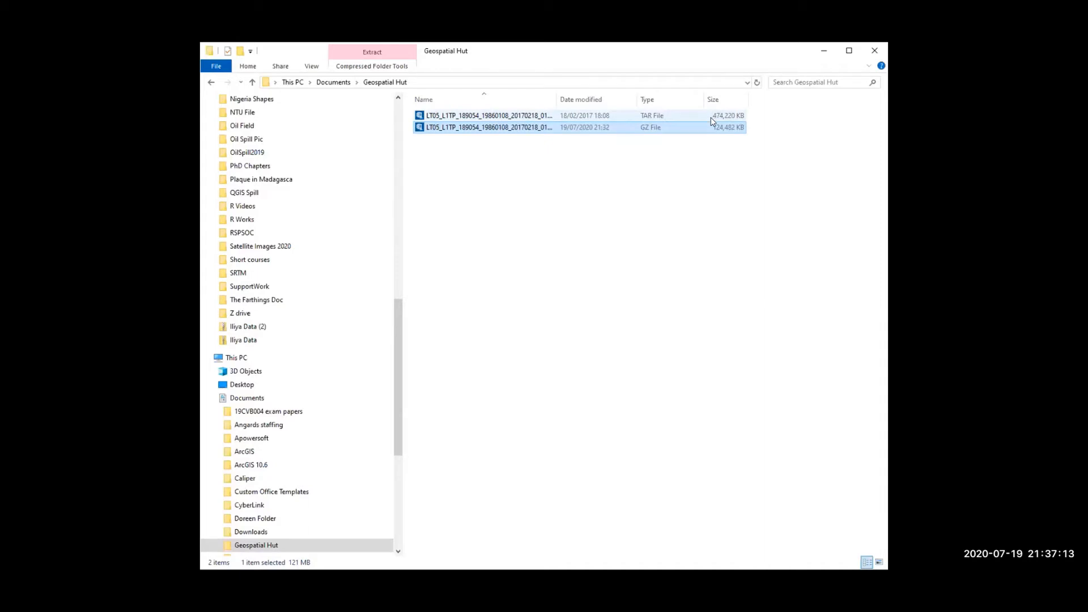
pyautogui.click(656, 117)
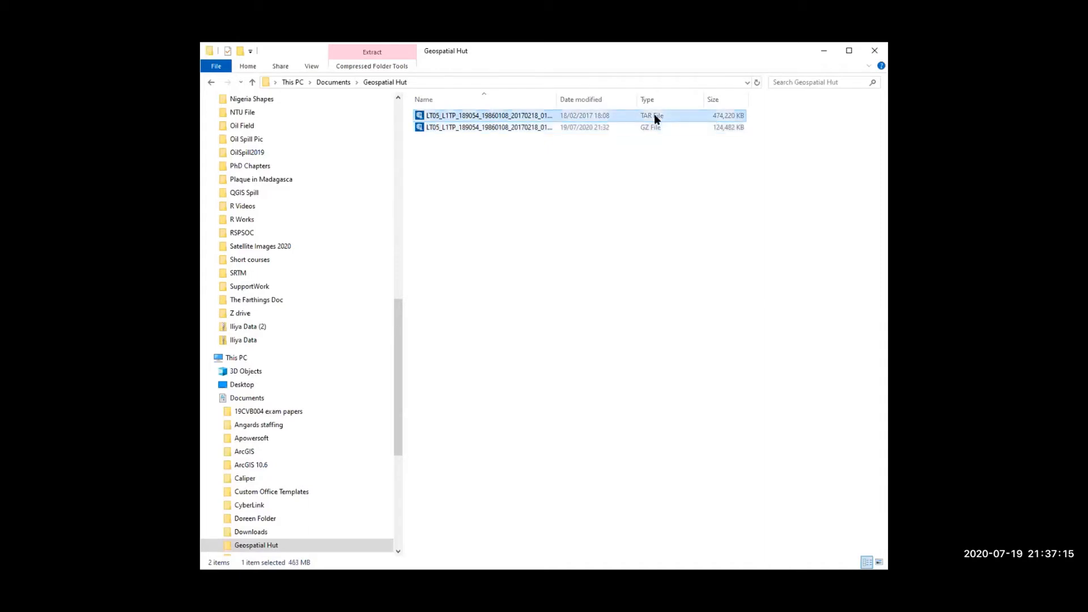
pyautogui.rightClick(655, 117)
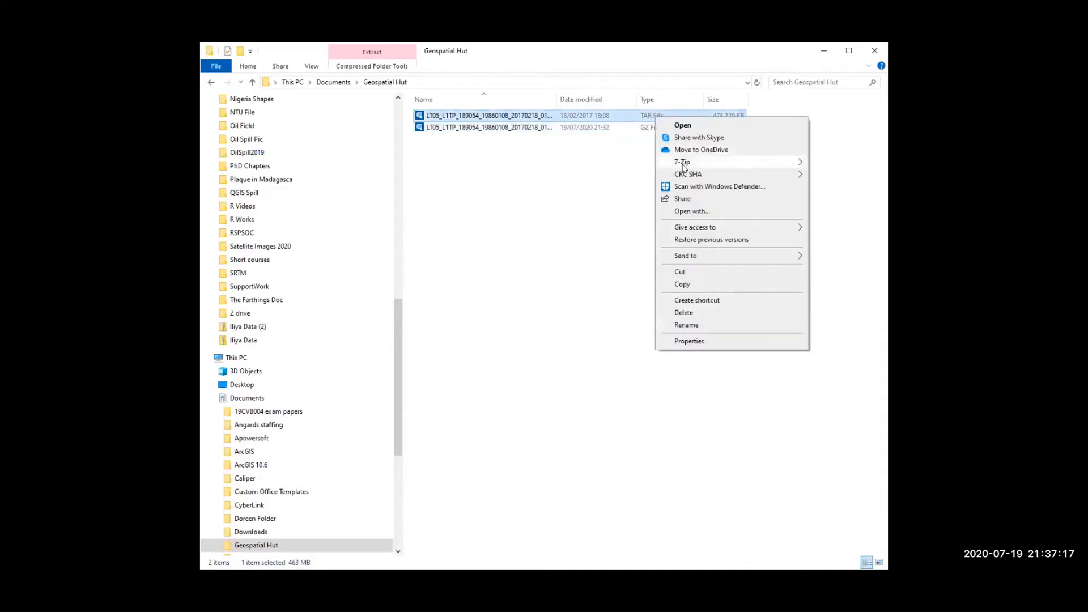
pyautogui.moveTo(684, 166)
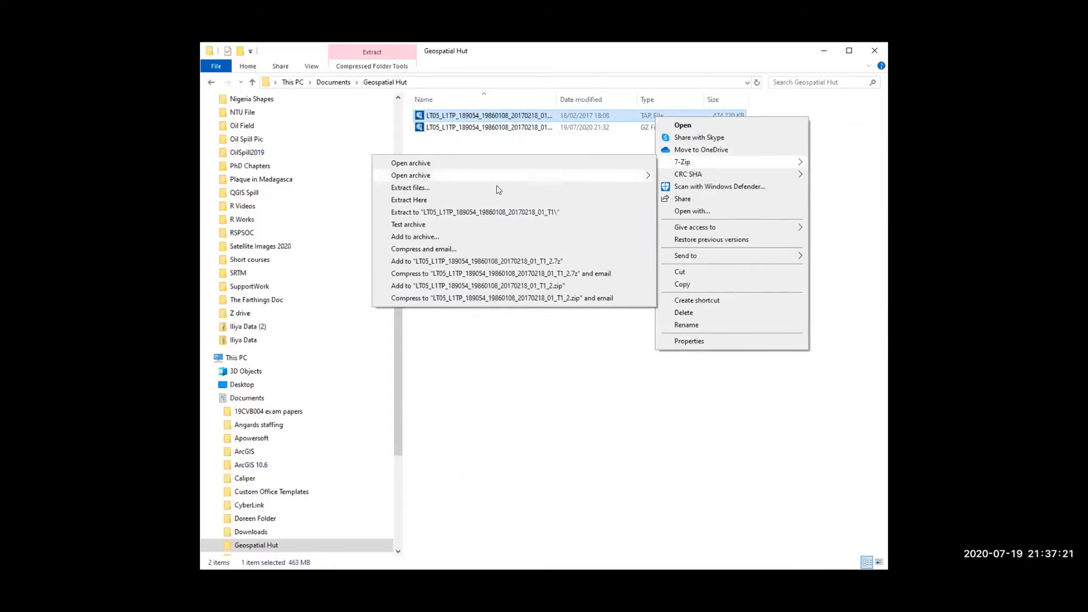
pyautogui.click(445, 204)
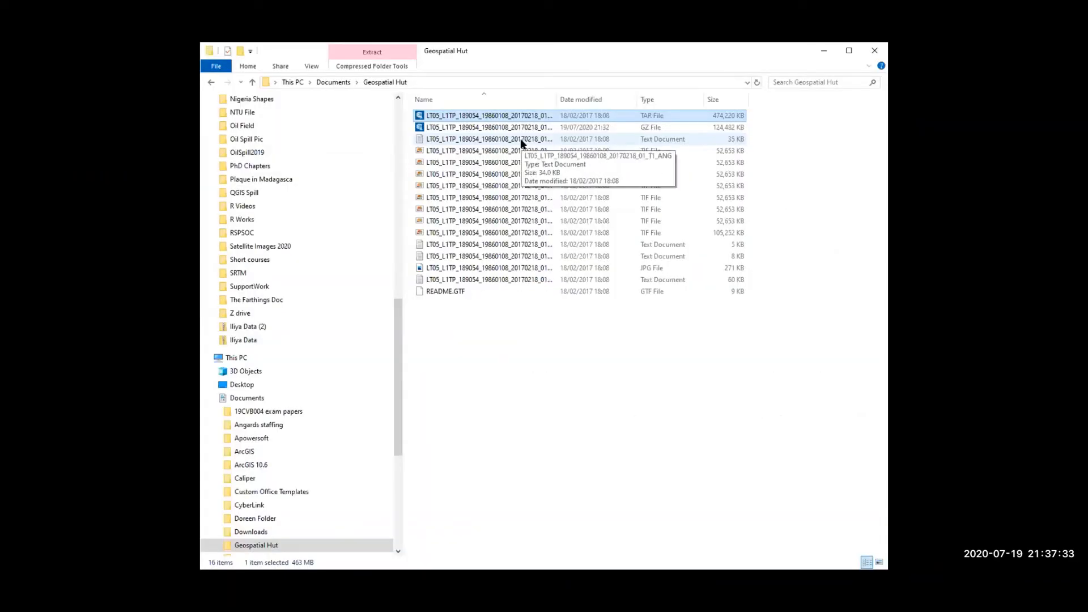
# - View the extracted ANG text file in Notepad and close it
pyautogui.click(520, 139)
pyautogui.rightClick(519, 140)
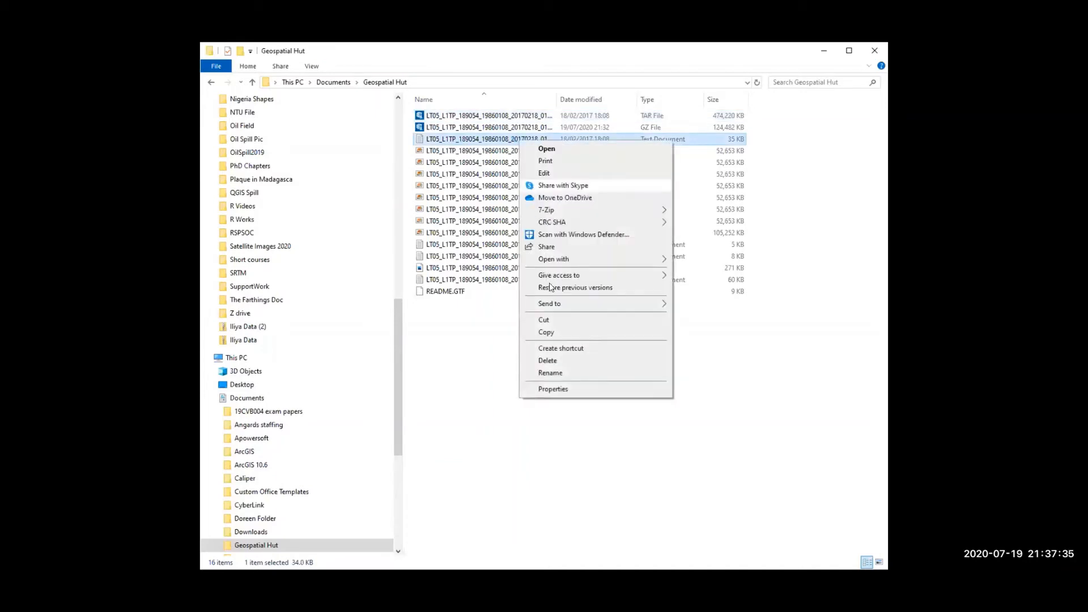
pyautogui.moveTo(613, 262)
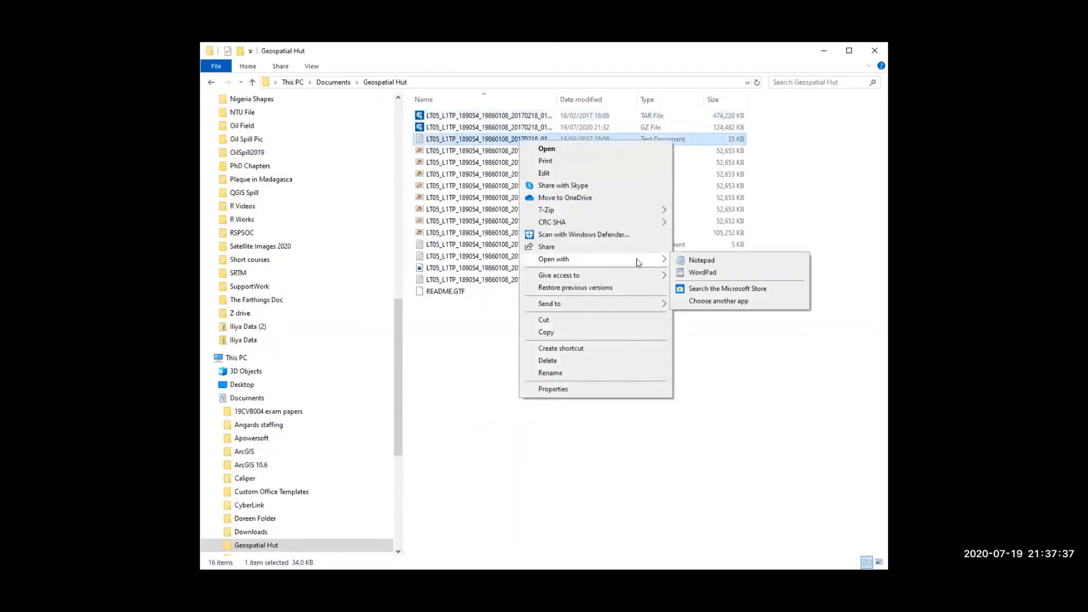
pyautogui.click(712, 263)
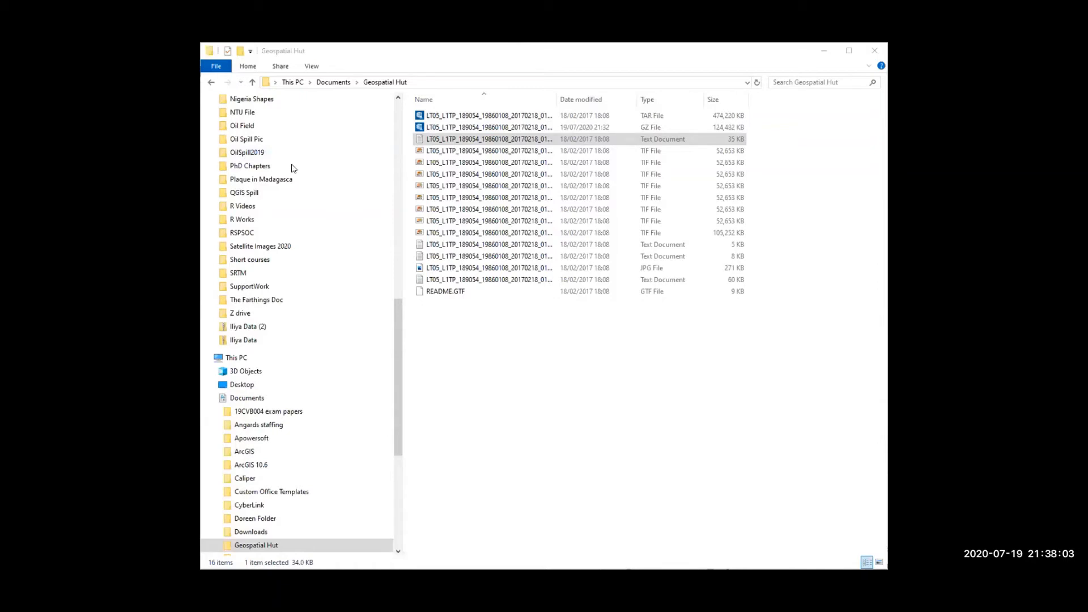
pyautogui.click(870, 50)
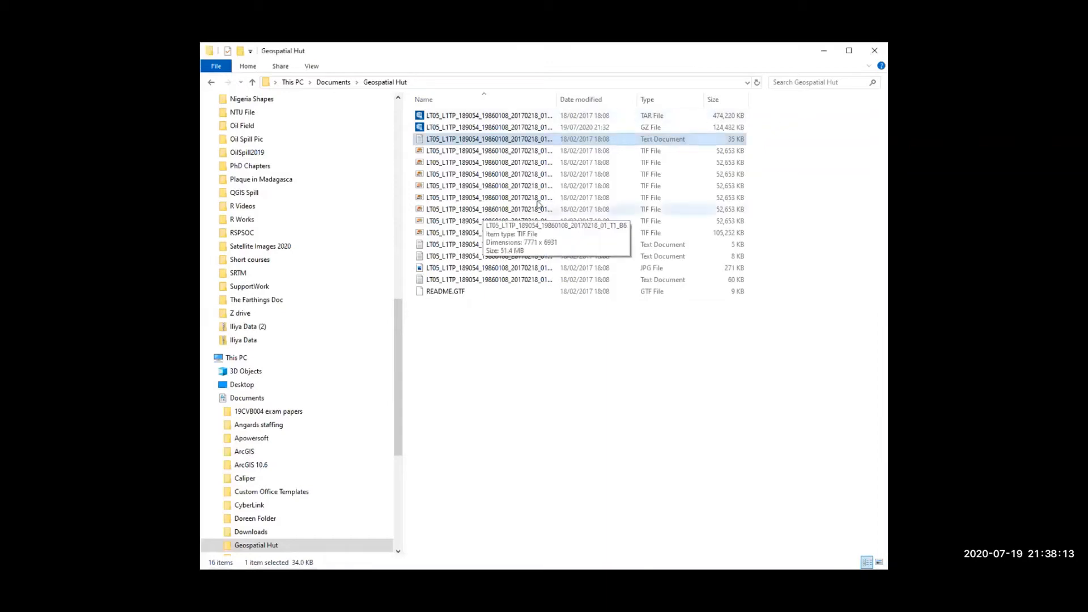
# - Switch to QGIS and browse for raster datasets in the Geospatial Hut folder in Documents
pyautogui.click(821, 51)
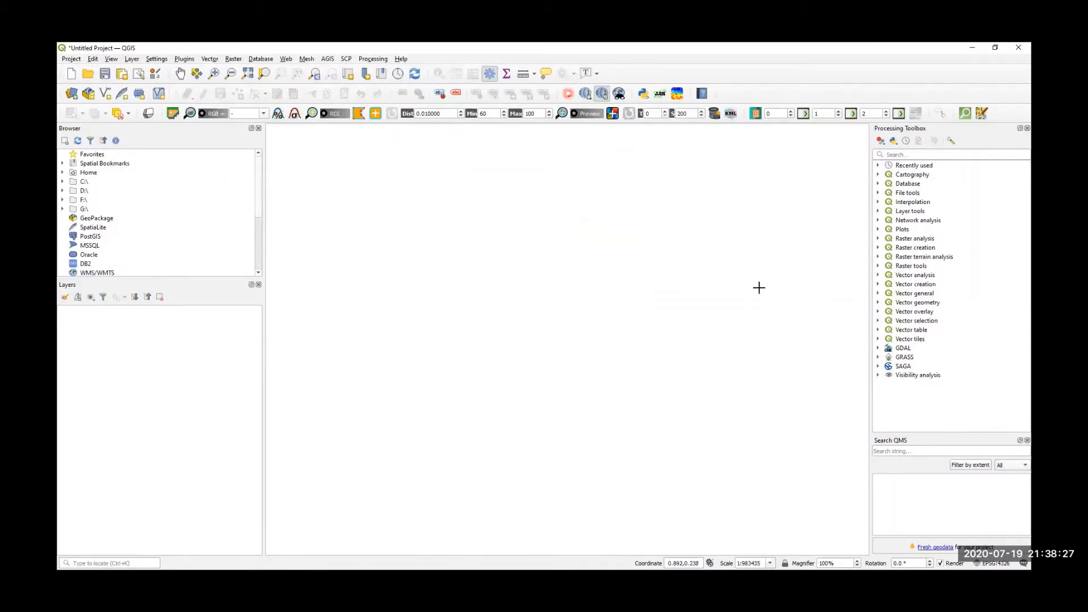
pyautogui.click(73, 97)
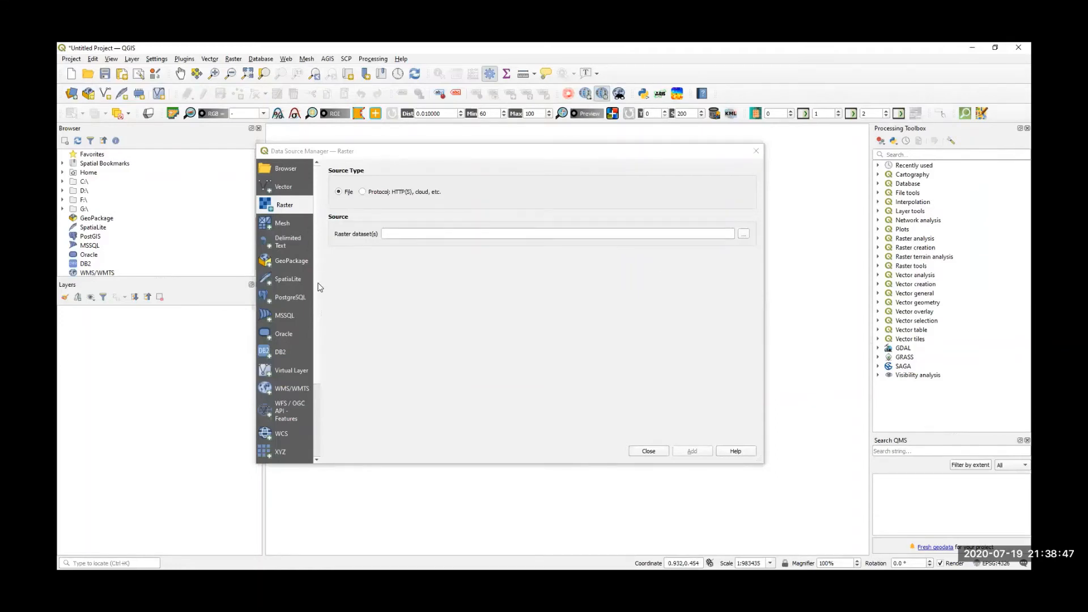
pyautogui.click(287, 185)
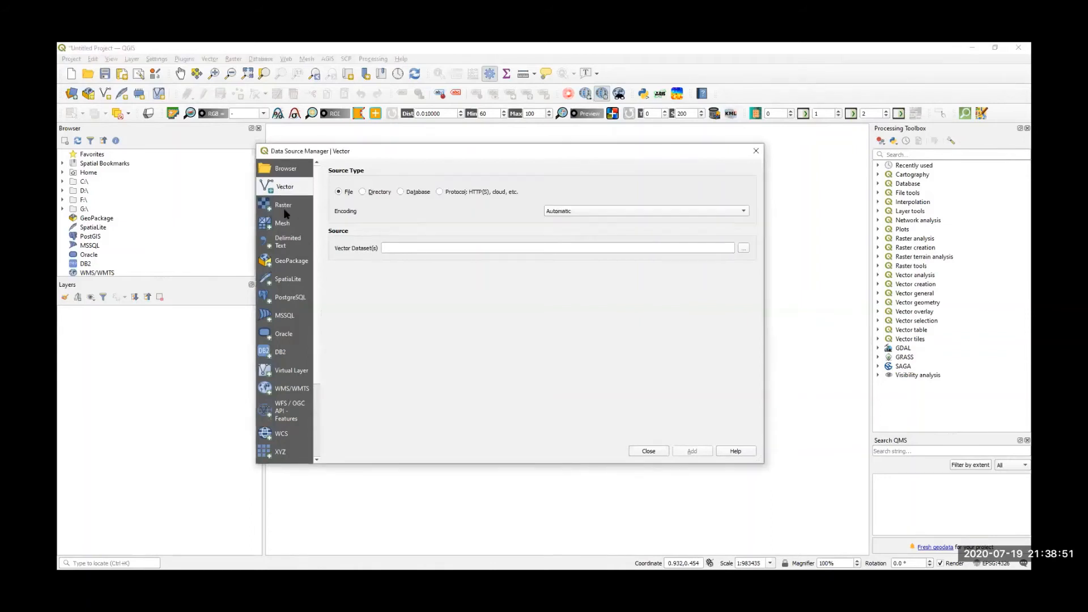
pyautogui.click(286, 208)
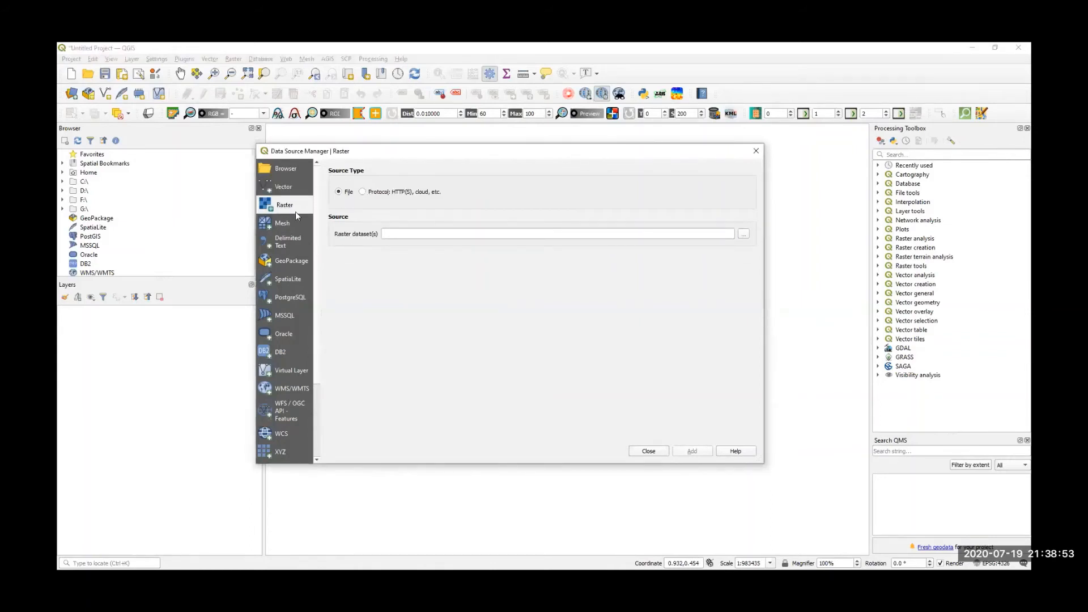
pyautogui.click(744, 237)
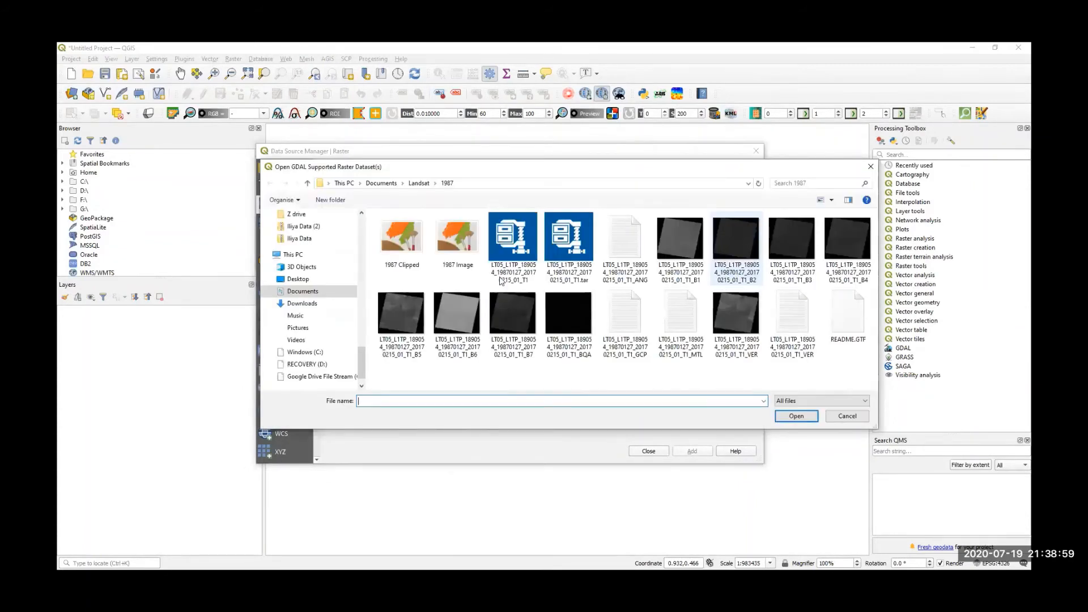
pyautogui.click(310, 294)
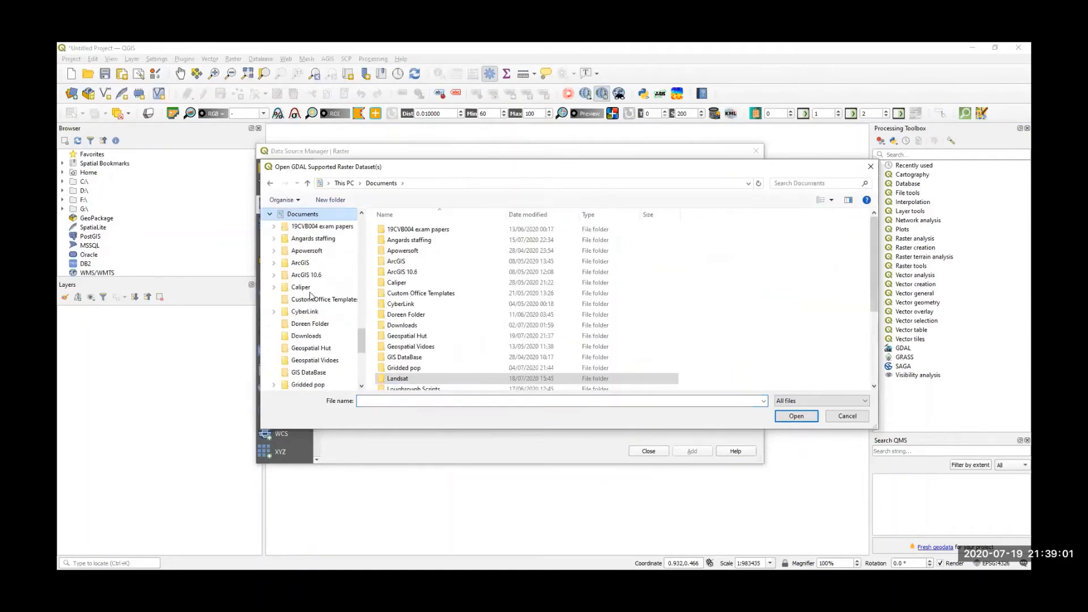
pyautogui.doubleClick(427, 336)
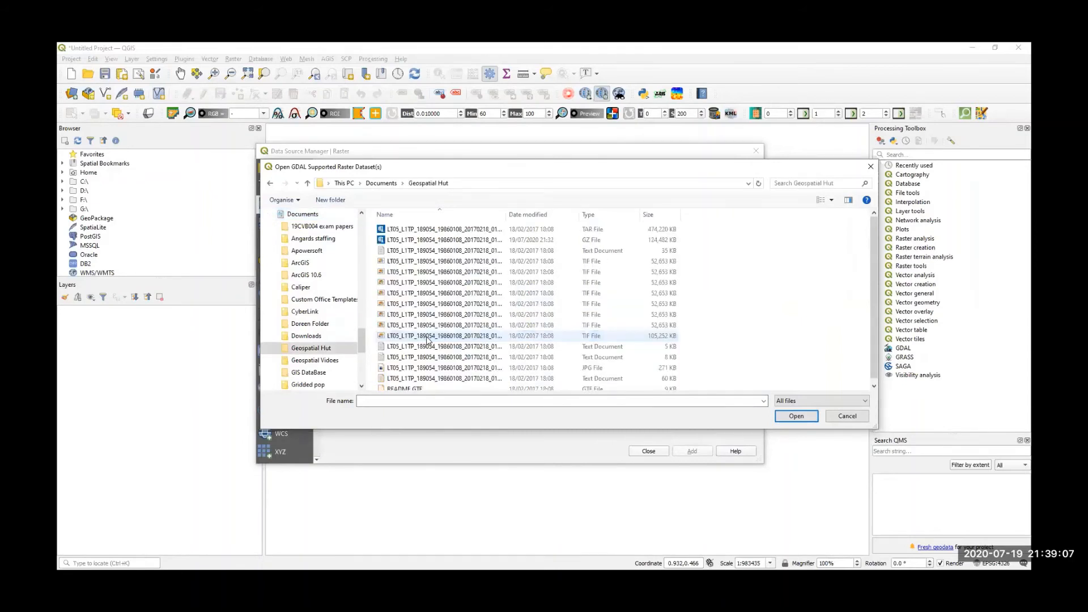
# - Add the B1 to B7 and BQA TIF files of the 1986 scene as raster layers and close the Data Source Manager
pyautogui.click(436, 262)
pyautogui.keyDown('shift'); pyautogui.click(441, 282); pyautogui.keyUp('shift')
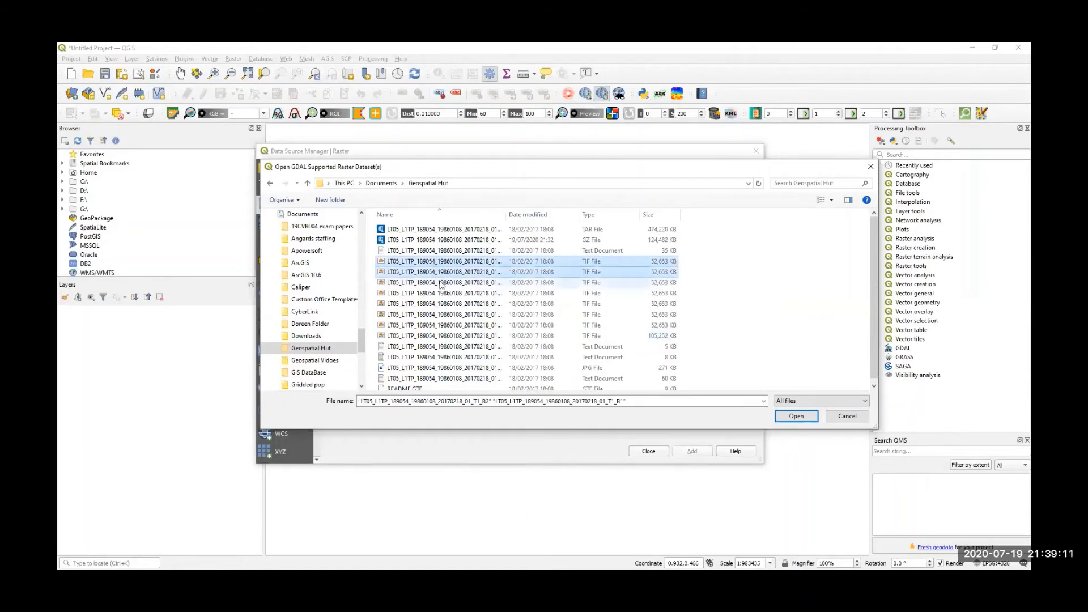
pyautogui.keyDown('shift'); pyautogui.click(441, 293); pyautogui.keyUp('shift')
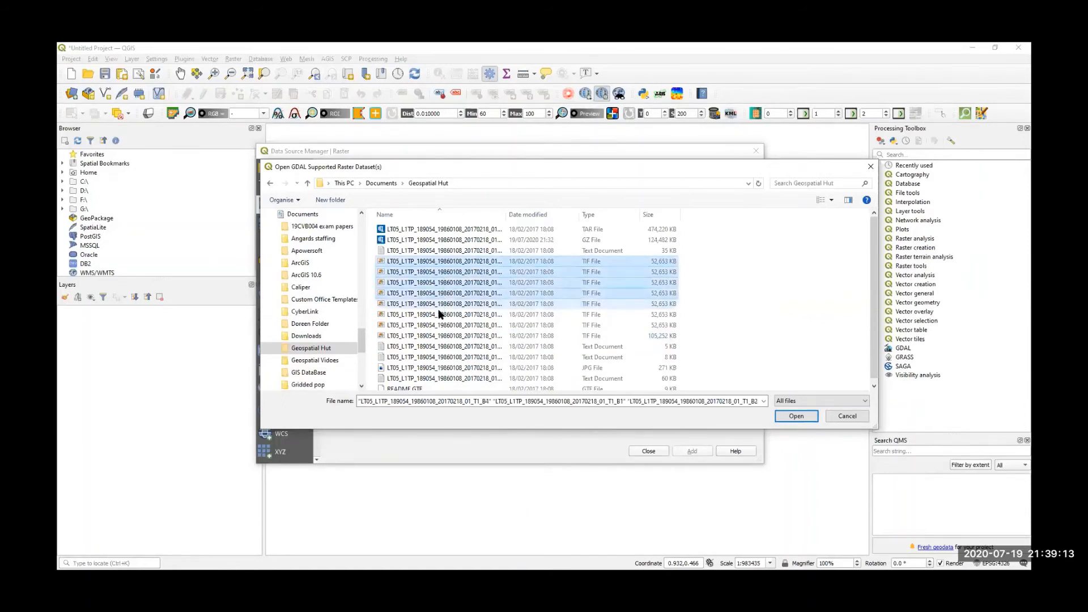
pyautogui.keyDown('shift'); pyautogui.click(439, 304); pyautogui.keyUp('shift')
pyautogui.keyDown('shift'); pyautogui.click(438, 315); pyautogui.keyUp('shift')
pyautogui.keyDown('shift'); pyautogui.click(435, 327); pyautogui.keyUp('shift')
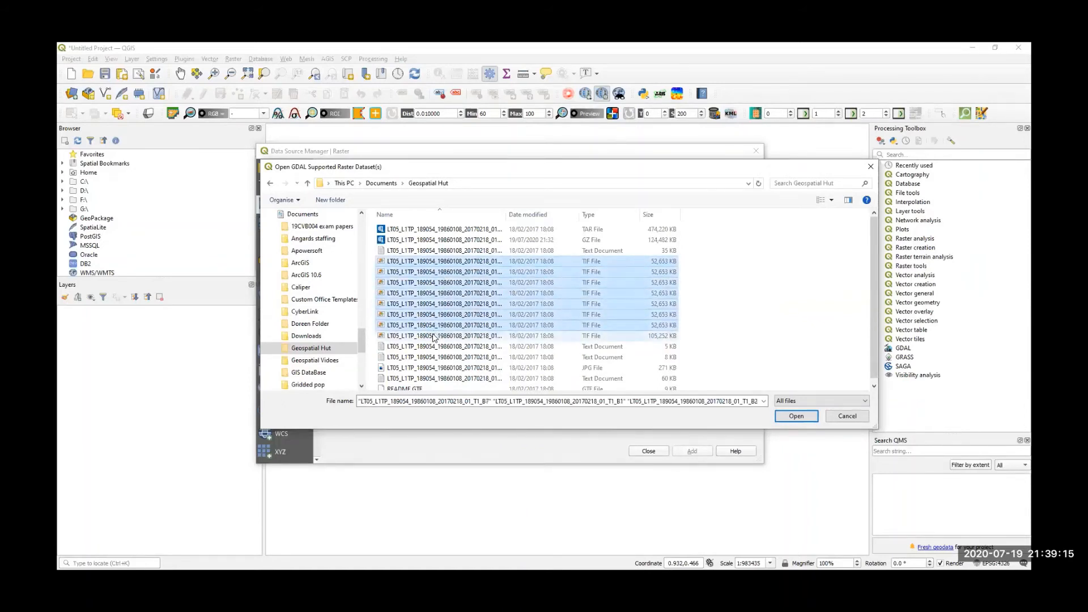
pyautogui.keyDown('shift'); pyautogui.click(434, 337); pyautogui.keyUp('shift')
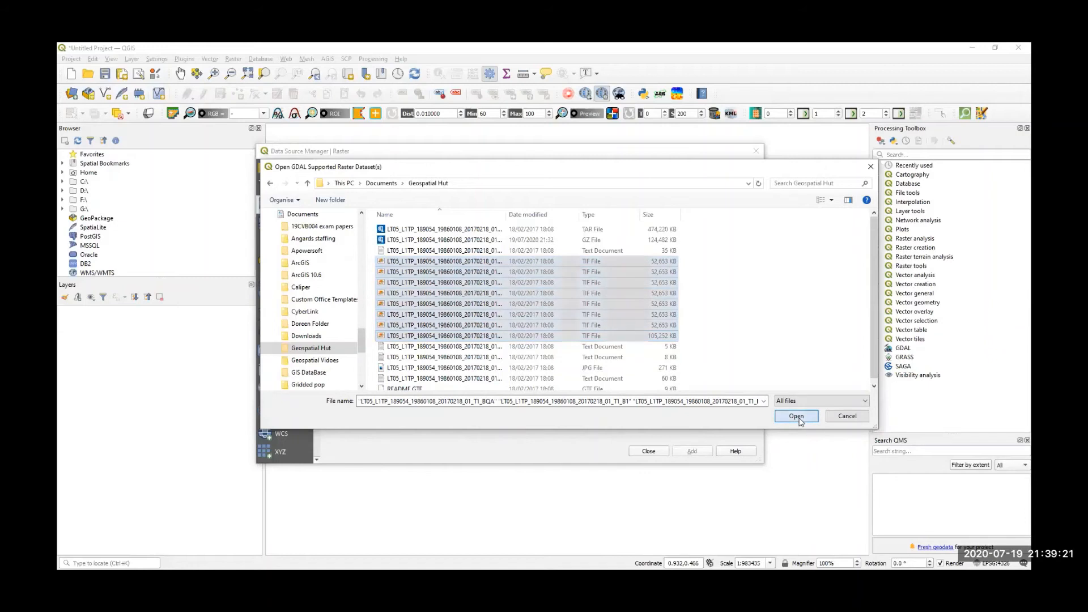
pyautogui.click(797, 418)
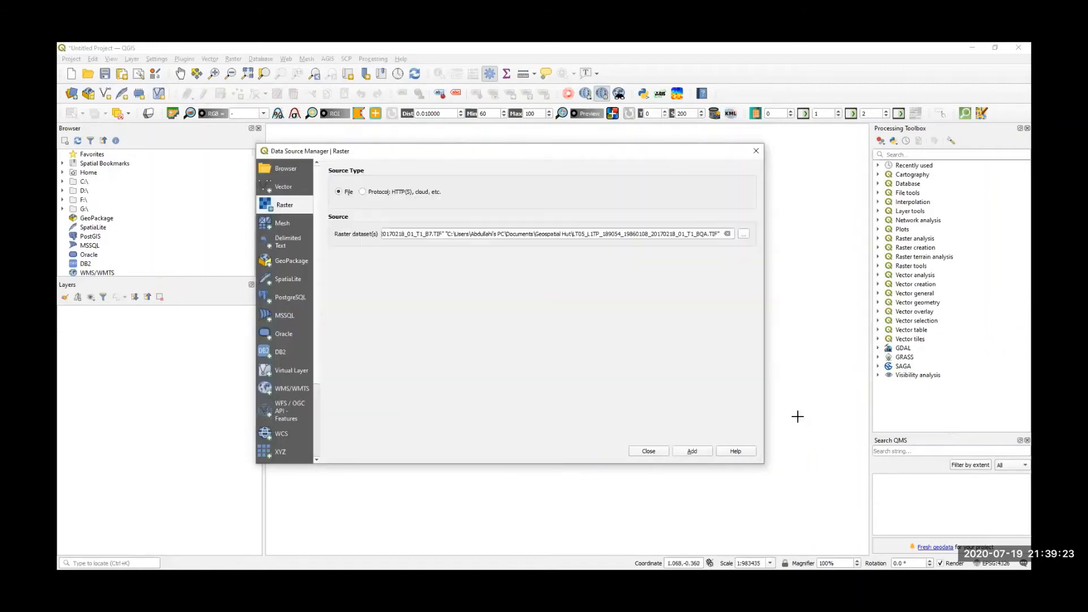
pyautogui.click(685, 454)
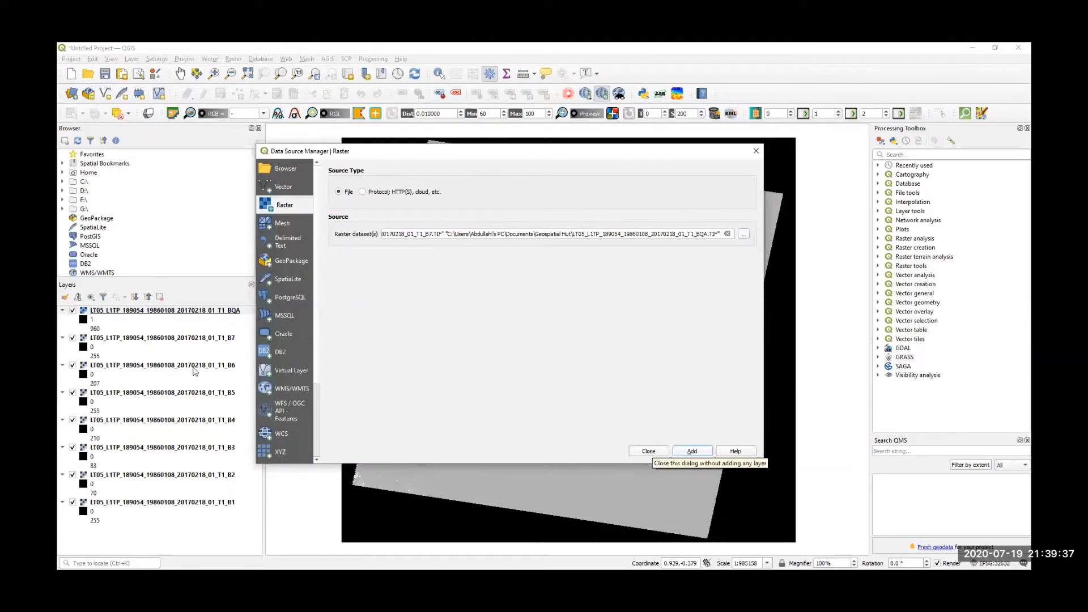
pyautogui.click(650, 452)
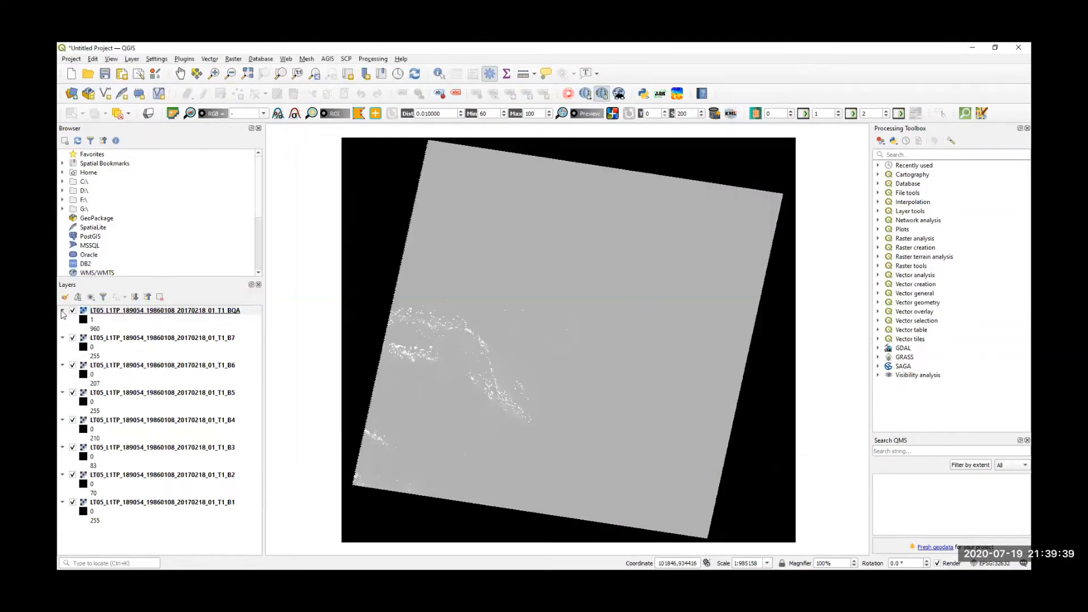
# - Collapse the legends of all eight Landsat layers, from BQA down to B1
pyautogui.click(62, 311)
pyautogui.click(63, 320)
pyautogui.click(63, 329)
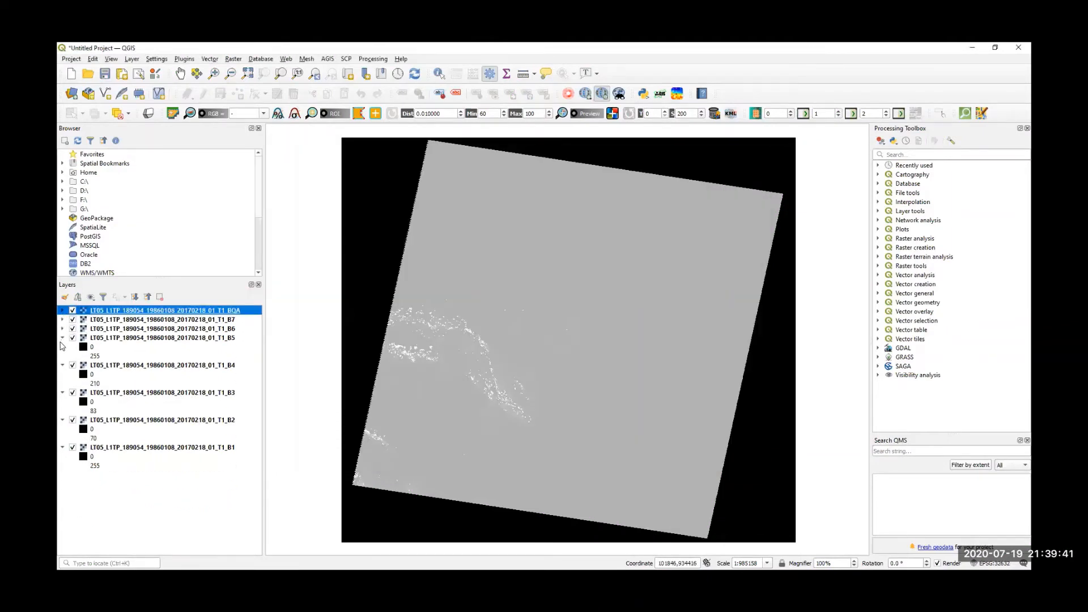
pyautogui.click(63, 337)
pyautogui.click(62, 347)
pyautogui.click(63, 356)
pyautogui.click(63, 364)
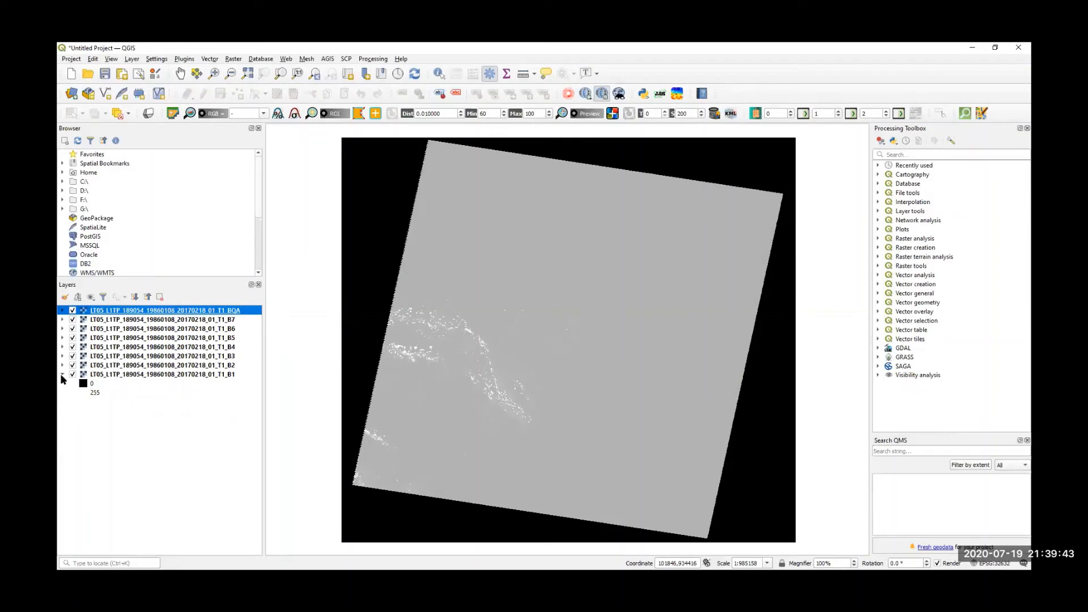
pyautogui.click(63, 374)
# - Hide the layers one by one from BQA down to B1 to examine each band underneath
pyautogui.click(72, 311)
pyautogui.click(73, 320)
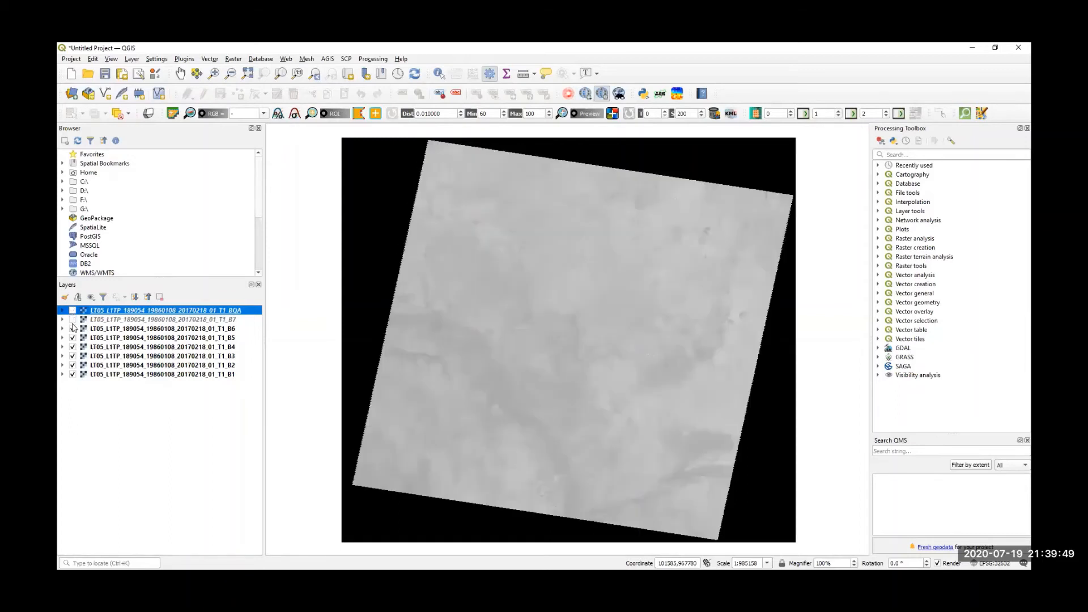
pyautogui.click(73, 328)
pyautogui.click(73, 337)
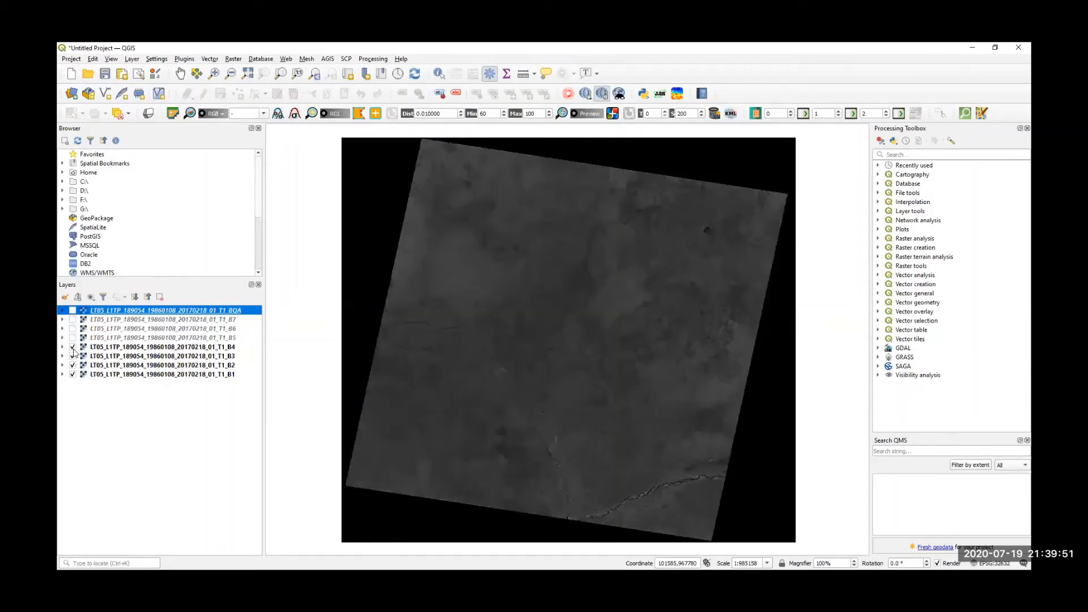
pyautogui.click(73, 347)
pyautogui.click(72, 356)
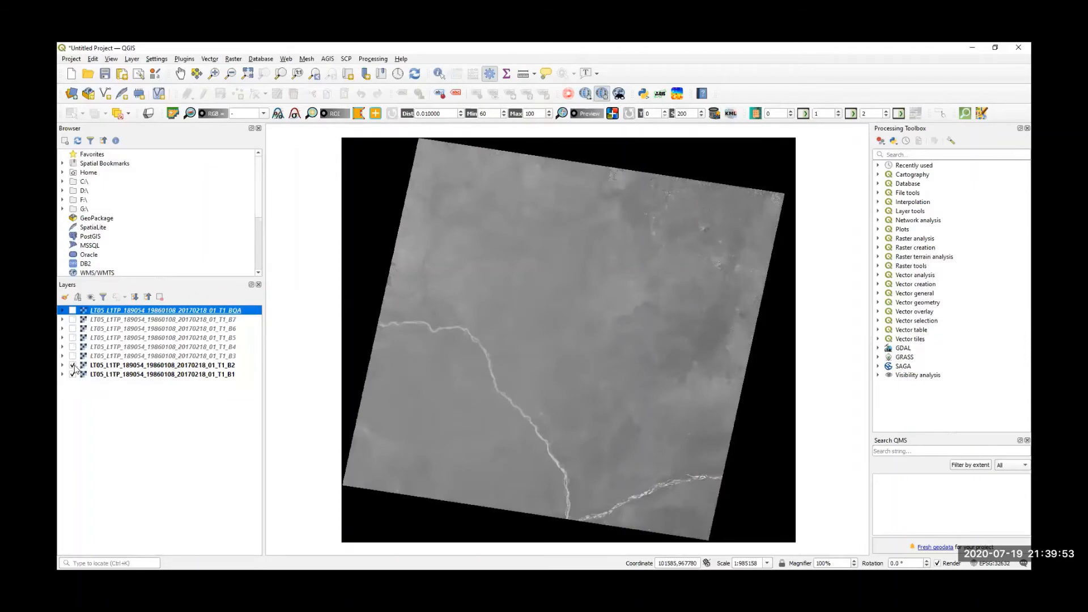
pyautogui.click(72, 365)
pyautogui.click(72, 374)
# - Turn the Landsat layers B1 to B7 back on, leaving the BQA layer hidden
pyautogui.click(72, 365)
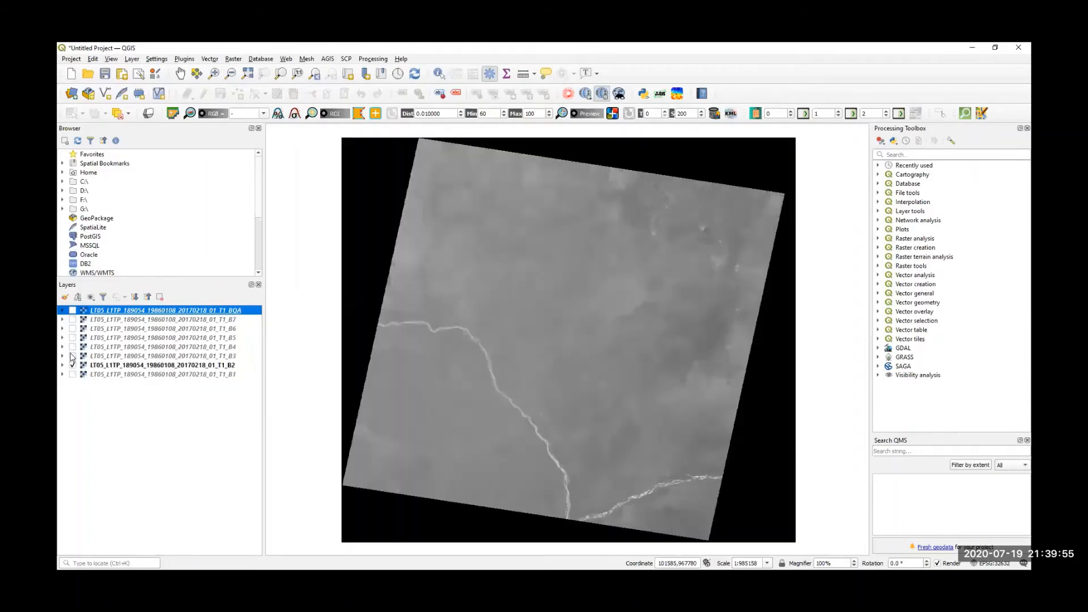
pyautogui.click(72, 356)
pyautogui.click(72, 347)
pyautogui.click(73, 338)
pyautogui.click(72, 329)
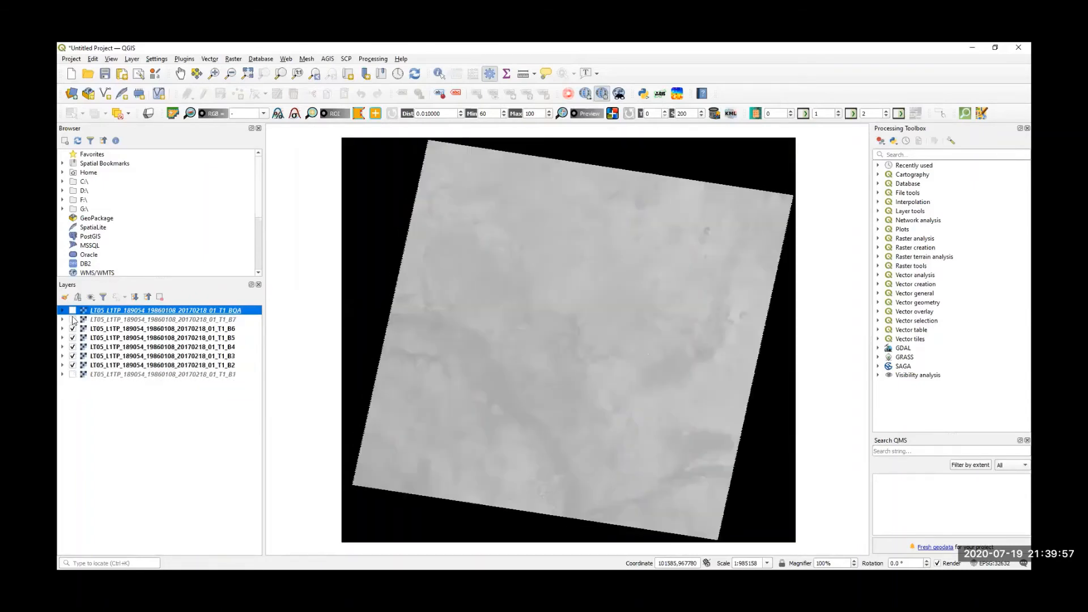
pyautogui.click(73, 319)
pyautogui.click(73, 374)
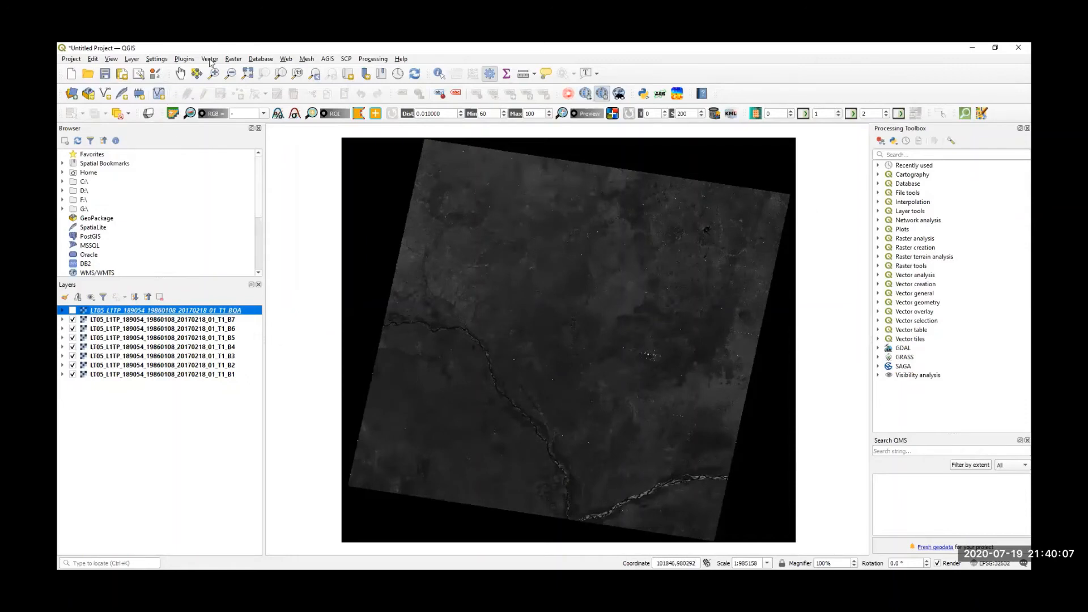
# - Start the raster Merge tool and choose the B1, B2, B3 and B4 layers of the 1986 scene as its inputs
pyautogui.click(233, 60)
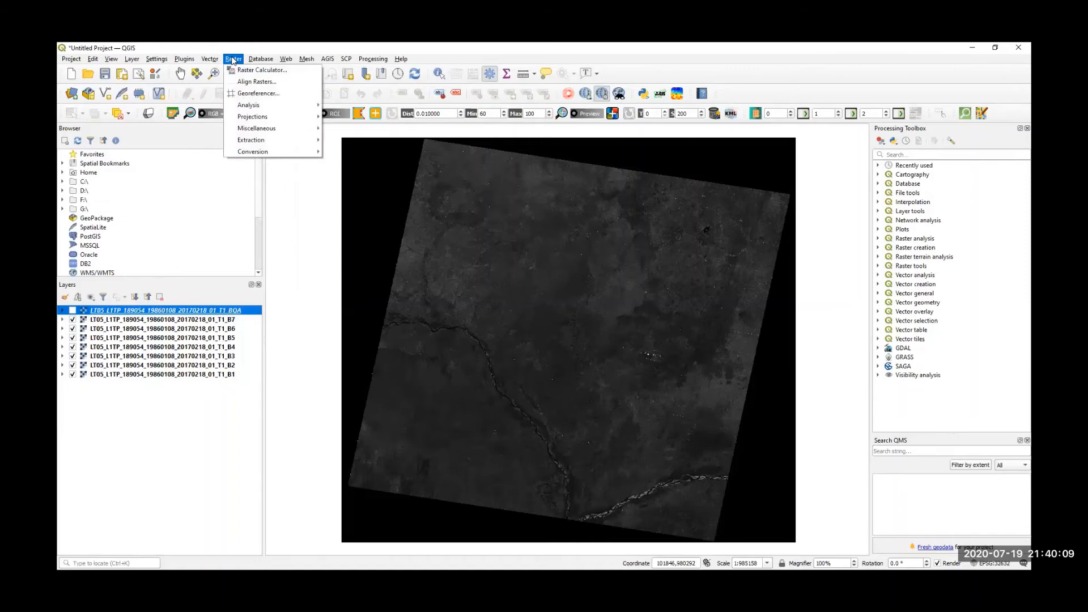
pyautogui.moveTo(264, 132)
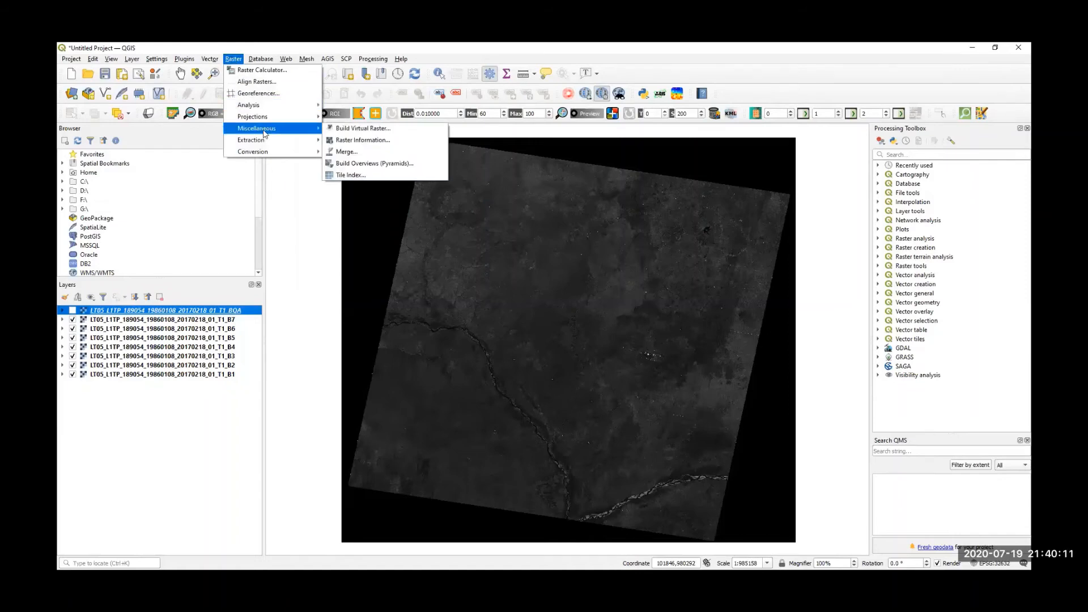
pyautogui.click(352, 153)
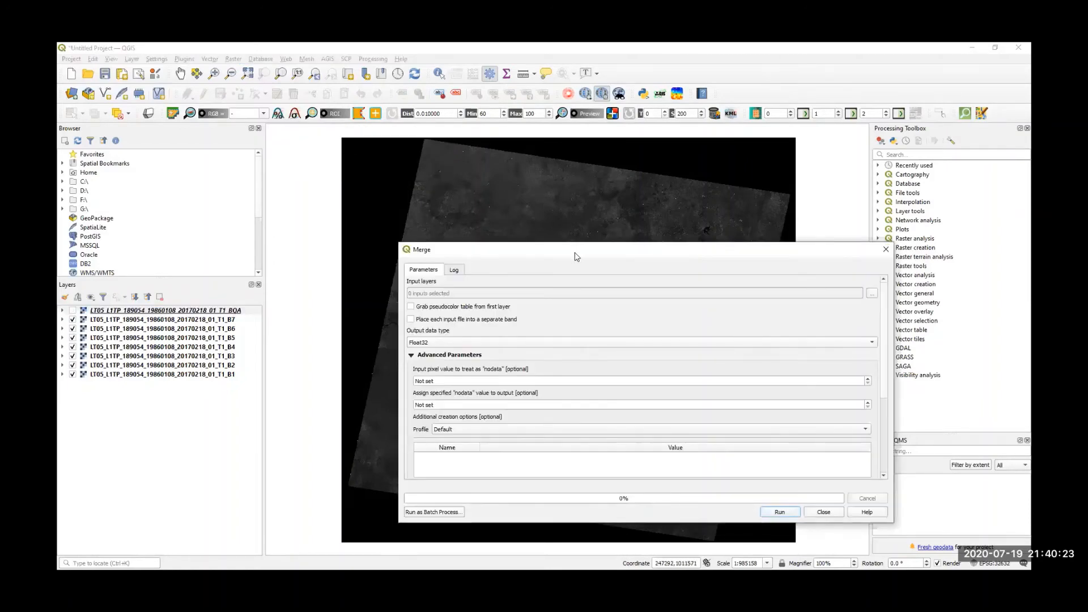
pyautogui.moveTo(577, 257); pyautogui.dragTo(505, 169)
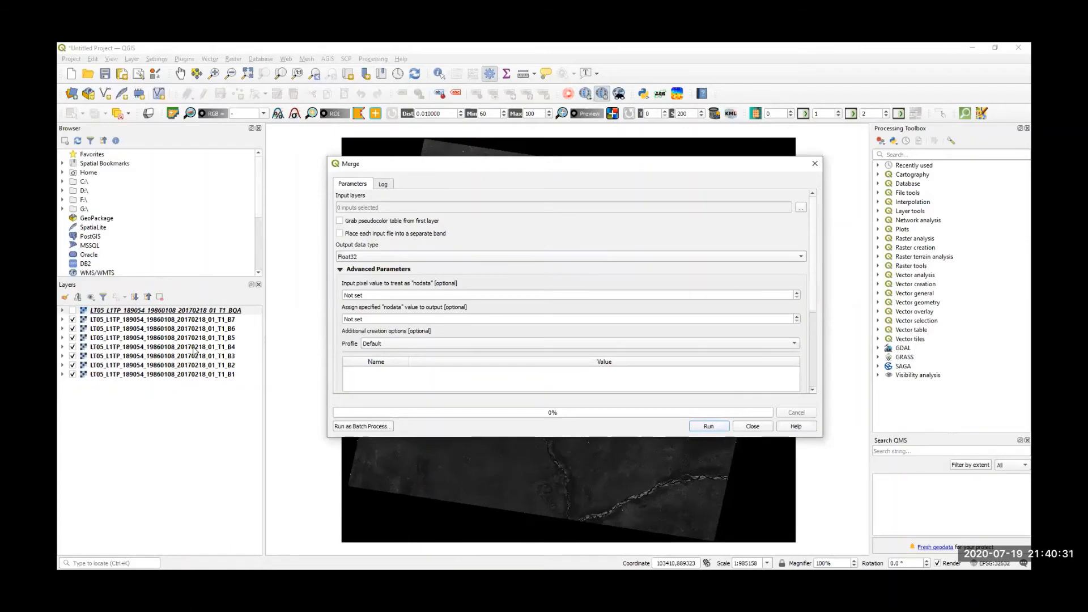
pyautogui.click(800, 208)
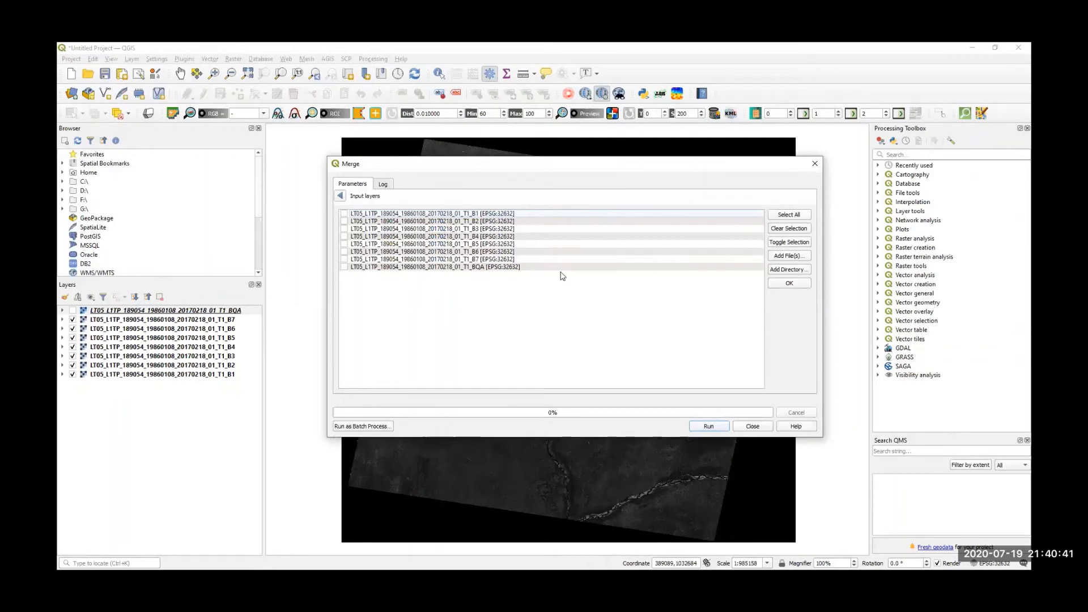
pyautogui.click(344, 214)
pyautogui.click(344, 221)
pyautogui.click(789, 284)
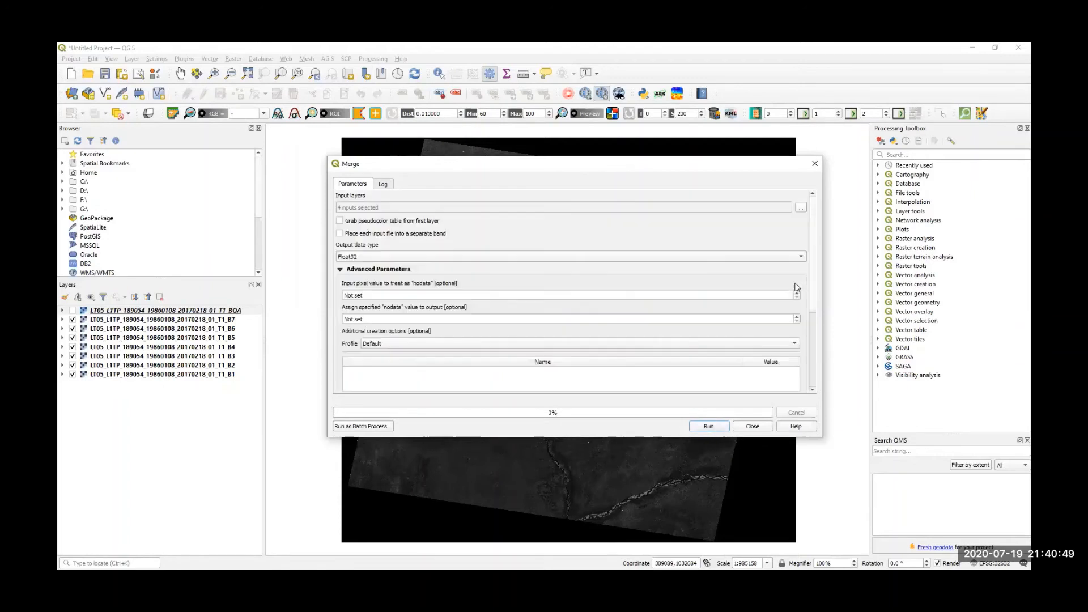
# - Place each input file into a separate band and assign 0 as the output nodata value of the merge
pyautogui.click(340, 235)
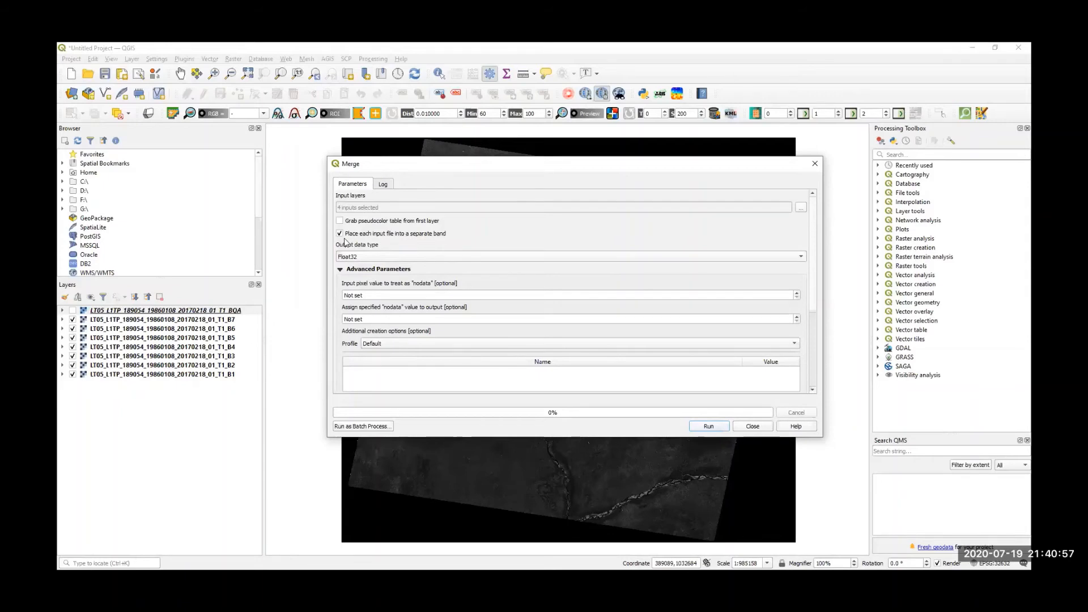
pyautogui.click(377, 320)
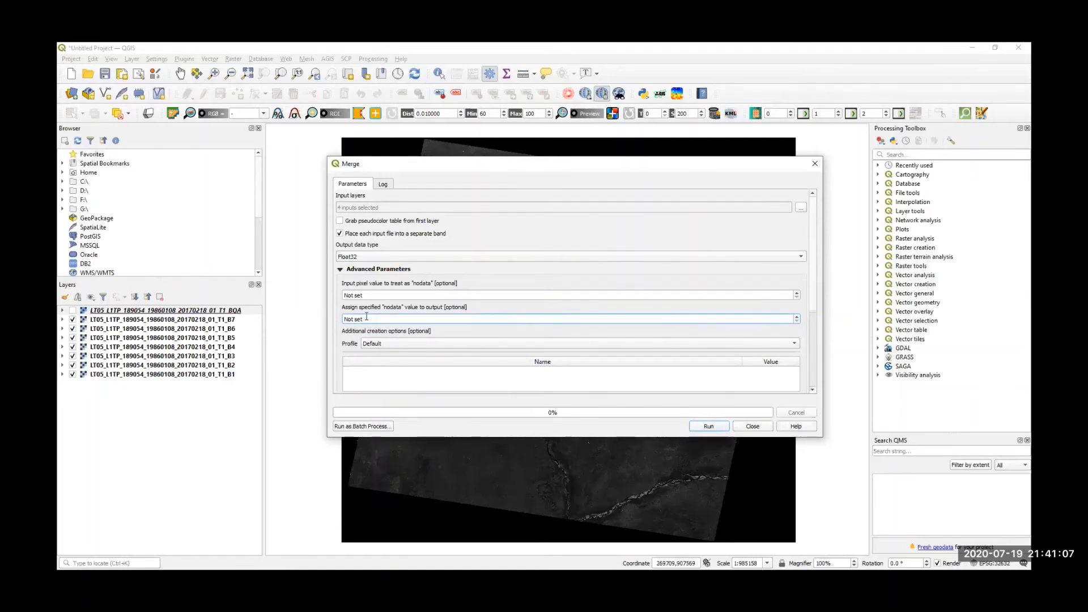
pyautogui.doubleClick(348, 322)
pyautogui.write('0')
# - Choose to save the merged raster to a file and go to the Geospatial Hut folder in Documents
pyautogui.scroll(-4, 816, 334)
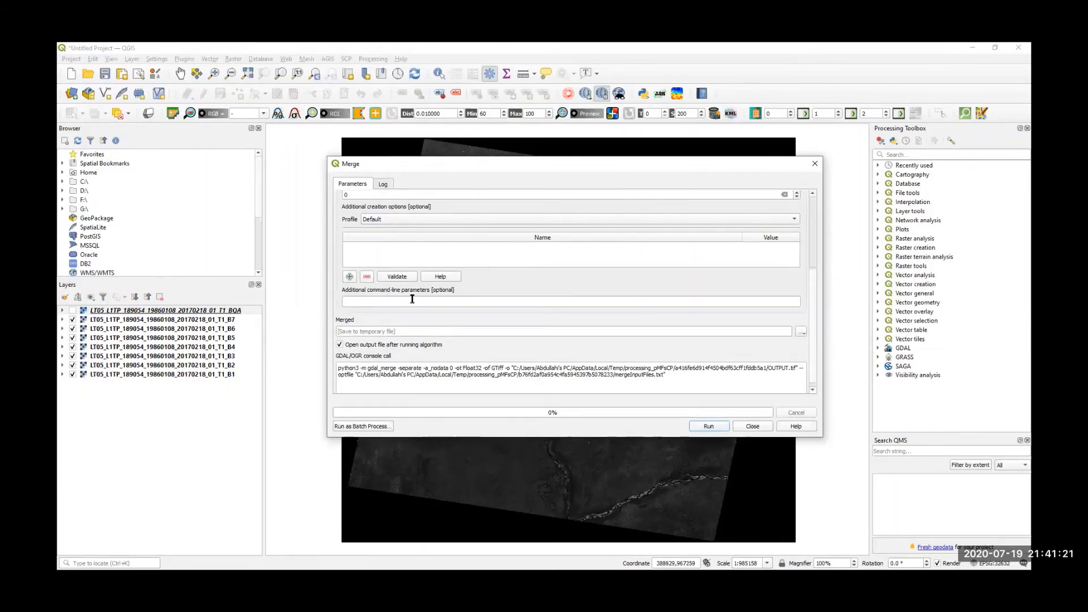
pyautogui.scroll(10, 811, 292)
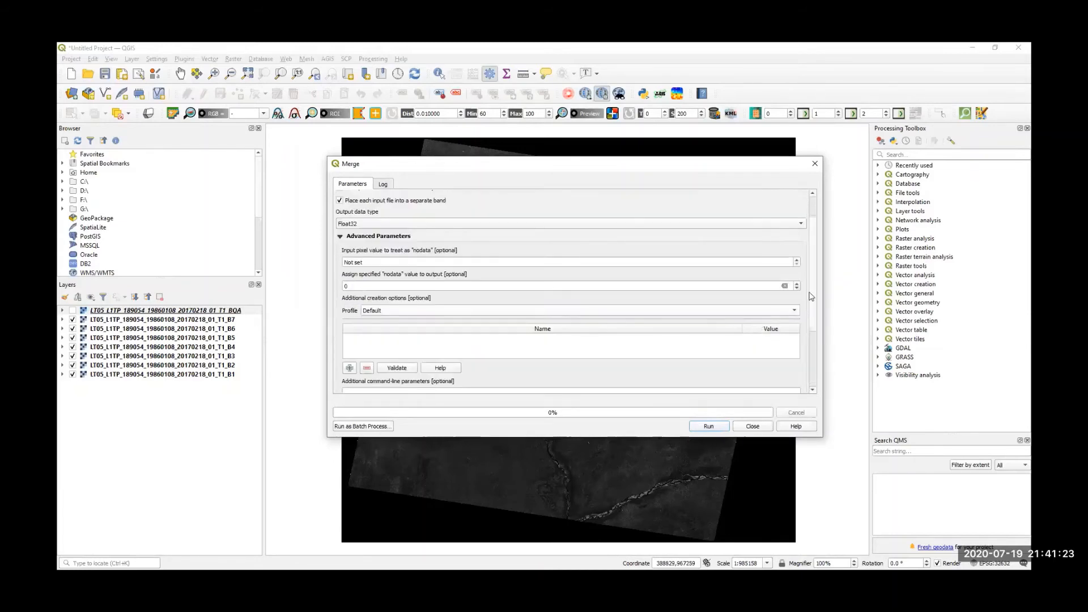
pyautogui.scroll(-10, 811, 348)
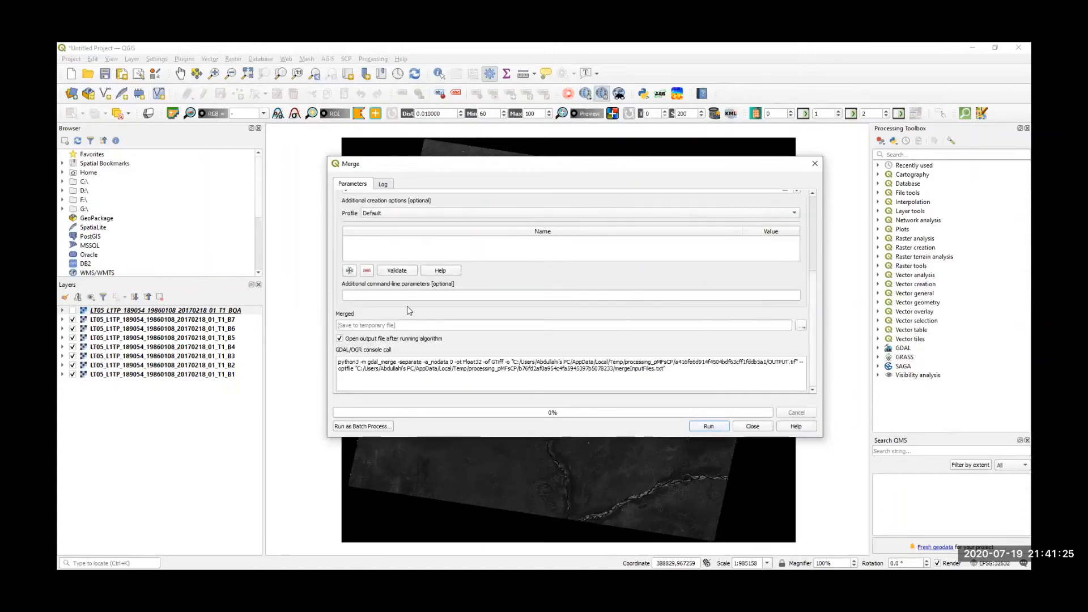
pyautogui.click(801, 327)
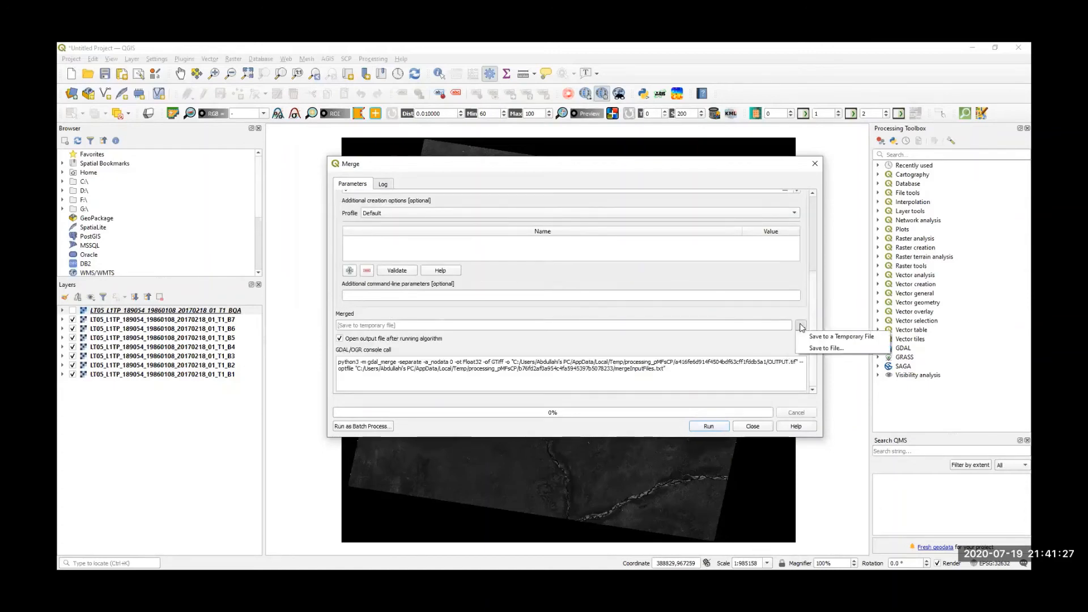
pyautogui.click(816, 350)
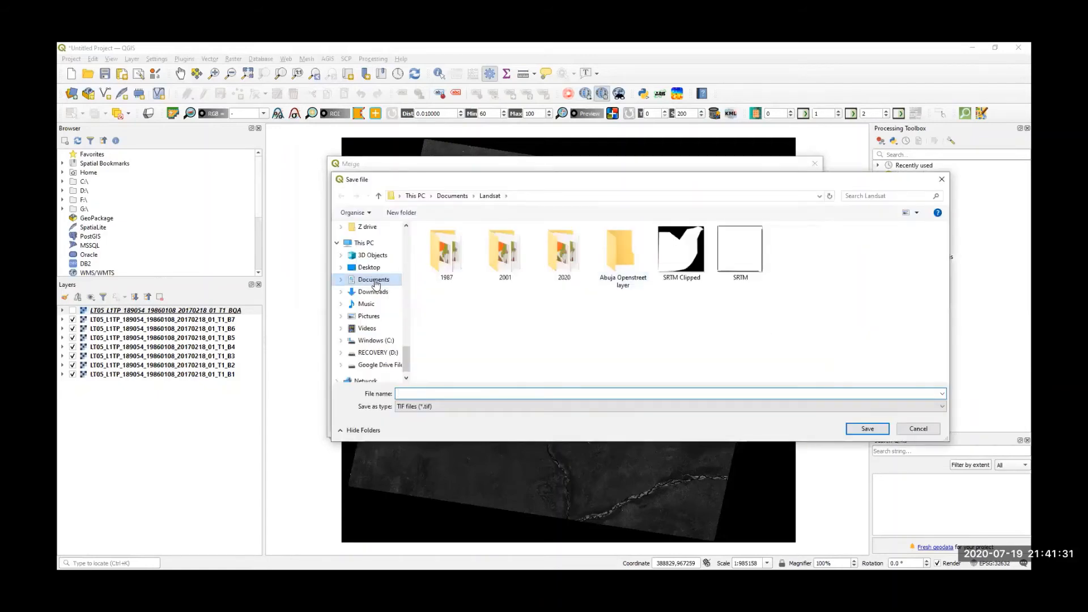
pyautogui.click(374, 280)
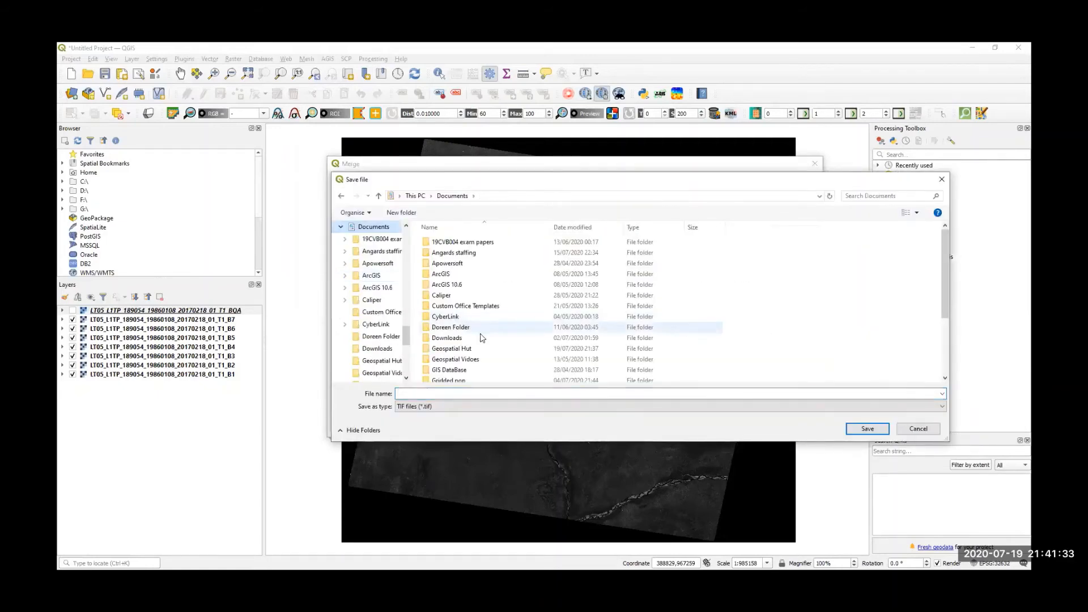
pyautogui.doubleClick(470, 348)
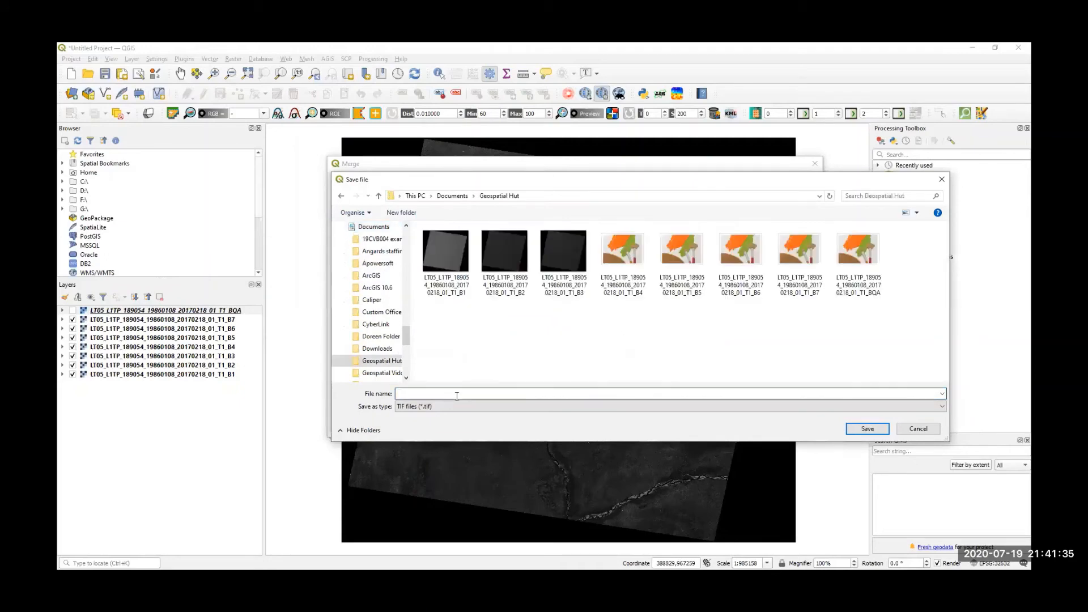
# - Name the merged TIF file "Abuja 19860108 Image", reusing the date from the B1 file name, and save it as the output
pyautogui.click(460, 290)
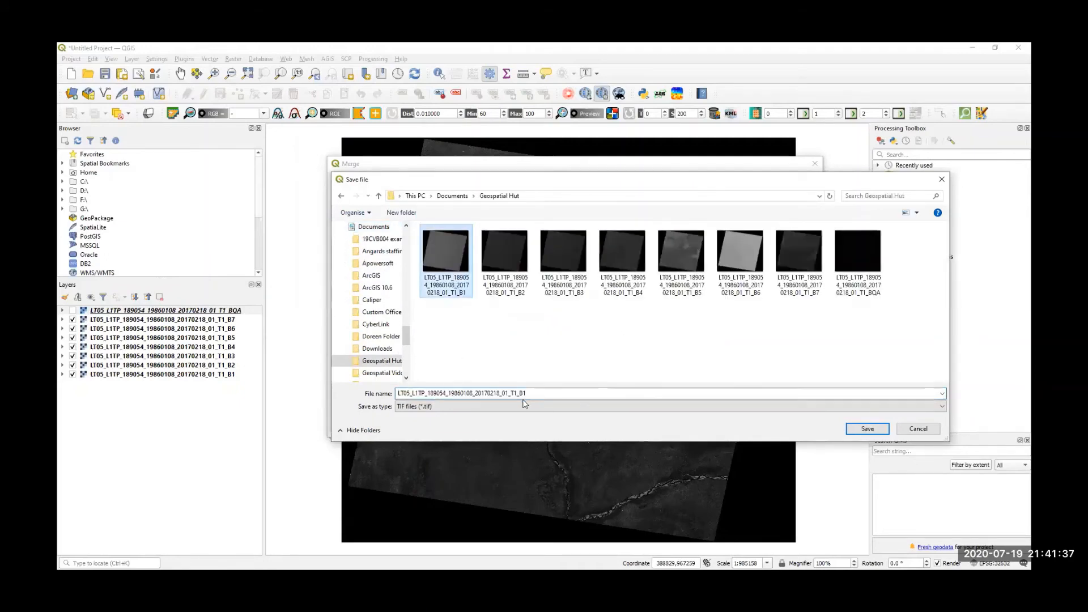
pyautogui.doubleClick(429, 394)
pyautogui.moveTo(429, 394); pyautogui.dragTo(391, 401)
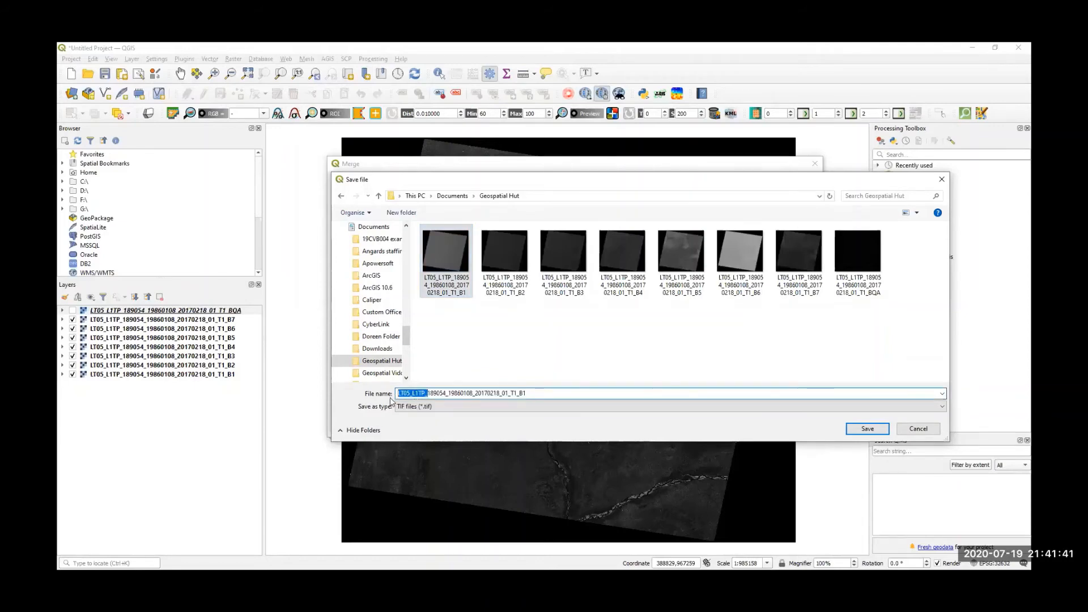
pyautogui.press('BackSpace')
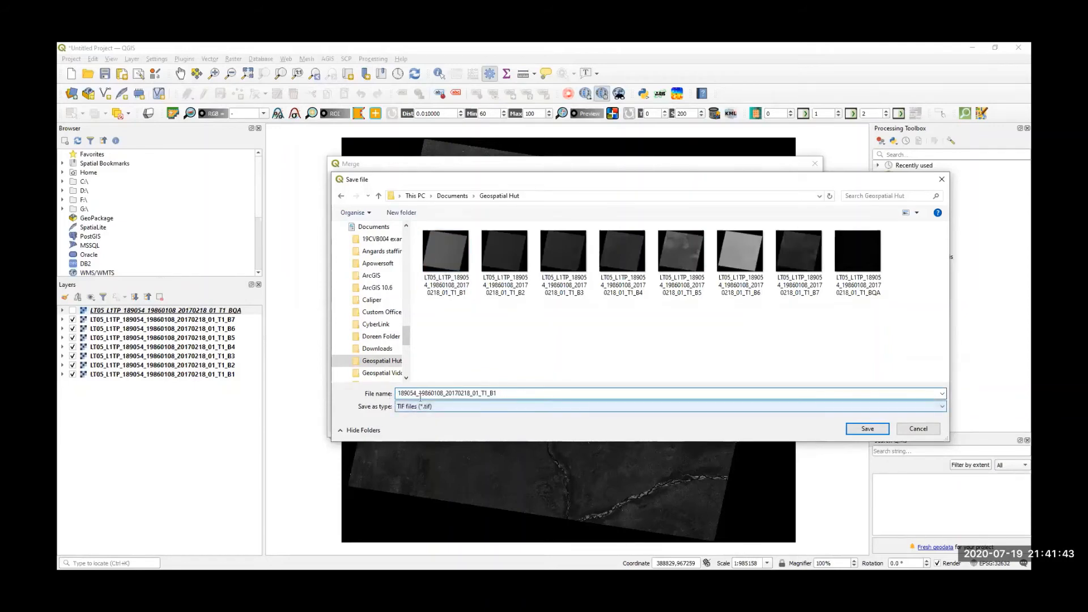
pyautogui.write('Ab')
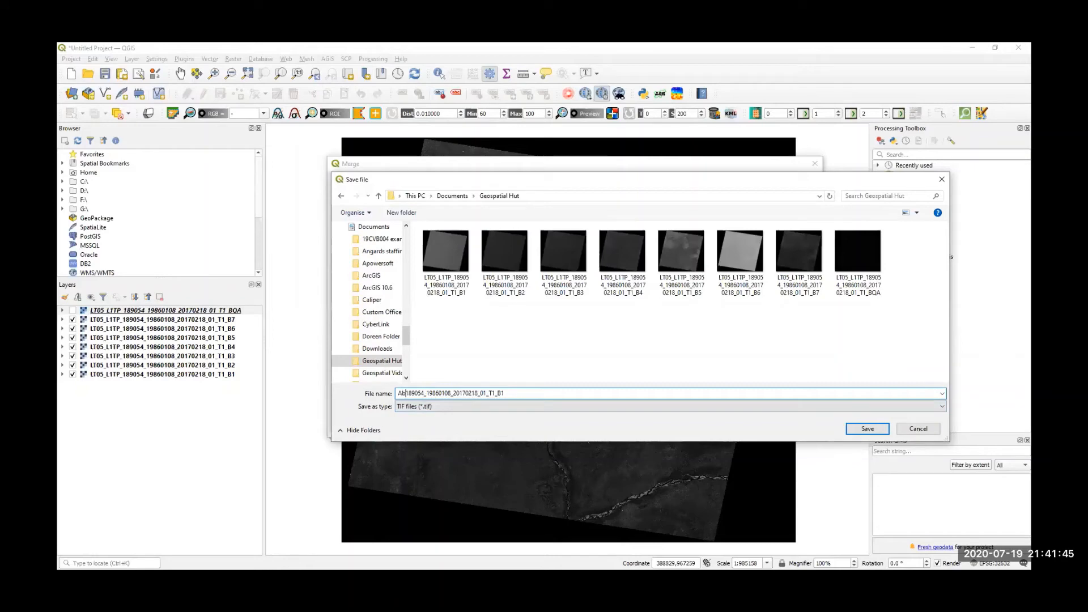
pyautogui.write('uja')
pyautogui.press('Delete')
pyautogui.press('Delete')
pyautogui.press('Delete')
pyautogui.press('Delete')
pyautogui.press('Delete')
pyautogui.press('Delete')
pyautogui.press('Delete')
pyautogui.moveTo(439, 394); pyautogui.dragTo(595, 393)
pyautogui.press('Delete')
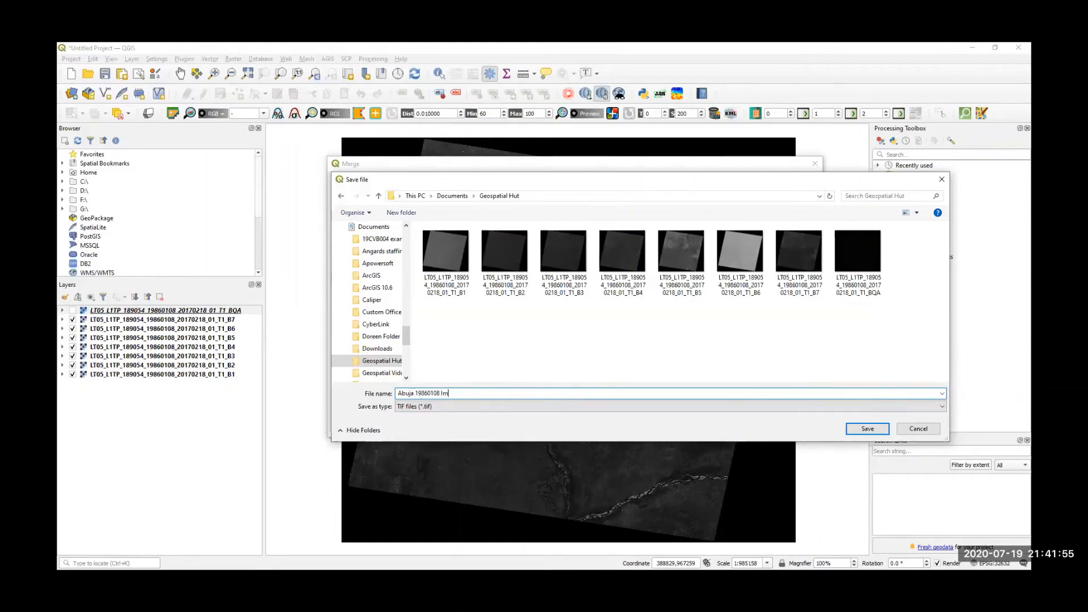
pyautogui.write('Image')
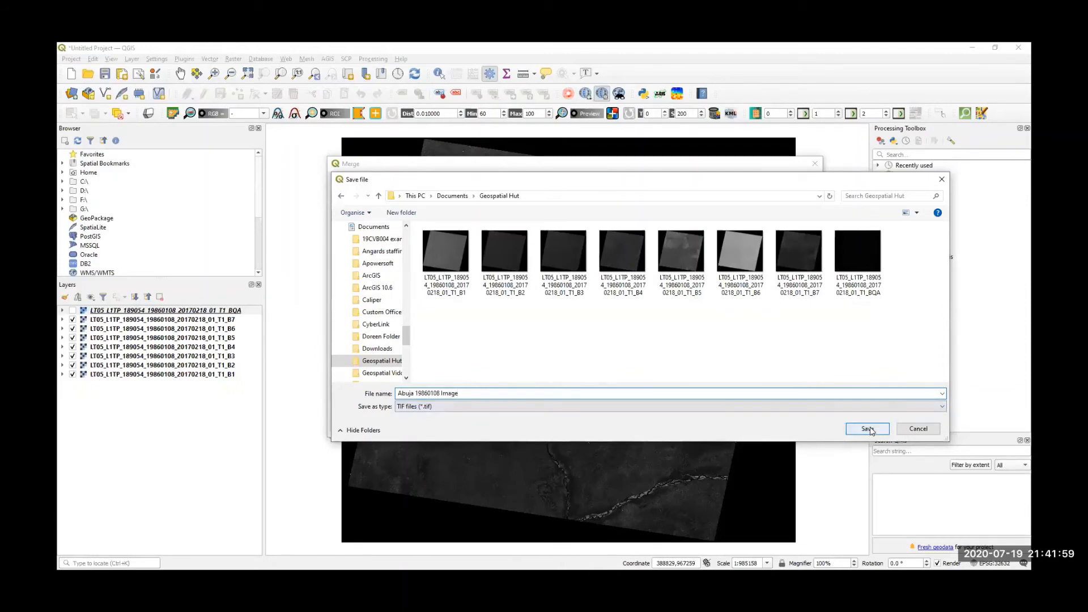
pyautogui.press('Return')
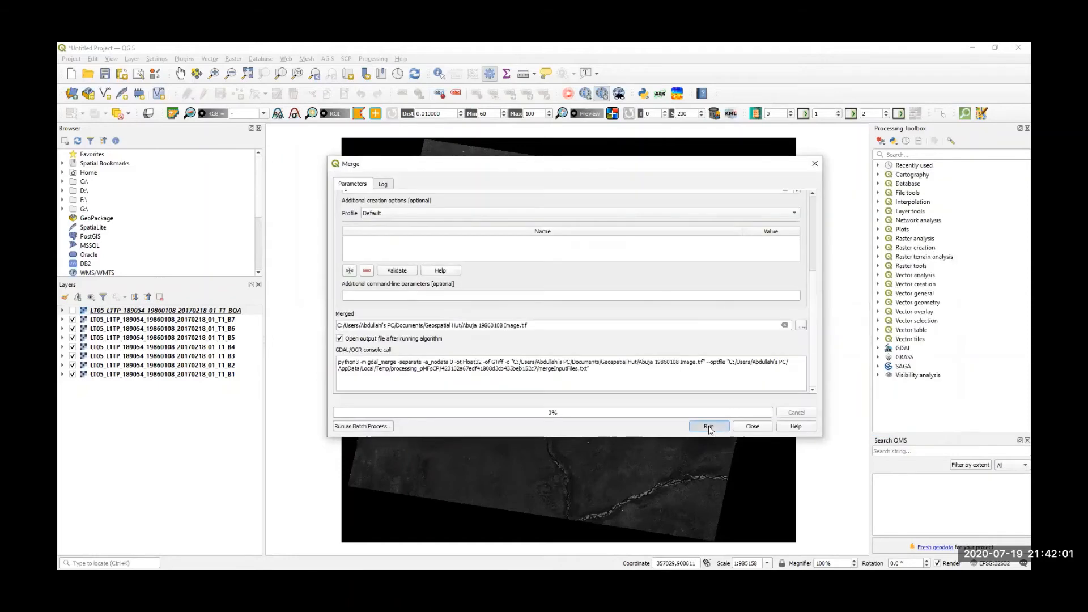
# - Run the merge of the four bands and close the Merge dialog
pyautogui.click(710, 428)
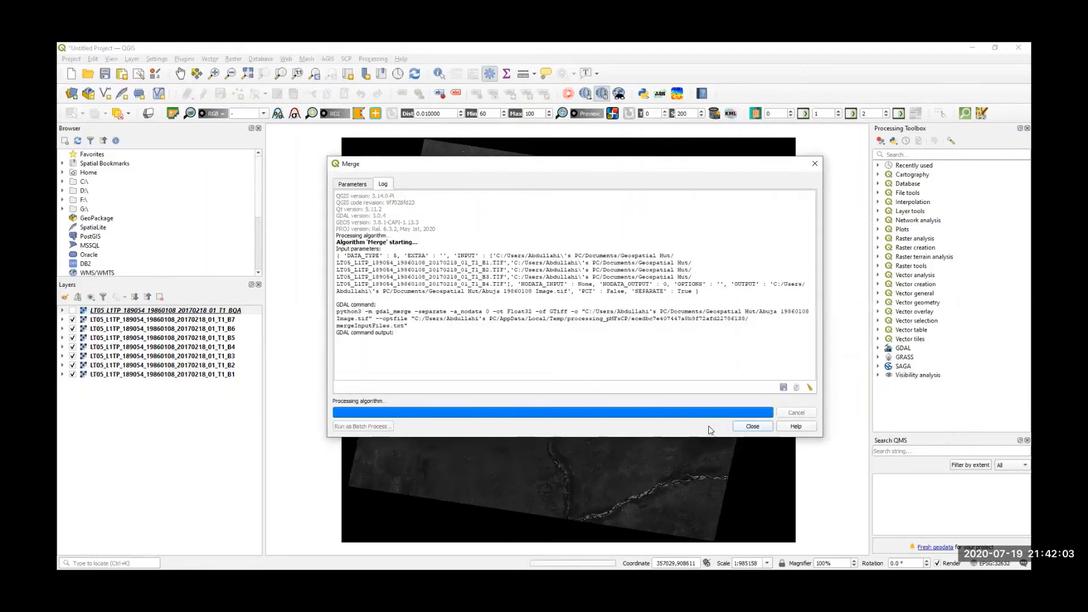
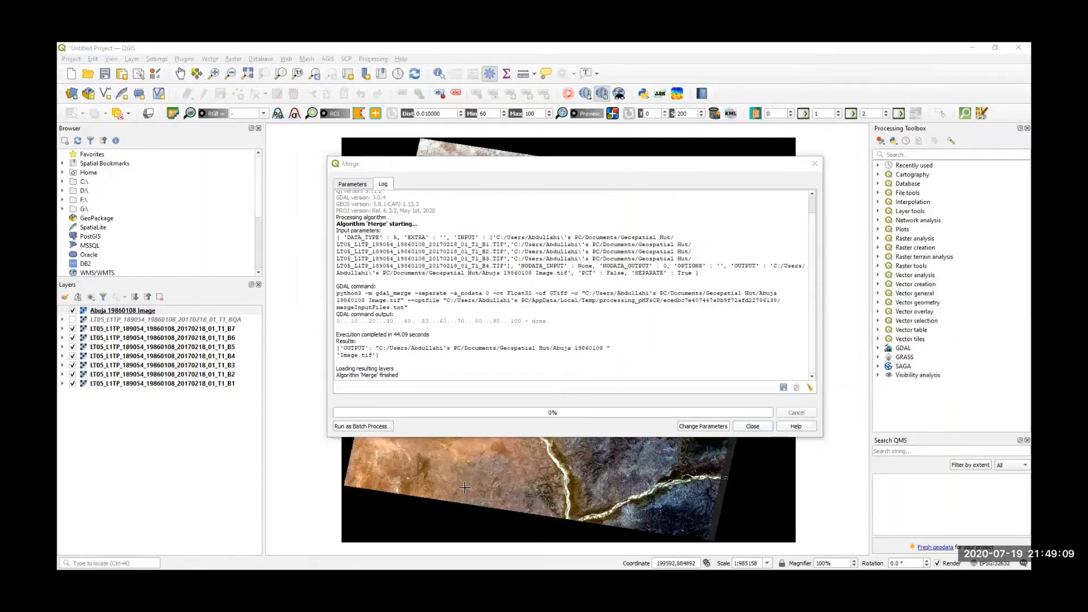
pyautogui.click(752, 426)
# - Hide the single-band layers from B7 down to B1 so only the merged Abuja image is shown
pyautogui.click(72, 329)
pyautogui.click(73, 338)
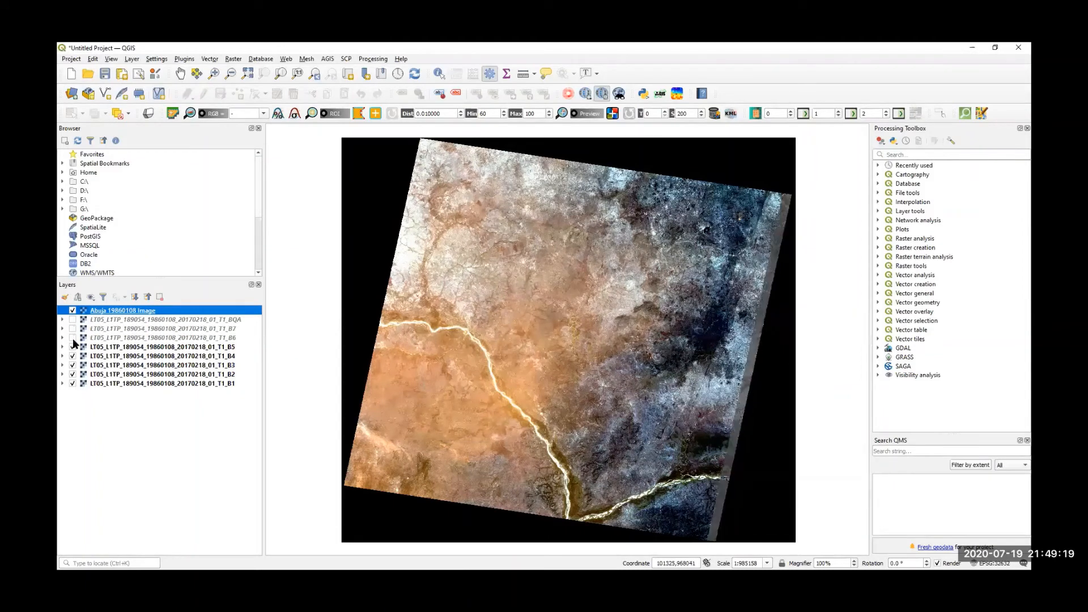
pyautogui.click(73, 347)
pyautogui.click(72, 356)
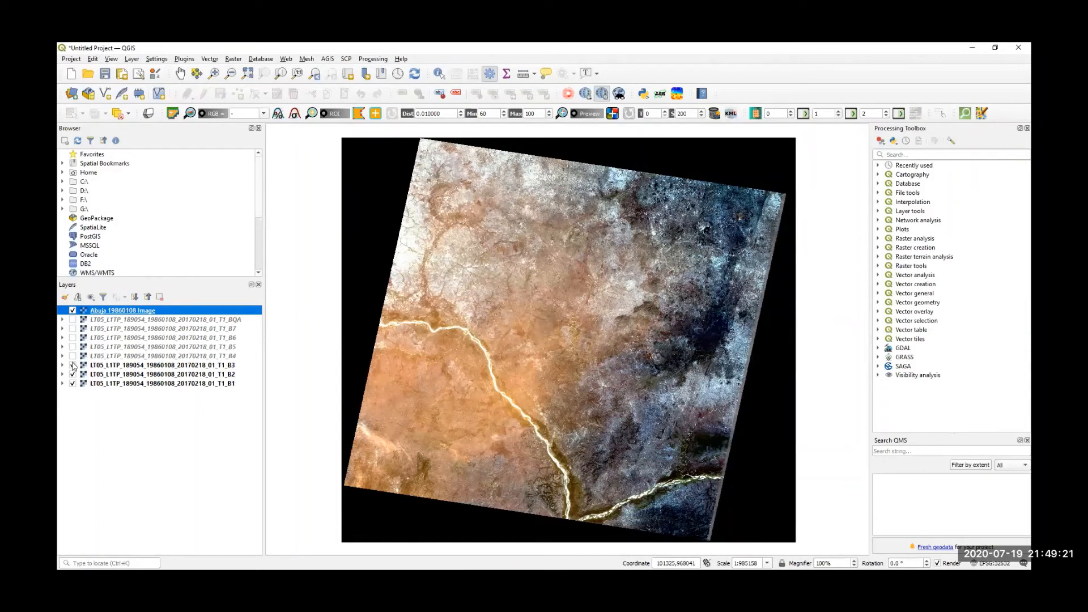
pyautogui.click(72, 365)
pyautogui.click(73, 374)
pyautogui.click(73, 384)
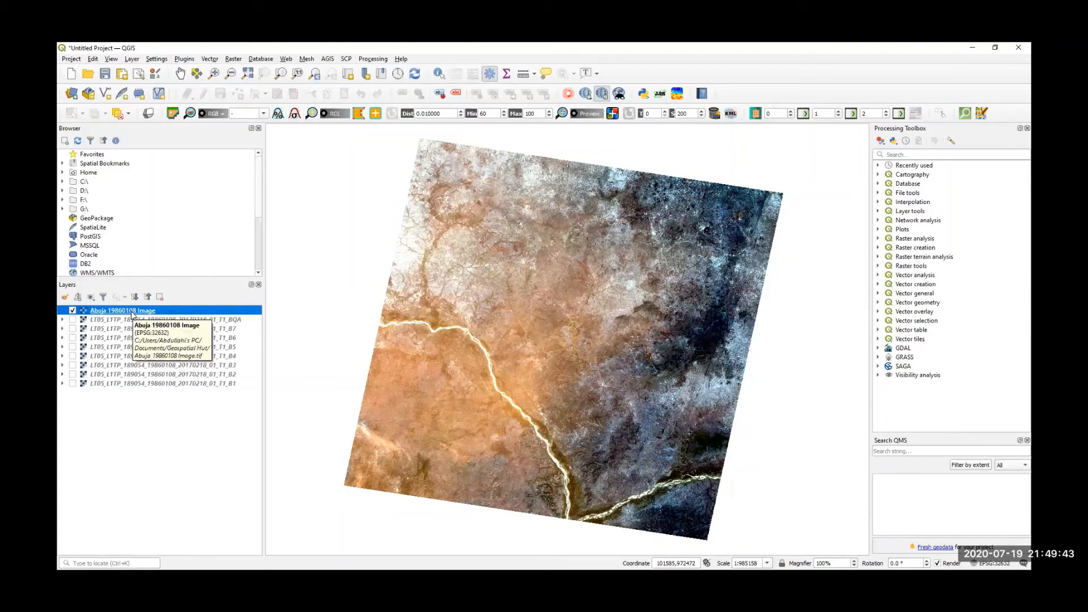
# - Render the Abuja 19860108 Image layer with Band 3 as red, Band 2 as green and Band 1 as blue
pyautogui.rightClick(132, 315)
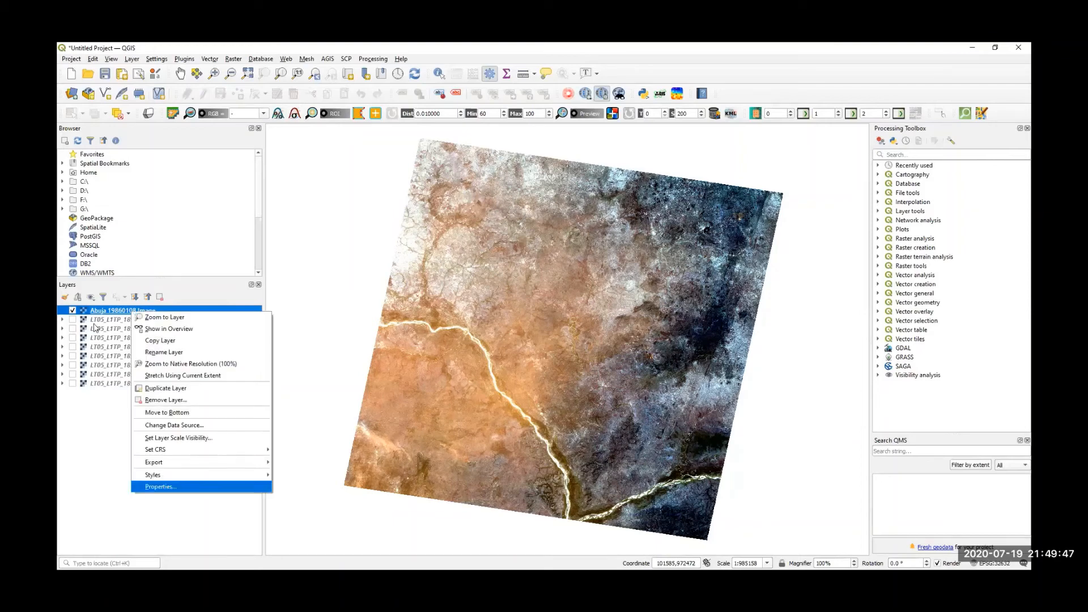
pyautogui.click(178, 489)
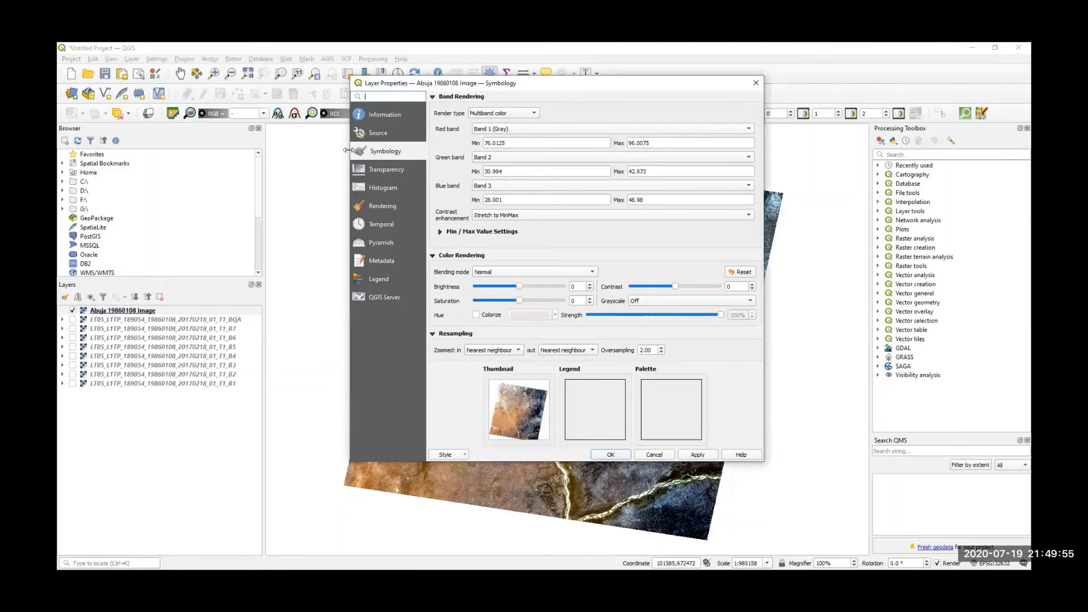
pyautogui.click(516, 132)
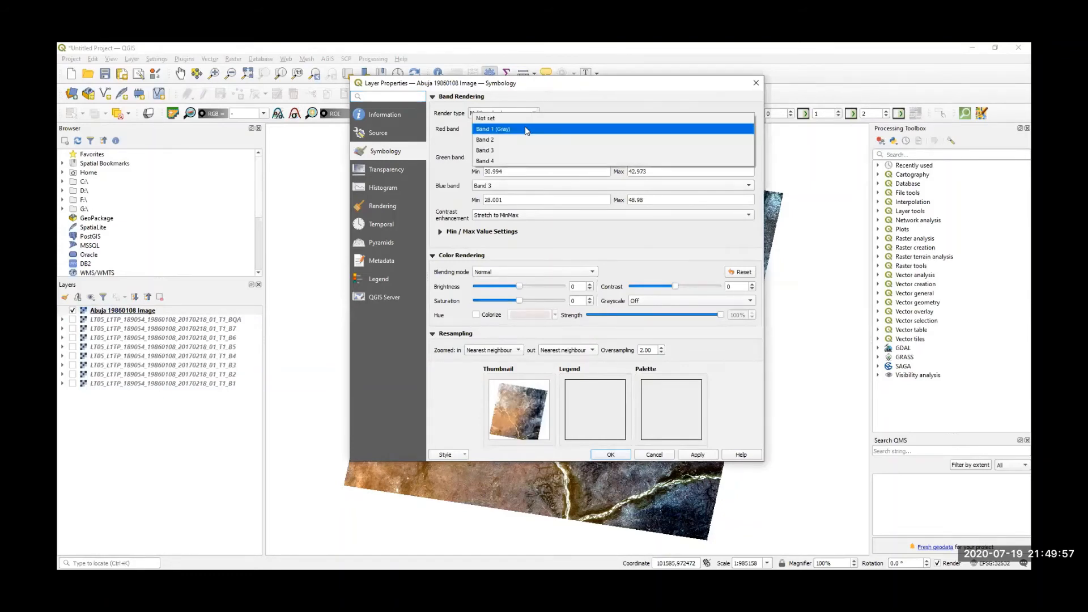
pyautogui.click(567, 106)
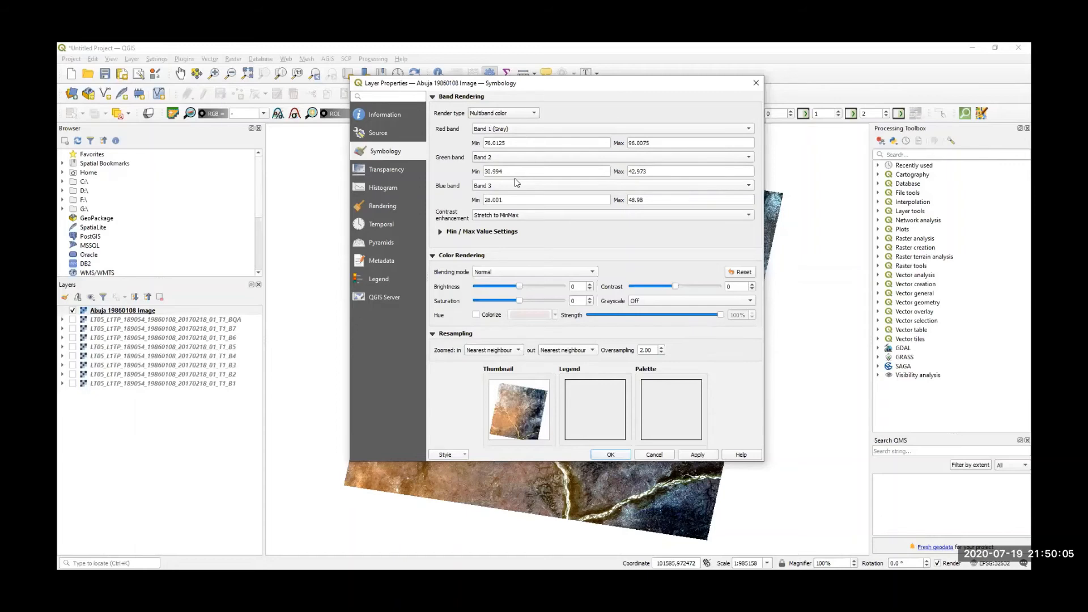
pyautogui.click(524, 130)
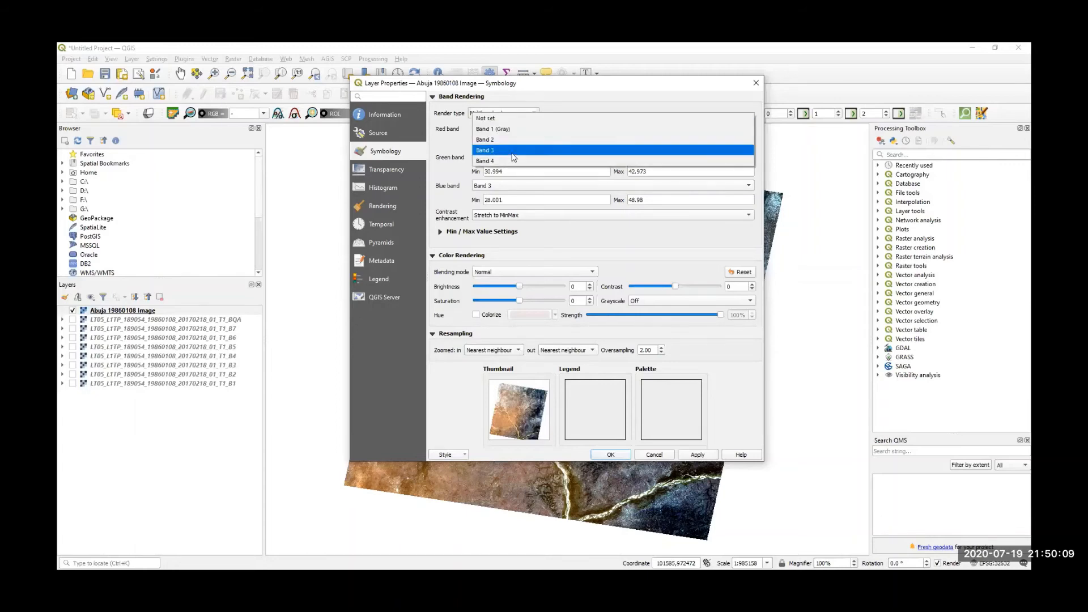
pyautogui.click(513, 152)
pyautogui.click(505, 162)
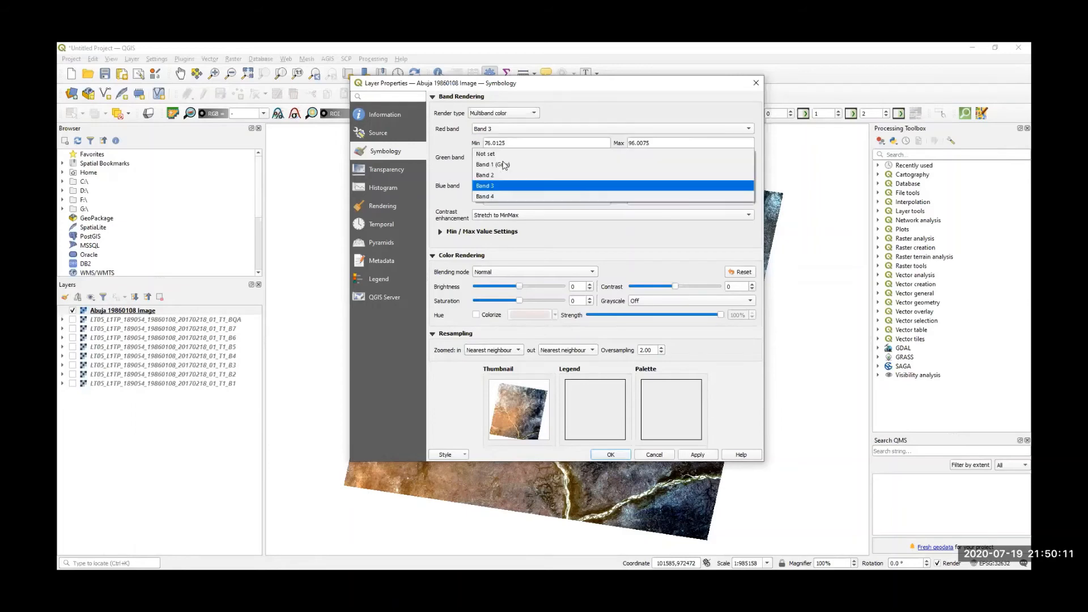
pyautogui.click(504, 164)
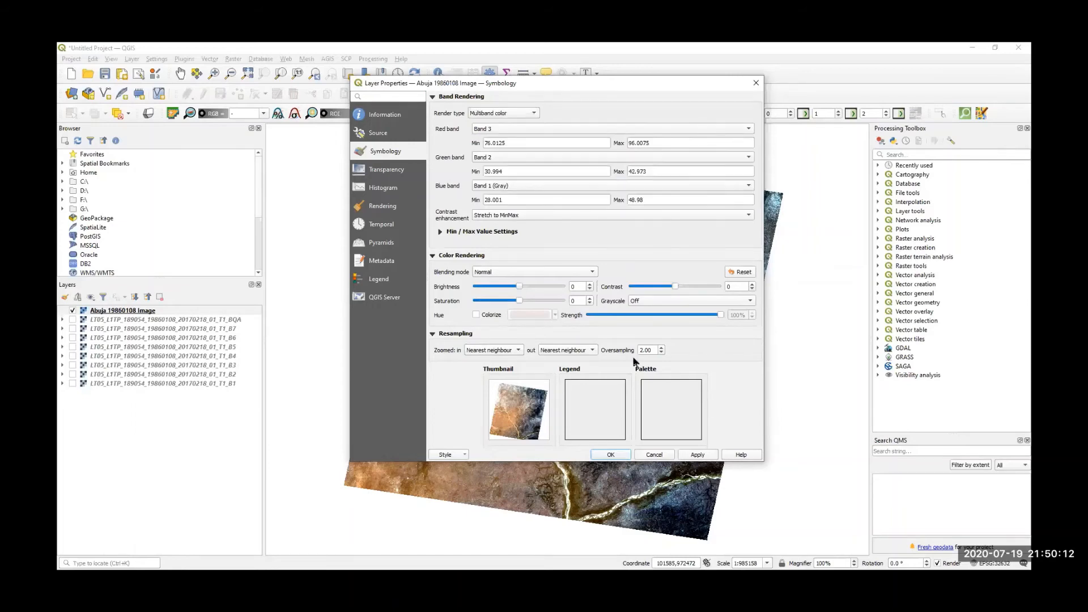
pyautogui.click(696, 455)
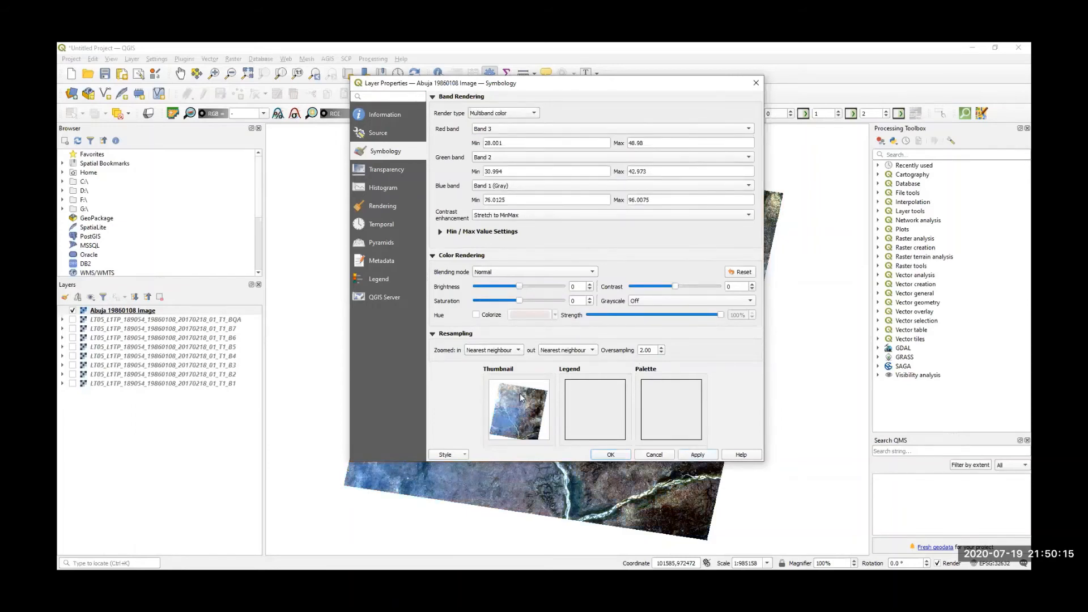
pyautogui.click(611, 455)
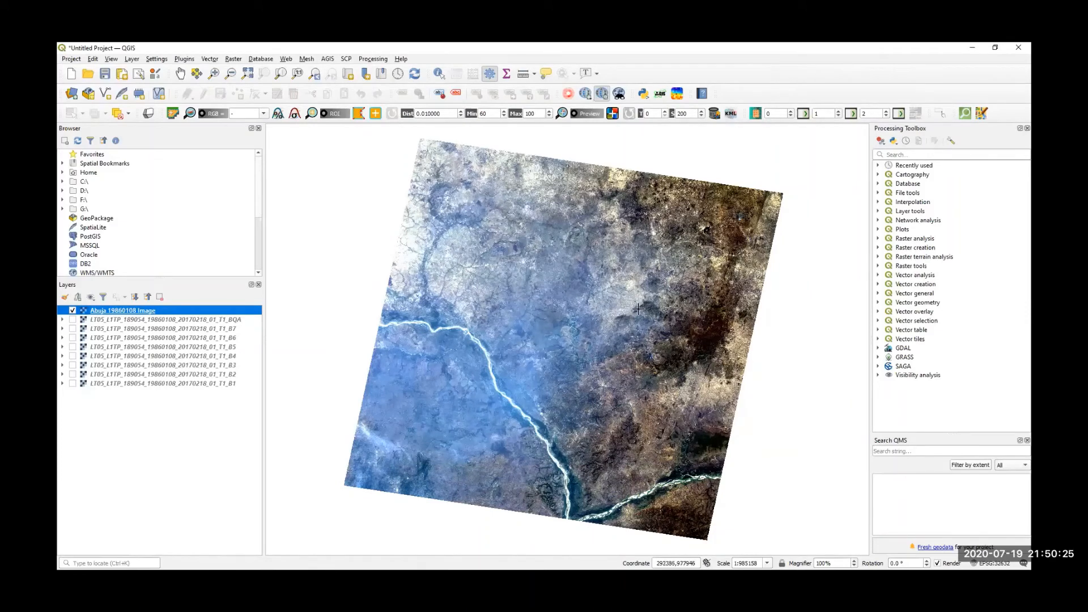
# - Examine the 3-2-1 composite across the whole scene and close up around the lakes, main road and city layout in the northeast
pyautogui.scroll(5, 636, 334)
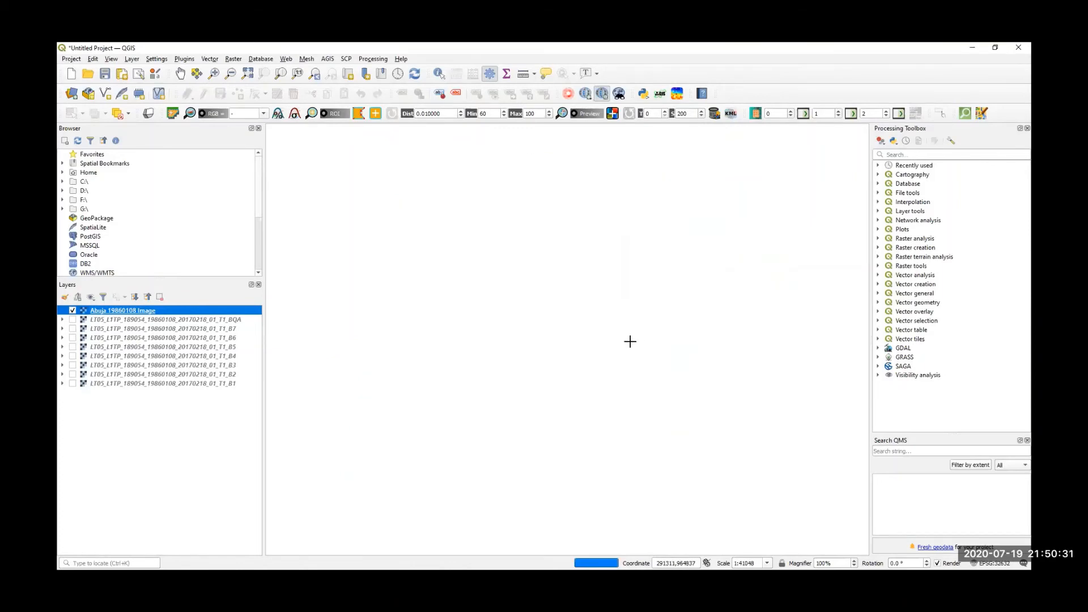
pyautogui.scroll(-3, 624, 347)
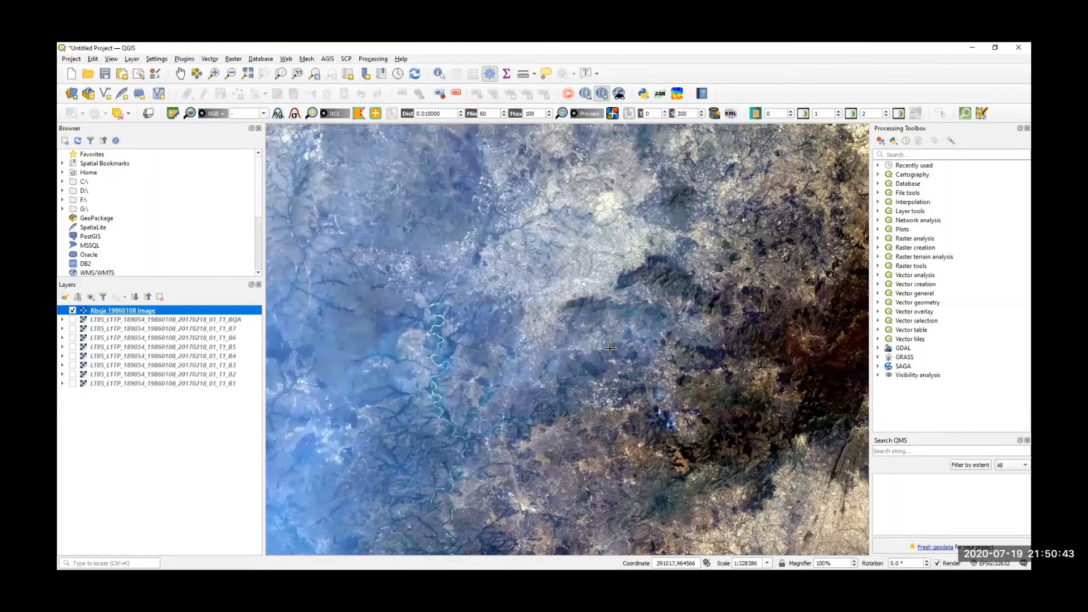
pyautogui.scroll(-2, 554, 370)
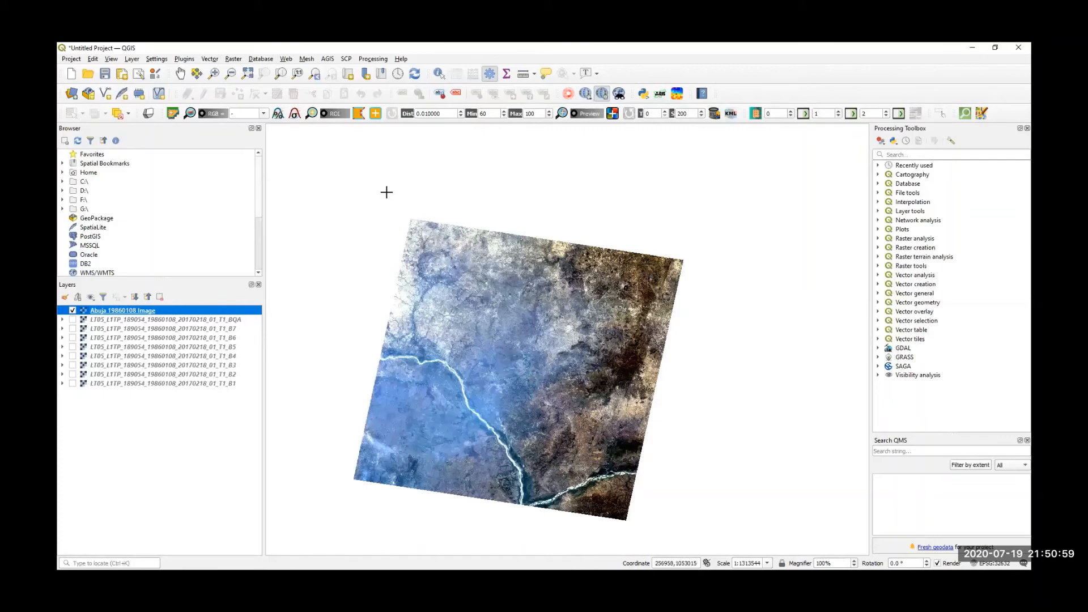
pyautogui.click(215, 75)
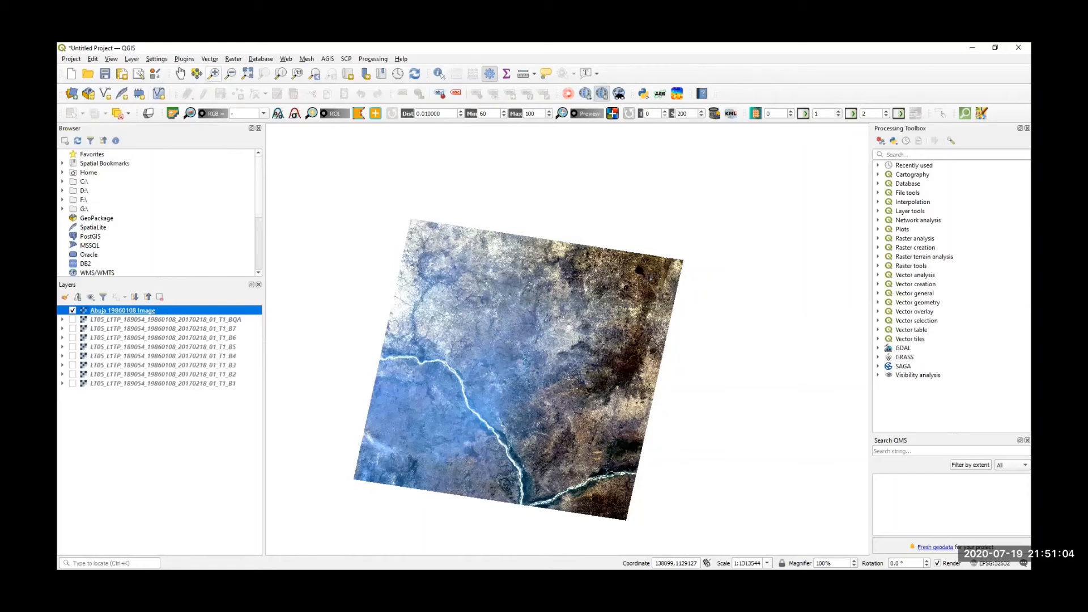
pyautogui.click(652, 318)
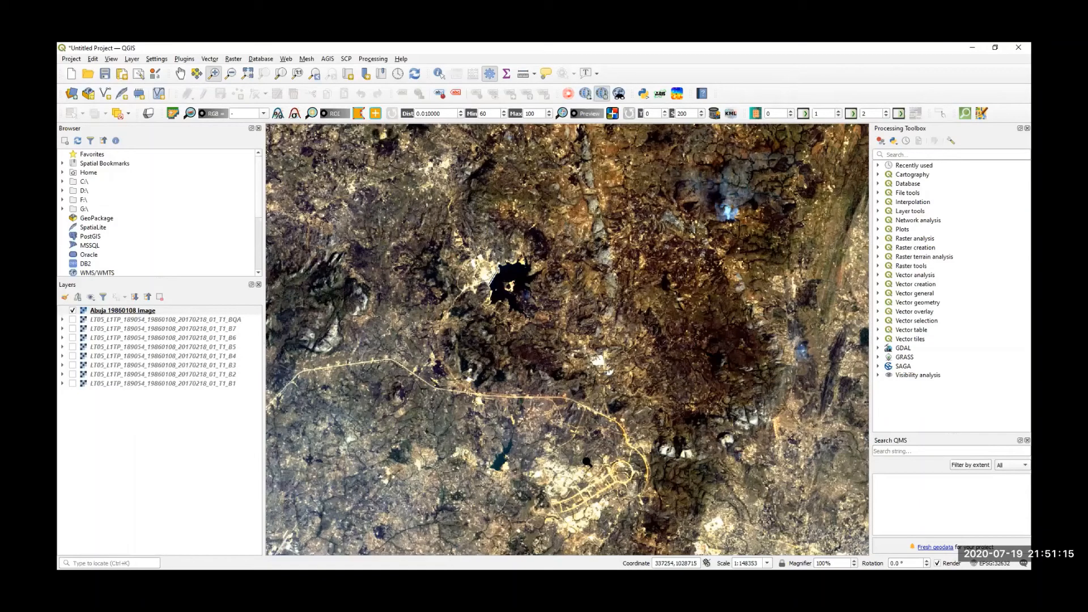
pyautogui.moveTo(556, 384); pyautogui.dragTo(556, 384)
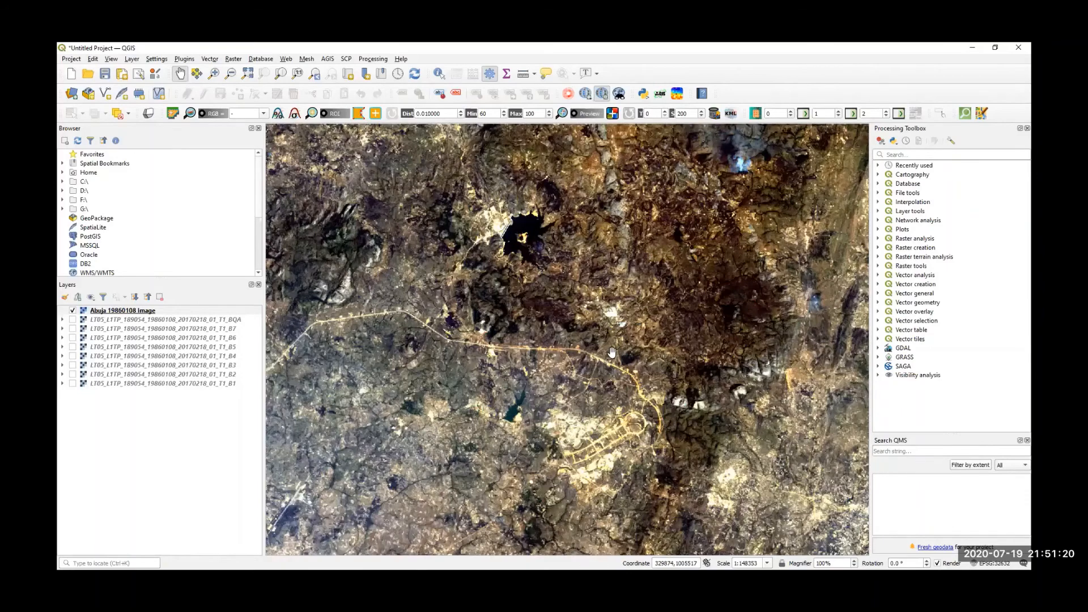
pyautogui.moveTo(619, 448); pyautogui.dragTo(613, 355)
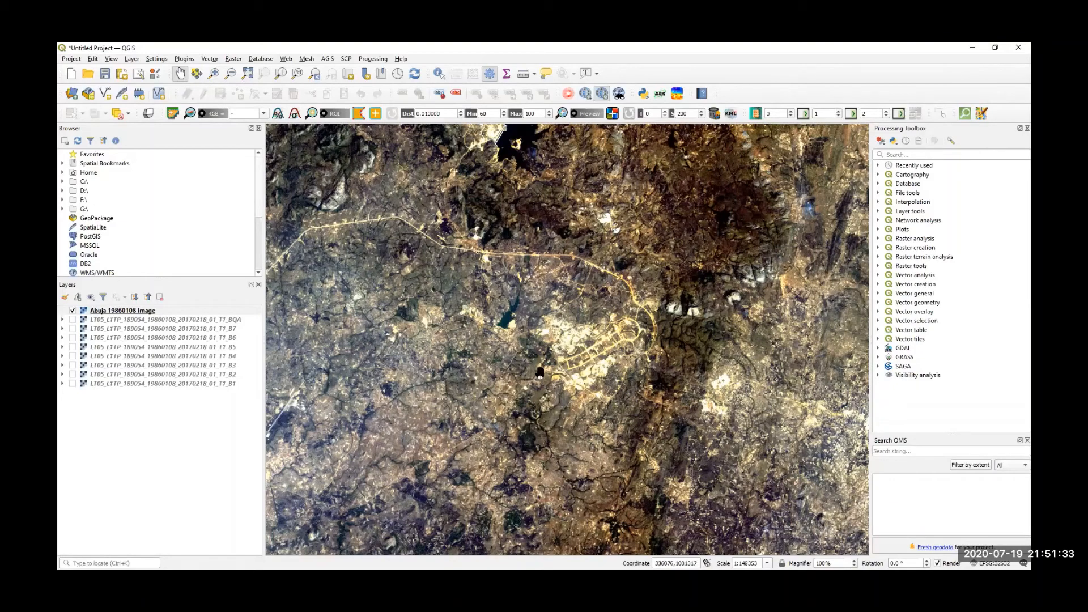
pyautogui.moveTo(533, 337); pyautogui.dragTo(716, 335)
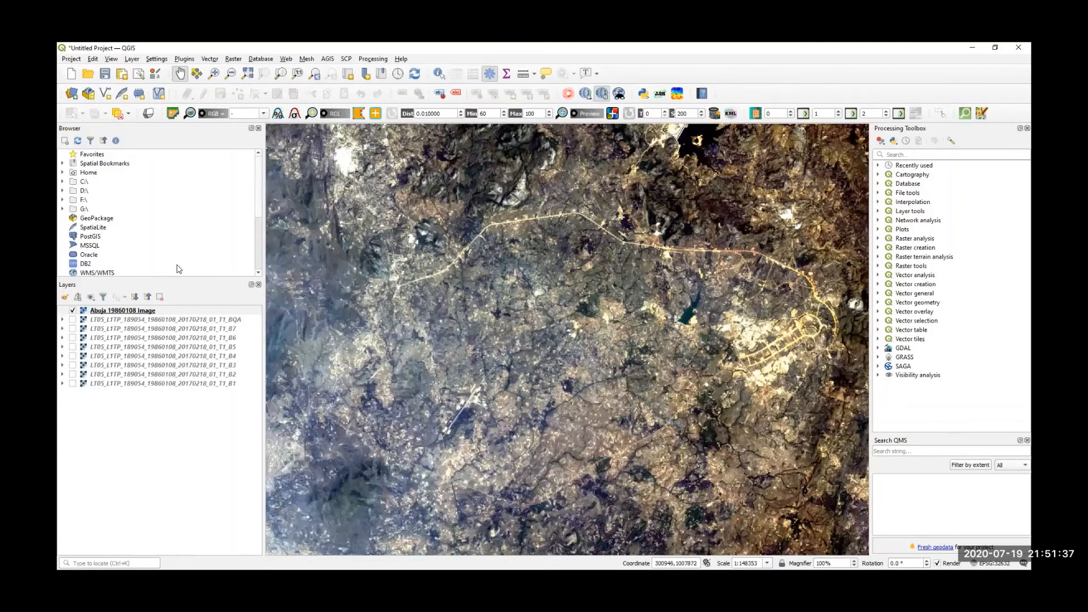
# - Change the Abuja image's band combination to Band 4 for red, Band 3 for green and Band 2 for blue
pyautogui.rightClick(130, 315)
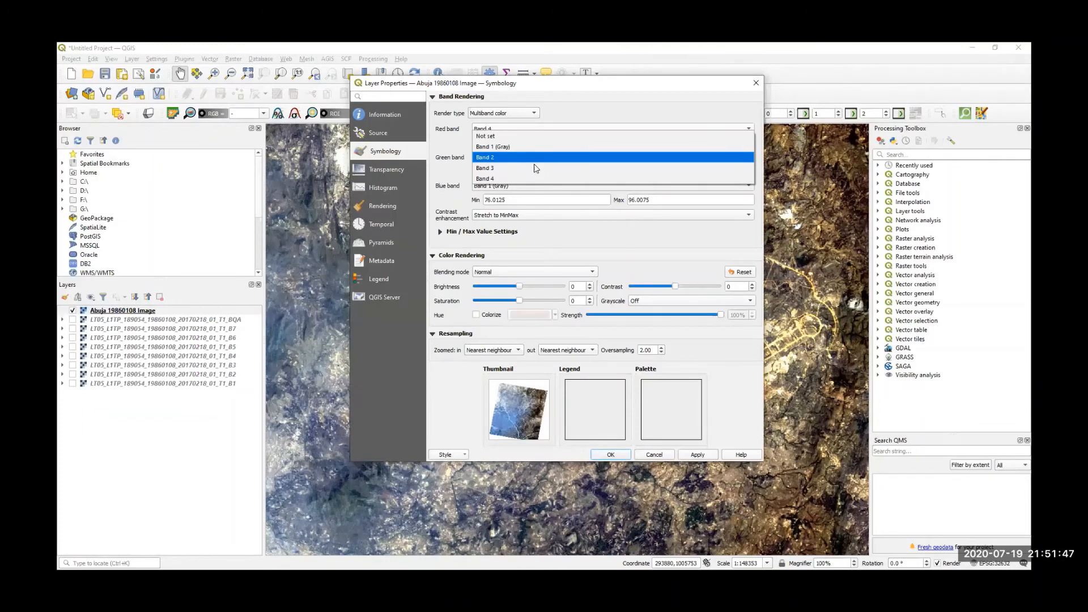
pyautogui.click(533, 168)
pyautogui.click(529, 187)
pyautogui.click(515, 197)
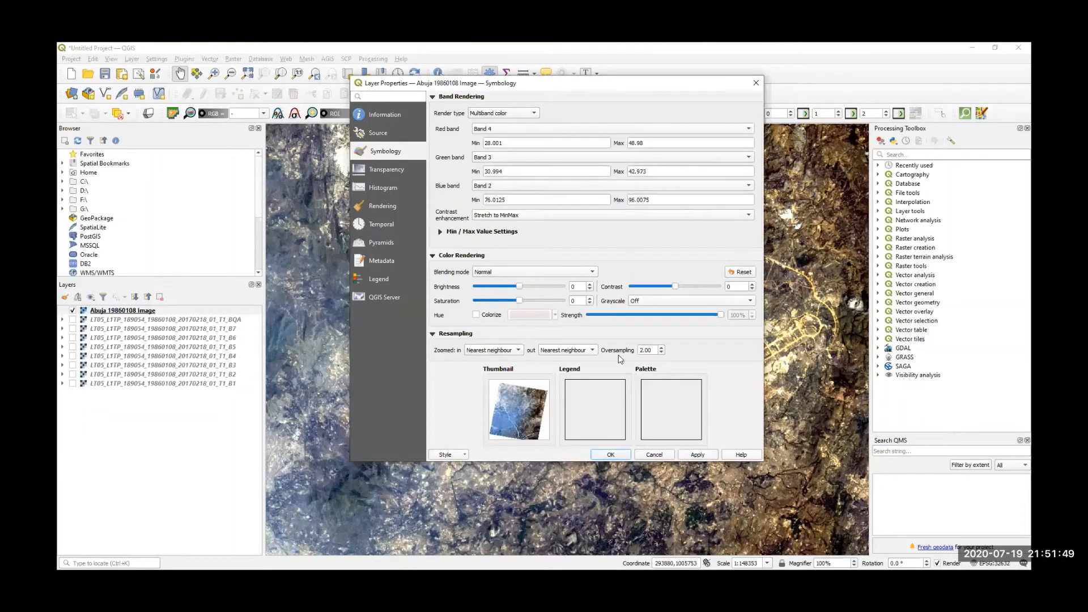
pyautogui.click(696, 455)
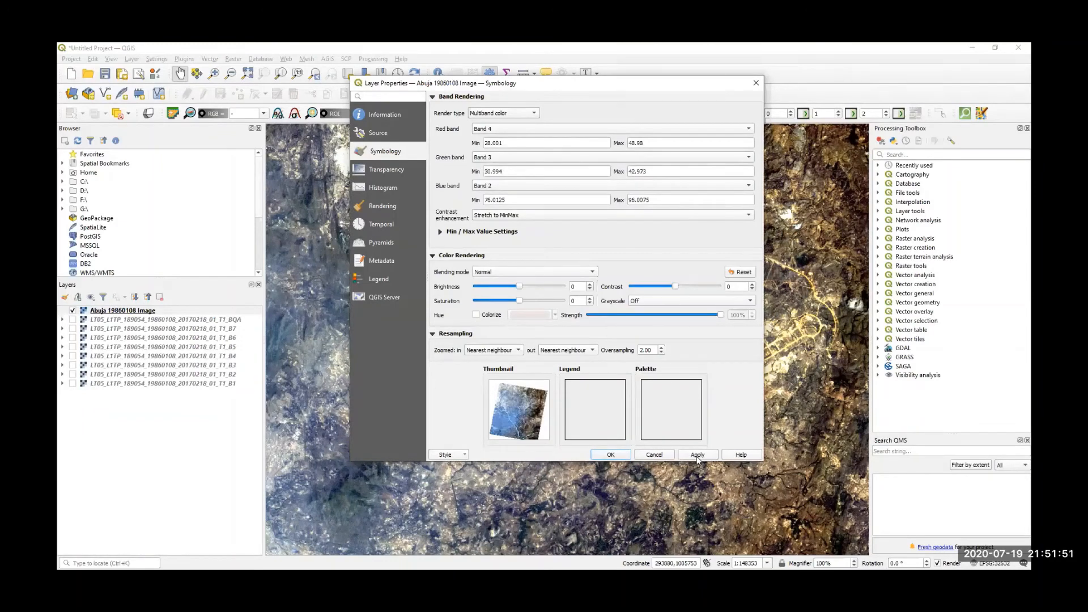
pyautogui.click(606, 457)
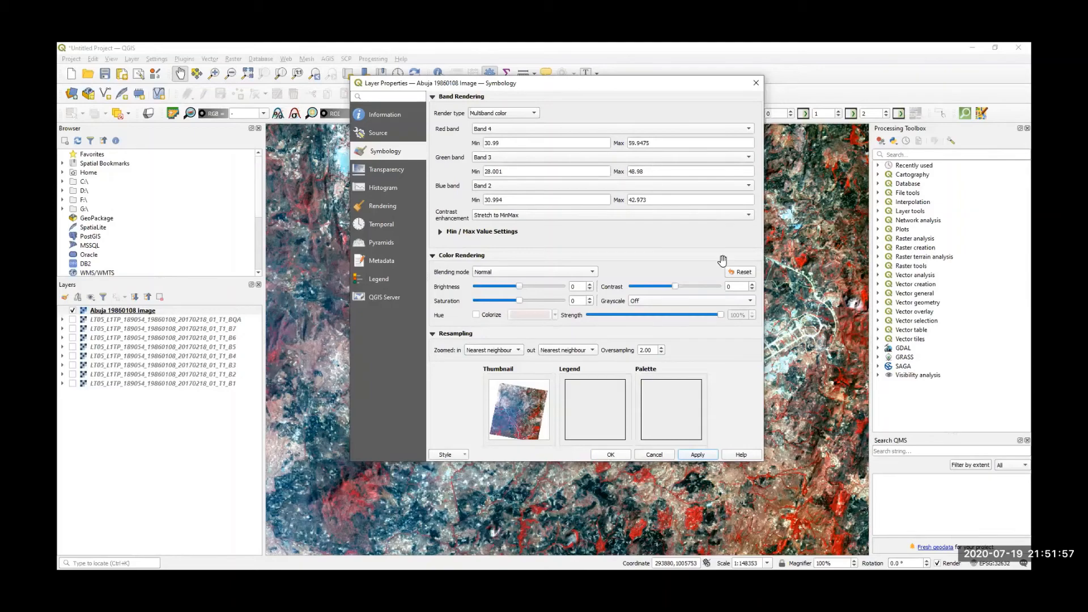
# - Examine the 4-3-2 composite from the city road network southwest across the red vegetation areas and hills
pyautogui.moveTo(722, 260); pyautogui.dragTo(656, 245)
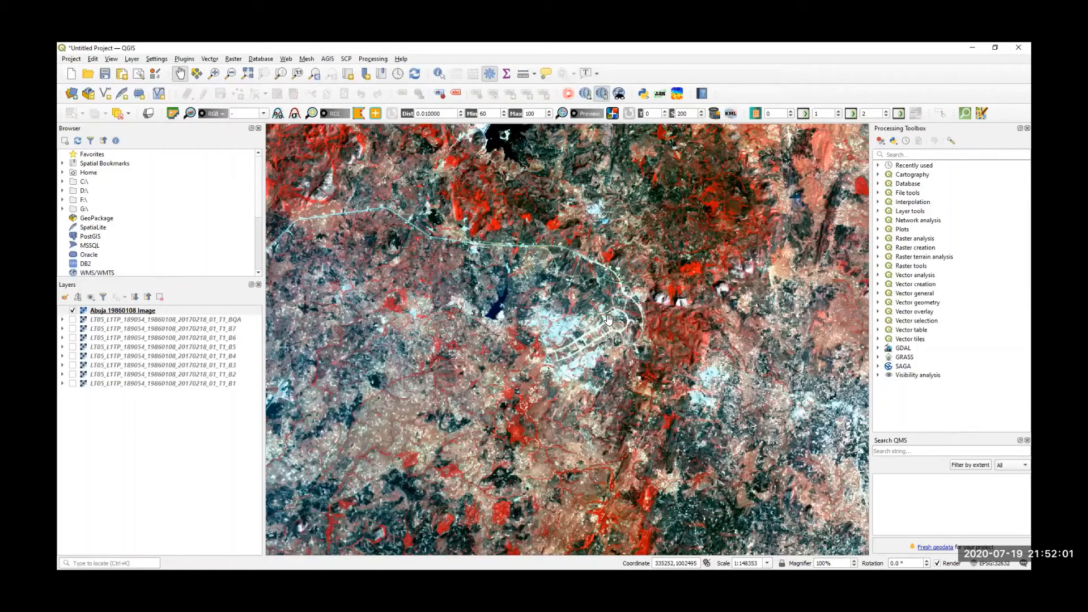
pyautogui.moveTo(629, 371); pyautogui.dragTo(680, 299)
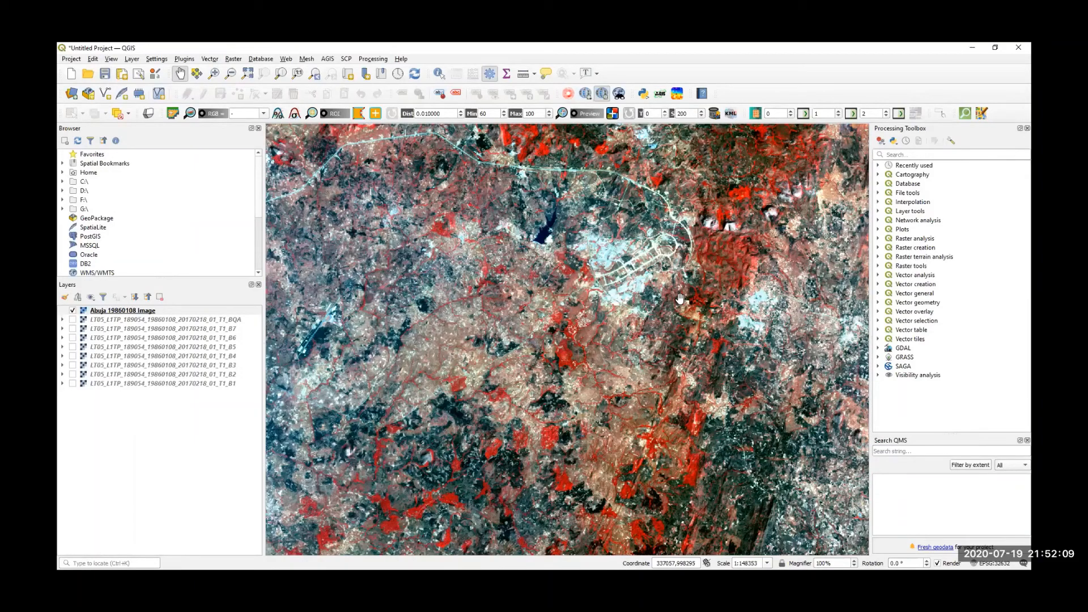
pyautogui.moveTo(666, 355); pyautogui.dragTo(702, 254)
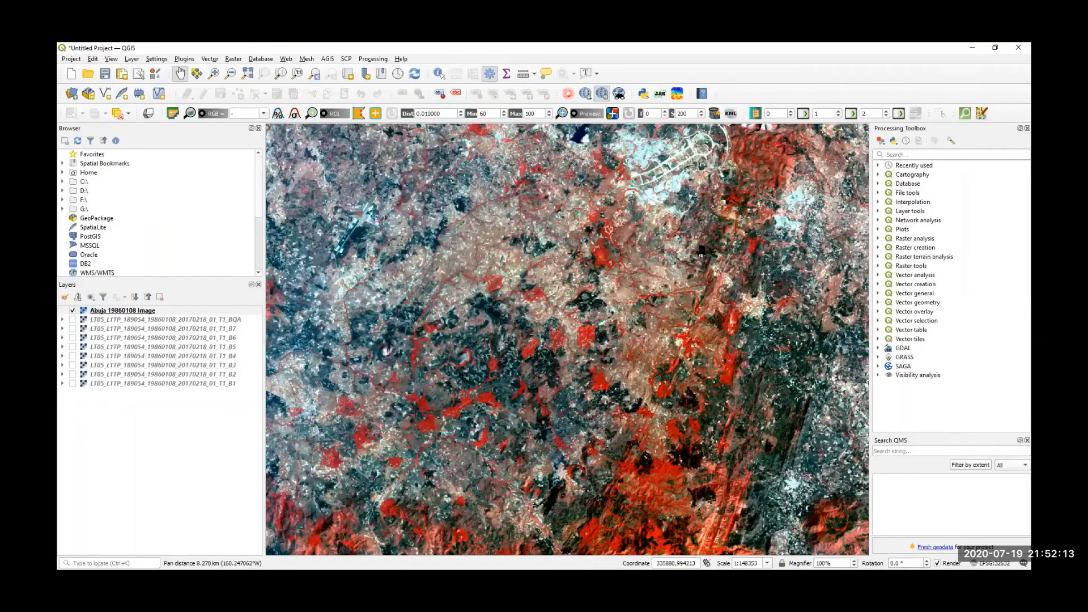
pyautogui.moveTo(763, 361); pyautogui.dragTo(794, 265)
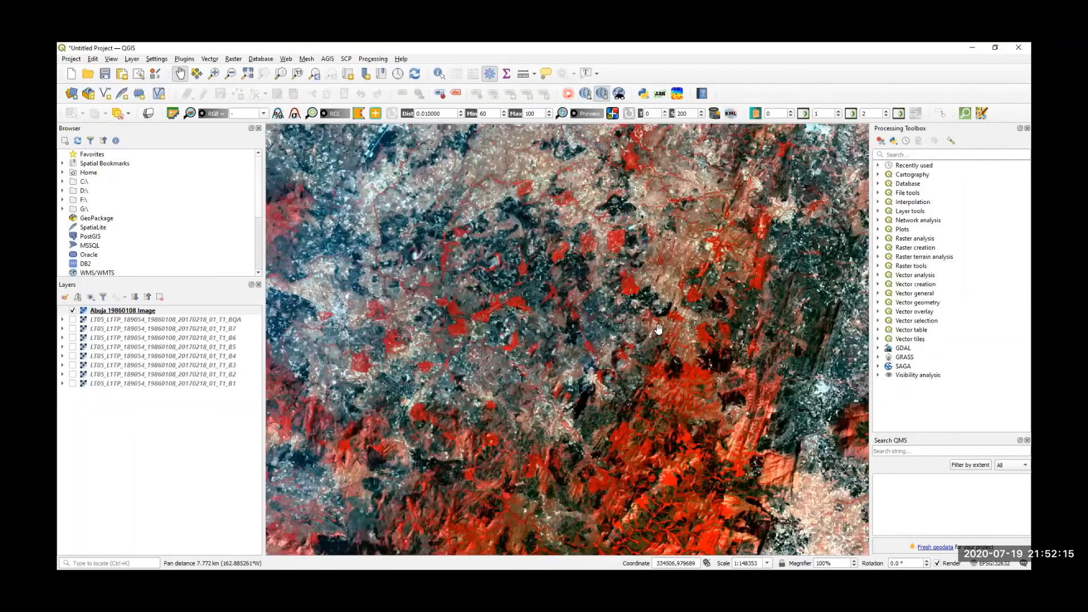
pyautogui.moveTo(650, 422); pyautogui.dragTo(749, 352)
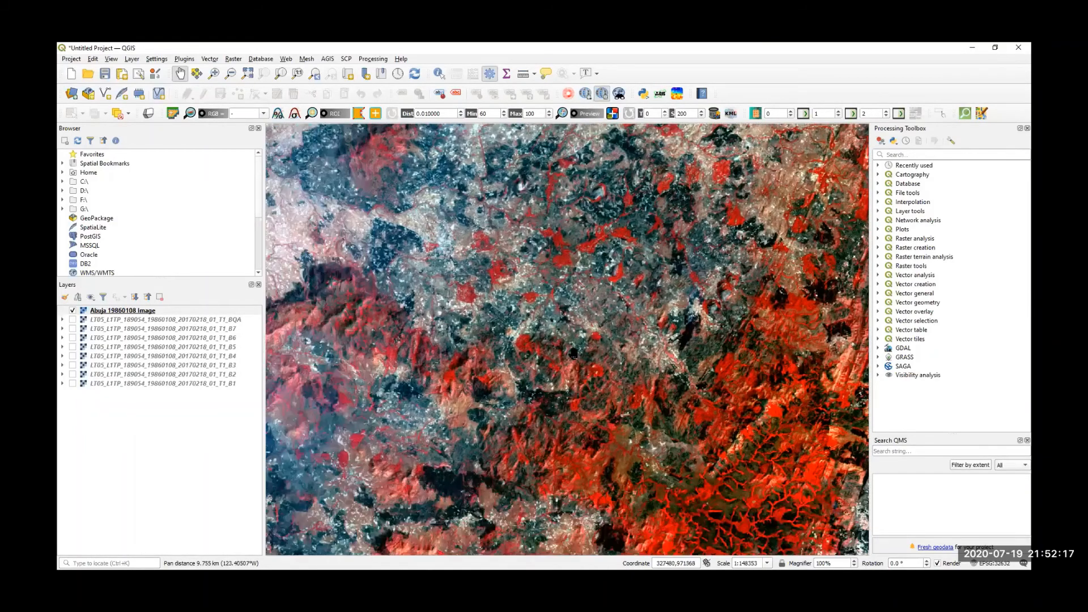
pyautogui.moveTo(538, 354); pyautogui.dragTo(743, 280)
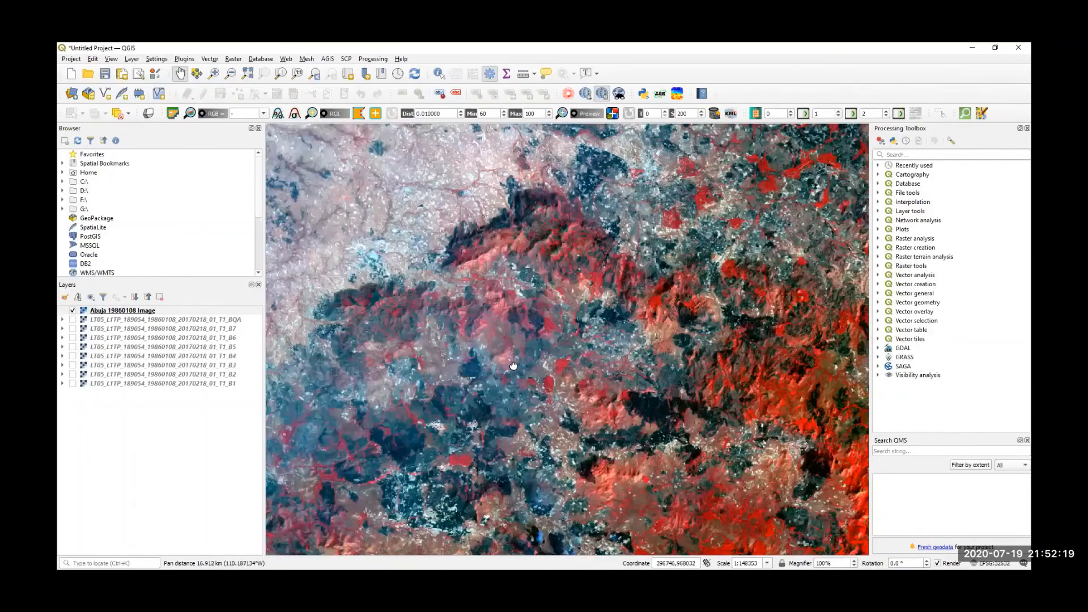
pyautogui.moveTo(513, 366); pyautogui.dragTo(635, 362)
# - Inspect the large river in the 4-3-2 composite, and the bright settlement north of the red hills at close range
pyautogui.scroll(-1, 635, 361)
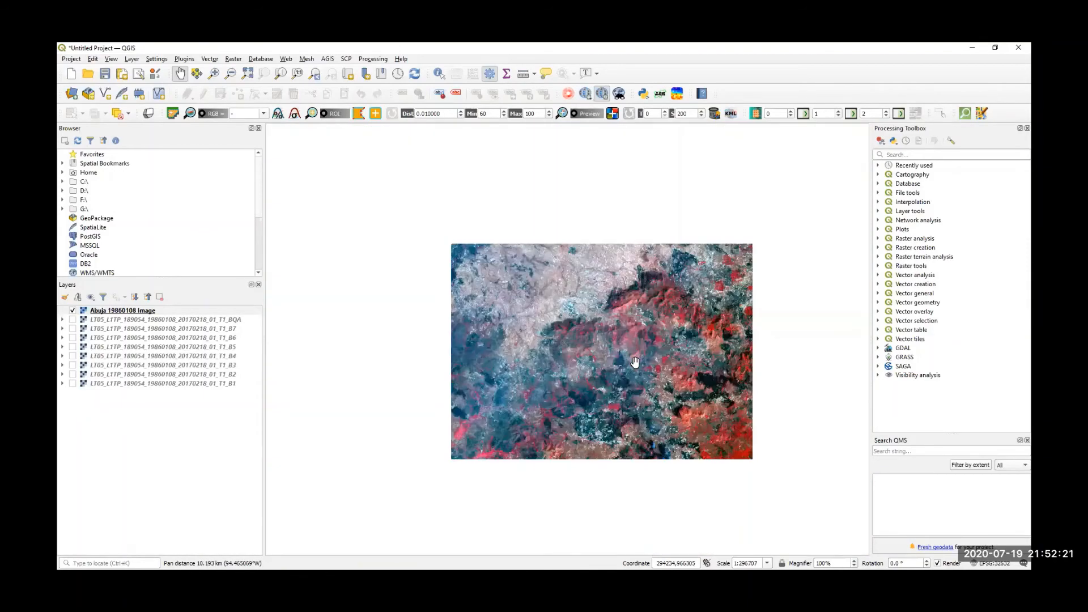
pyautogui.scroll(-2, 635, 362)
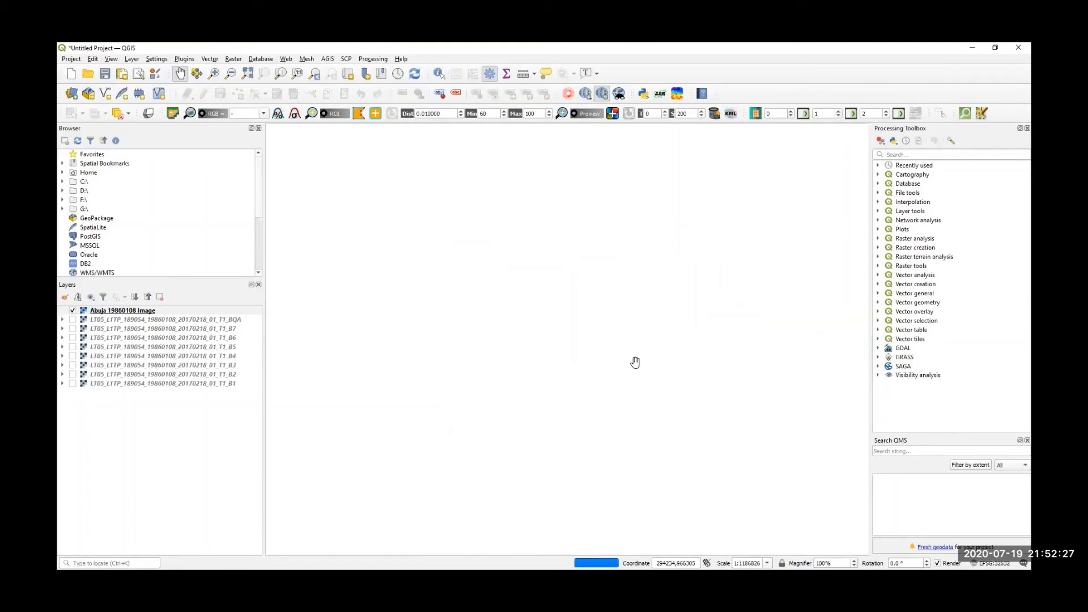
pyautogui.moveTo(606, 384); pyautogui.dragTo(579, 425)
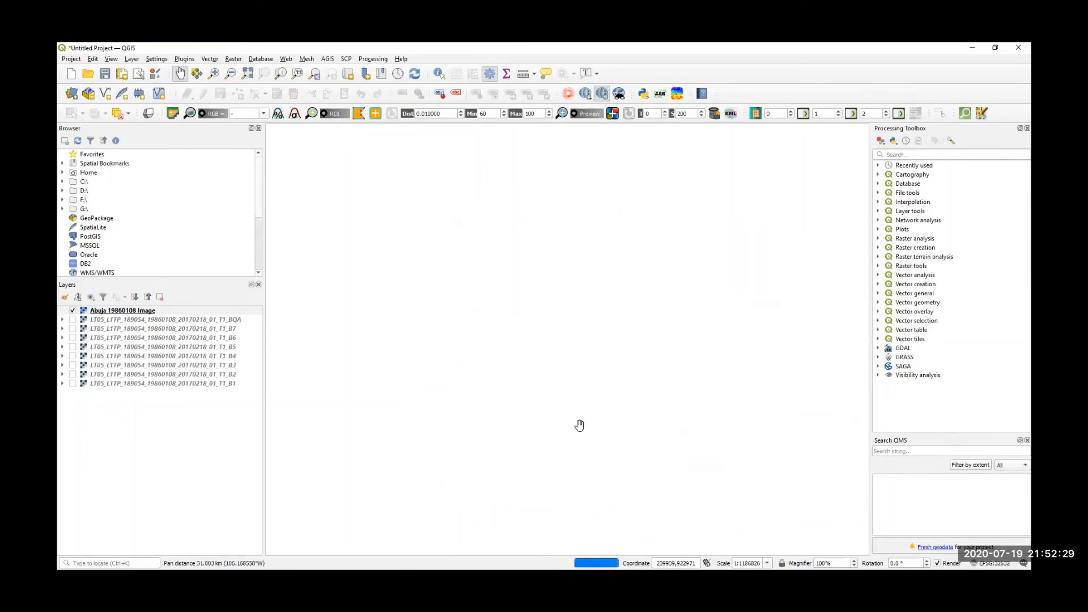
pyautogui.scroll(1, 573, 409)
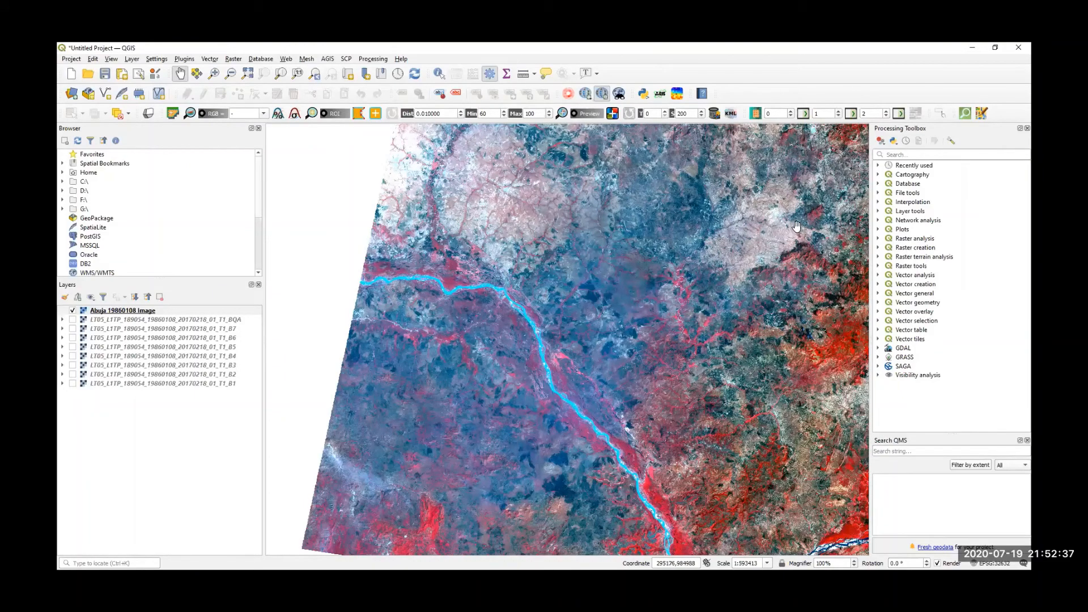
pyautogui.scroll(2, 796, 226)
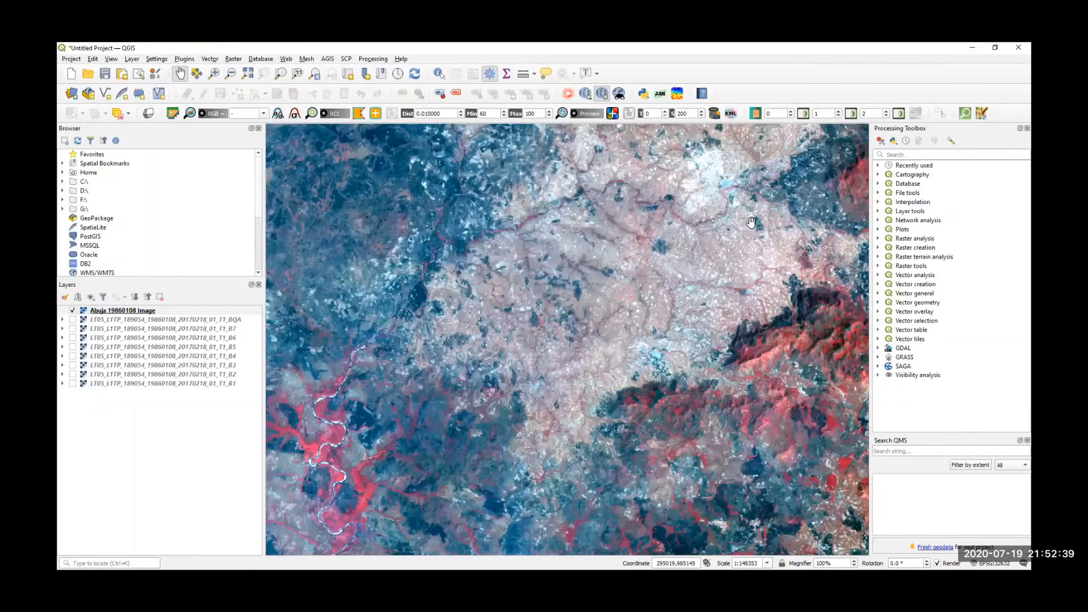
pyautogui.moveTo(749, 222); pyautogui.dragTo(628, 365)
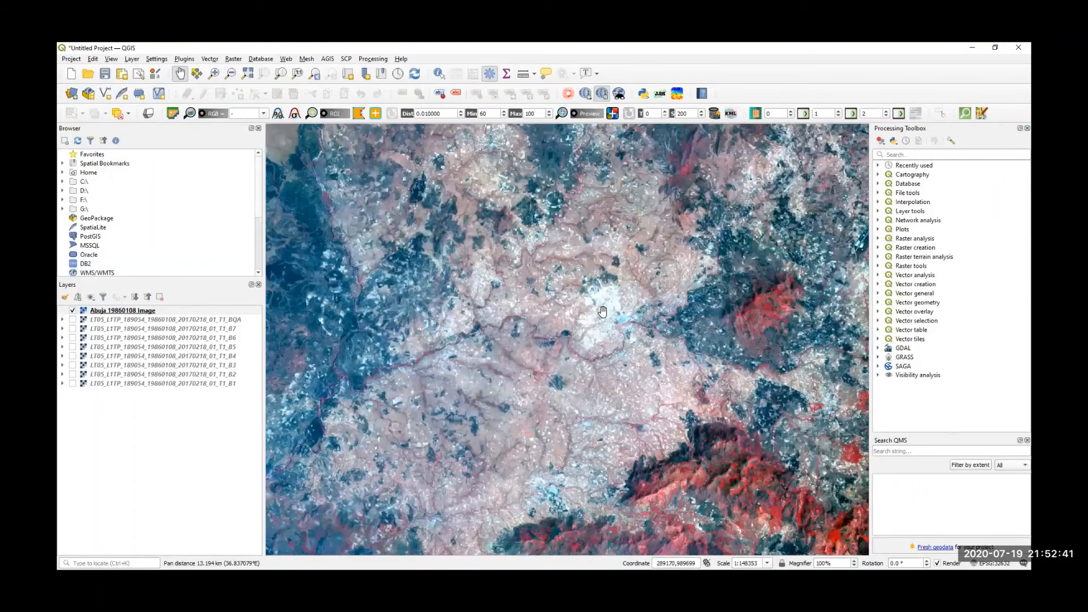
pyautogui.scroll(2, 603, 311)
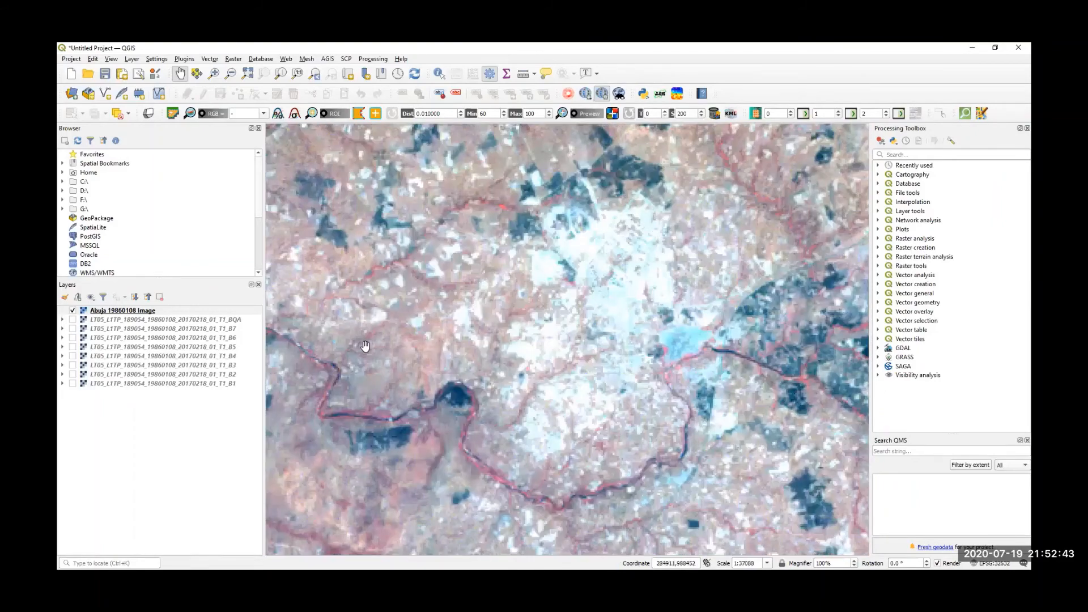
# - Change the Abuja image's band combination to Band 2 for red, Band 3 for green and Band 4 for blue
pyautogui.rightClick(110, 311)
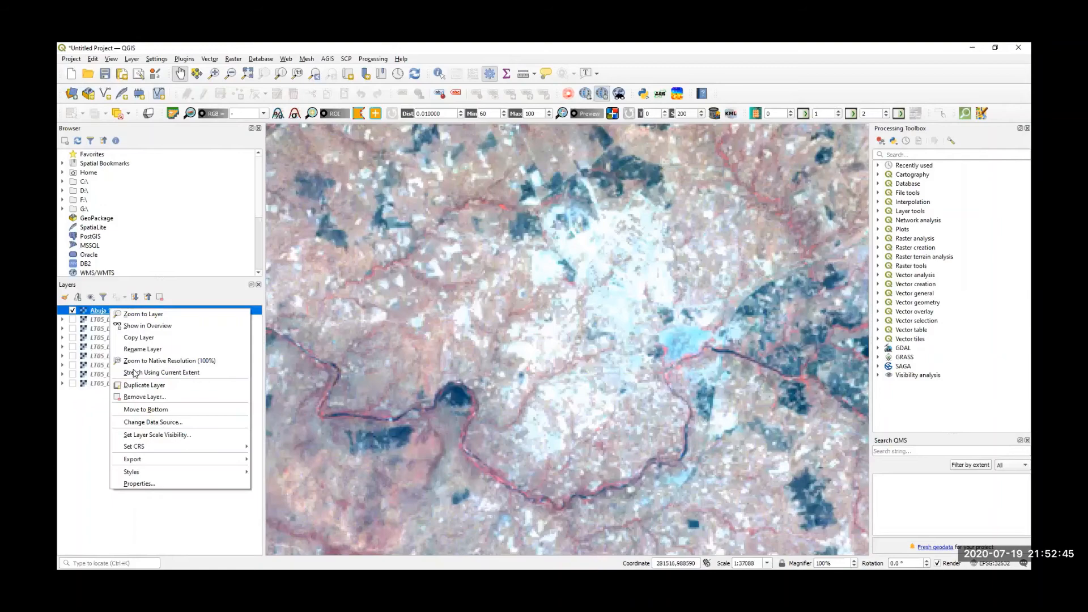
pyautogui.click(144, 485)
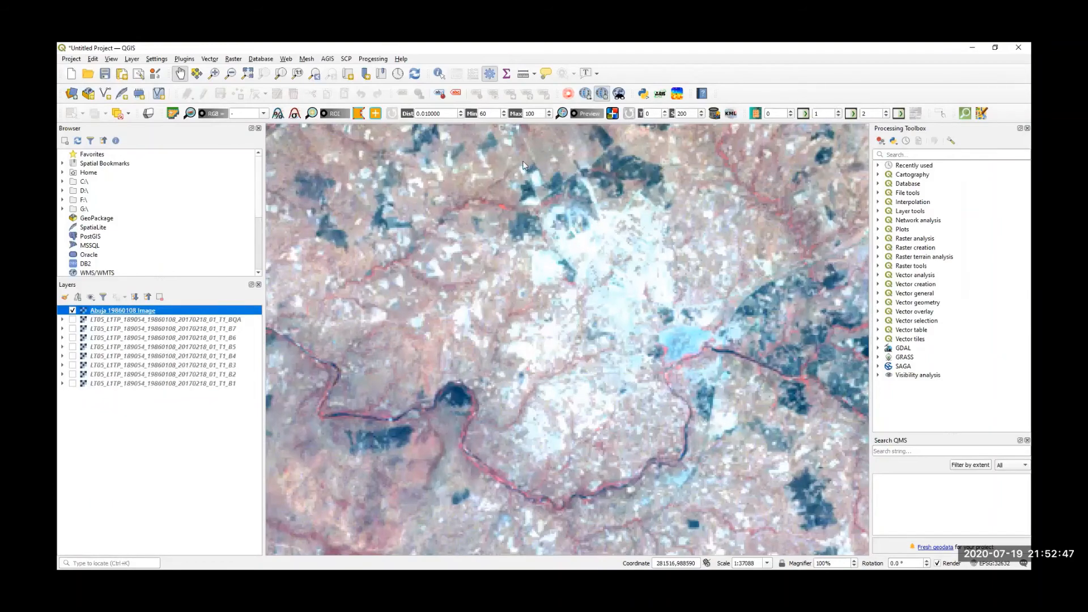
pyautogui.click(529, 129)
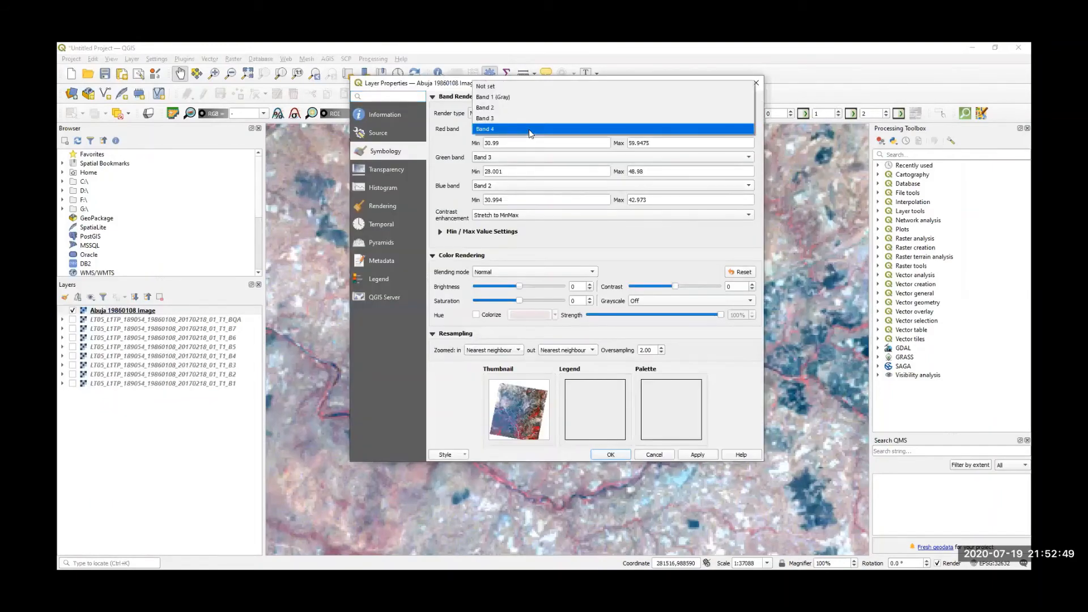
pyautogui.click(513, 109)
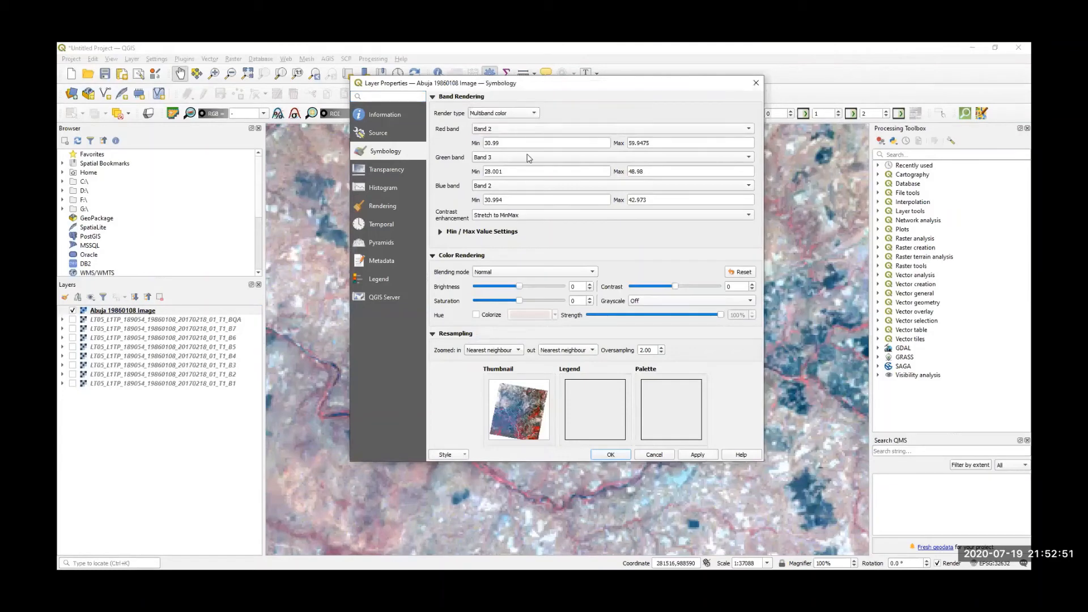
pyautogui.click(519, 188)
pyautogui.click(522, 207)
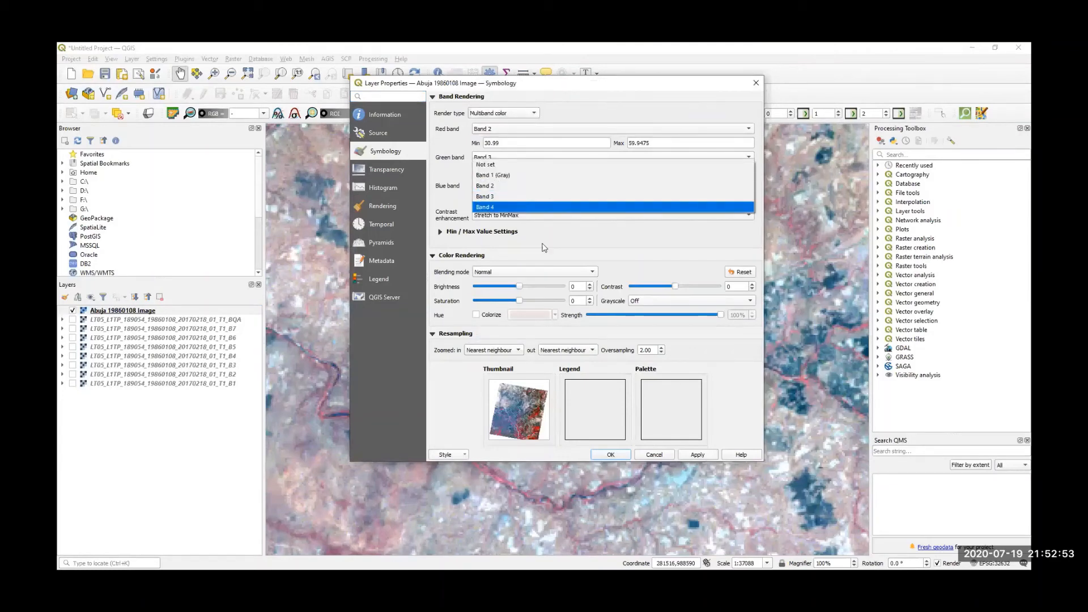
pyautogui.click(697, 455)
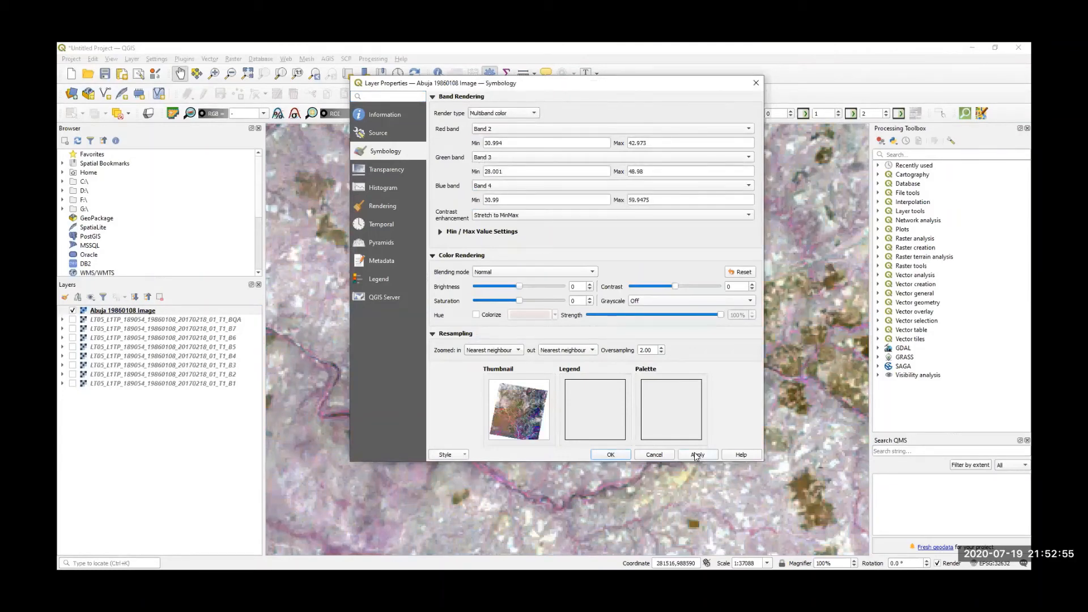
pyautogui.click(611, 455)
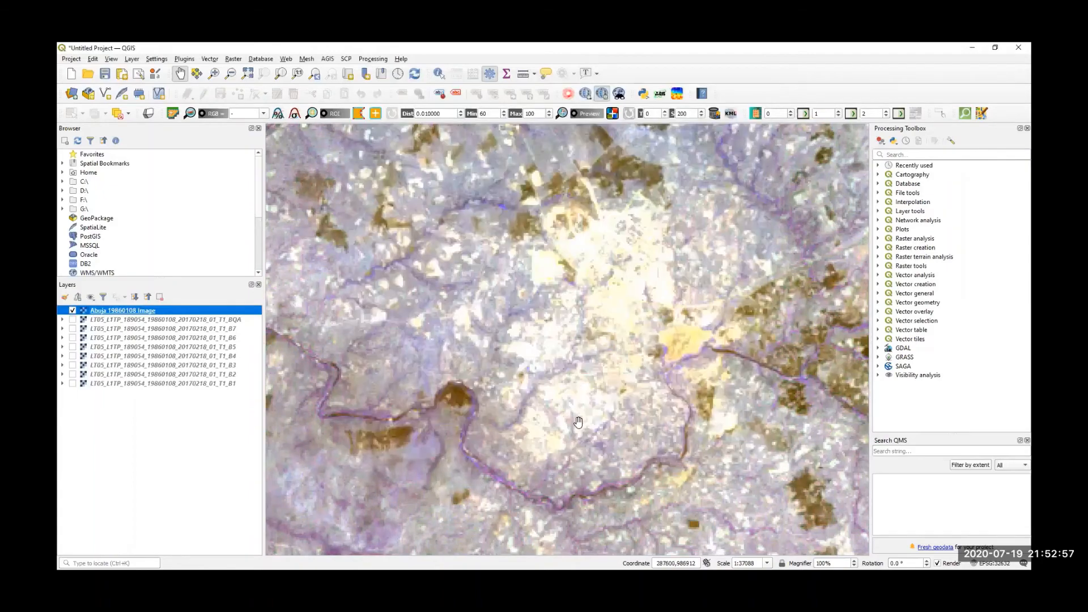
# - Examine the 2-3-4 composite across the city, the large southwestern river and the eastern hills, ending close up on the city road network
pyautogui.scroll(-2, 578, 422)
pyautogui.scroll(-1, 578, 422)
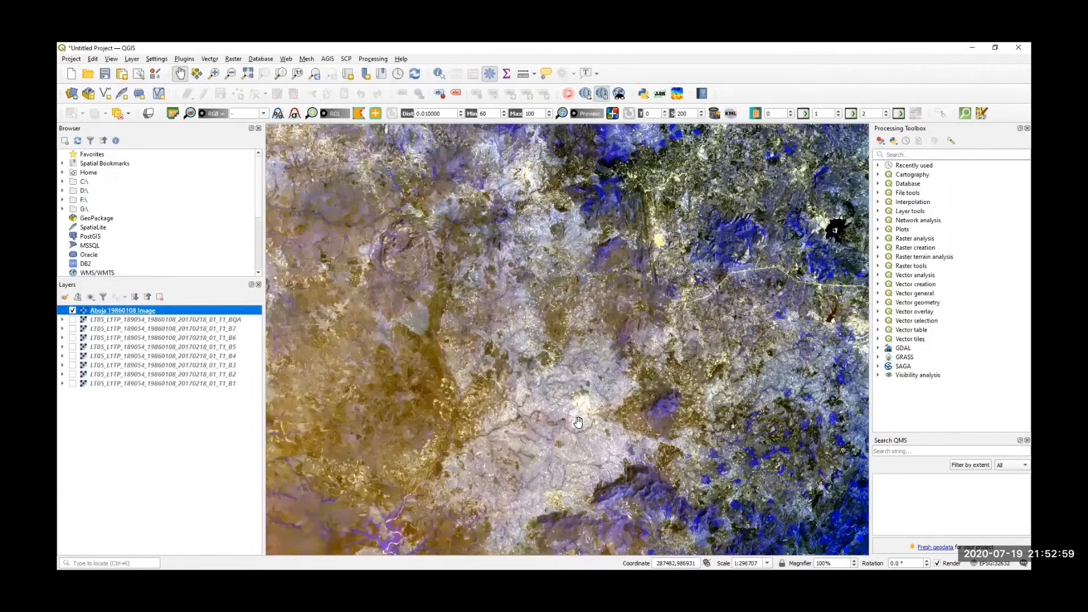
pyautogui.moveTo(665, 273); pyautogui.dragTo(533, 233)
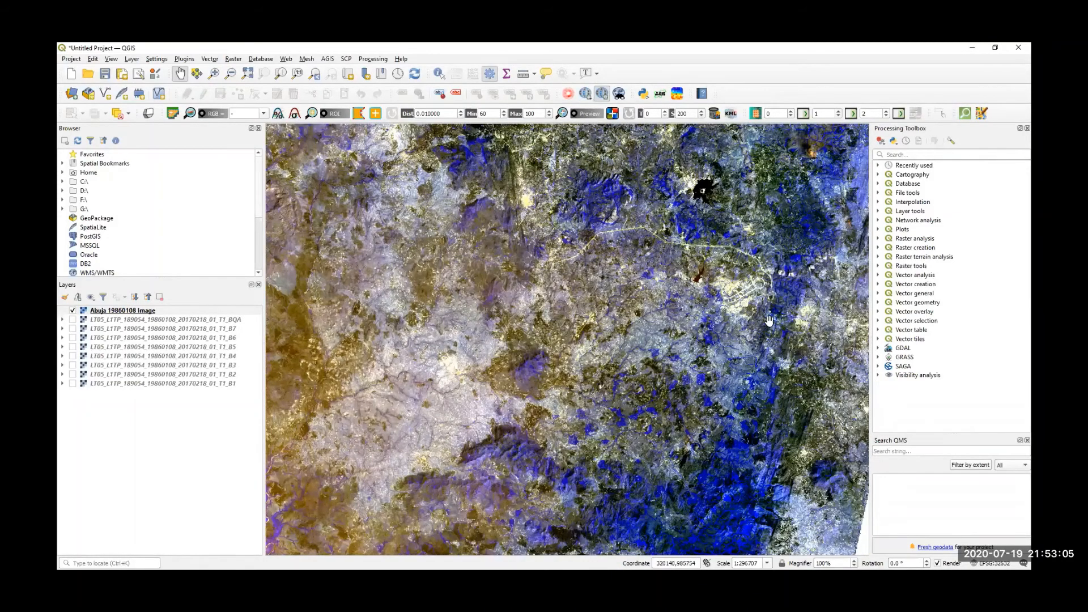
pyautogui.moveTo(619, 306); pyautogui.dragTo(733, 225)
pyautogui.moveTo(612, 408); pyautogui.dragTo(741, 220)
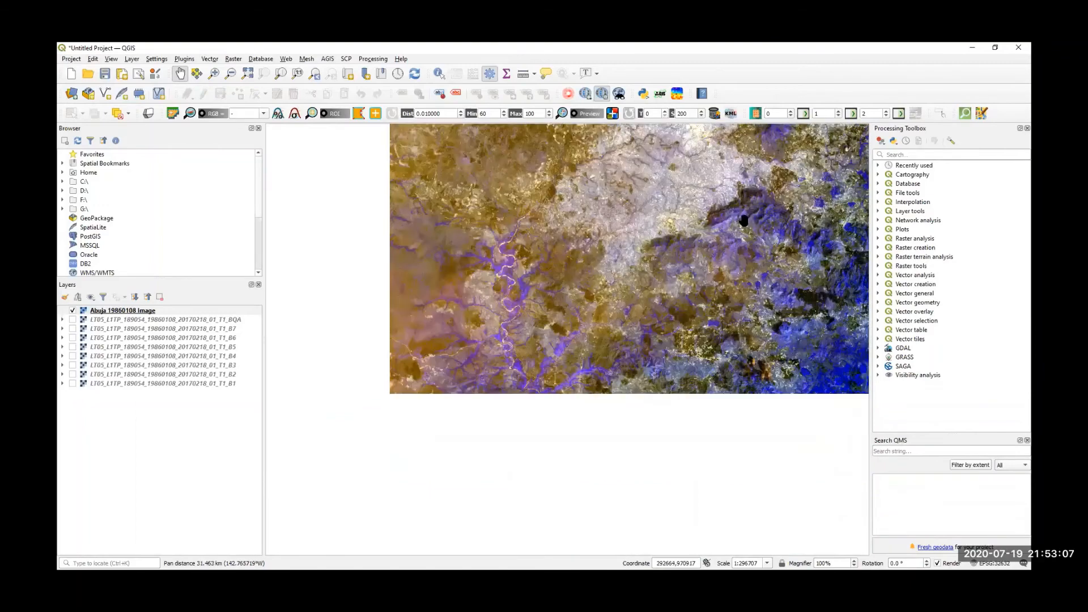
pyautogui.moveTo(577, 397); pyautogui.dragTo(690, 224)
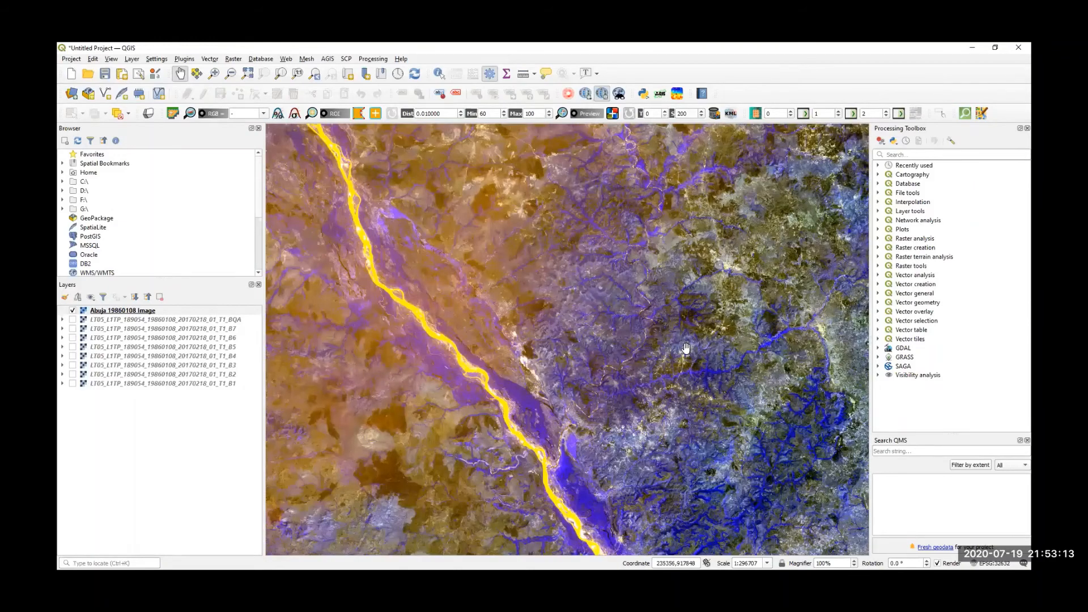
pyautogui.moveTo(784, 309); pyautogui.dragTo(322, 468)
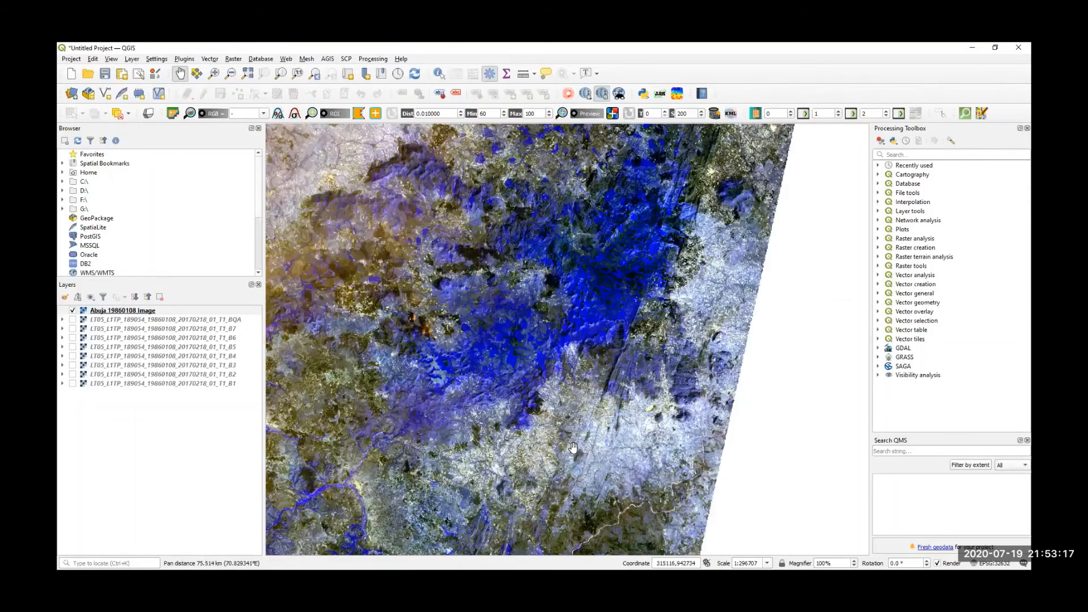
pyautogui.moveTo(643, 292); pyautogui.dragTo(647, 389)
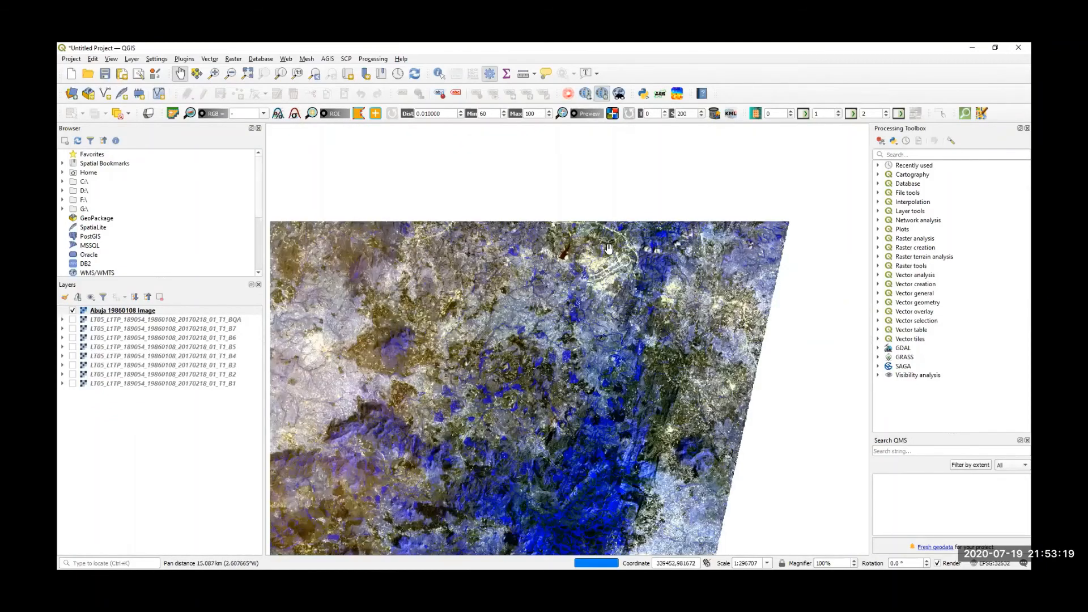
pyautogui.scroll(2, 602, 290)
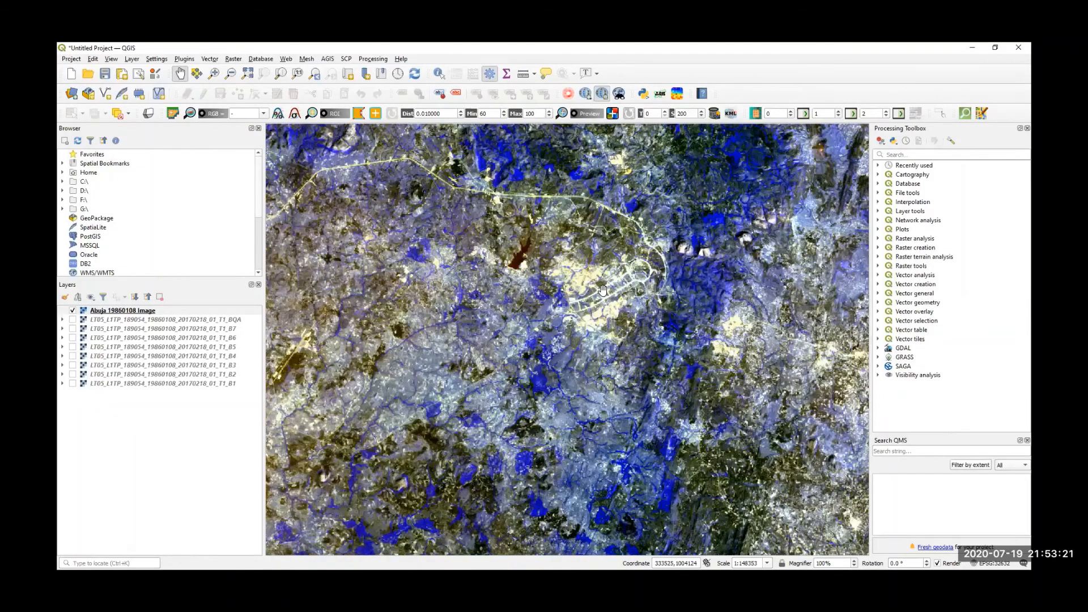
# - Set the Abuja image's band combination to Band 3 for red, Band 2 for green and Band 1 for blue
pyautogui.rightClick(123, 313)
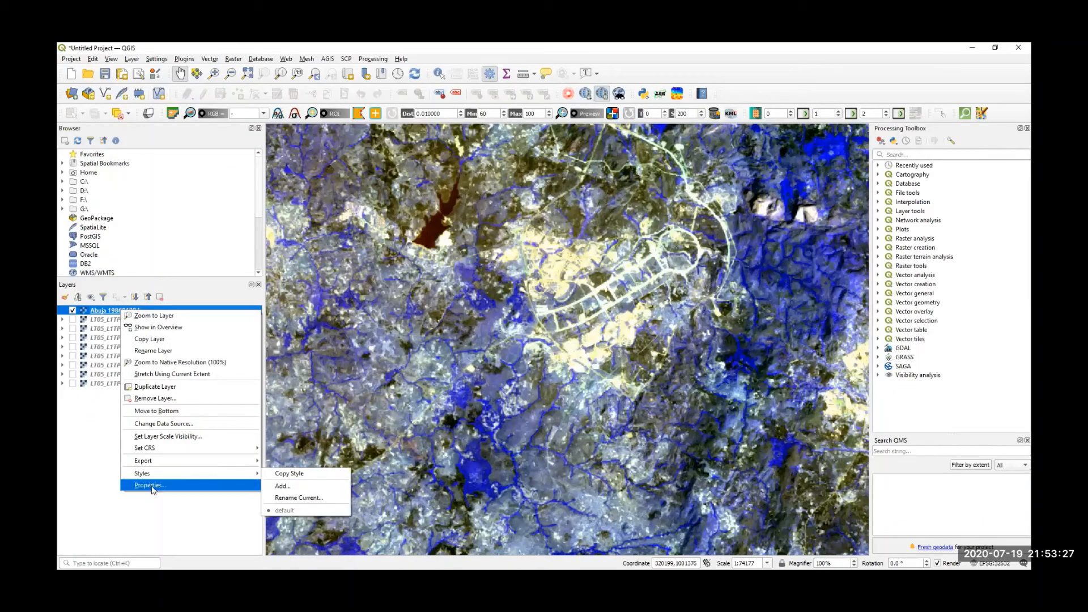
pyautogui.press('Return')
pyautogui.click(529, 131)
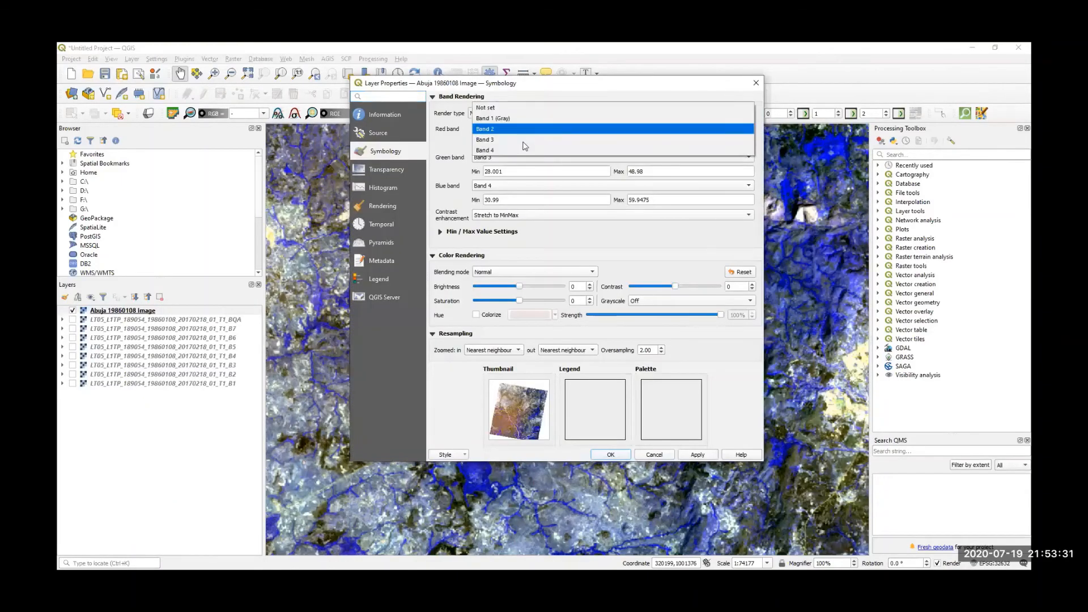
pyautogui.click(525, 146)
pyautogui.click(525, 157)
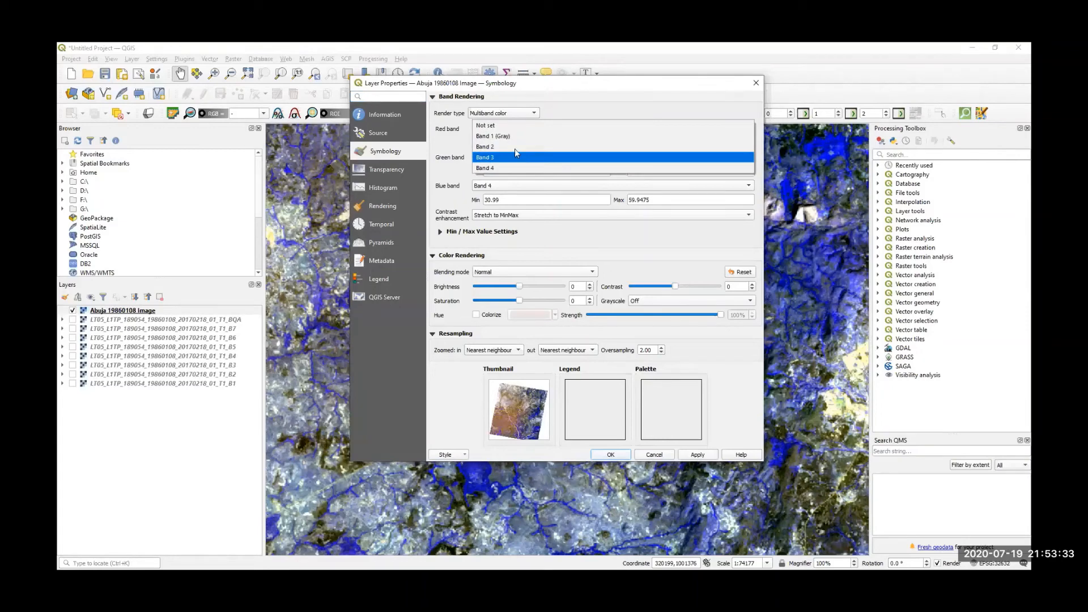
pyautogui.click(514, 147)
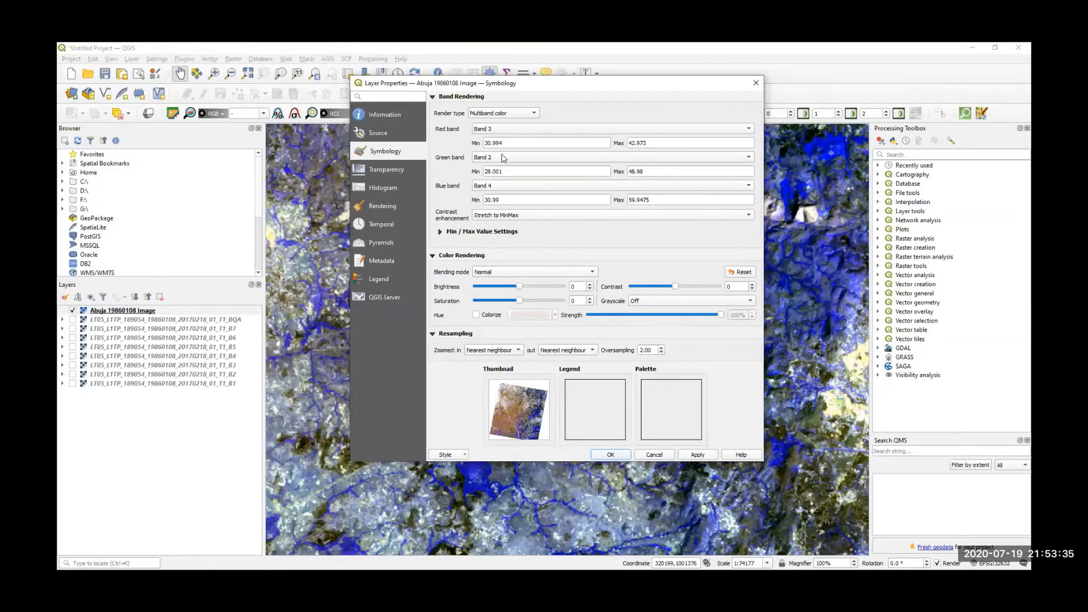
pyautogui.click(502, 186)
pyautogui.click(502, 151)
pyautogui.click(695, 456)
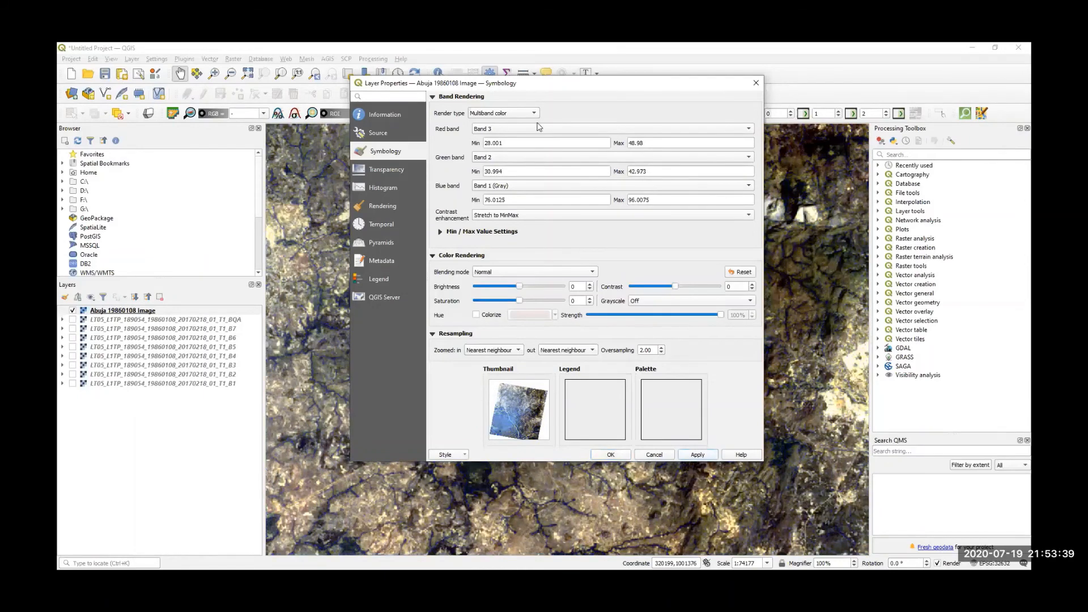
# - Change the Abuja image's green channel to Band 4 for a 3-4-1 combination
pyautogui.click(517, 159)
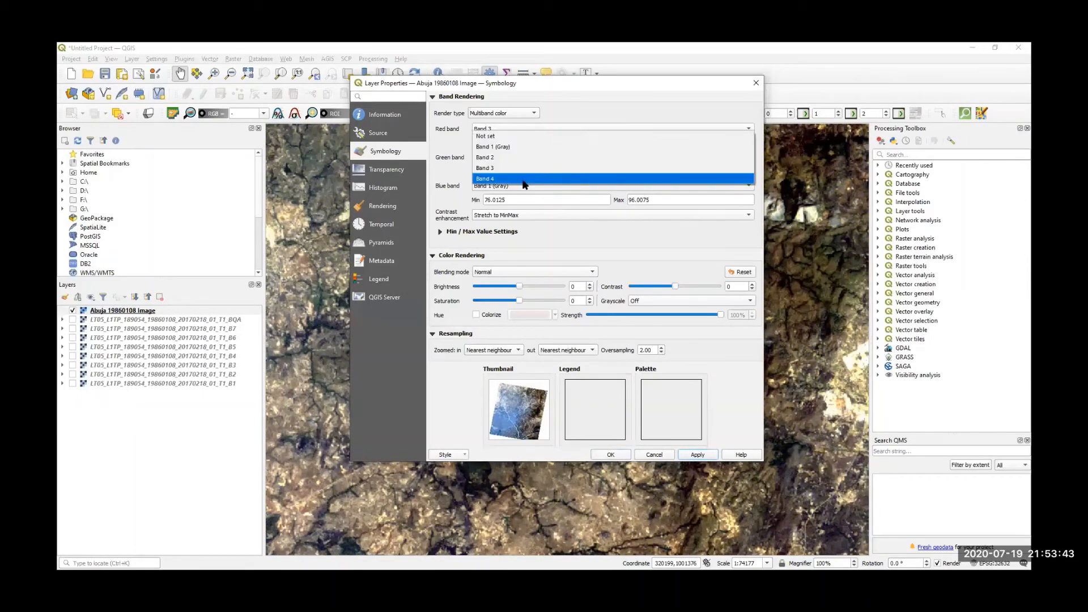
pyautogui.click(524, 179)
pyautogui.click(707, 456)
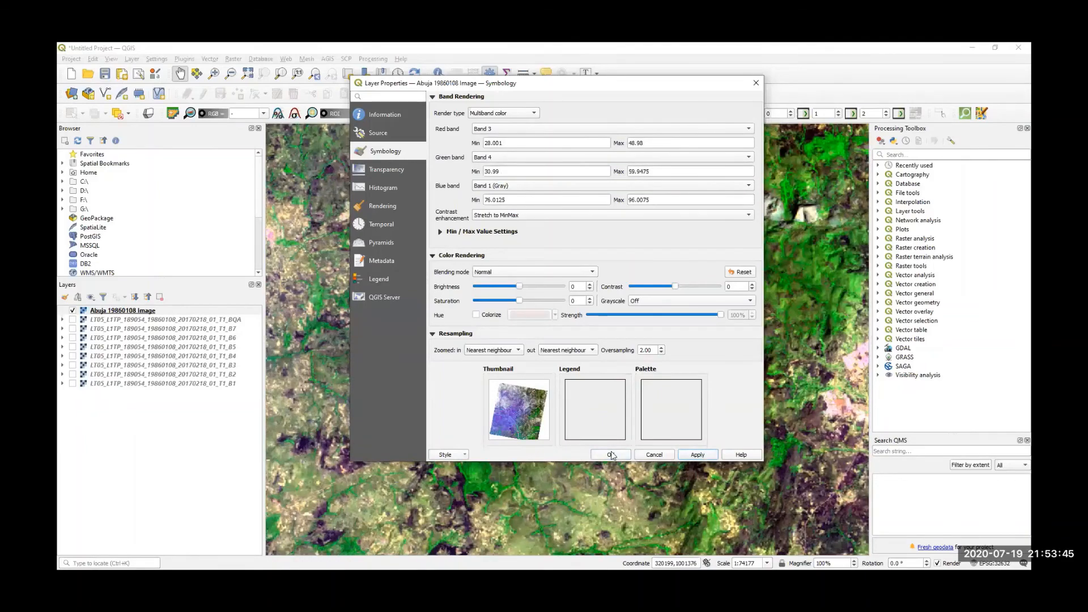
pyautogui.click(612, 455)
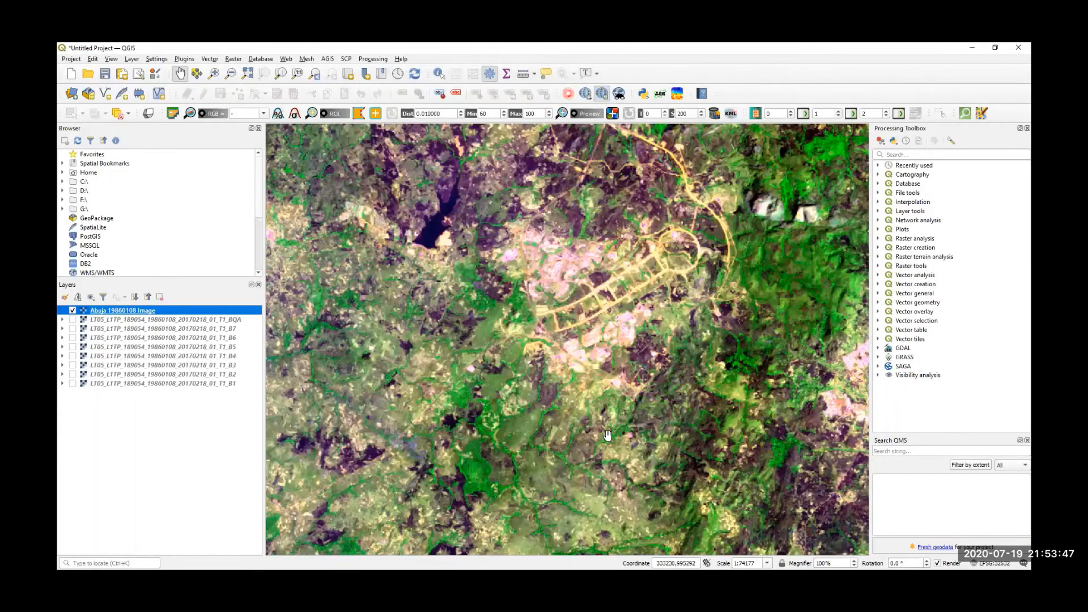
# - Examine the 3-4-1 composite over the scene's northeast corner, including the vegetation, the bright cloud-like patch and the dark lake at close range
pyautogui.scroll(-3, 608, 435)
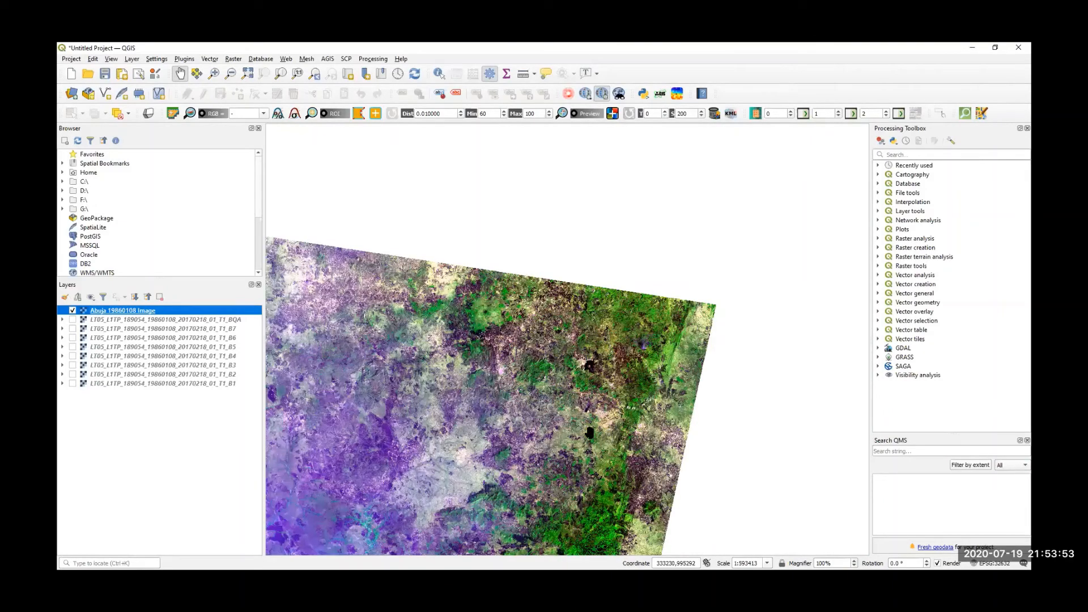
pyautogui.click(606, 257)
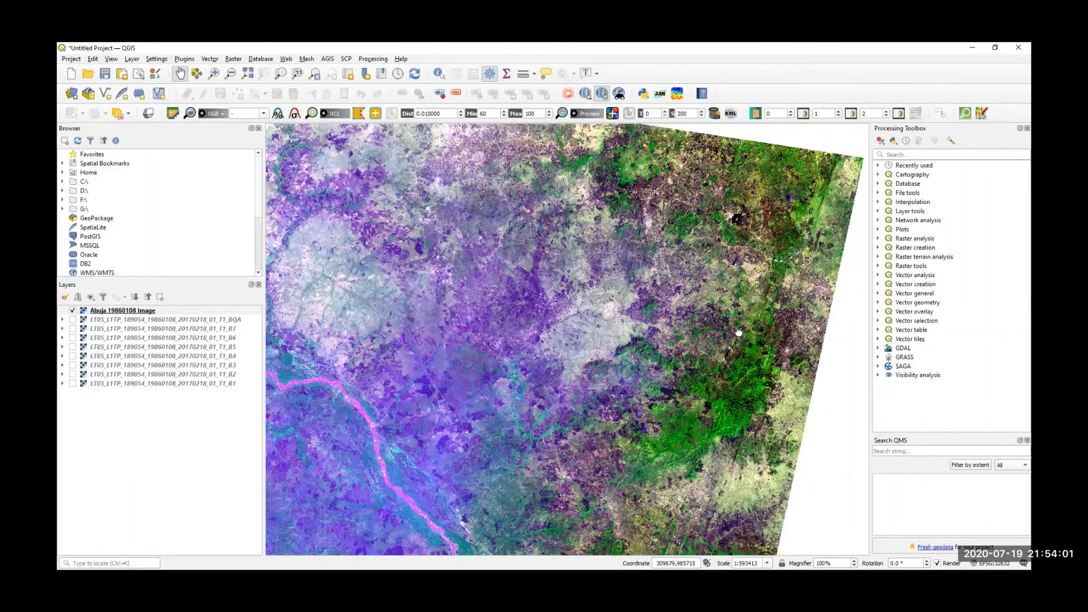
pyautogui.moveTo(738, 332); pyautogui.dragTo(729, 270)
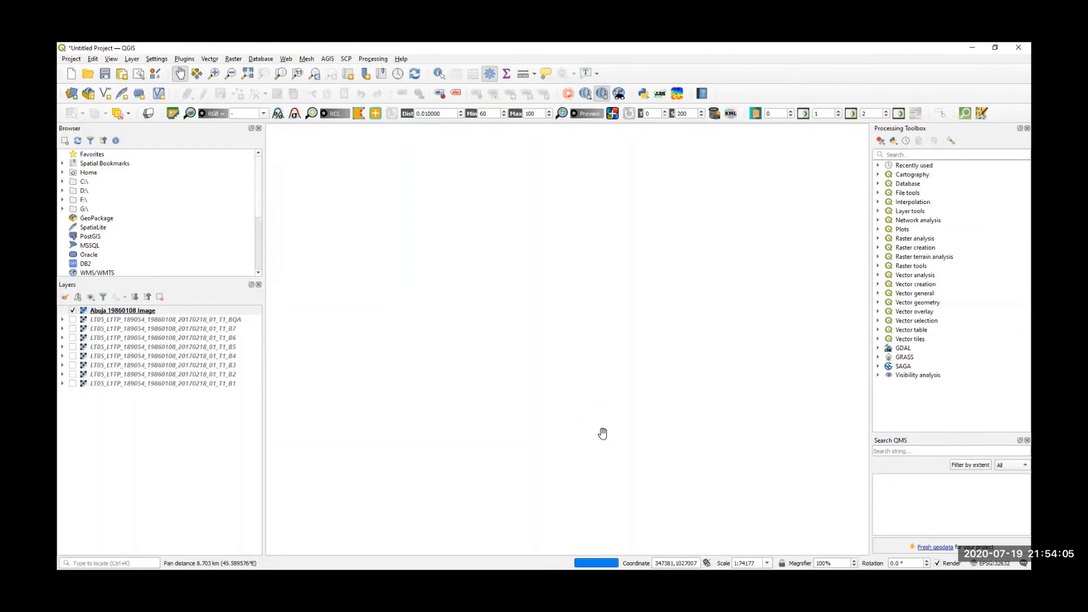
pyautogui.moveTo(627, 412); pyautogui.dragTo(602, 433)
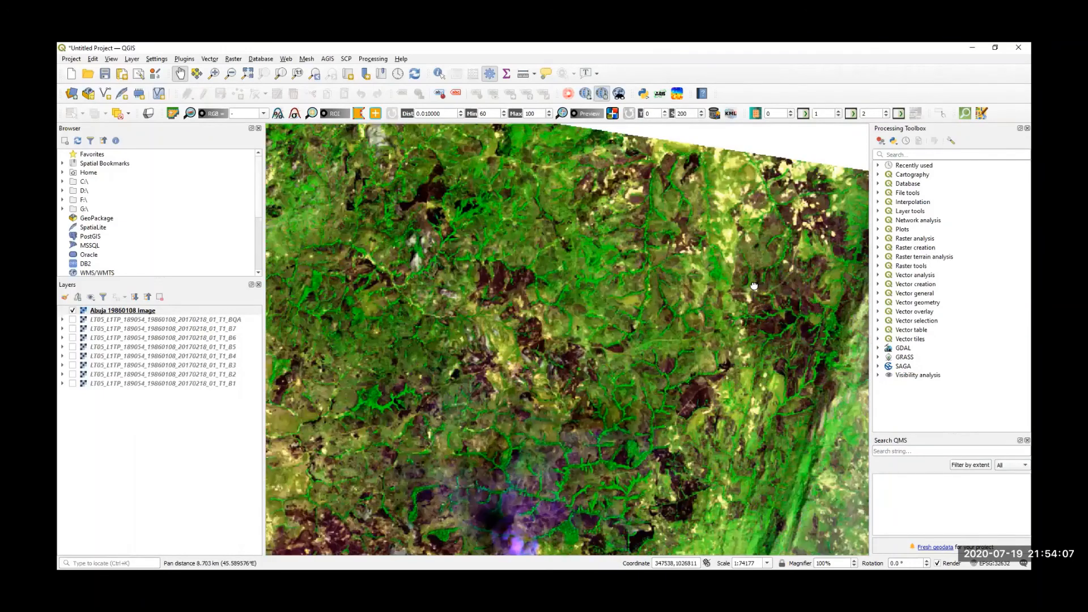
pyautogui.moveTo(753, 285); pyautogui.dragTo(816, 133)
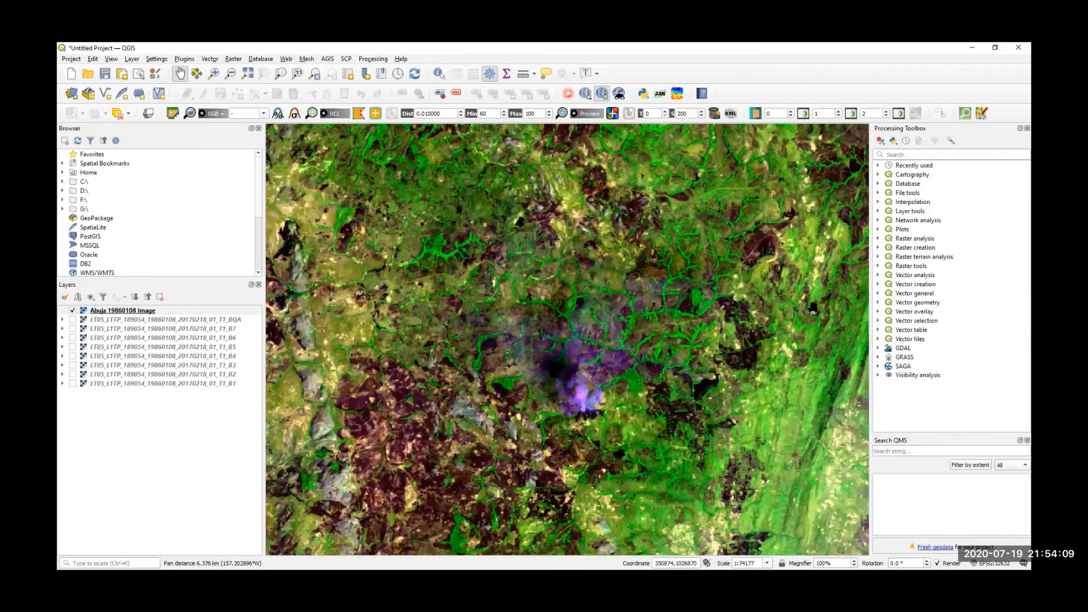
pyautogui.moveTo(644, 408); pyautogui.dragTo(809, 313)
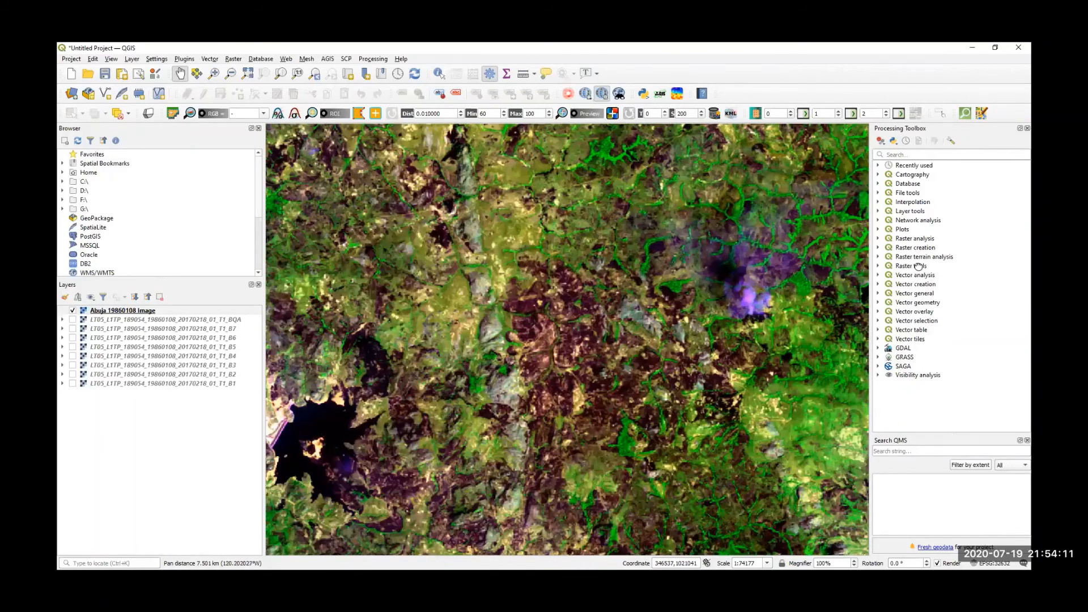
# - Inspect the large western river in the 3-4-1 composite, the central plains, and the green vegetated hills in the east at close range
pyautogui.scroll(-3, 779, 338)
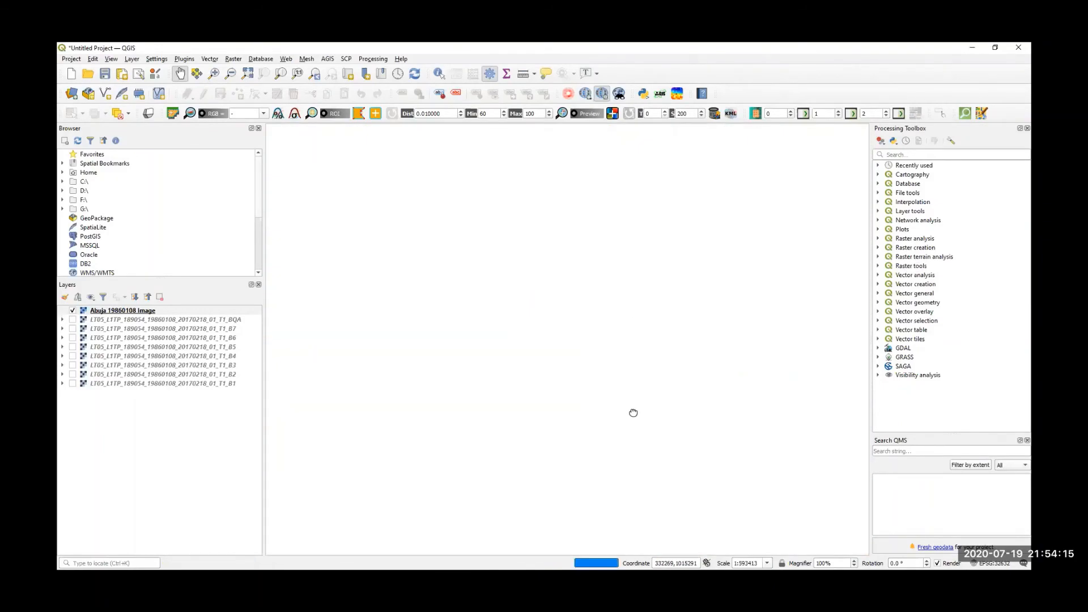
pyautogui.scroll(1, 498, 354)
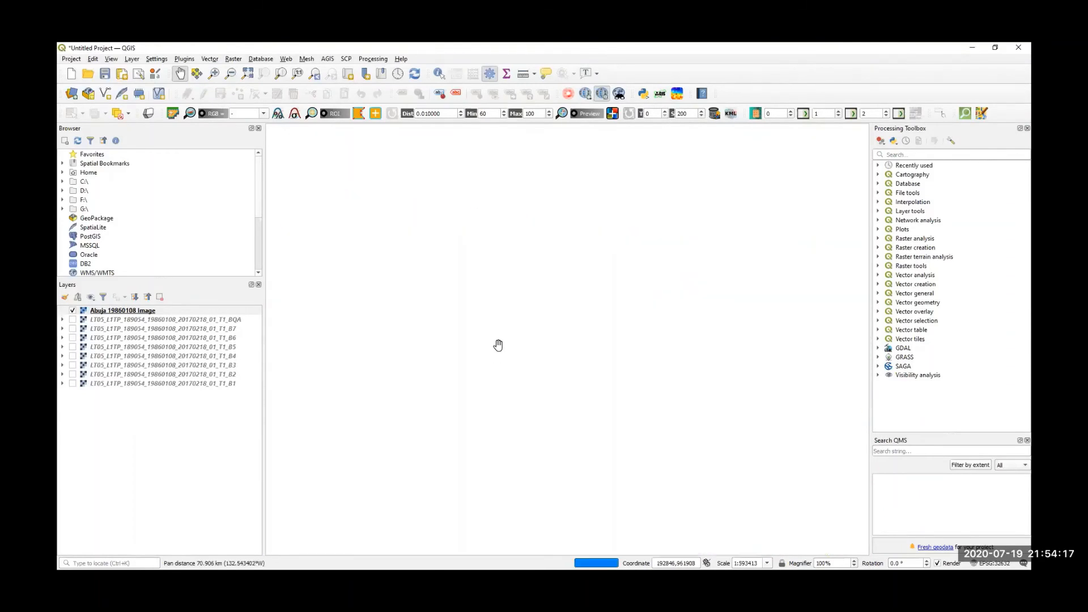
pyautogui.scroll(2, 498, 344)
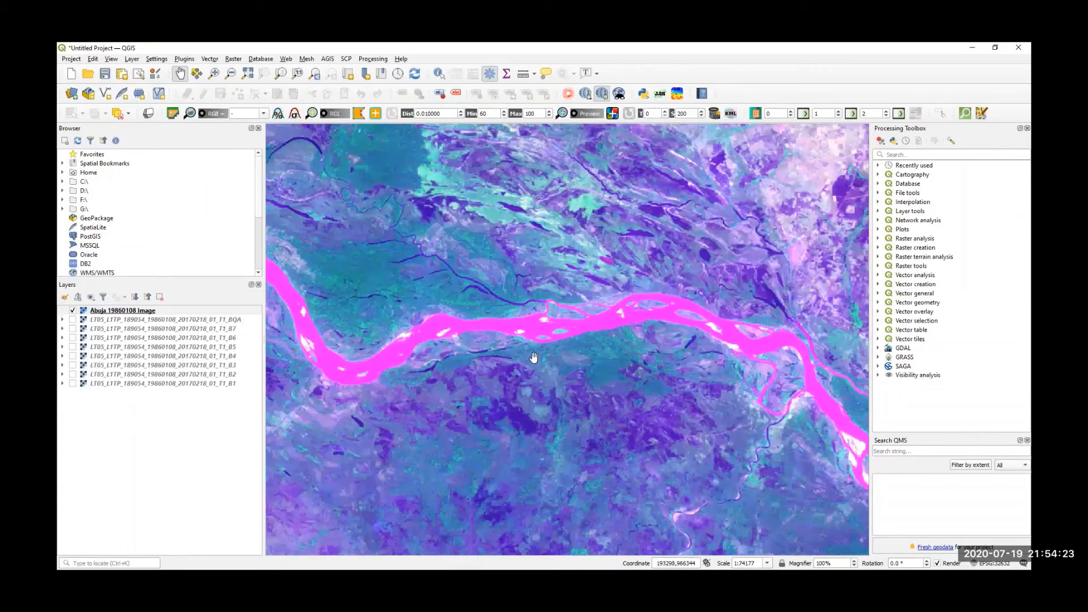
pyautogui.scroll(-2, 552, 349)
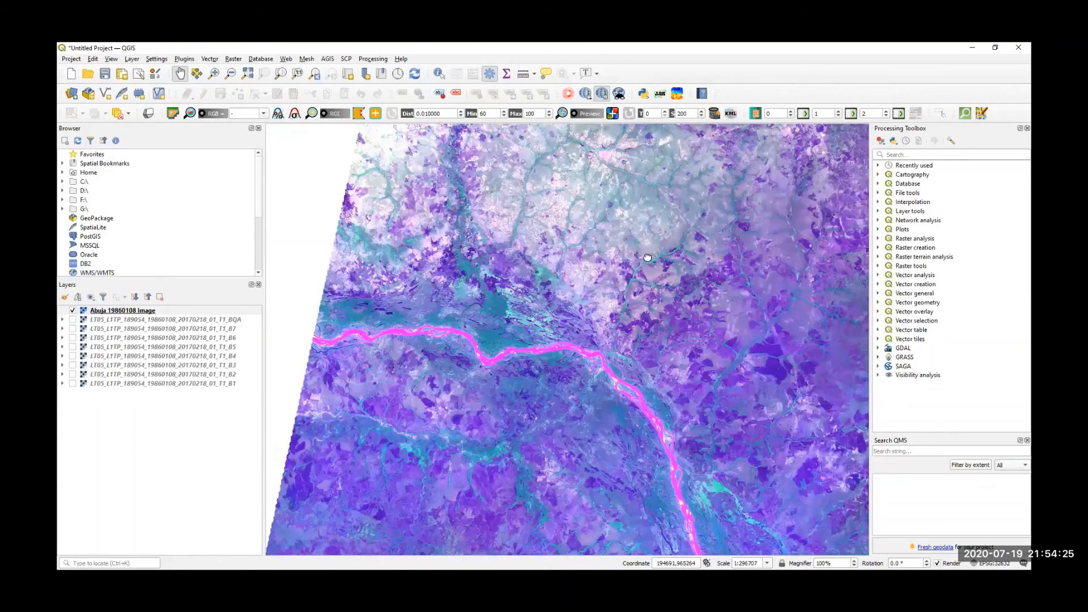
pyautogui.moveTo(648, 257); pyautogui.dragTo(474, 363)
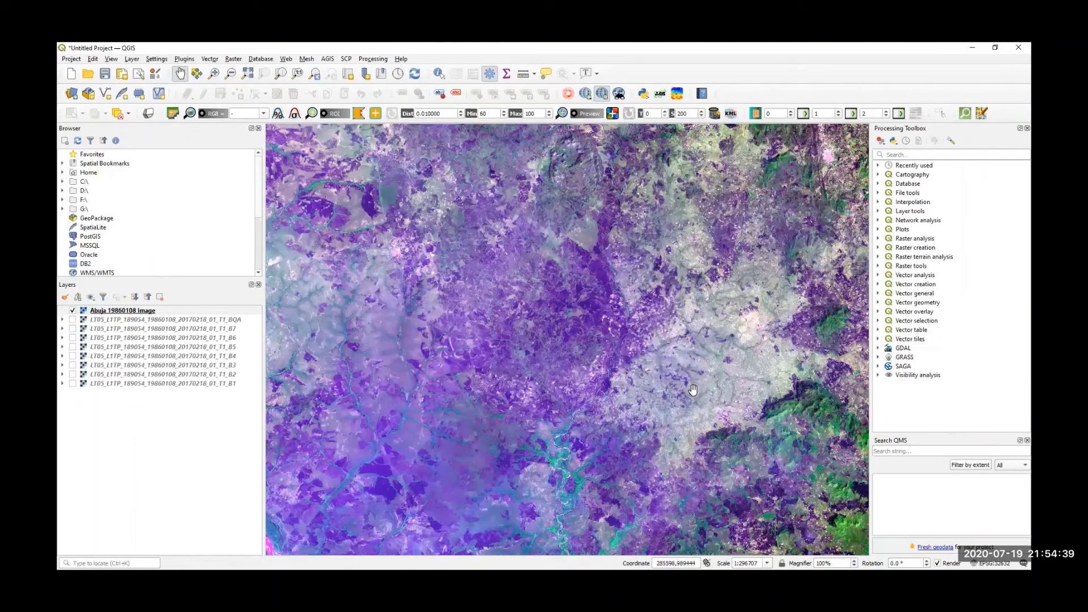
pyautogui.moveTo(546, 284); pyautogui.dragTo(718, 288)
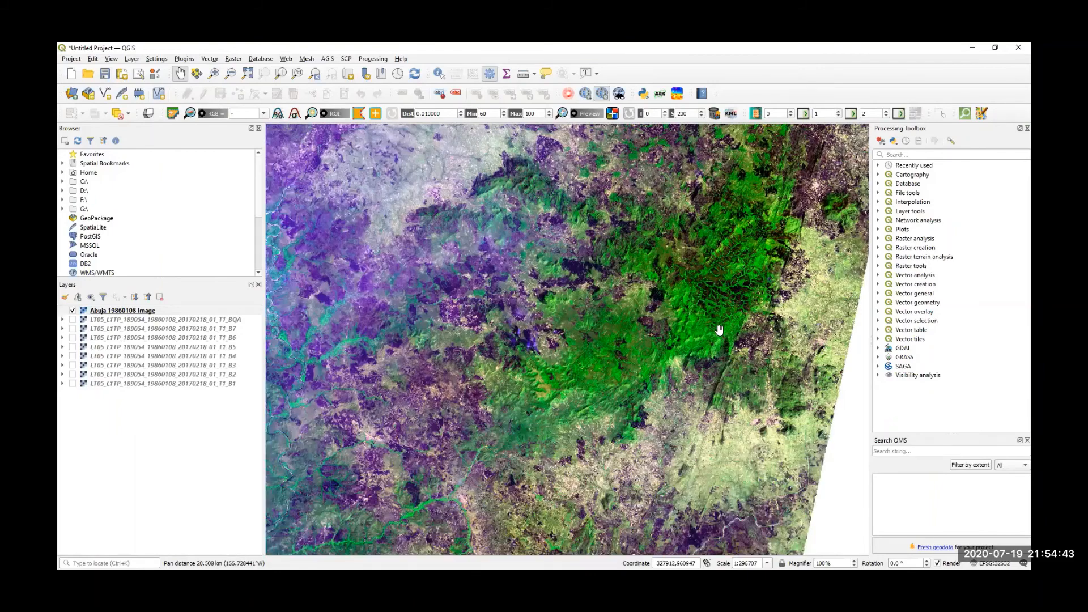
pyautogui.scroll(2, 693, 346)
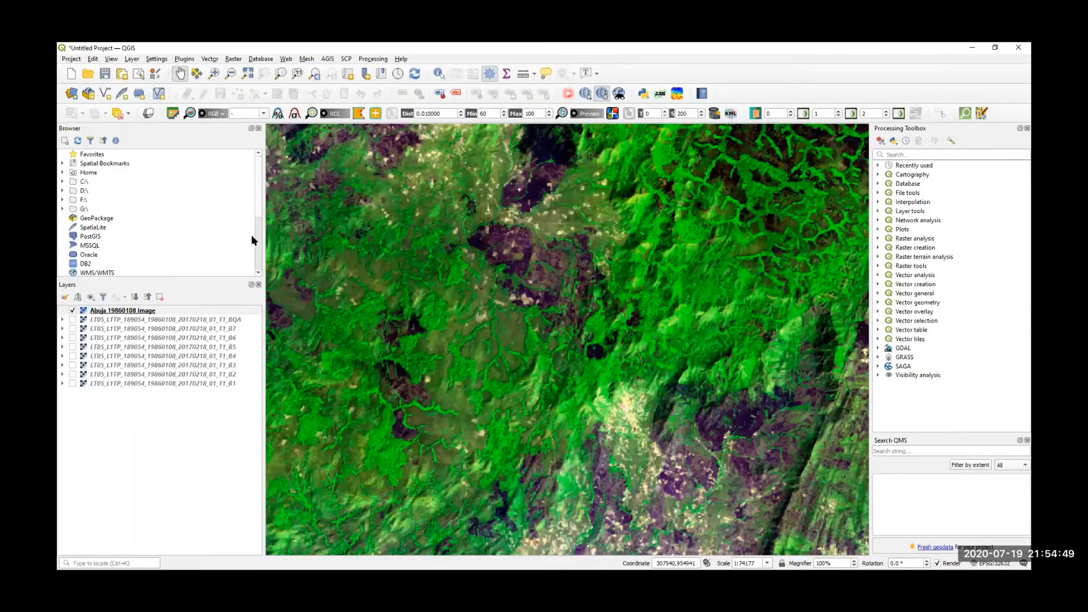
# - Add the Google Satellite Hybrid basemap to the project and move it beneath all the Landsat layers
pyautogui.scroll(-2, 250, 234)
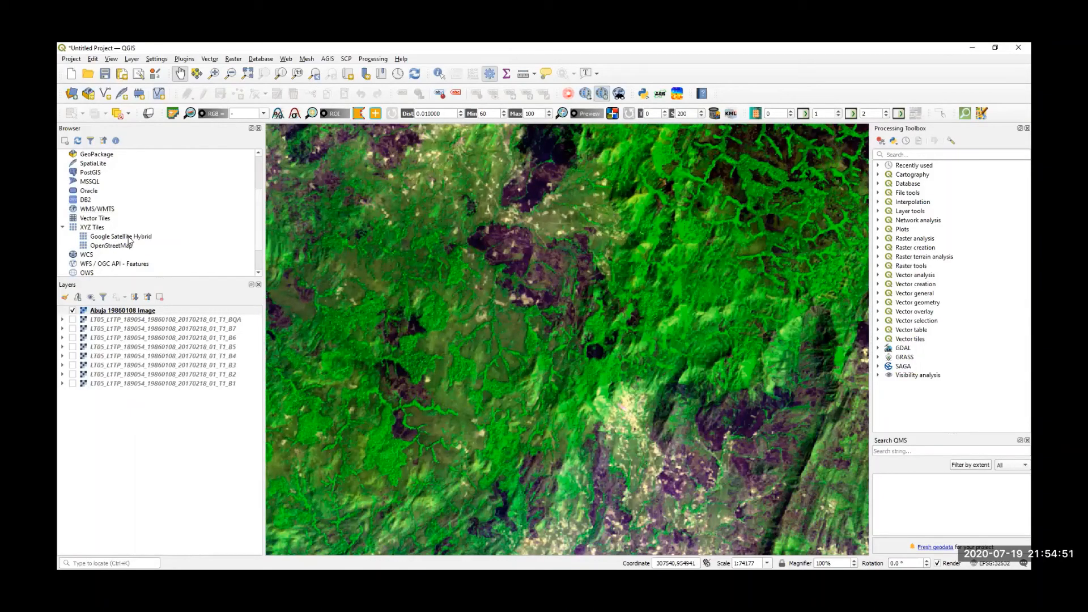
pyautogui.doubleClick(121, 236)
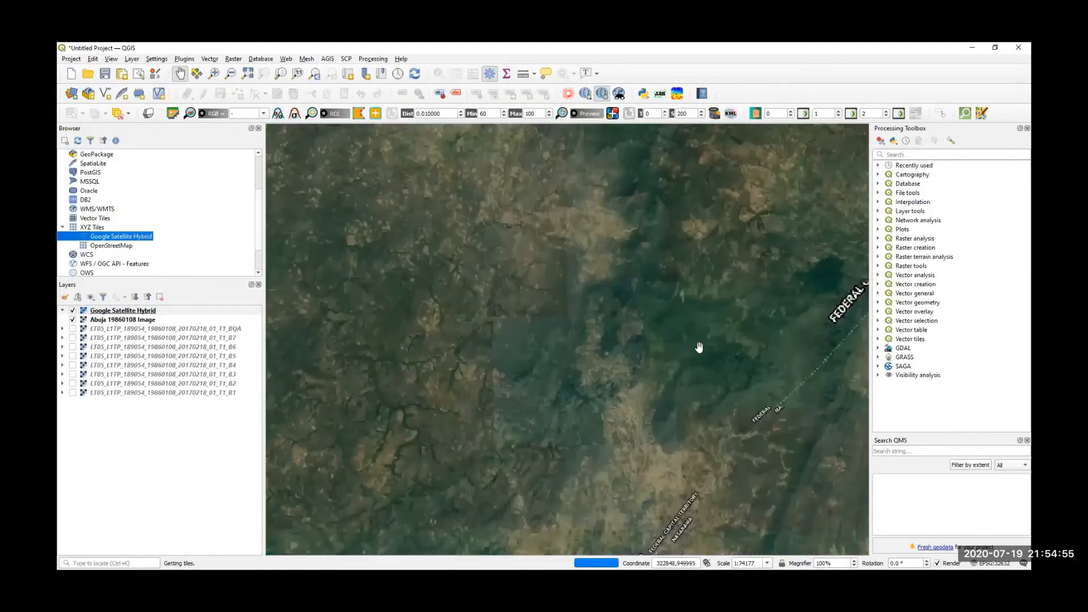
pyautogui.moveTo(124, 314); pyautogui.dragTo(130, 405)
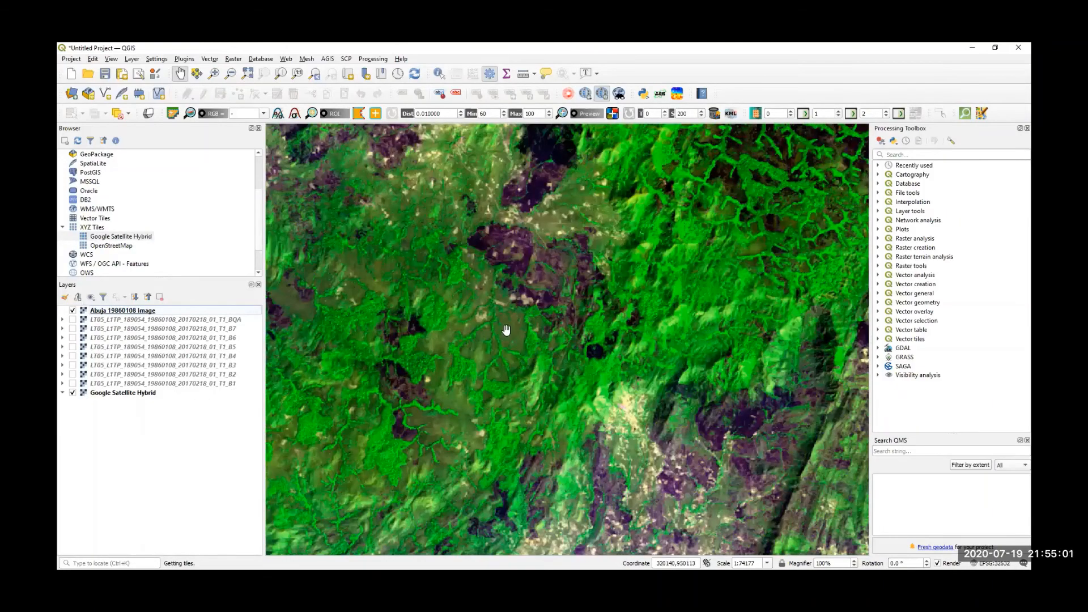
# - Compare the Abuja image with the satellite basemap over the hills by hiding the image and showing it again
pyautogui.moveTo(514, 249); pyautogui.dragTo(507, 329)
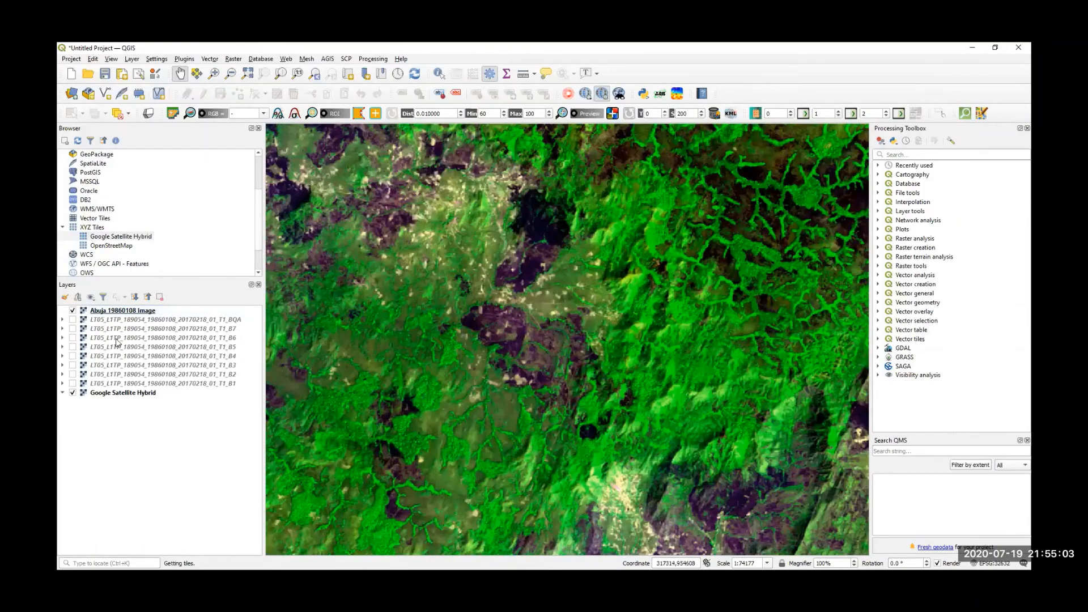
pyautogui.click(72, 311)
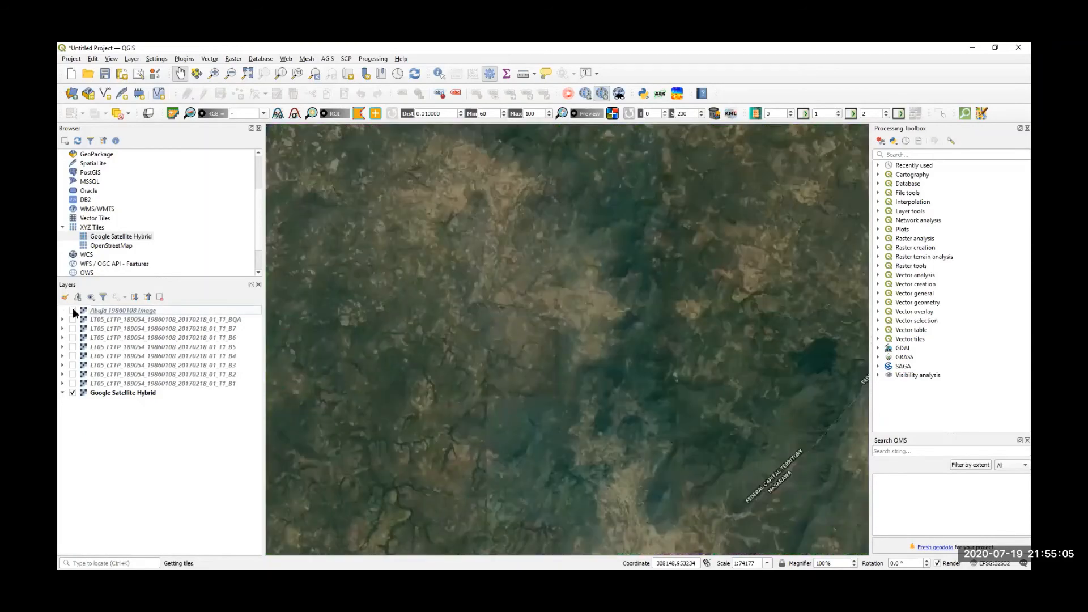
pyautogui.scroll(1, 659, 299)
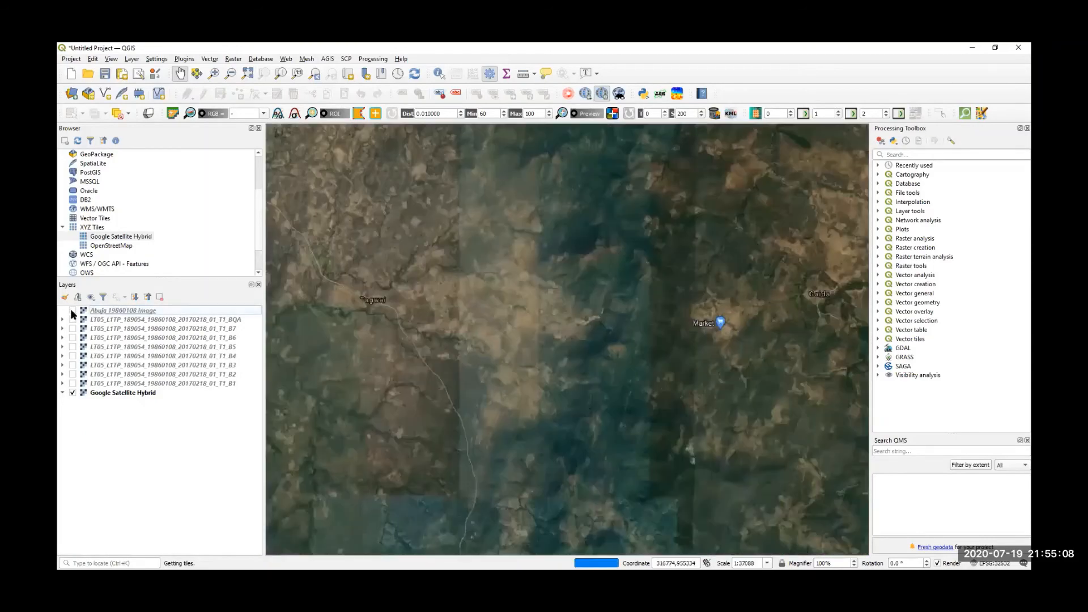
pyautogui.click(72, 311)
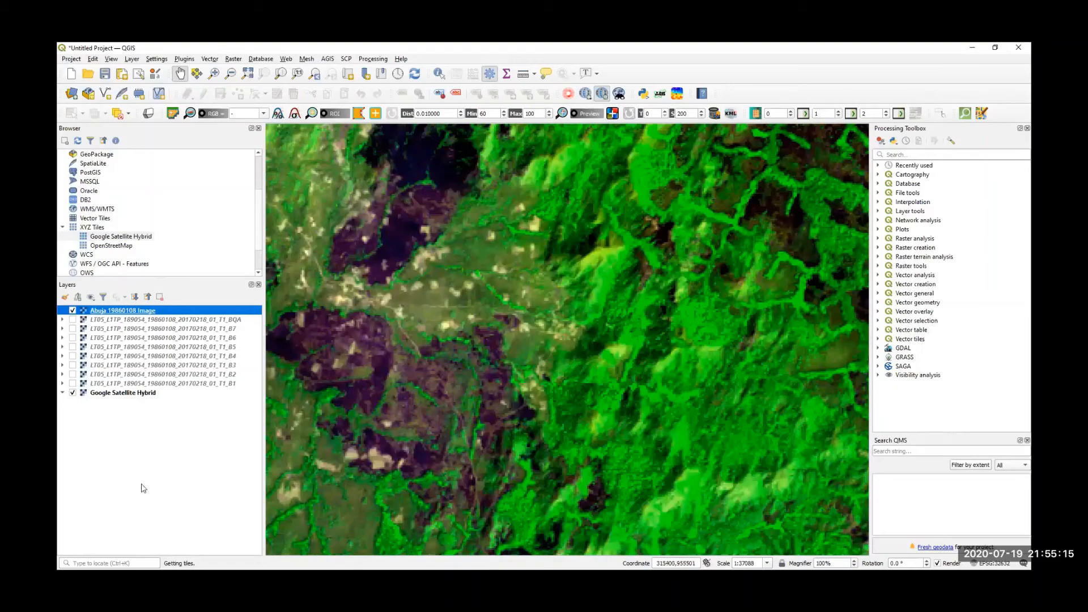
# - Set the Abuja image's band combination to Band 4 for red, Band 3 for green and Band 2 for blue
pyautogui.rightClick(110, 312)
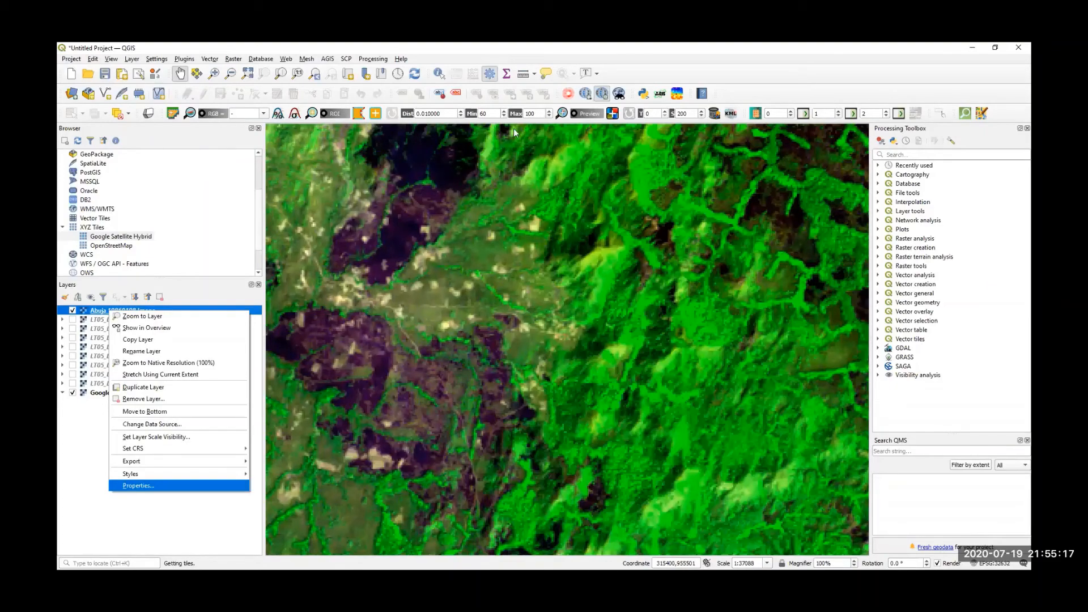
pyautogui.press('Return')
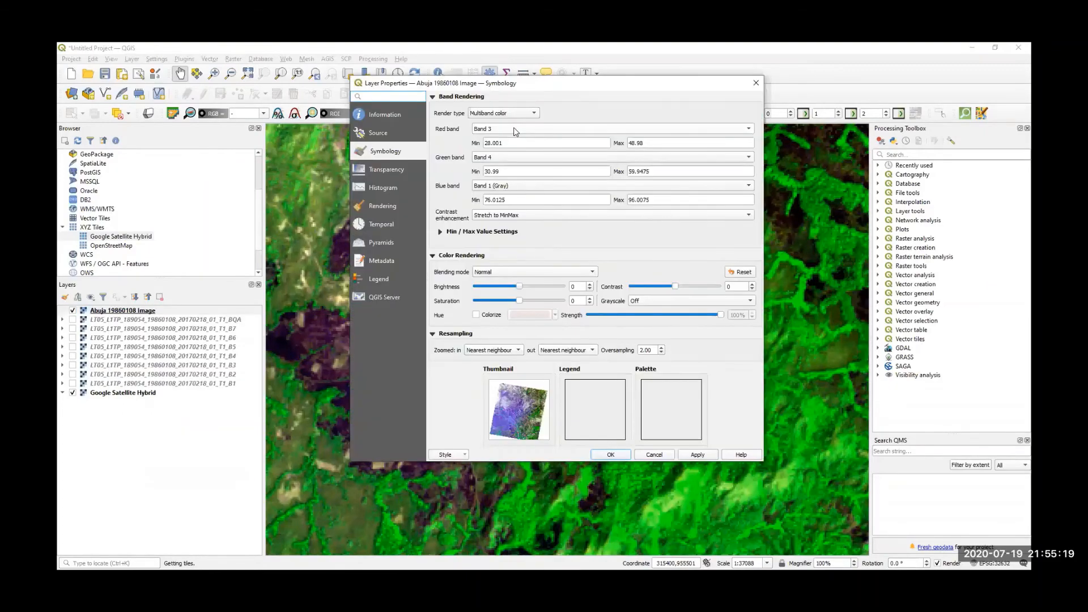
pyautogui.click(516, 156)
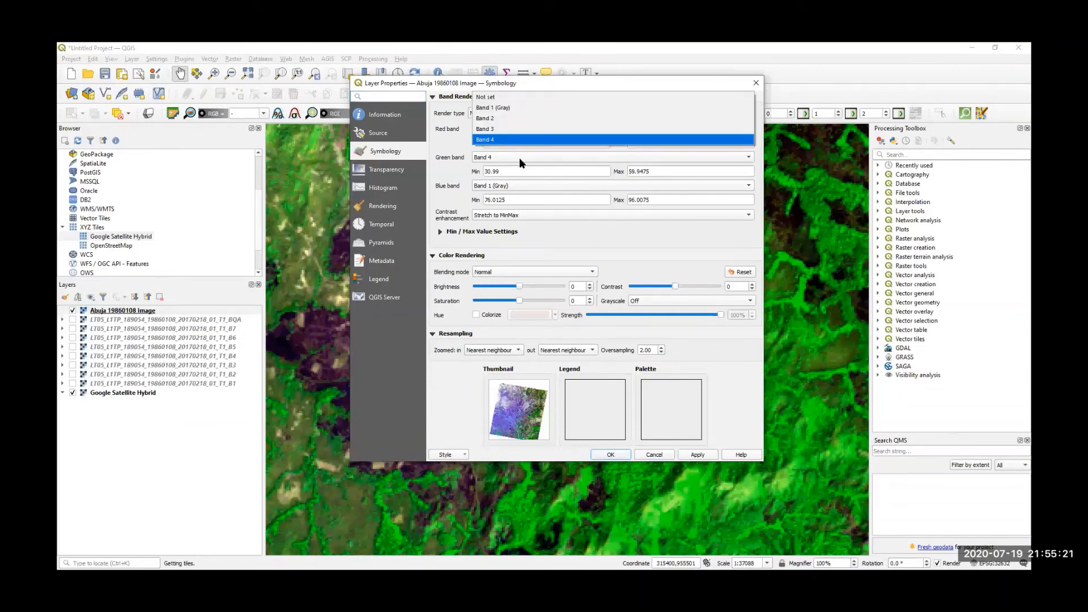
pyautogui.click(520, 159)
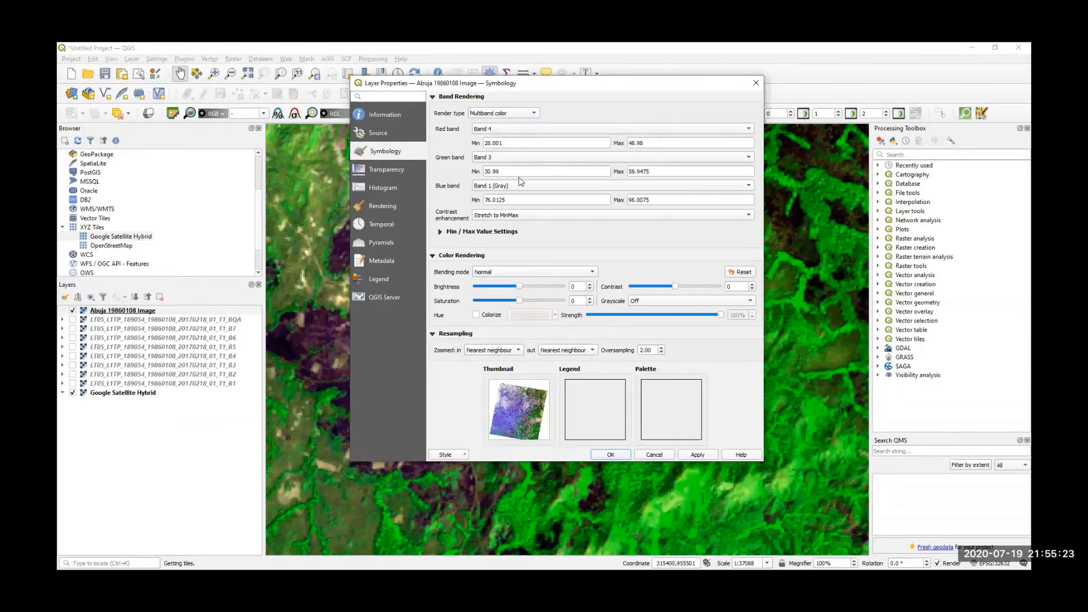
pyautogui.scroll(-1, 508, 189)
pyautogui.click(695, 456)
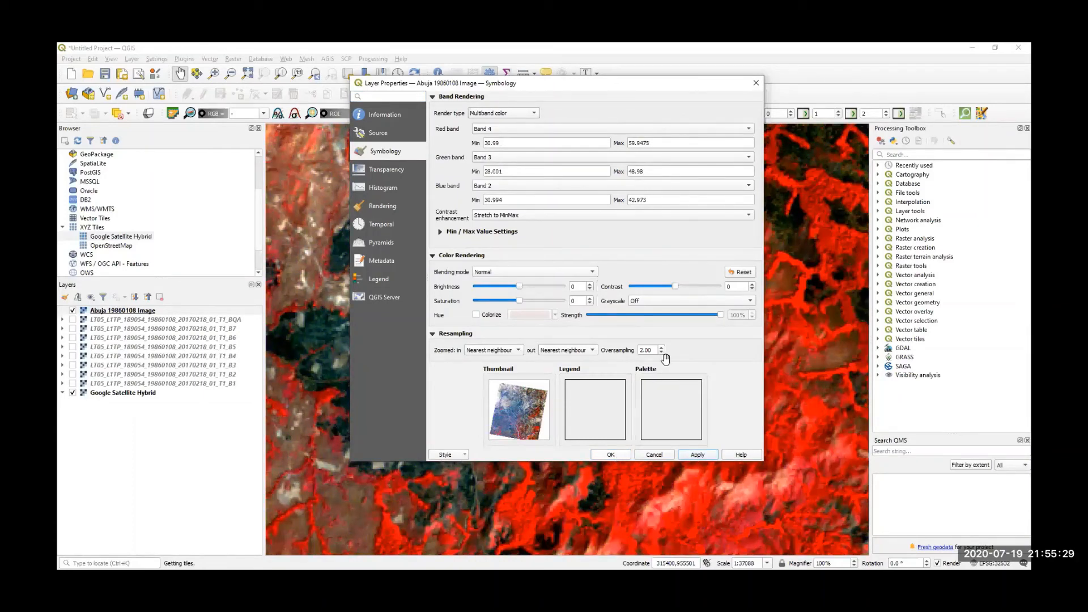
# - Examine the 4-3-2 composite across the scene, from the vegetated eastern hills to the large western river and the full image extent
pyautogui.scroll(-1, 661, 347)
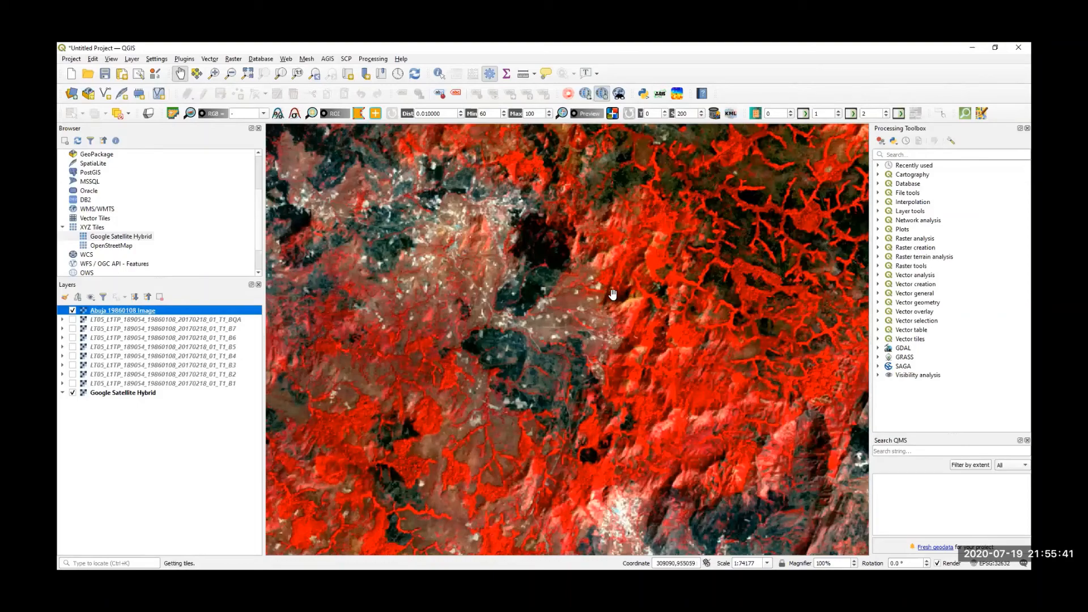
pyautogui.scroll(-2, 587, 311)
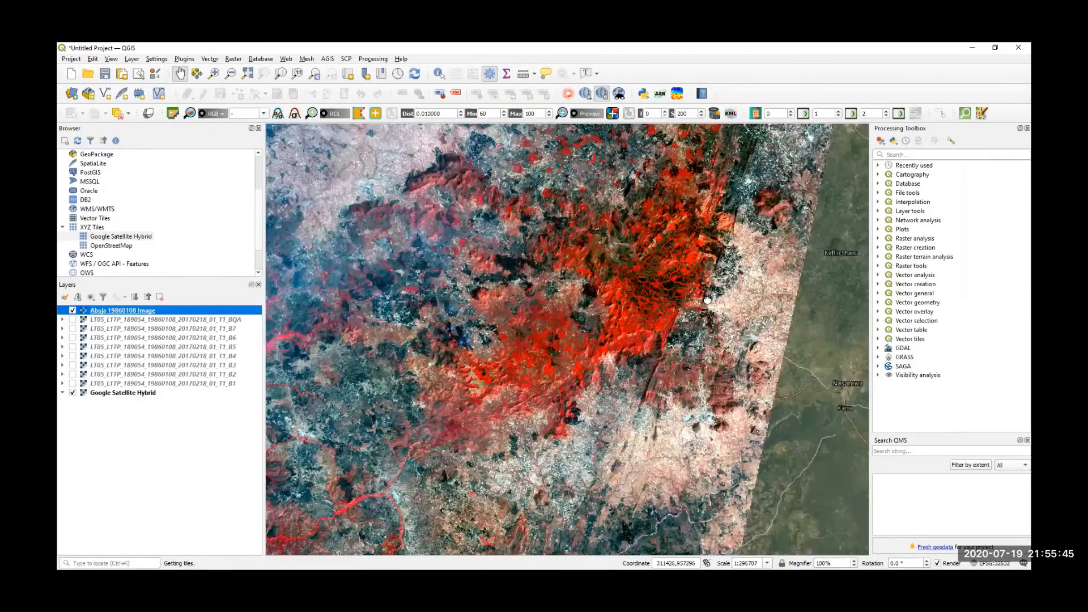
pyautogui.moveTo(481, 310); pyautogui.dragTo(668, 299)
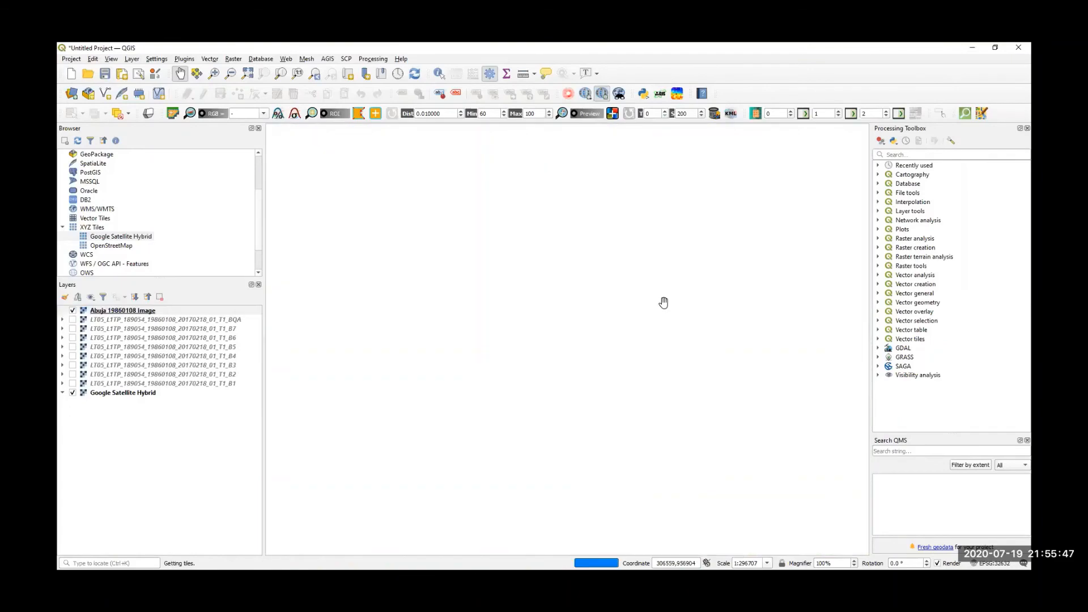
pyautogui.scroll(-1, 610, 370)
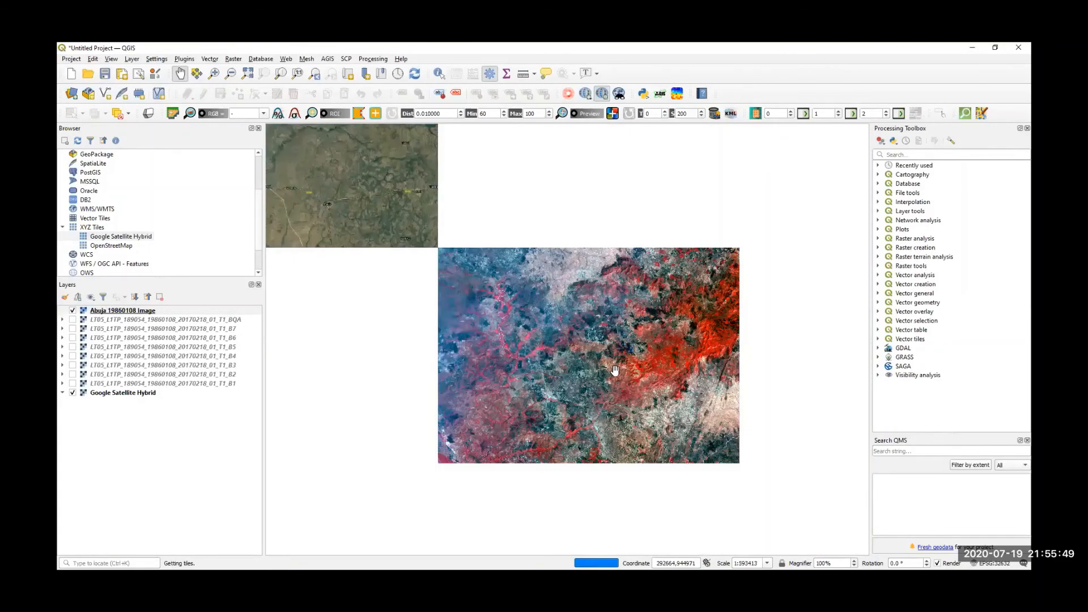
pyautogui.moveTo(536, 251); pyautogui.dragTo(639, 274)
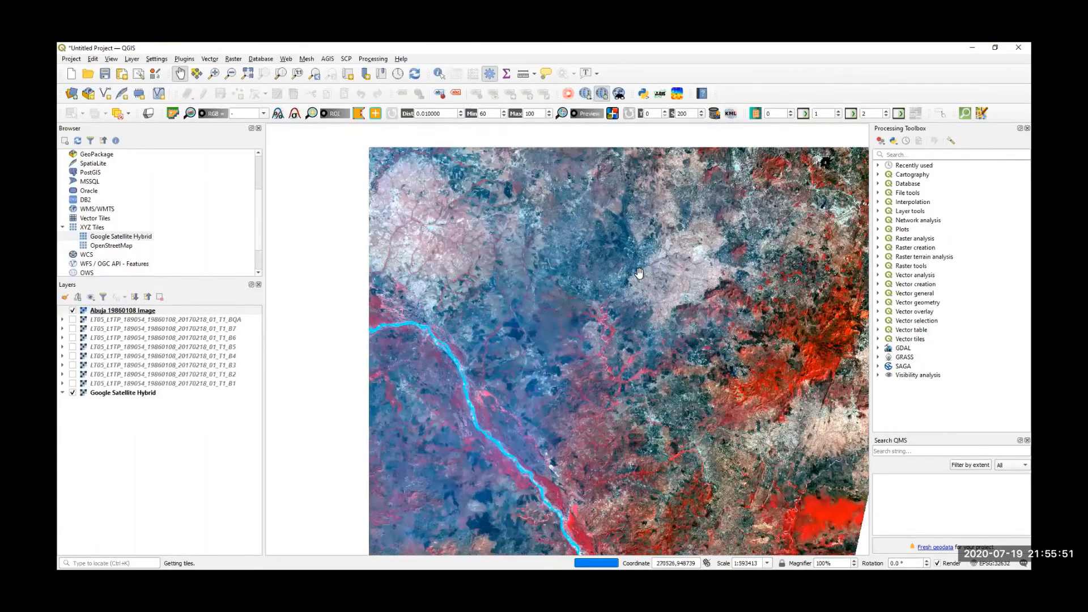
pyautogui.moveTo(587, 362); pyautogui.dragTo(511, 342)
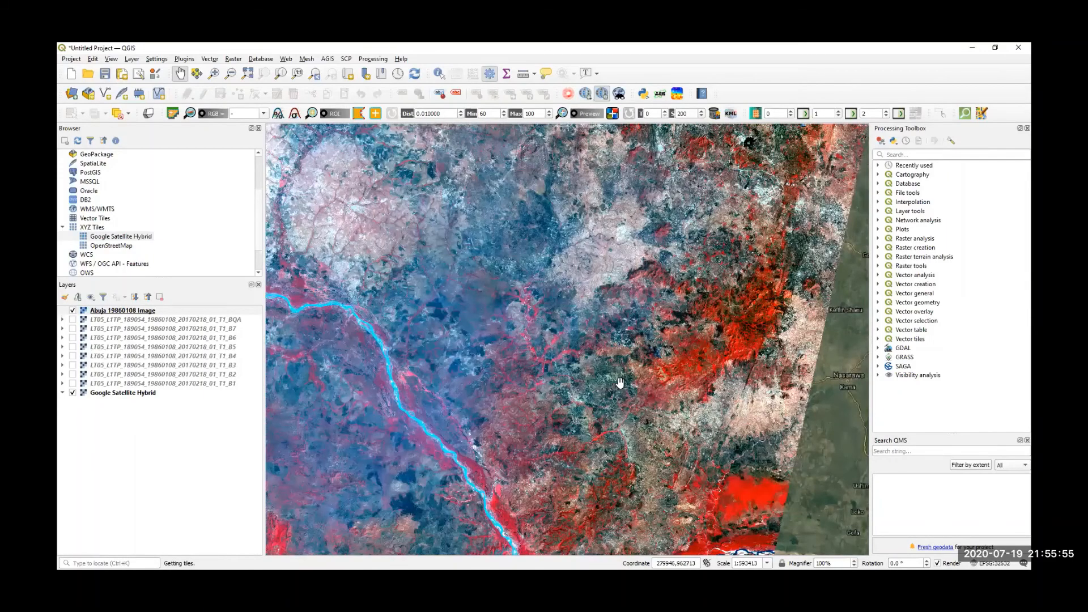
pyautogui.scroll(-1, 620, 382)
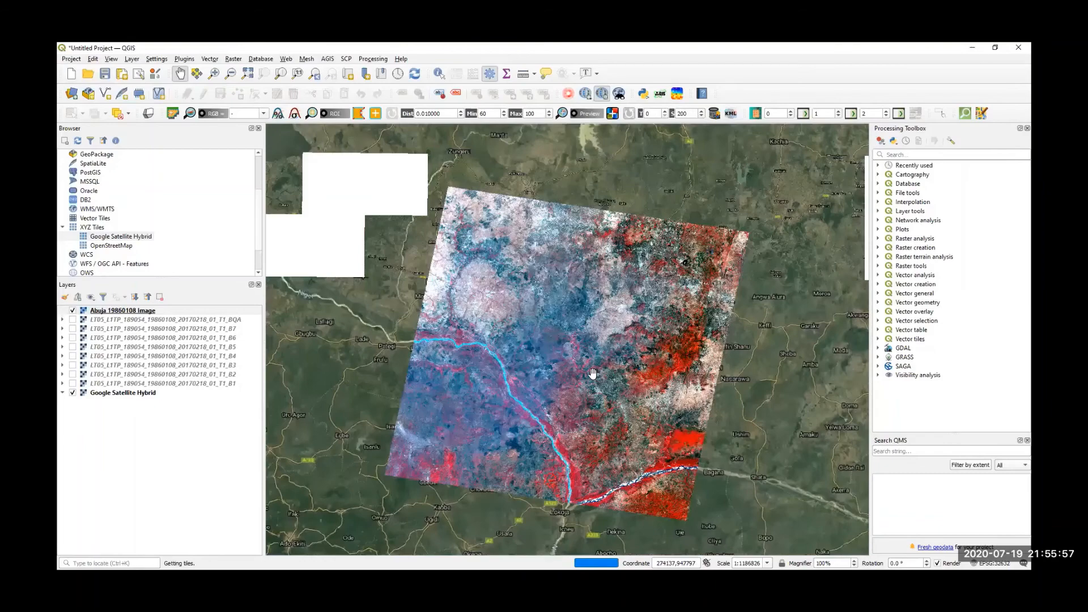
pyautogui.scroll(2, 593, 373)
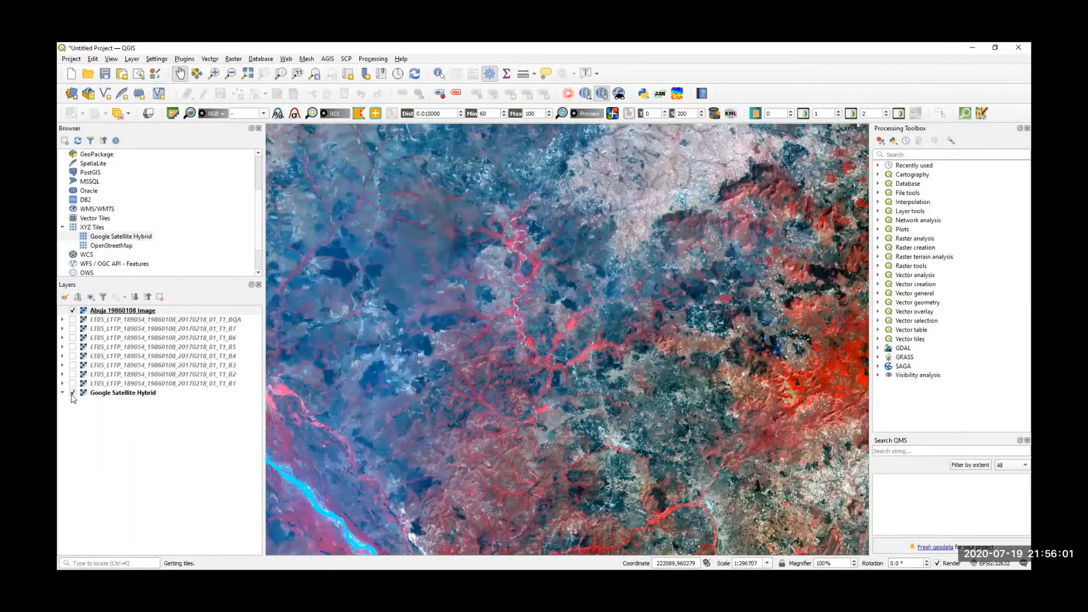
# - Hide the Google Satellite Hybrid basemap
pyautogui.click(75, 394)
pyautogui.click(74, 393)
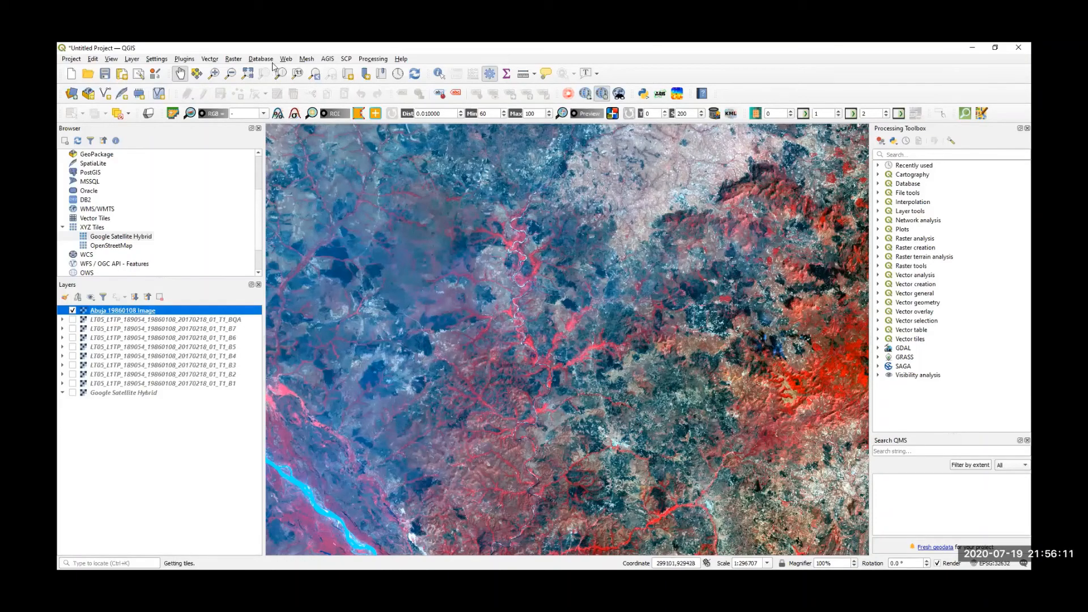
# - Set up Clip Raster by Extent for the Abuja image, using the map canvas extent and a nodata value of 0
pyautogui.click(233, 61)
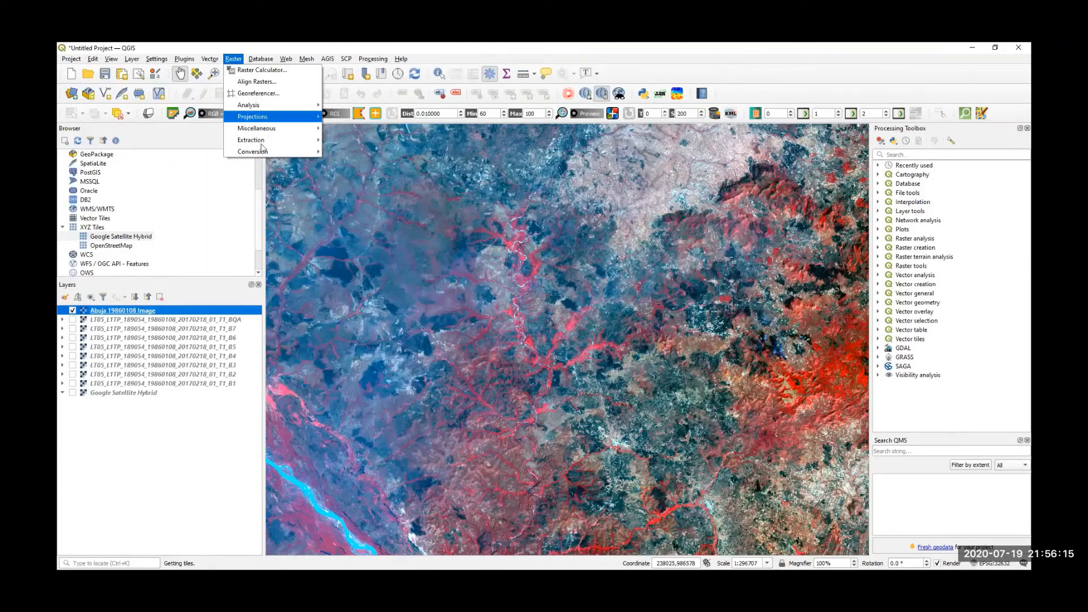
pyautogui.moveTo(274, 142)
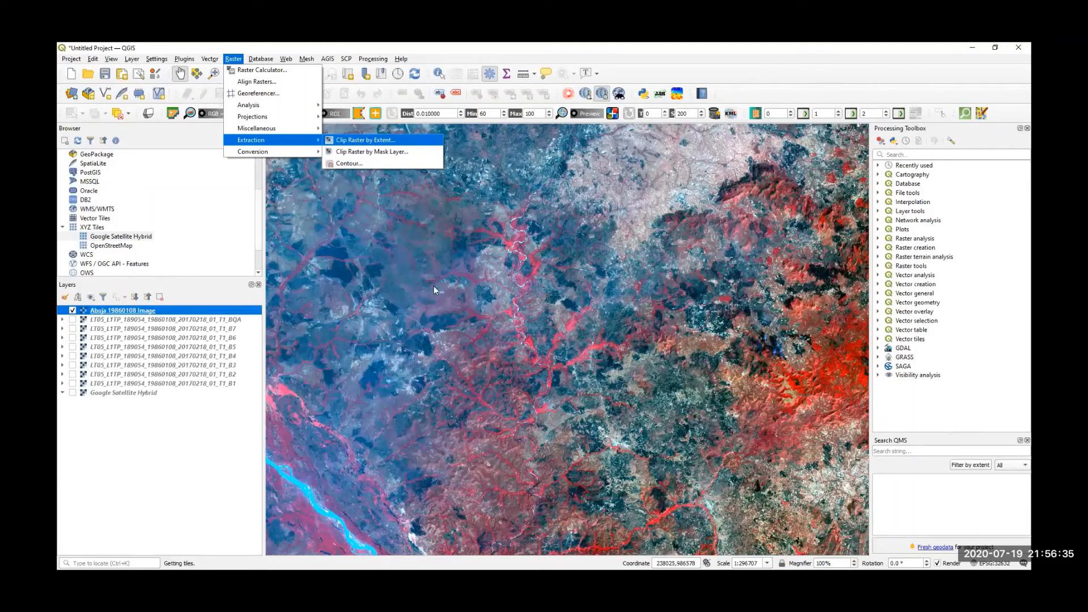
pyautogui.click(365, 140)
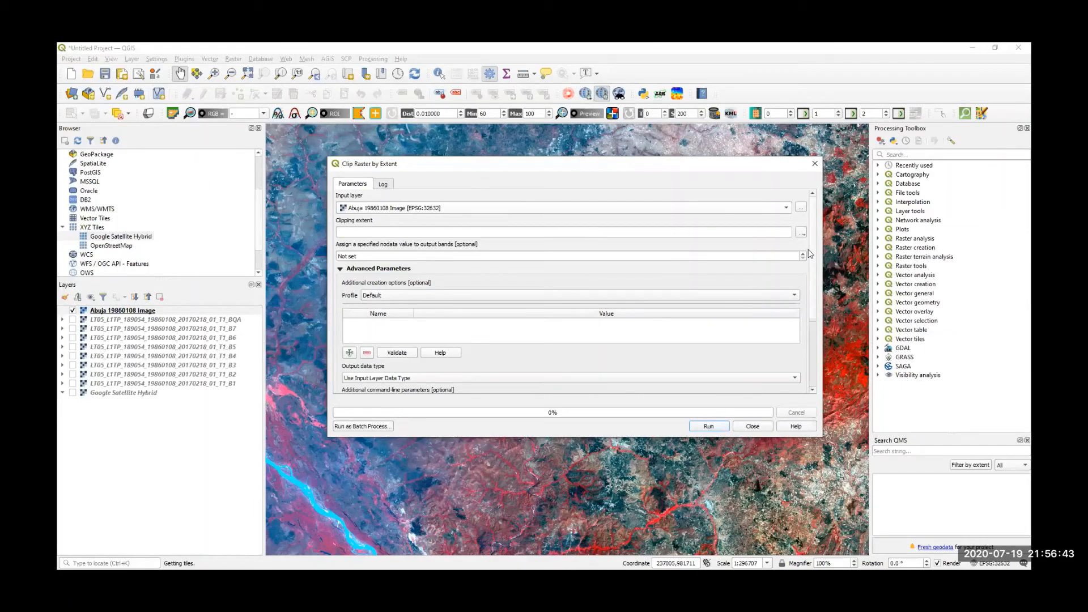
pyautogui.scroll(-3, 805, 260)
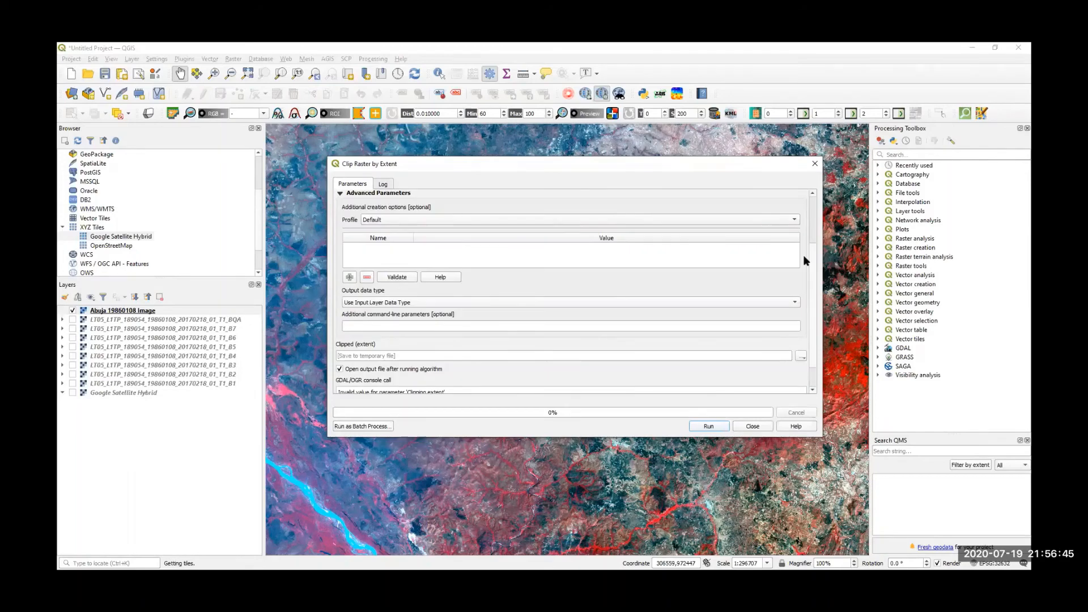
pyautogui.scroll(2, 803, 255)
pyautogui.scroll(1, 519, 212)
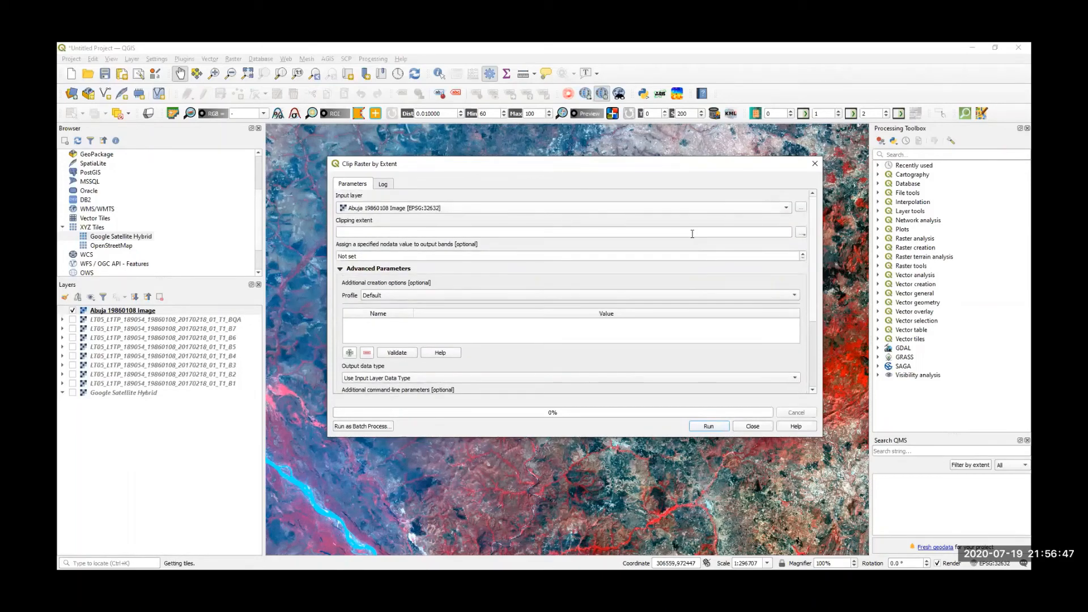
pyautogui.click(801, 233)
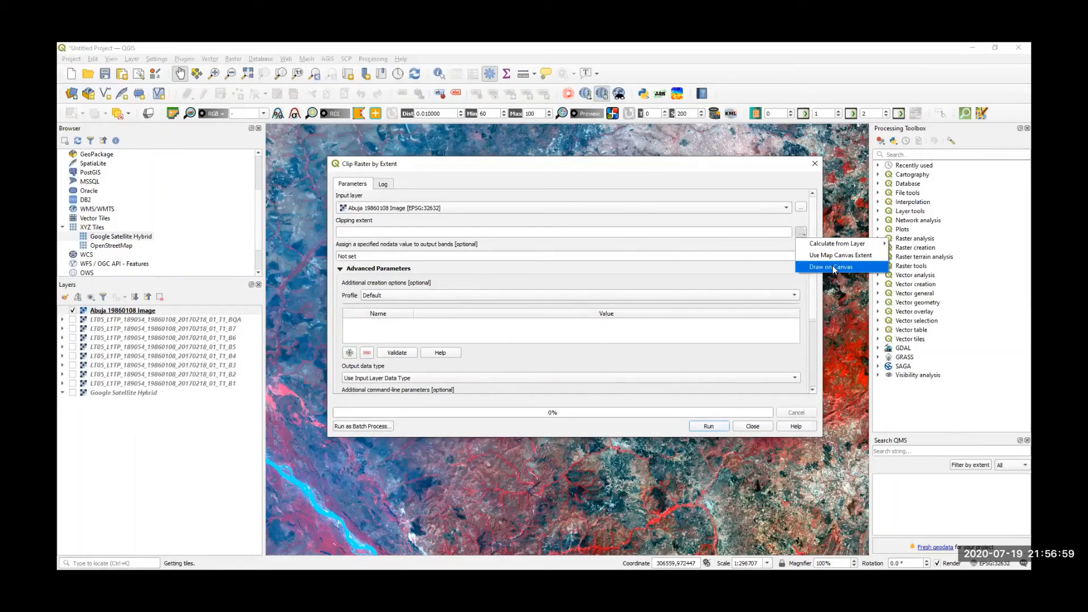
pyautogui.press('Up')
pyautogui.press('Return')
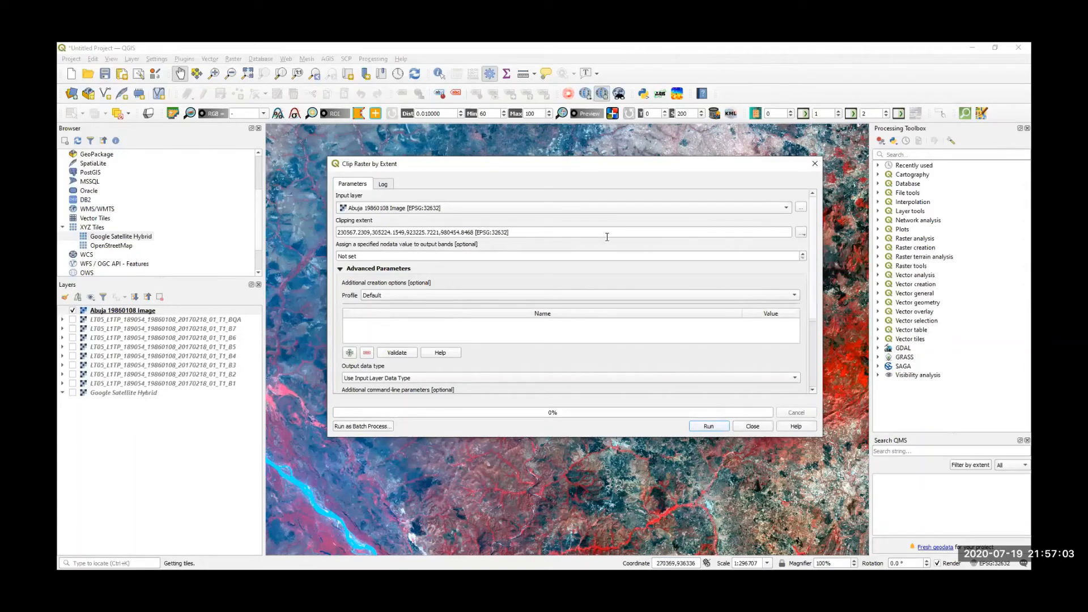
pyautogui.click(366, 257)
pyautogui.write('0')
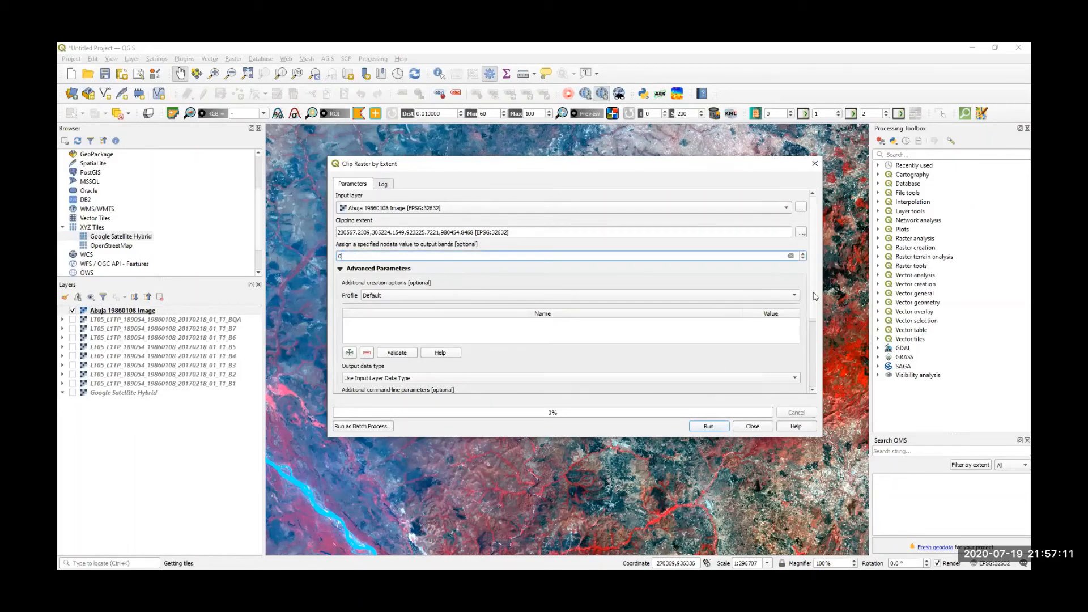
# - Run the clip with a temporary output file, close the tool and hide the original Abuja image
pyautogui.scroll(-1, 812, 317)
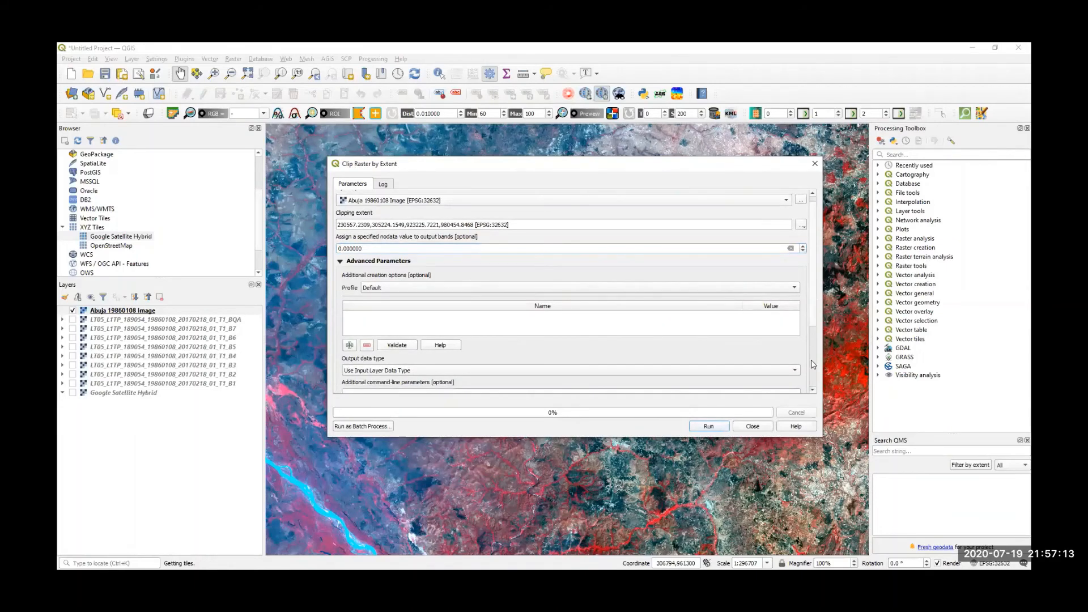
pyautogui.scroll(-3, 813, 364)
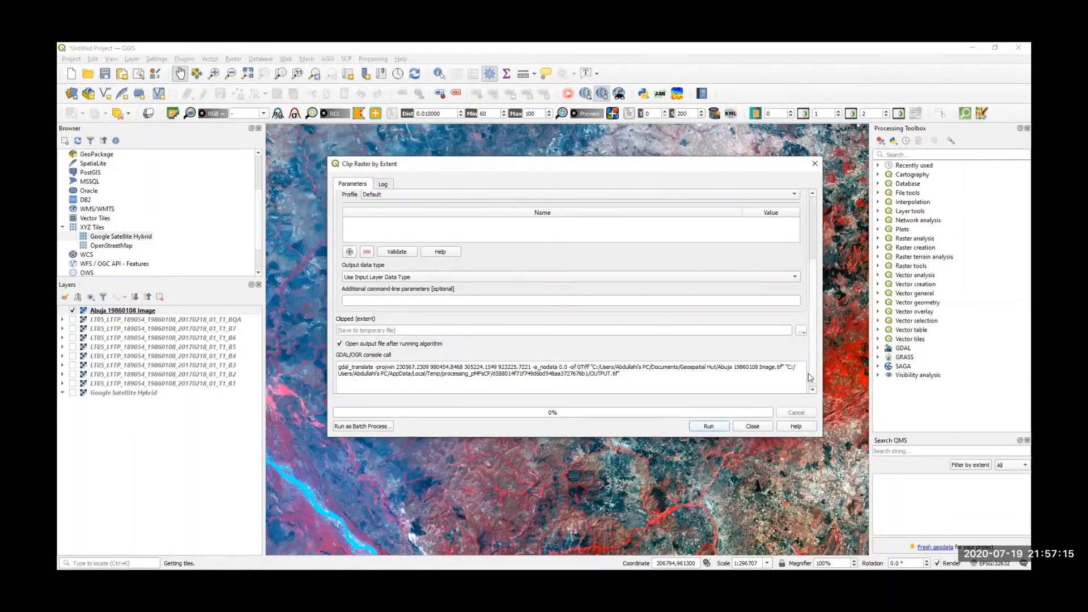
pyautogui.scroll(-1, 810, 377)
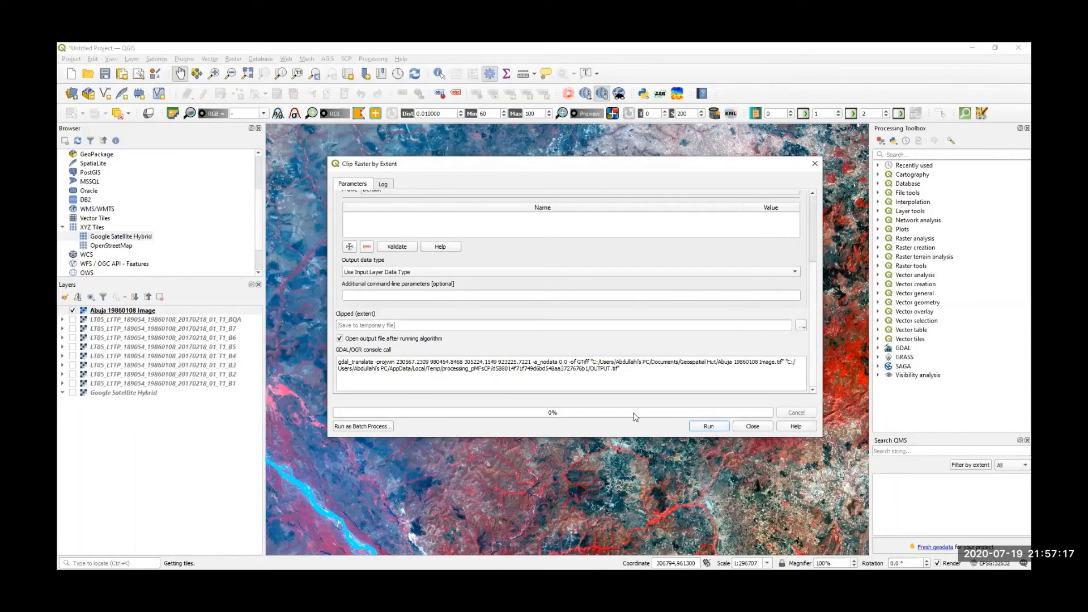
pyautogui.press('Return')
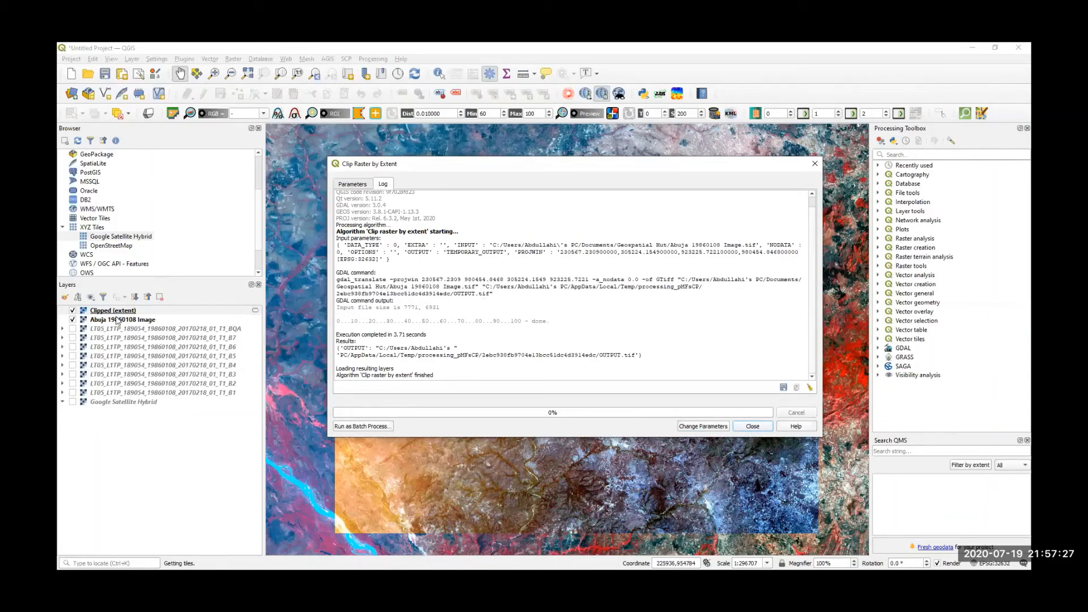
pyautogui.press('Escape')
pyautogui.click(72, 320)
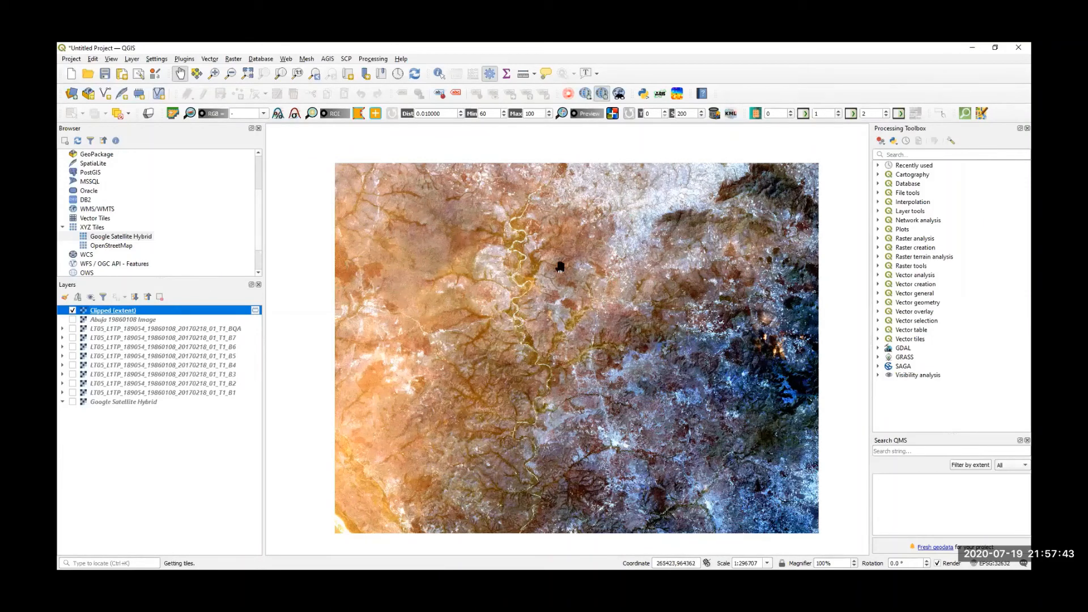
# - Render the clipped image with Band 4 as red, Band 3 as green and Band 2 as blue, and inspect the result up close
pyautogui.rightClick(102, 313)
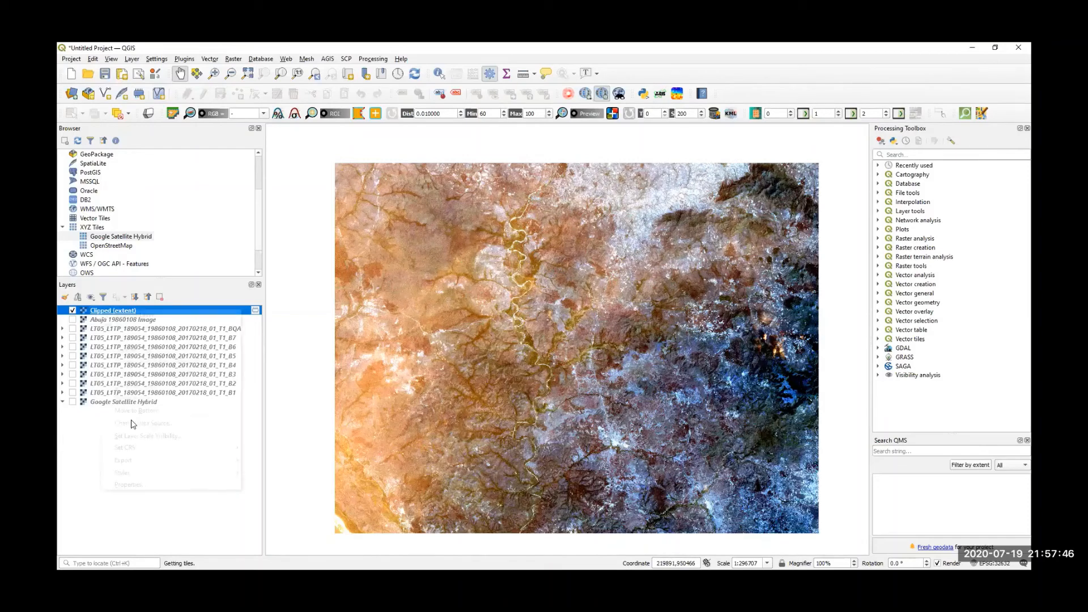
pyautogui.click(140, 484)
pyautogui.click(525, 128)
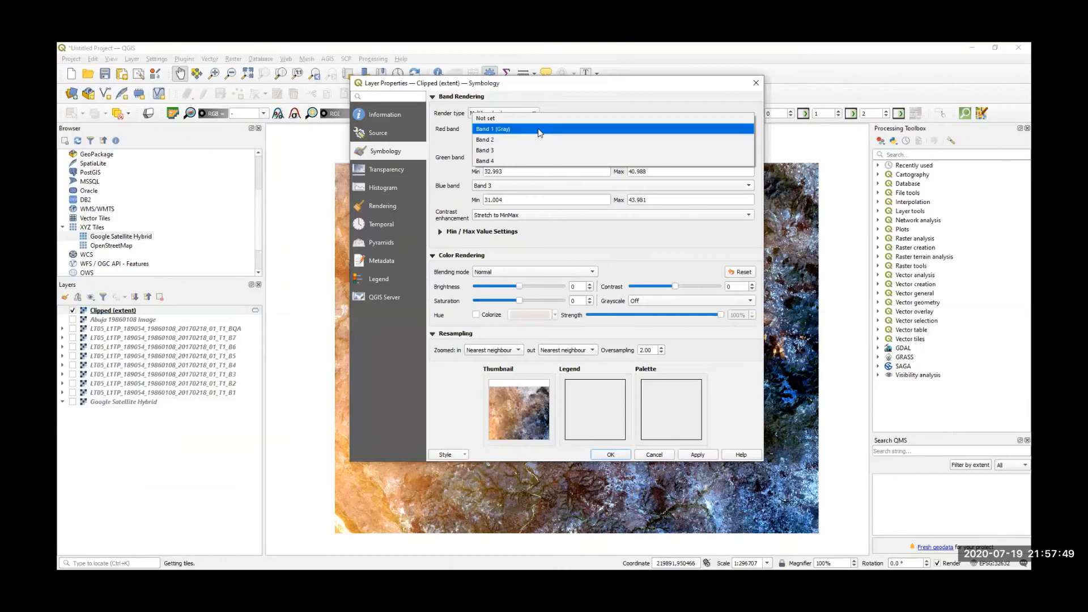
pyautogui.click(525, 162)
pyautogui.click(527, 157)
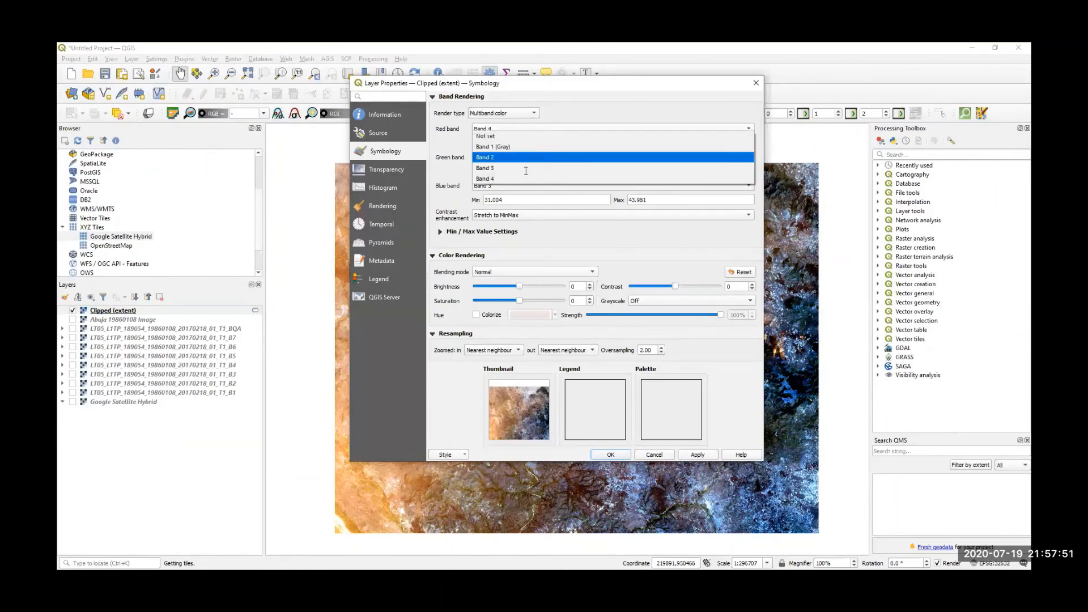
pyautogui.click(531, 169)
pyautogui.click(524, 186)
pyautogui.click(521, 174)
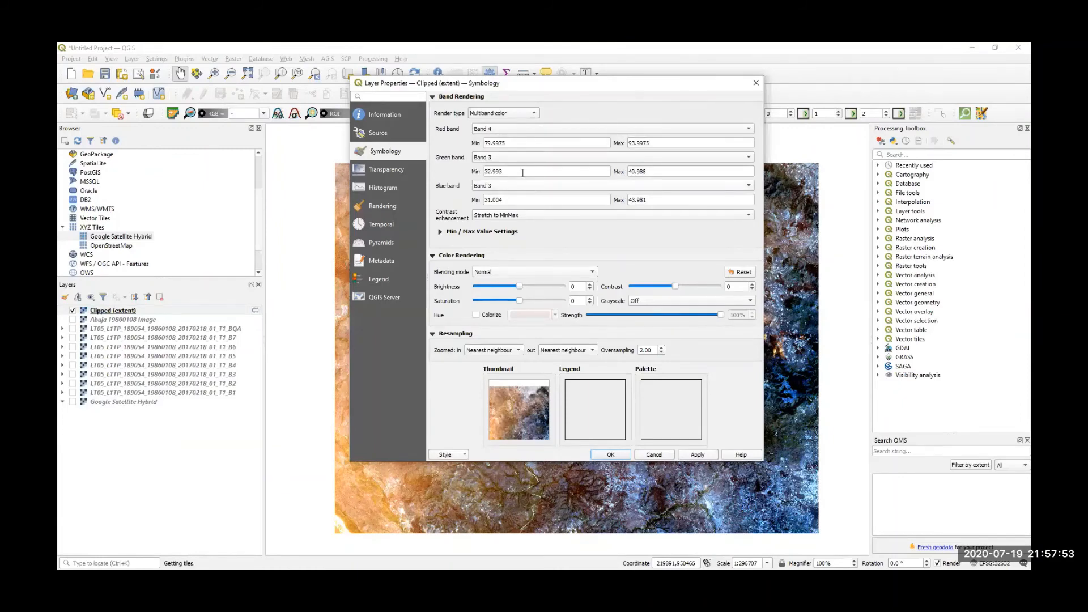
pyautogui.click(698, 456)
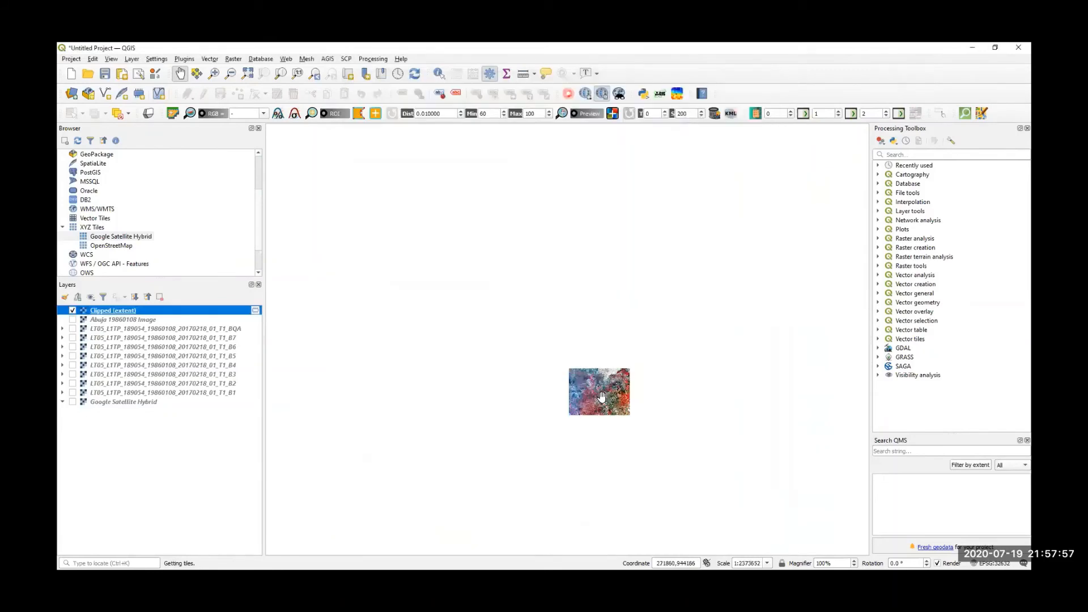
pyautogui.scroll(1, 602, 396)
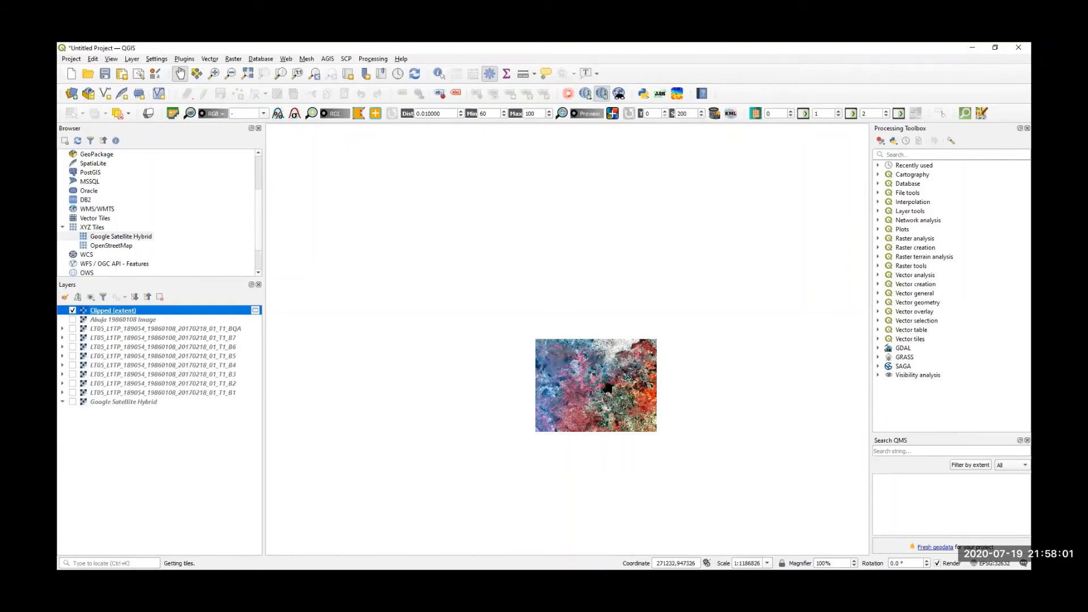
pyautogui.scroll(1, 602, 393)
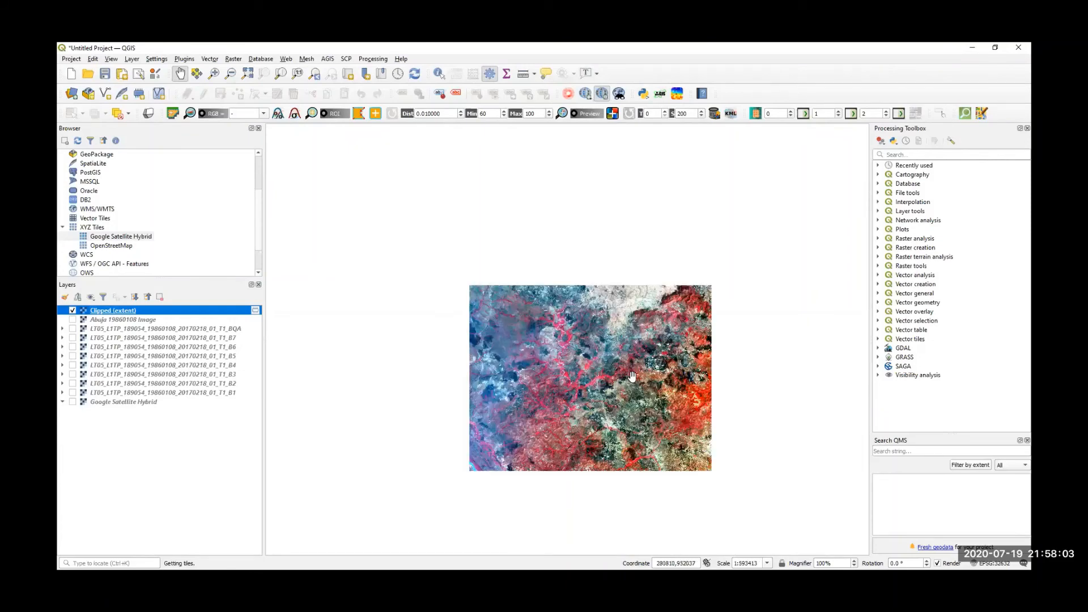
pyautogui.scroll(2, 632, 376)
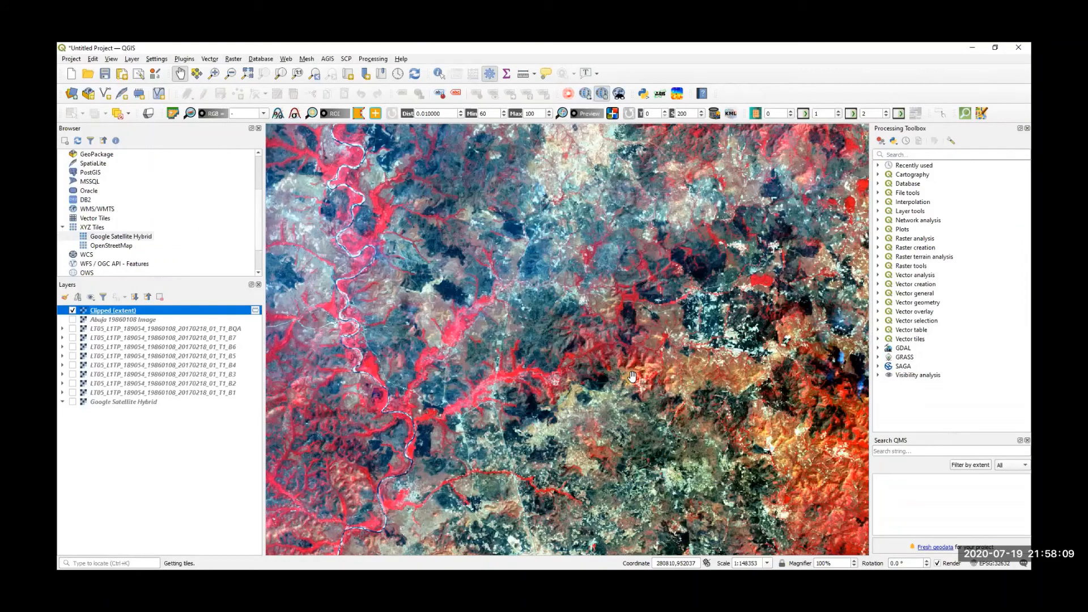
# - Start adding a vector layer from a file and look through the folder tree for the Abuja shapefile's location
pyautogui.click(72, 94)
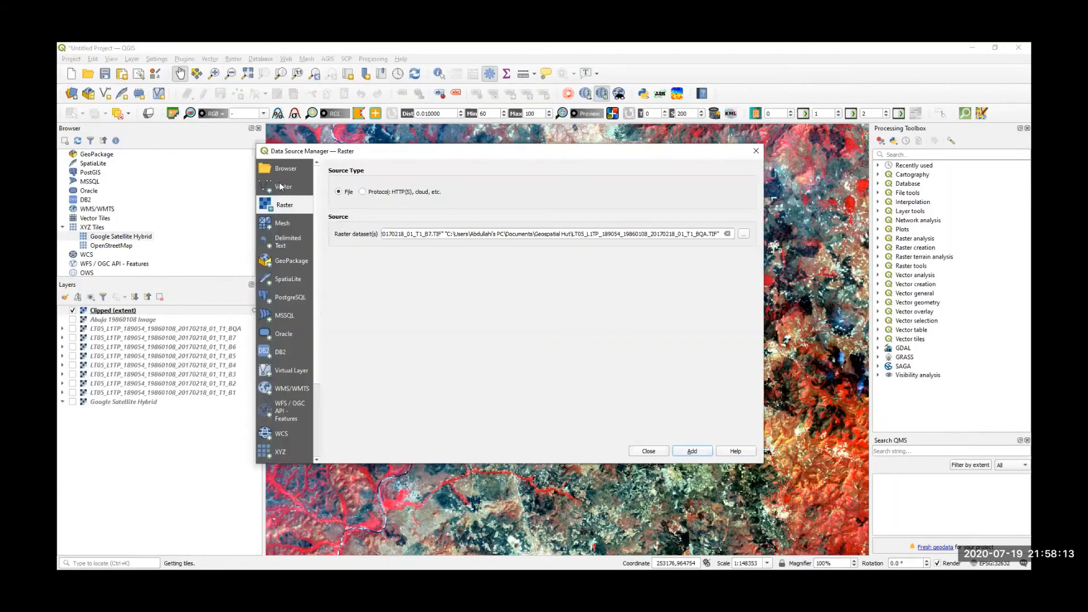
pyautogui.click(284, 187)
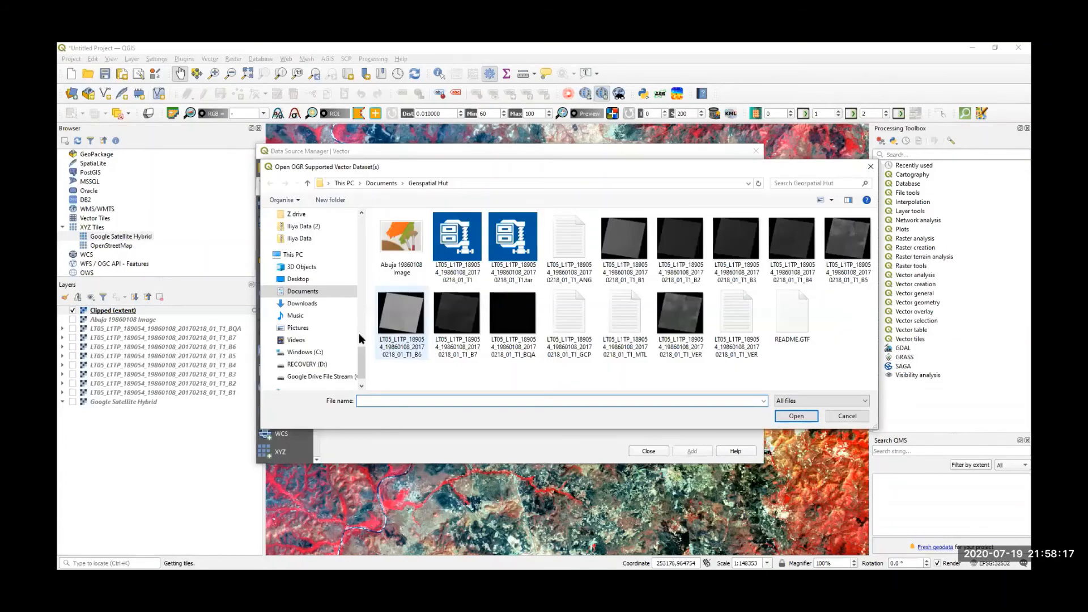
pyautogui.moveTo(364, 356); pyautogui.dragTo(354, 237)
pyautogui.scroll(4, 355, 234)
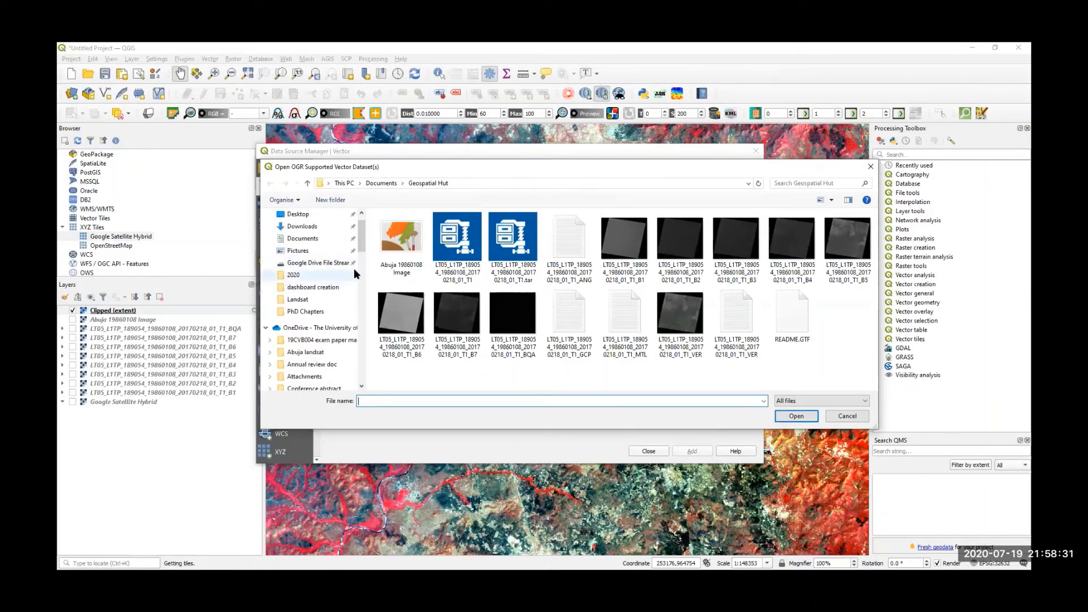
pyautogui.scroll(-10, 366, 258)
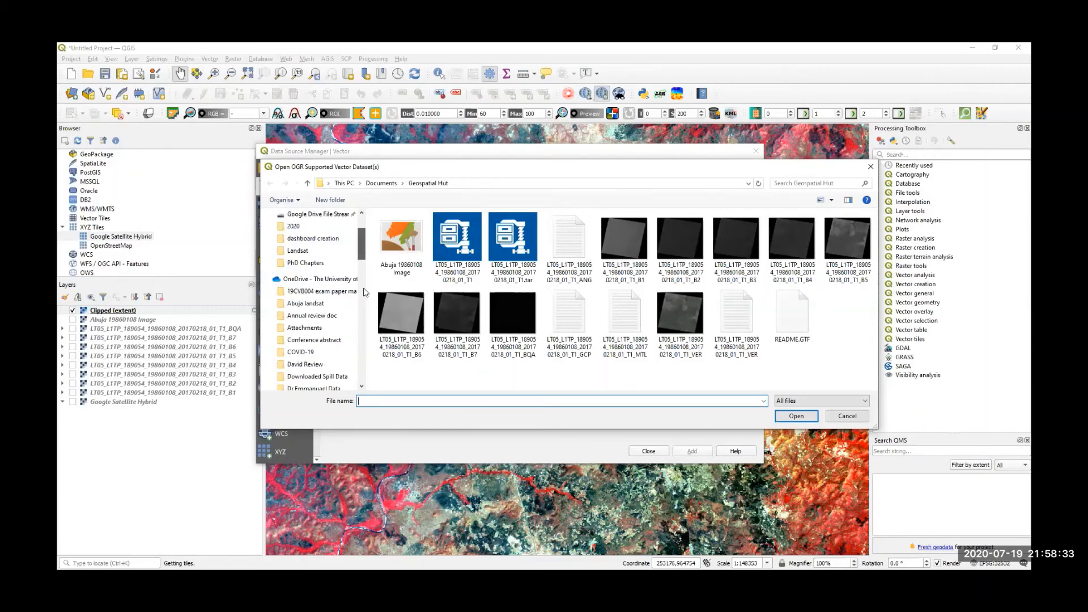
pyautogui.scroll(-5, 357, 347)
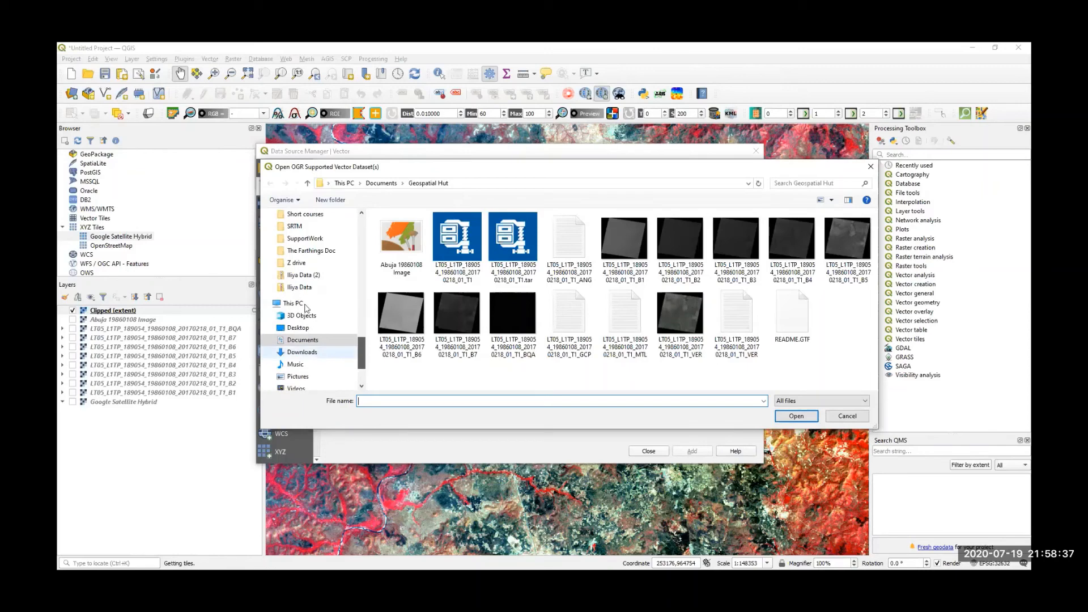
# - Look for the shapefile's folder under This PC, the RECOVERY (D:) drive and the Windows (C:) drive
pyautogui.click(294, 305)
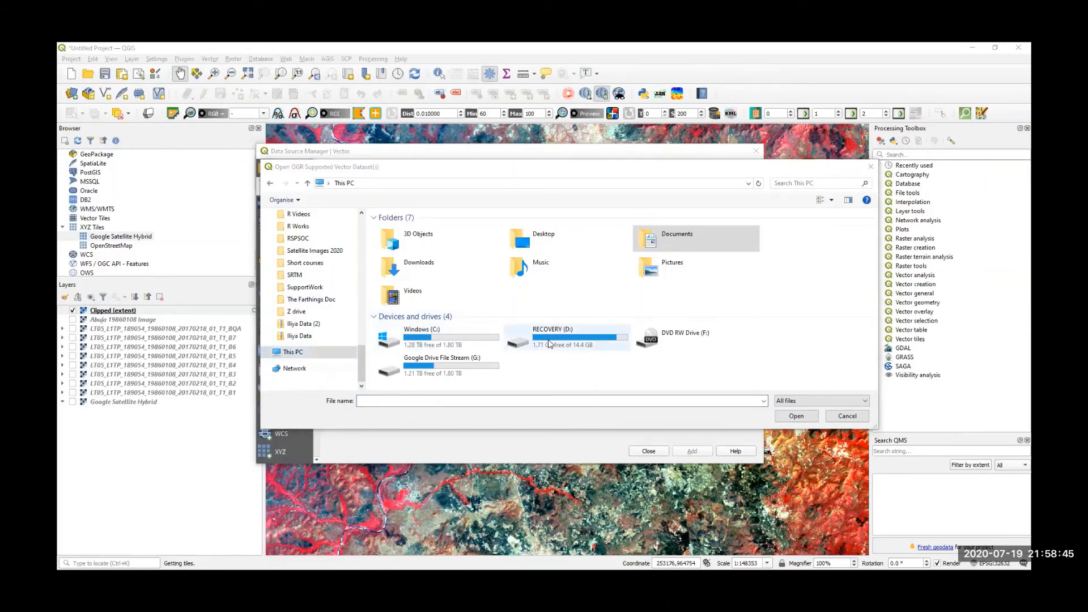
pyautogui.click(334, 356)
pyautogui.click(321, 341)
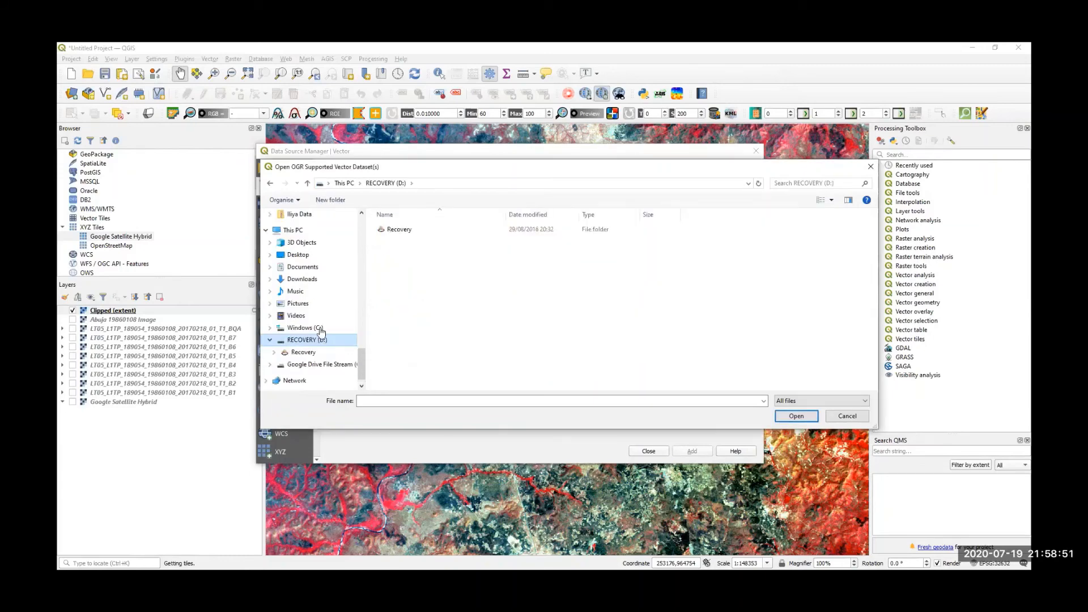
pyautogui.click(319, 329)
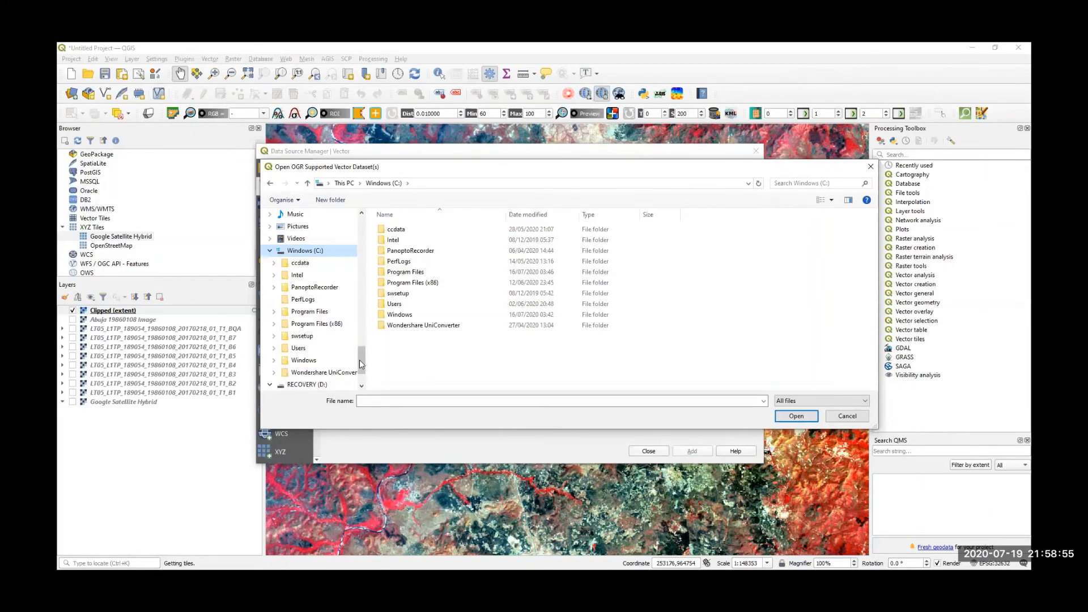
pyautogui.moveTo(359, 359); pyautogui.dragTo(361, 258)
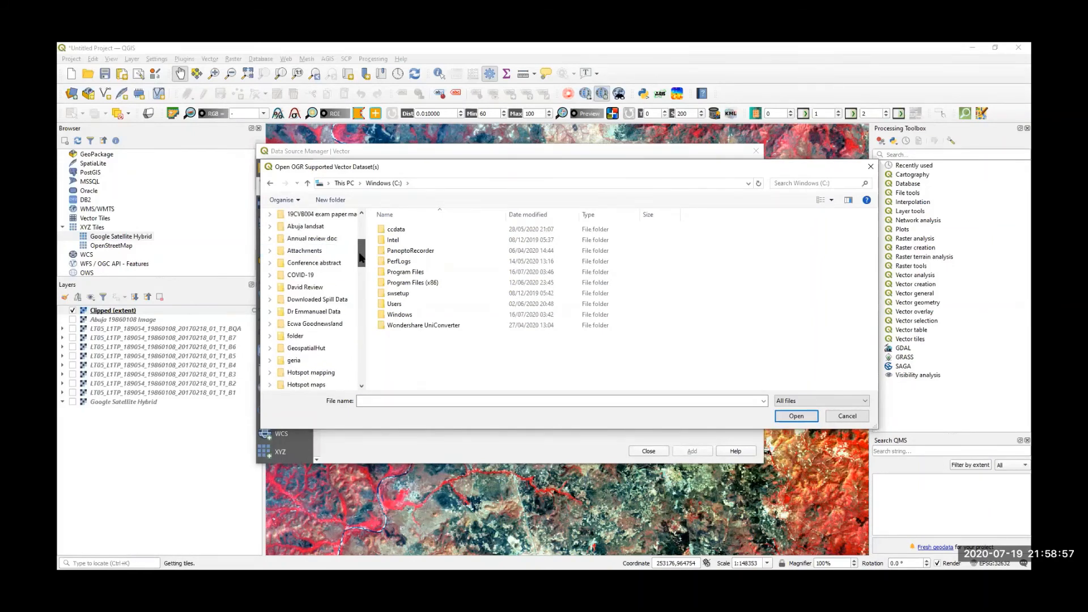
pyautogui.scroll(3, 311, 229)
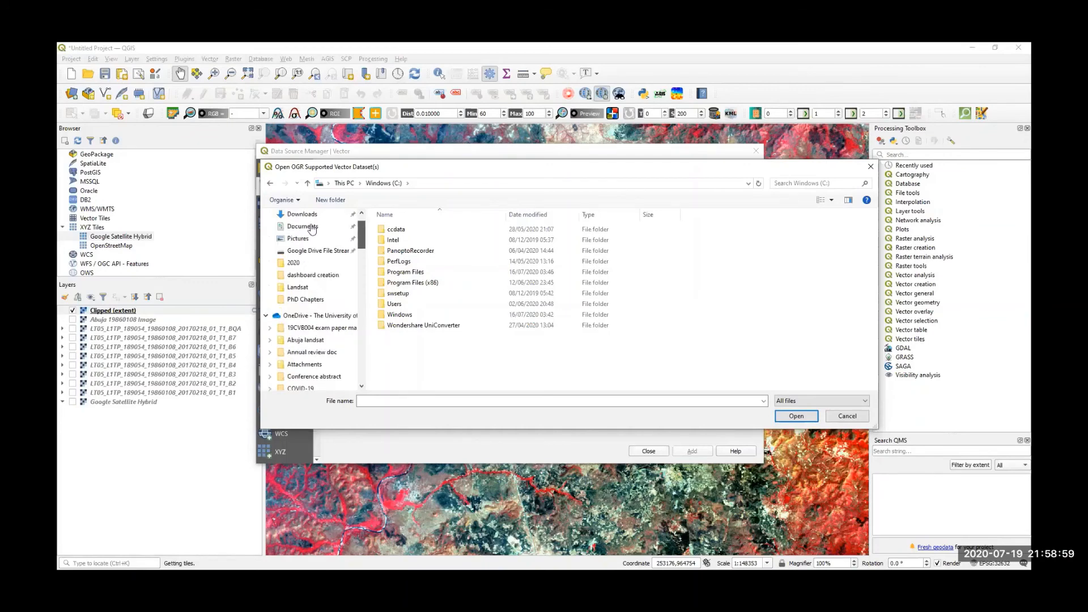
# - Add Abuja Shape1.shp from the Landsat folder in Documents as a vector layer and close the data source manager
pyautogui.click(311, 228)
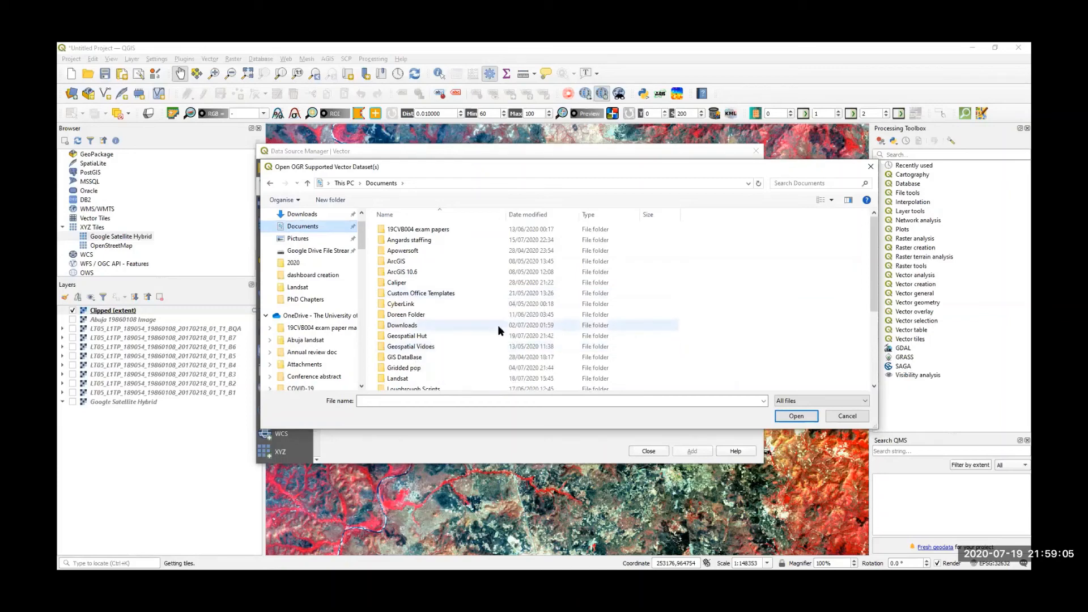
pyautogui.scroll(-1, 498, 325)
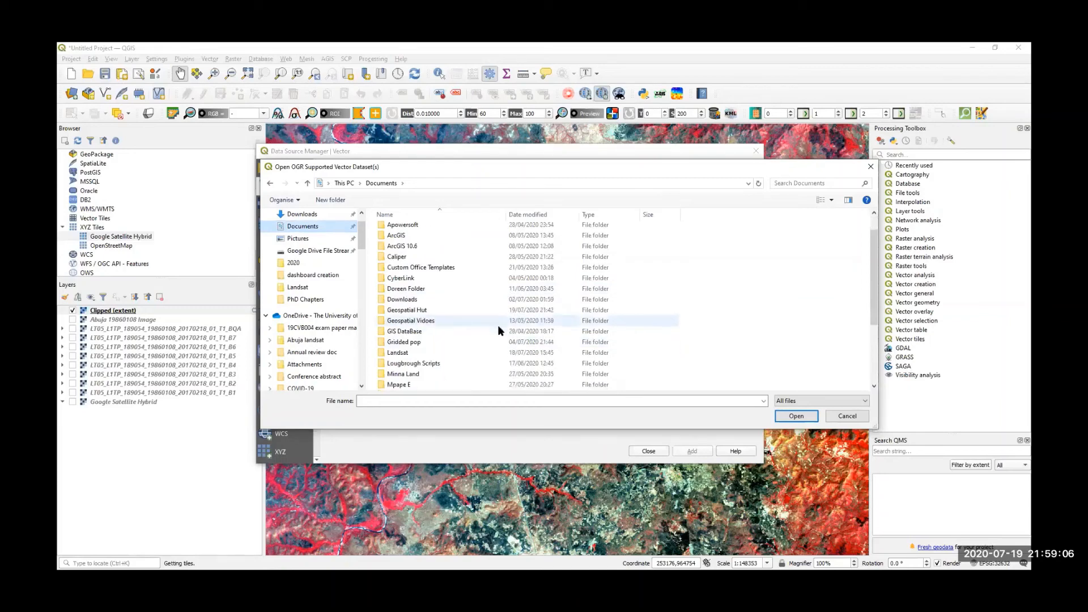
pyautogui.click(417, 355)
pyautogui.doubleClick(417, 355)
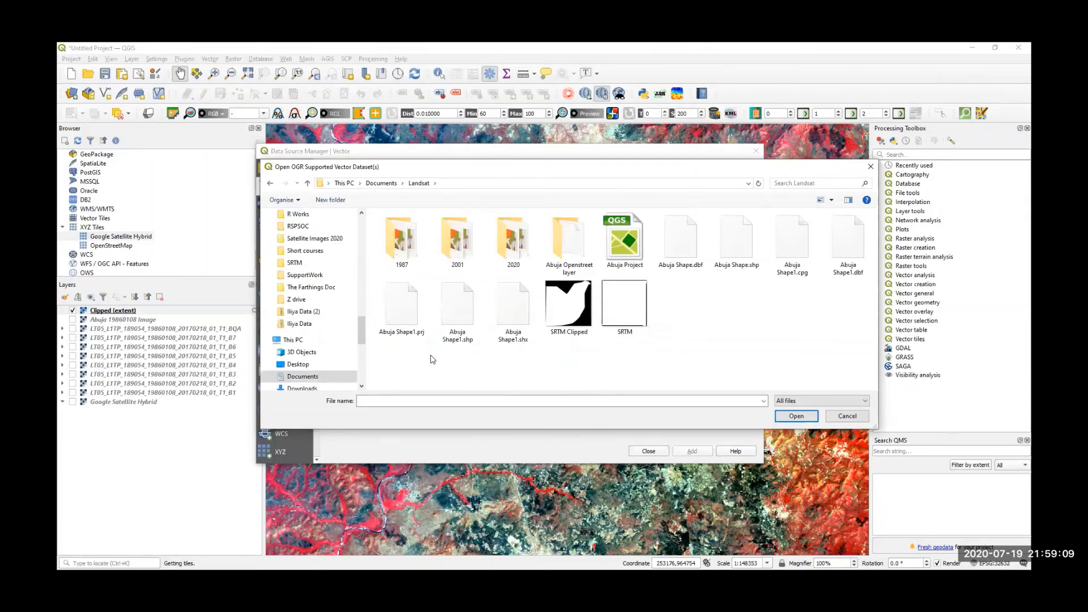
pyautogui.click(459, 311)
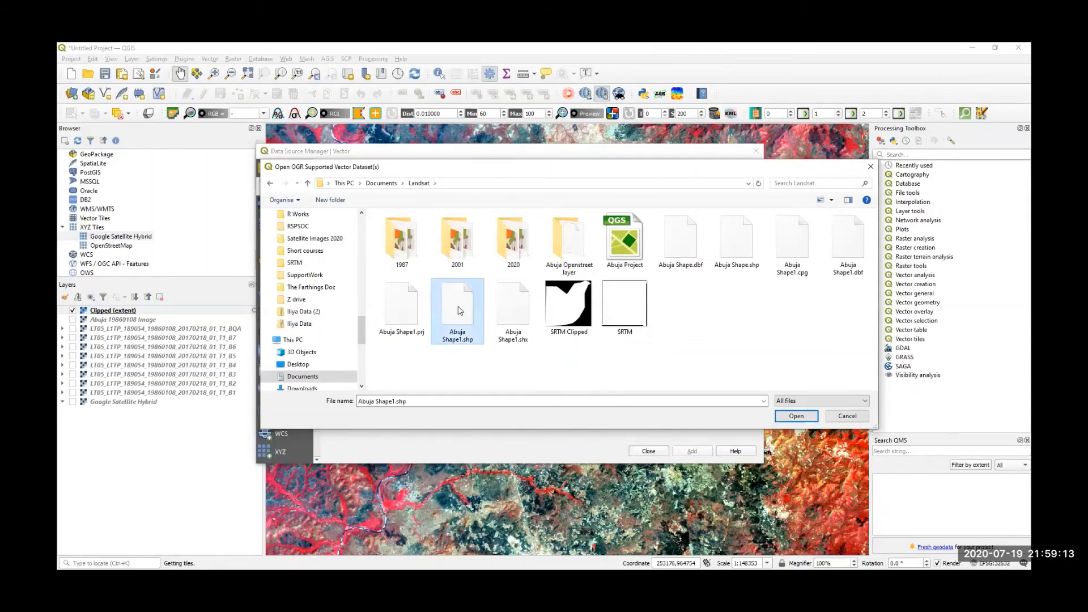
pyautogui.click(800, 419)
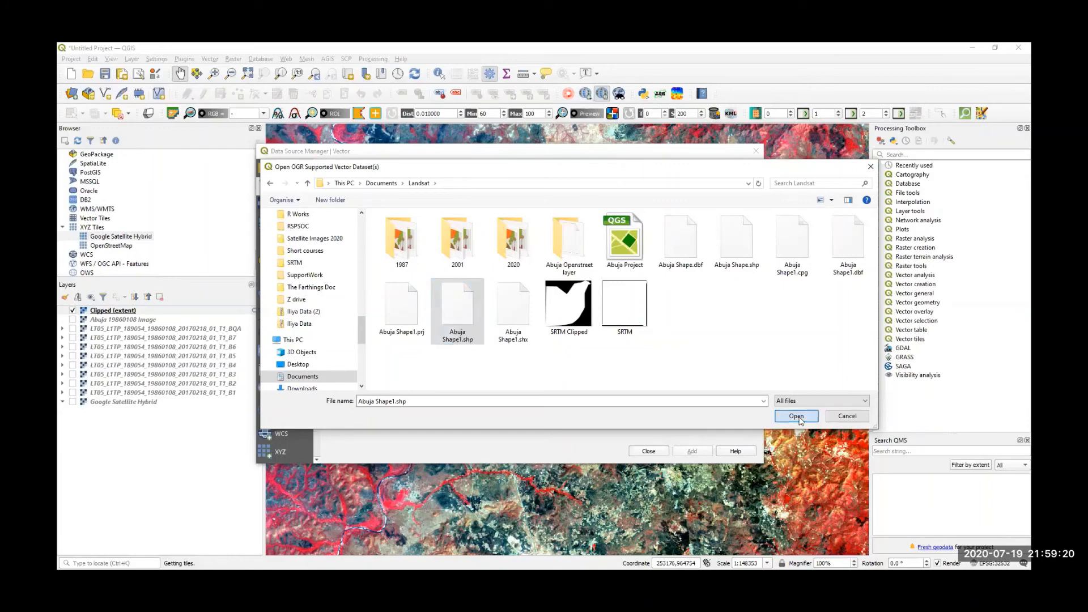
pyautogui.click(692, 452)
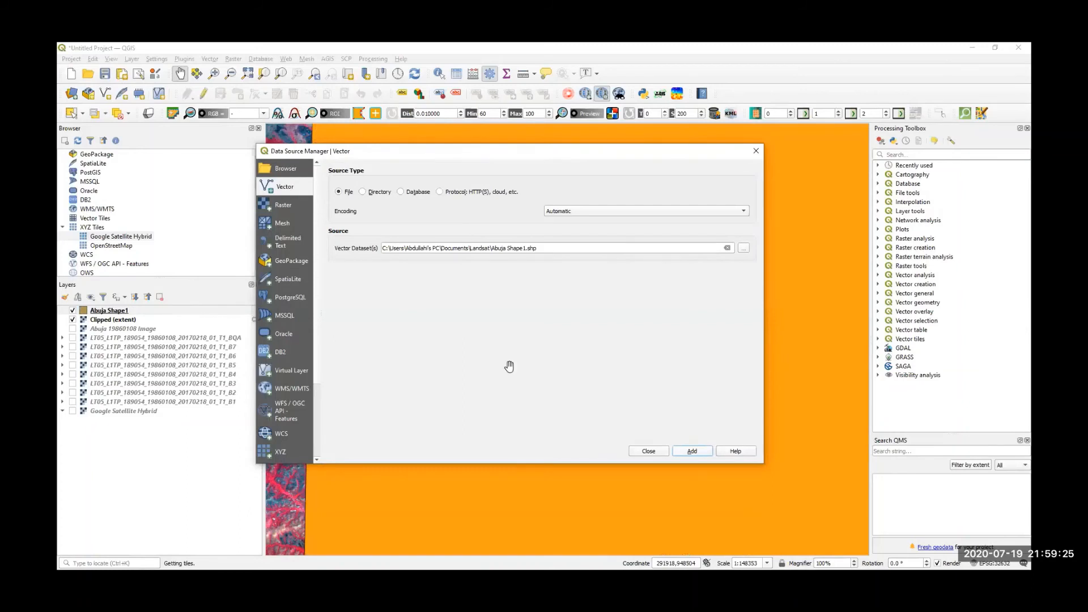
pyautogui.press('Escape')
# - Hide the Clipped (extent) layer, show the Abuja 19860108 Image and check how the Abuja shape lies over the scene
pyautogui.scroll(-2, 509, 367)
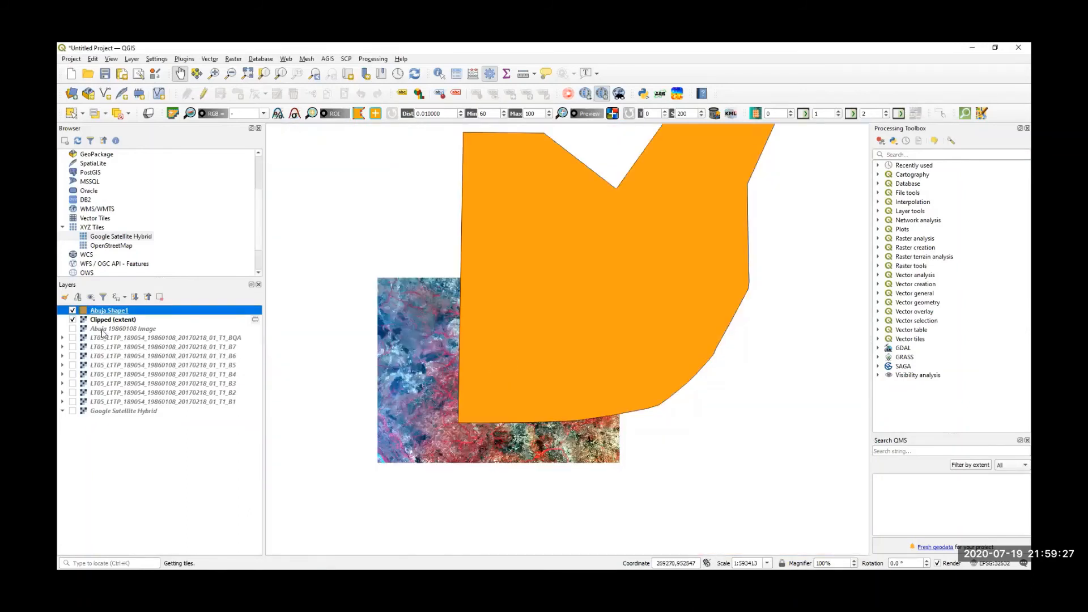
pyautogui.click(72, 319)
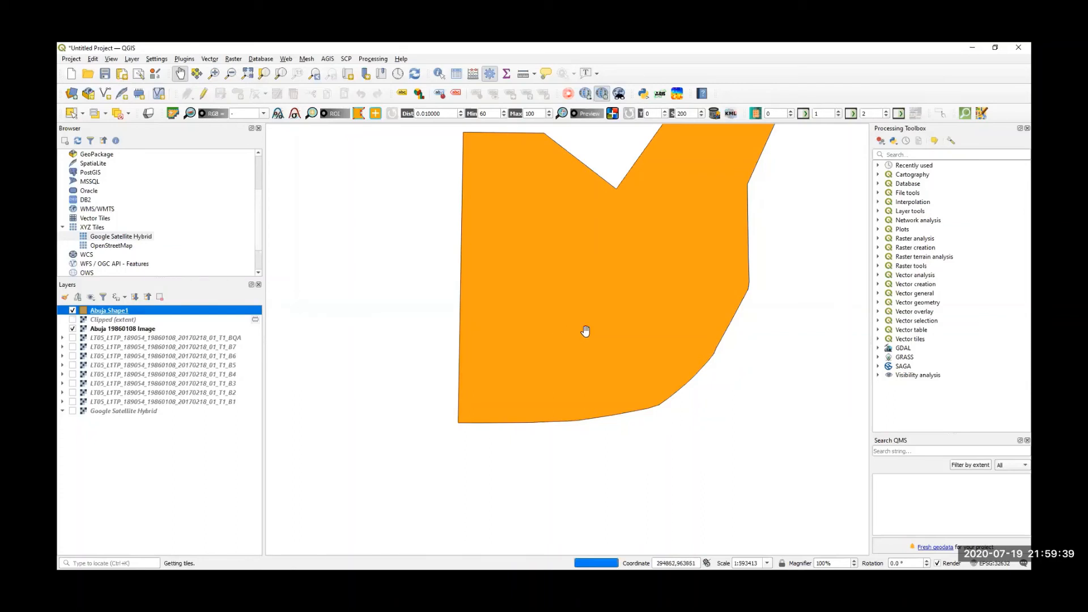
pyautogui.moveTo(692, 340); pyautogui.dragTo(724, 466)
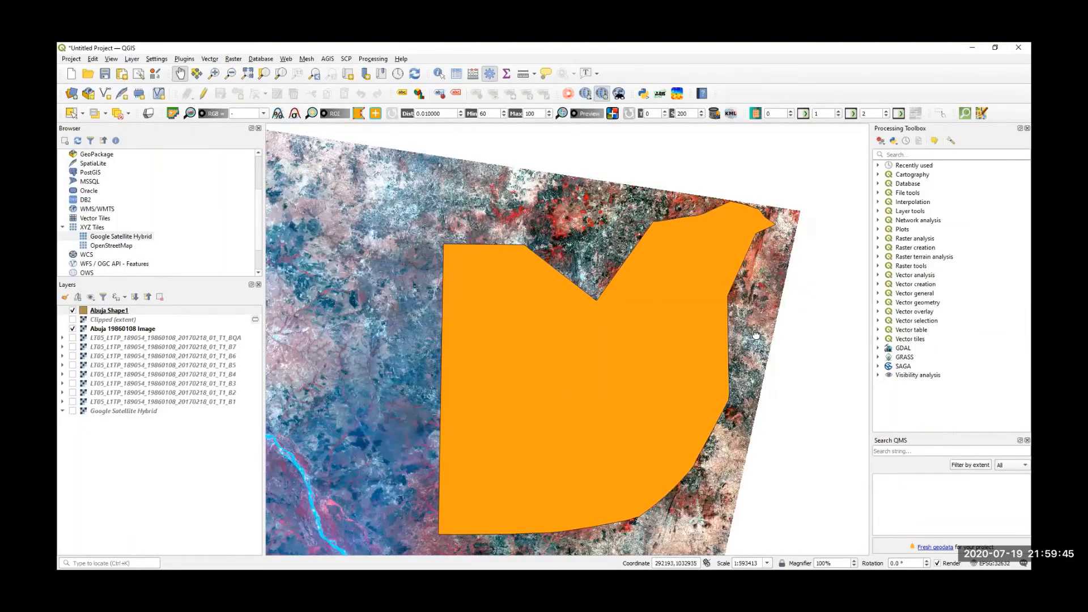
pyautogui.moveTo(755, 335); pyautogui.dragTo(762, 263)
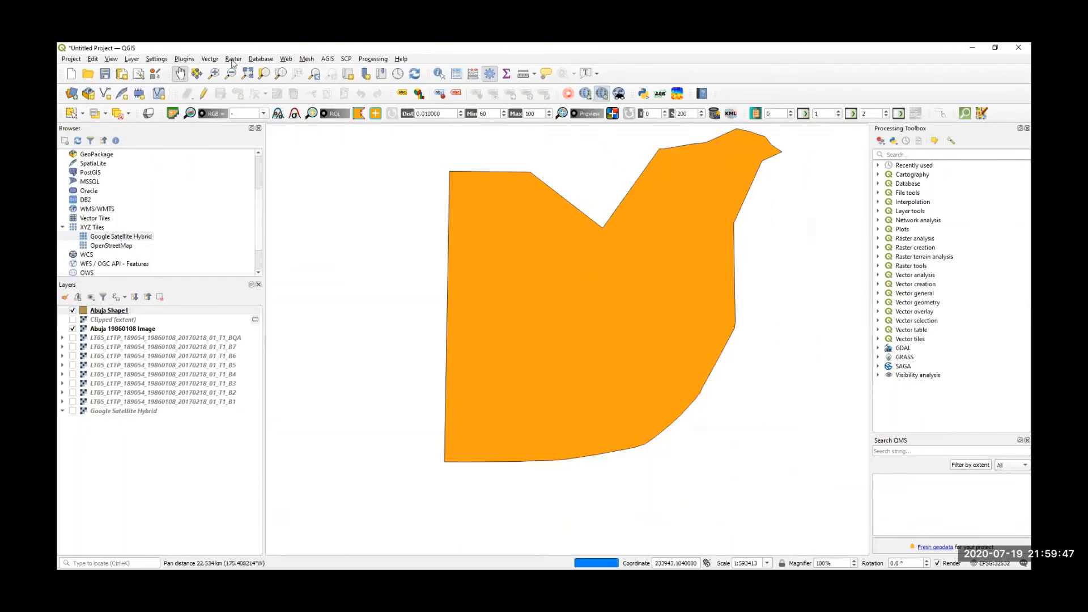
# - Open Clip Raster by Mask Layer and choose the Abuja 19860108 Image as the input layer
pyautogui.click(233, 59)
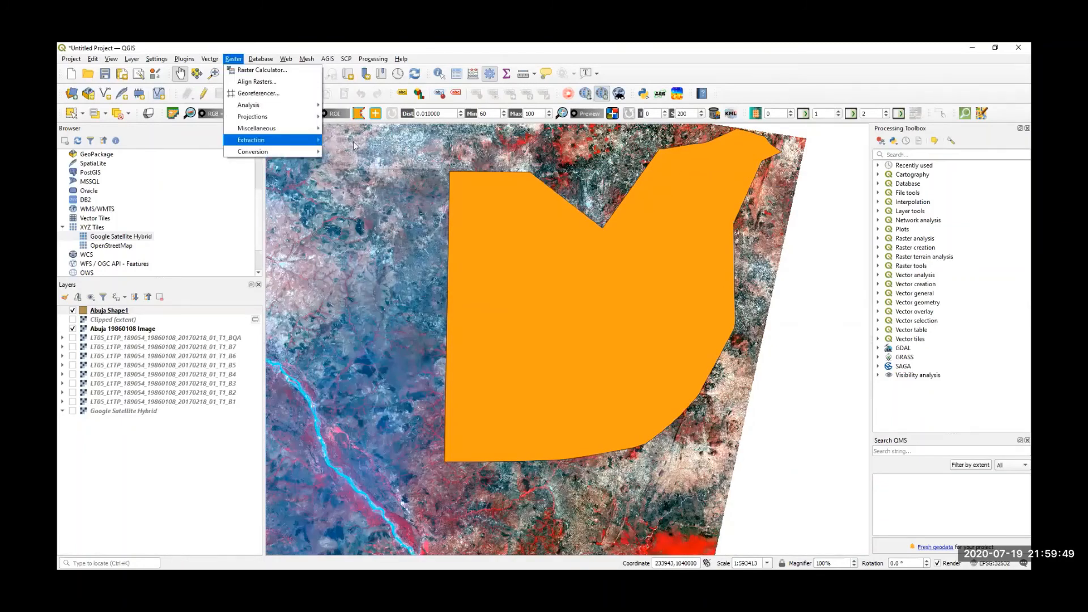
pyautogui.moveTo(283, 140)
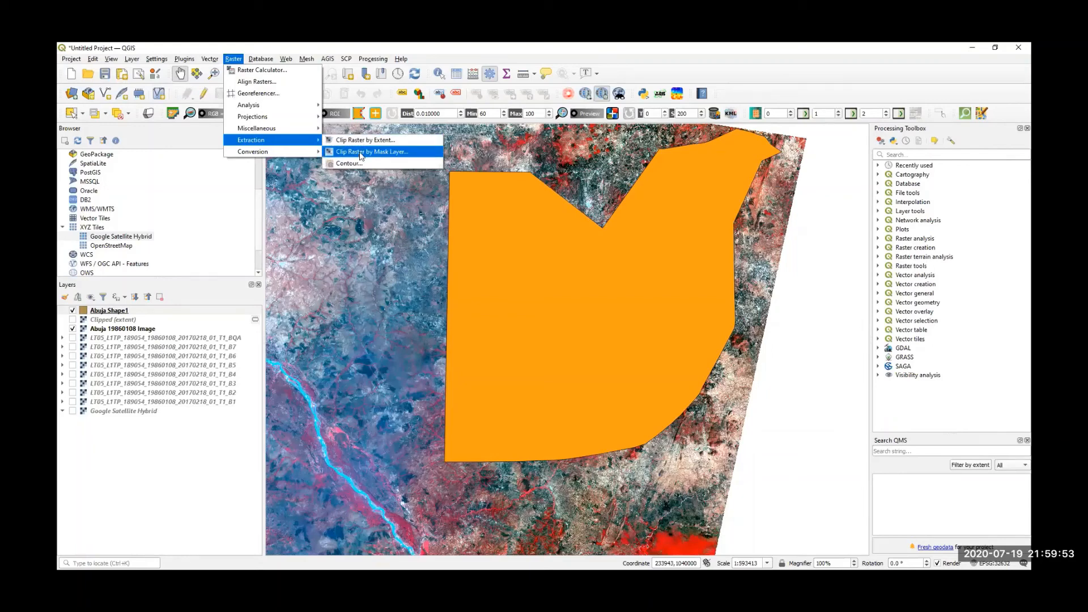
pyautogui.click(362, 153)
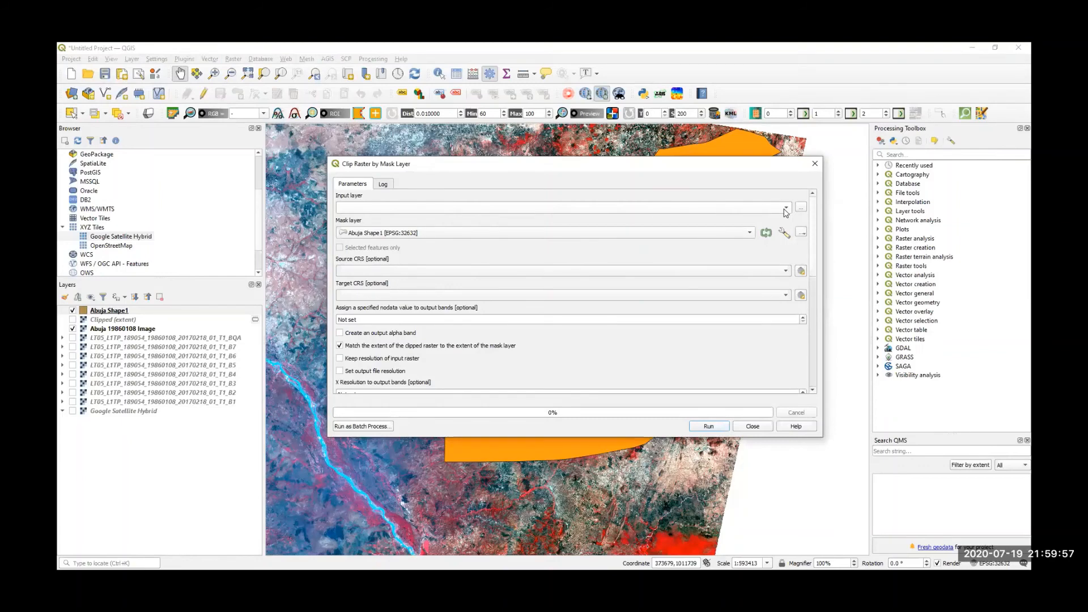
pyautogui.click(650, 208)
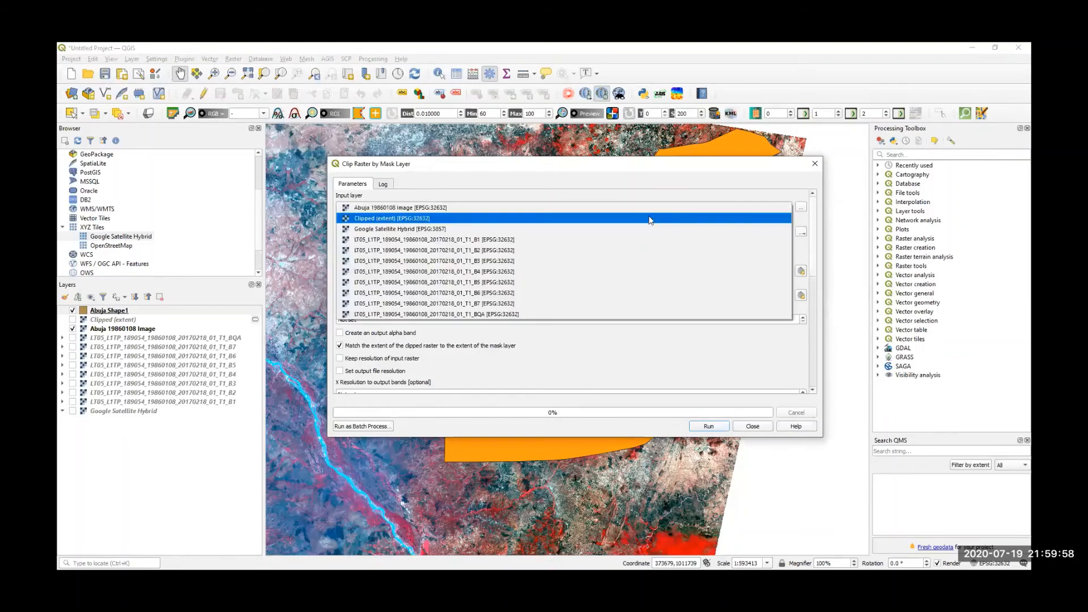
pyautogui.click(417, 208)
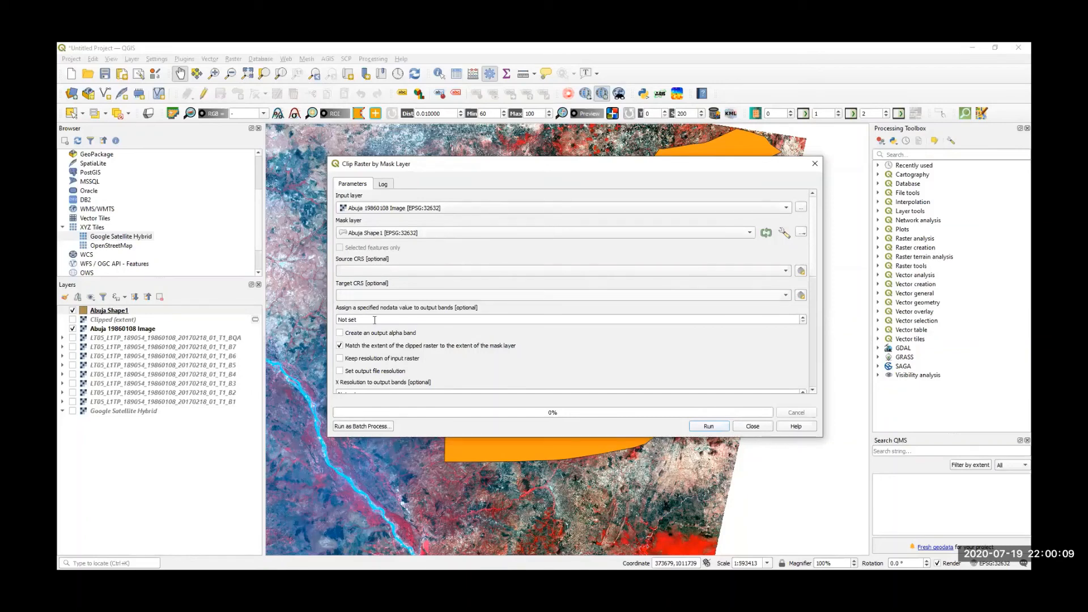
# - Clip the Abuja 19860108 Image with the Abuja Shape1 mask, assigning nodata value 0 to the output bands, and close the tool
pyautogui.click(332, 323)
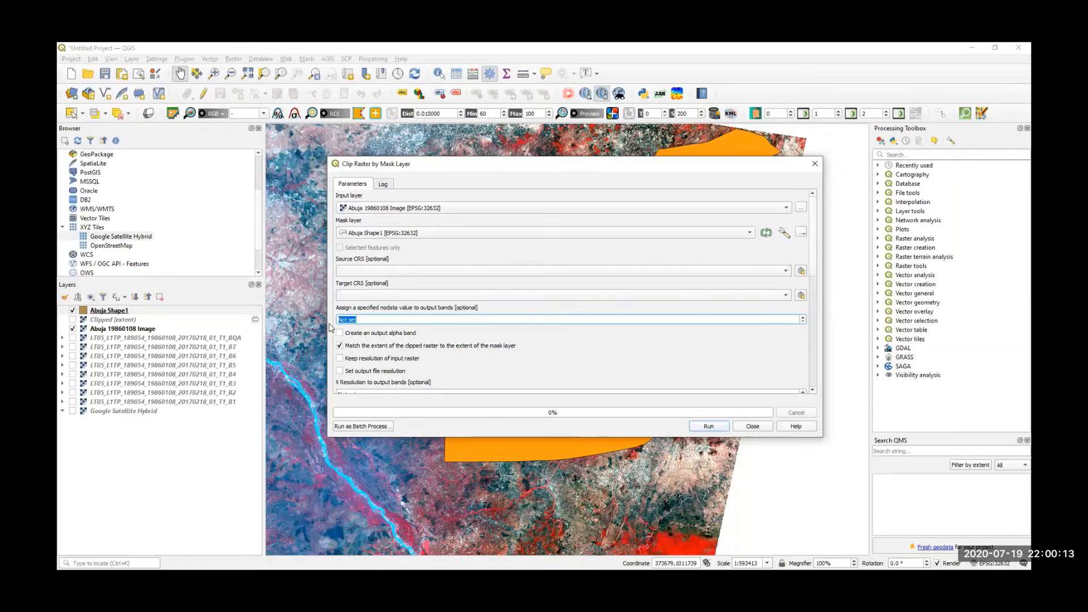
pyautogui.write('0')
pyautogui.click(786, 272)
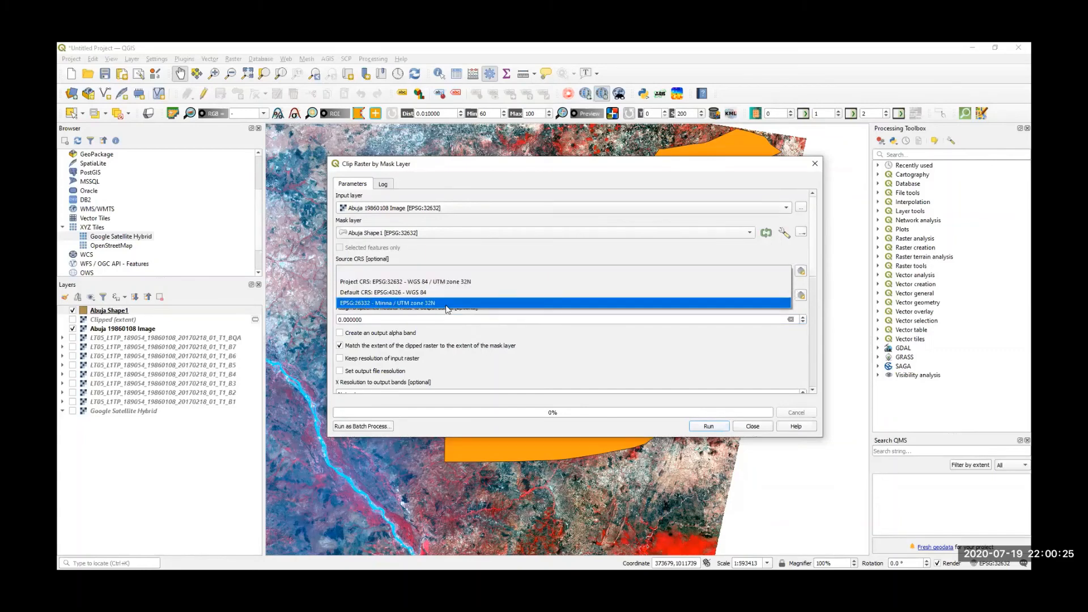
pyautogui.click(825, 284)
pyautogui.moveTo(813, 273); pyautogui.dragTo(812, 323)
pyautogui.scroll(-2, 812, 328)
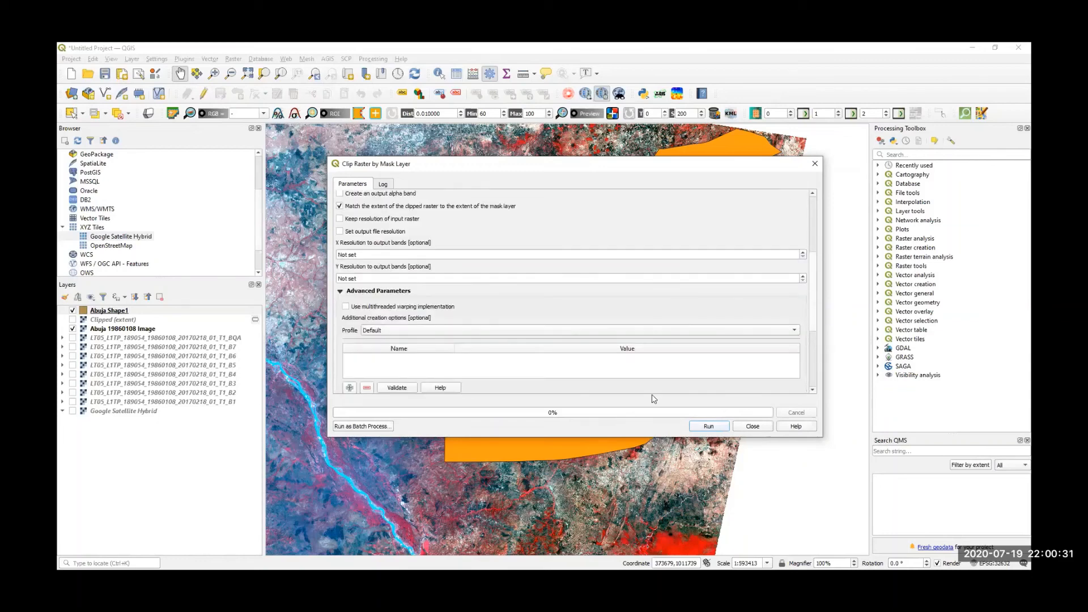
pyautogui.click(716, 428)
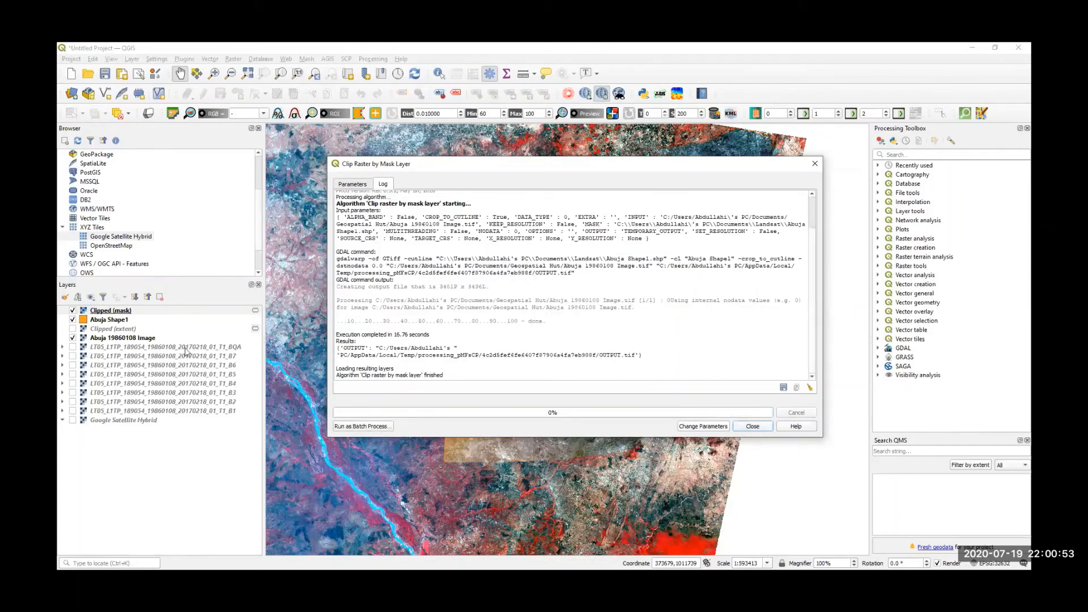
pyautogui.click(753, 426)
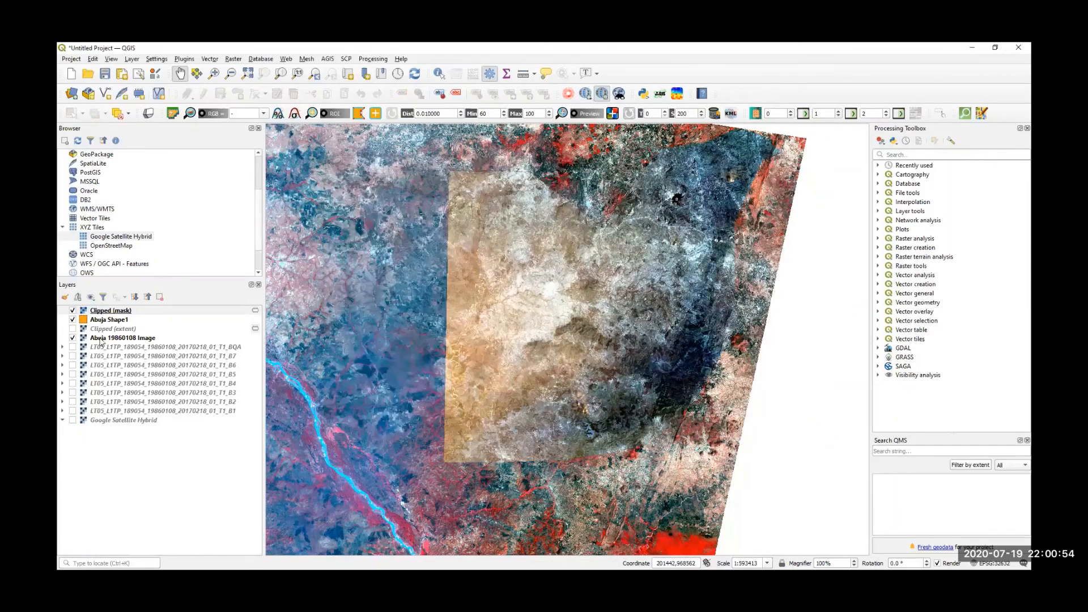
# - Hide the Abuja Shape1 and Abuja 19860108 Image layers and view the Clipped (mask) layer alone
pyautogui.click(73, 320)
pyautogui.click(72, 339)
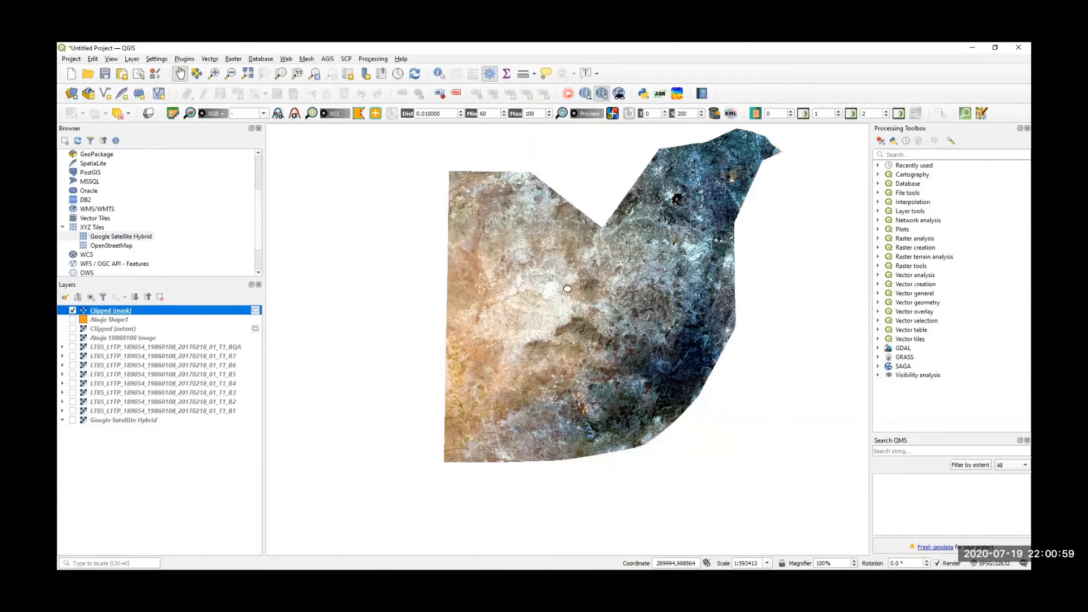
pyautogui.moveTo(581, 259); pyautogui.dragTo(556, 303)
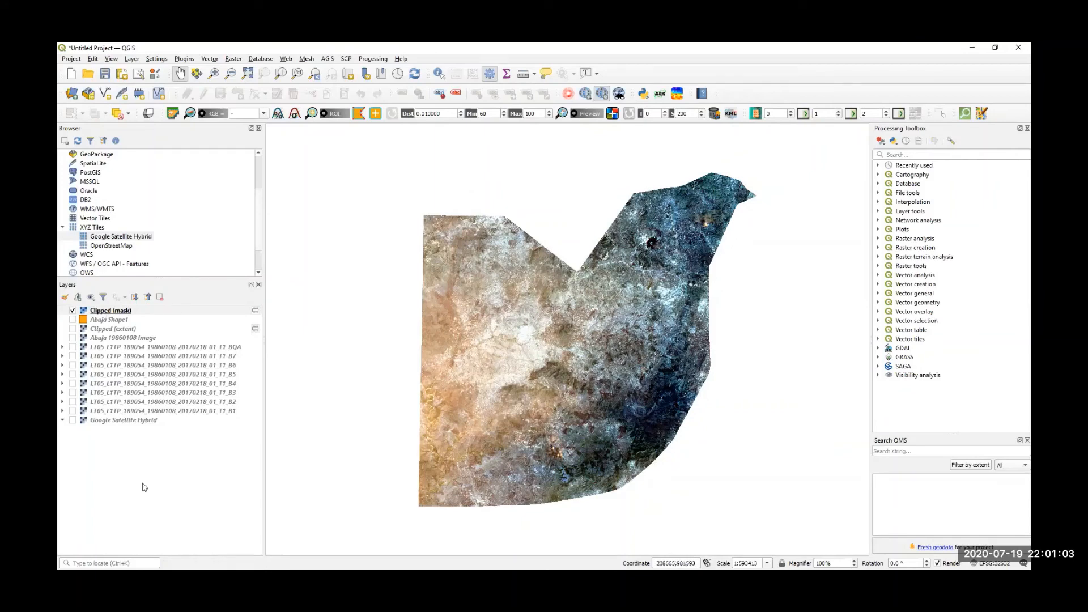
# - Set the Clipped (mask) layer's multiband rendering to Band 4 for red, Band 3 for green and Band 2 for blue
pyautogui.rightClick(105, 310)
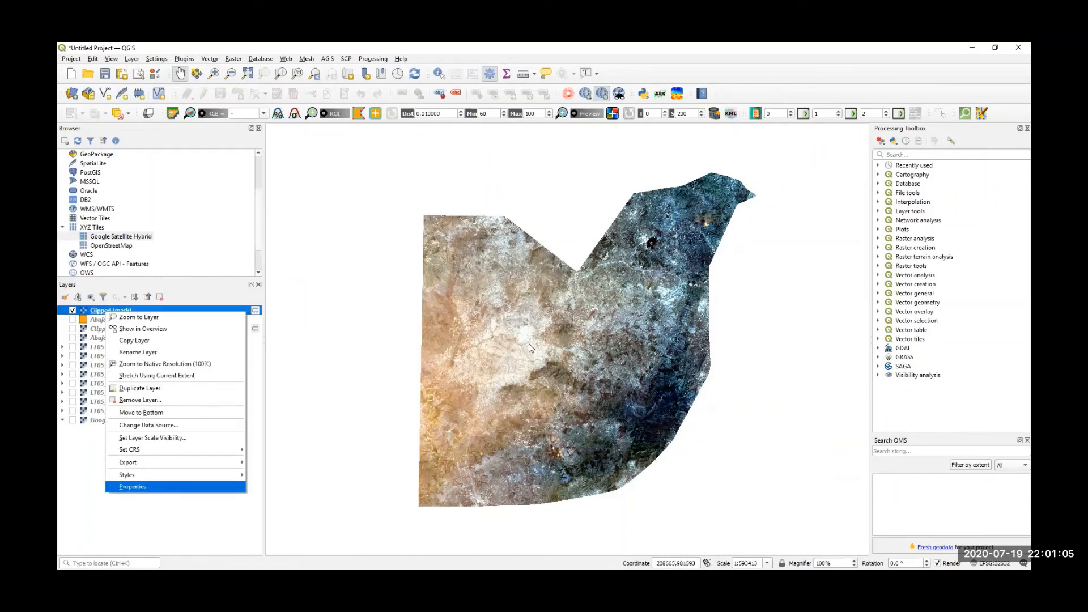
pyautogui.click(524, 130)
pyautogui.click(516, 163)
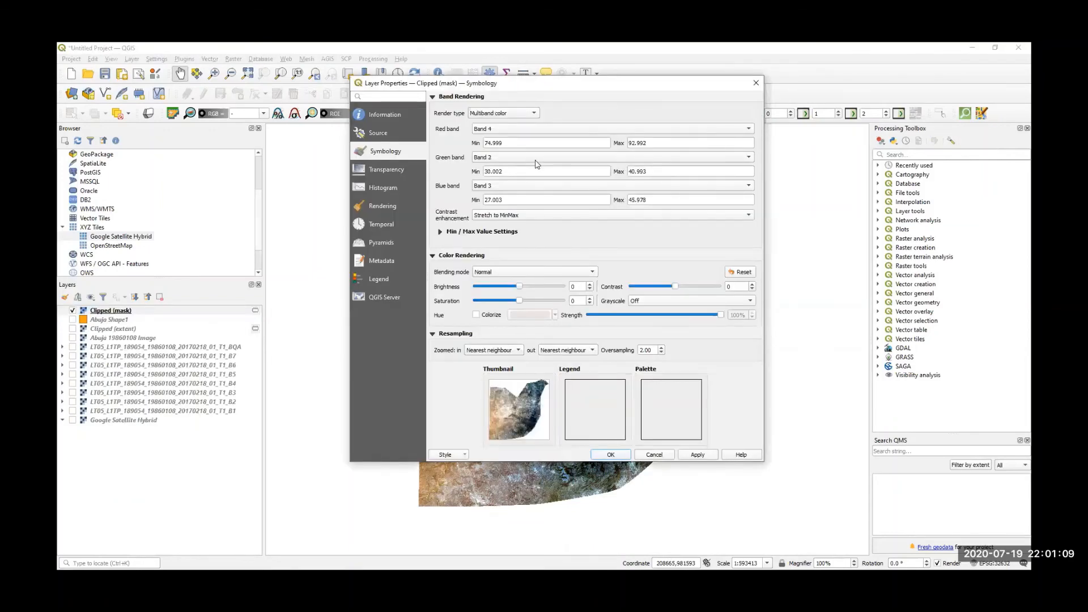
pyautogui.click(534, 158)
pyautogui.click(523, 171)
pyautogui.click(523, 188)
pyautogui.click(519, 176)
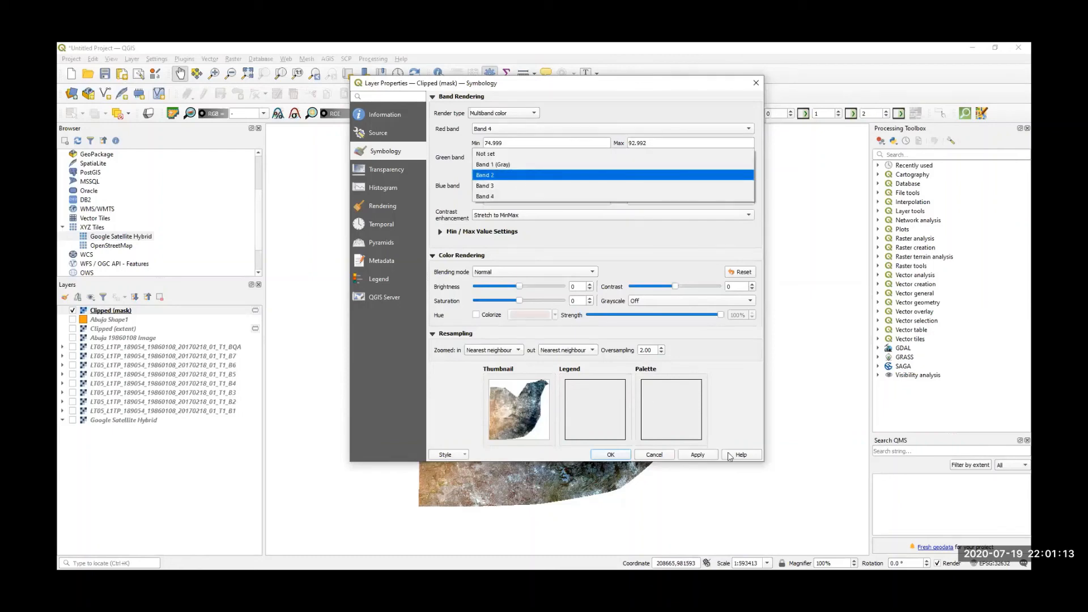
pyautogui.click(701, 457)
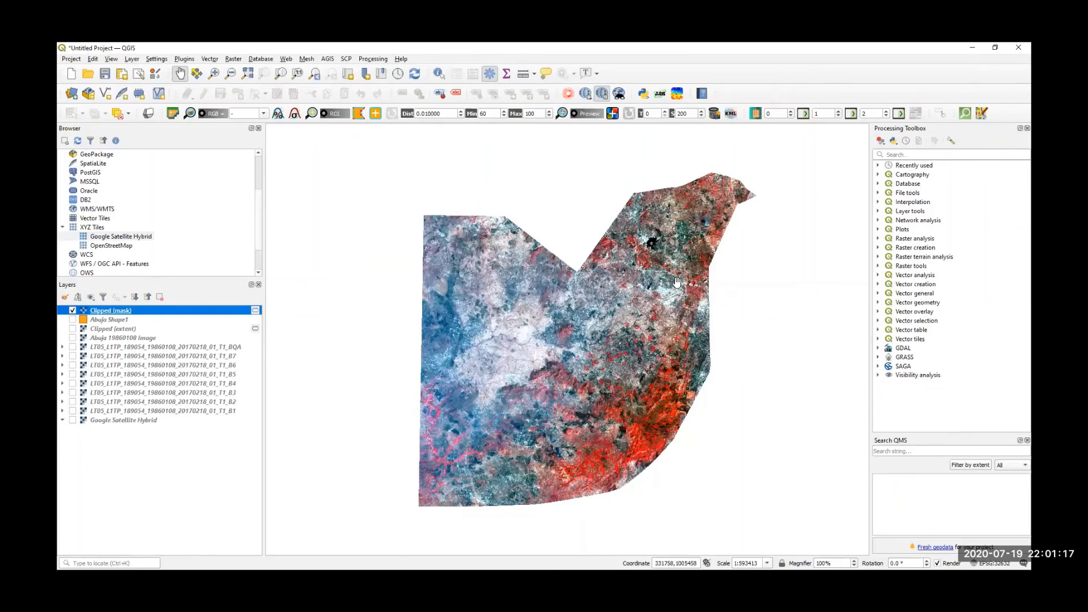
# - Examine the roads, water bodies, built-up area and vegetation in the masked Abuja clip, both close up and as a whole
pyautogui.scroll(1, 682, 285)
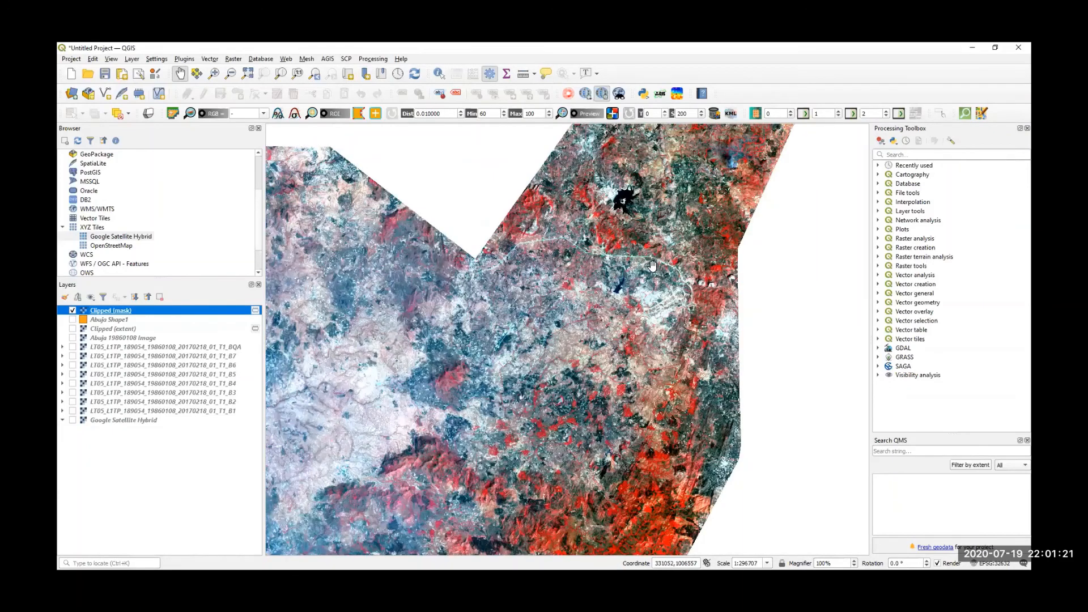
pyautogui.scroll(1, 687, 306)
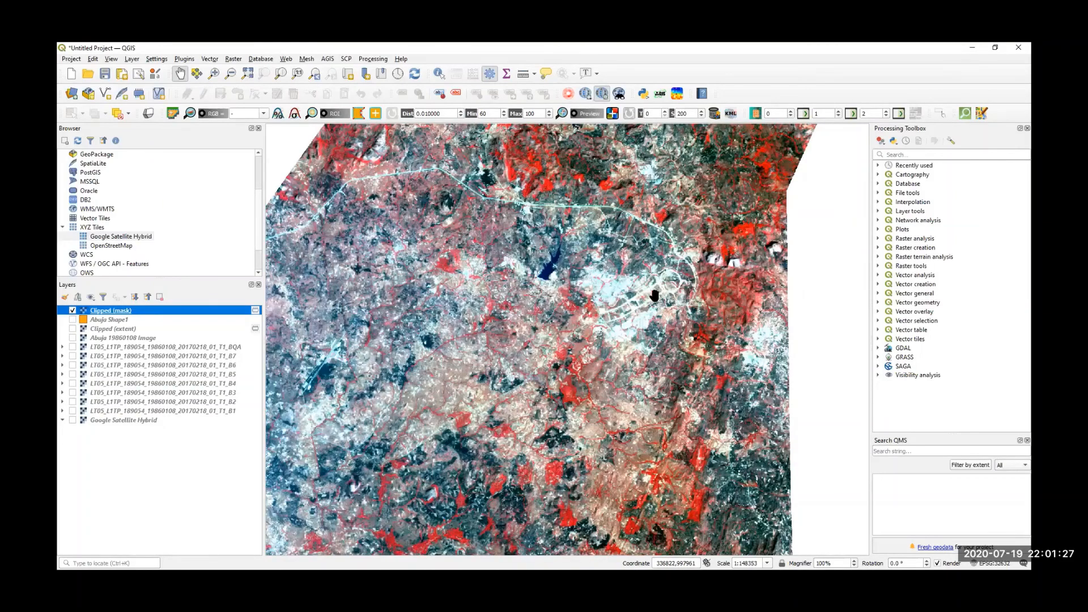
pyautogui.moveTo(654, 295); pyautogui.dragTo(649, 306)
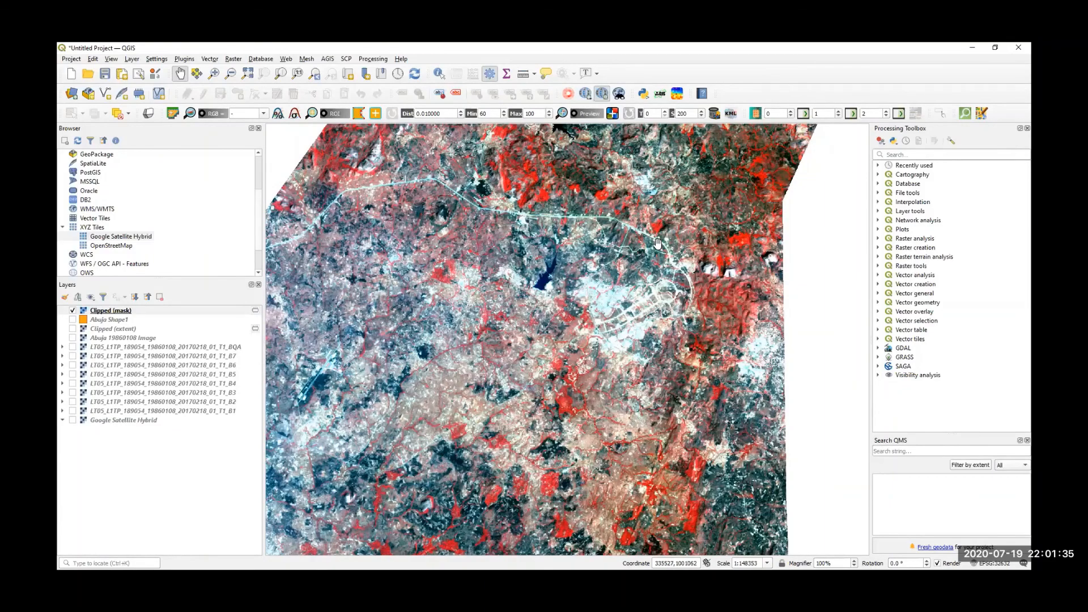
pyautogui.moveTo(657, 242); pyautogui.dragTo(593, 317)
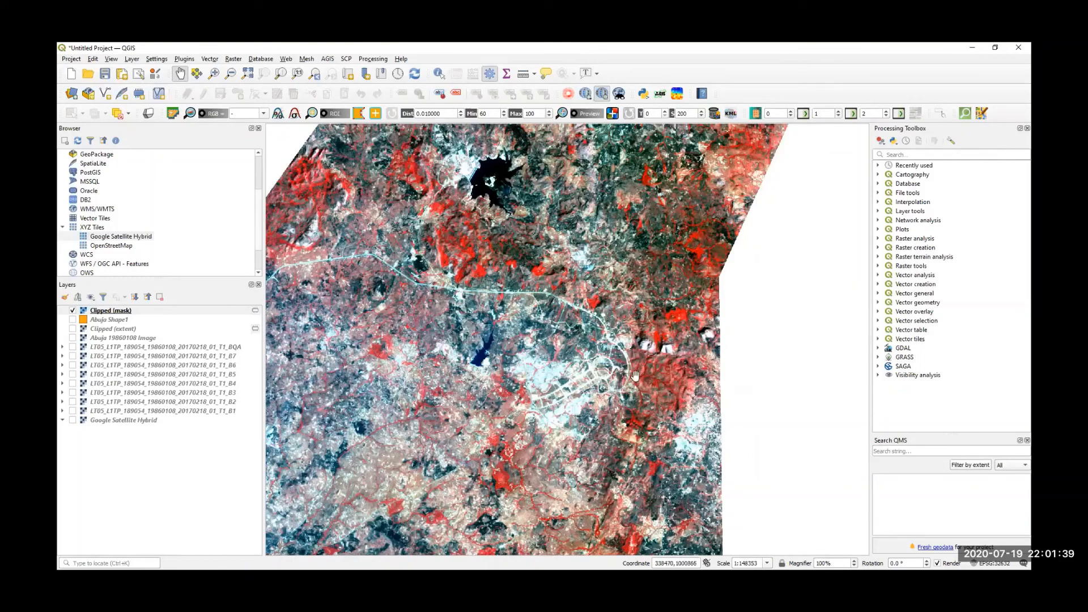
pyautogui.moveTo(613, 415); pyautogui.dragTo(731, 304)
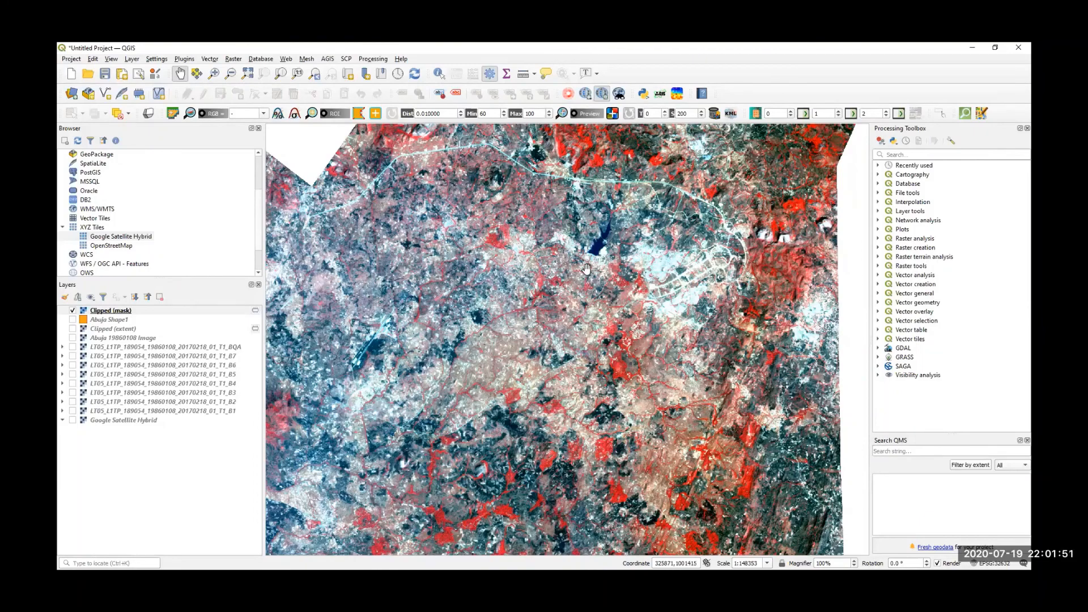
pyautogui.scroll(-3, 587, 269)
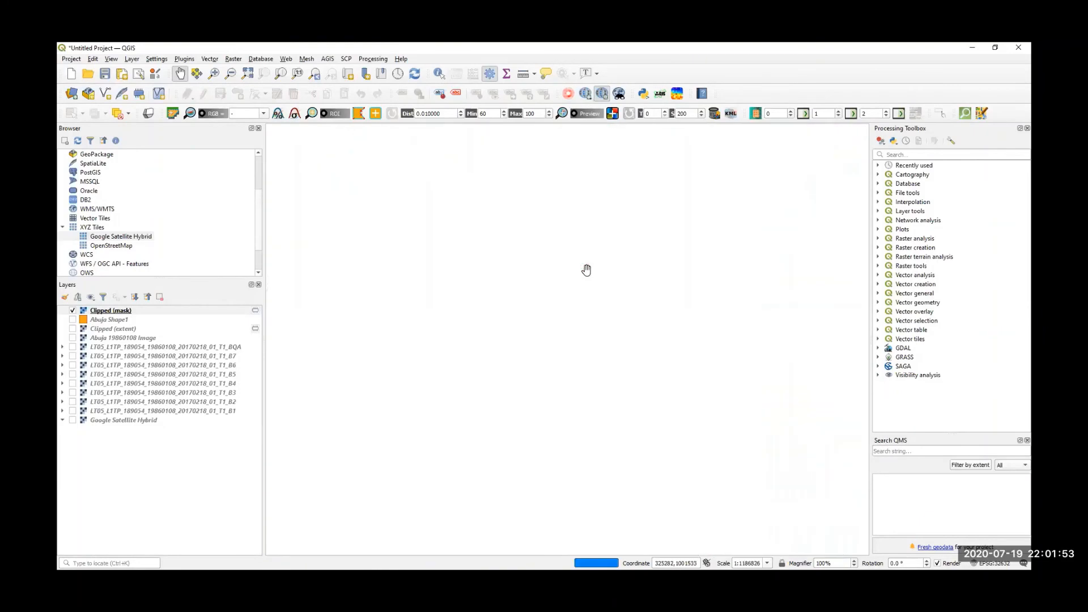
pyautogui.moveTo(586, 270); pyautogui.dragTo(651, 301)
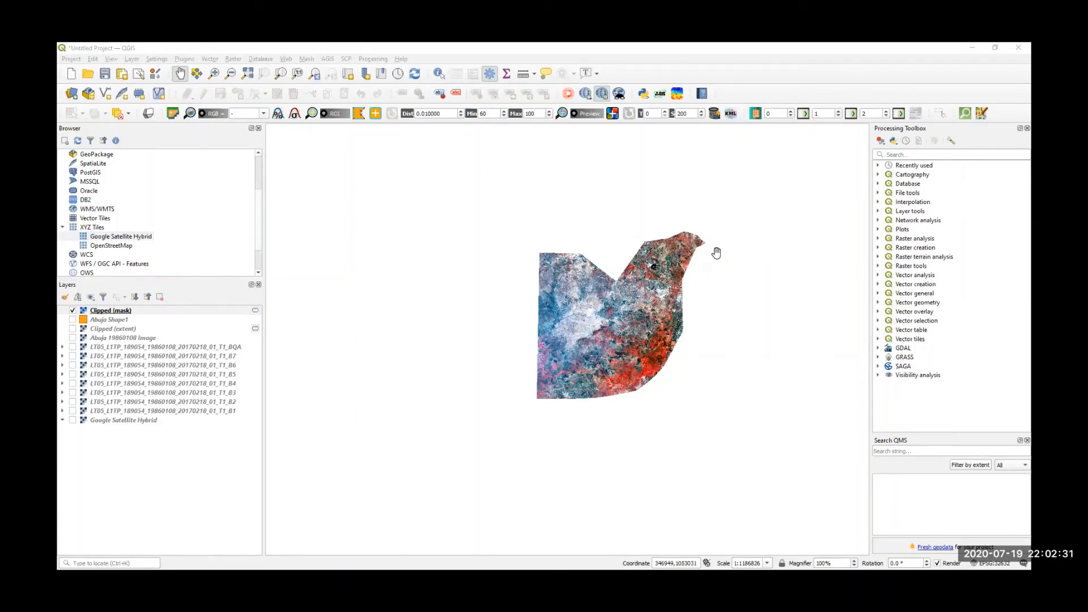
pyautogui.moveTo(635, 310); pyautogui.dragTo(684, 306)
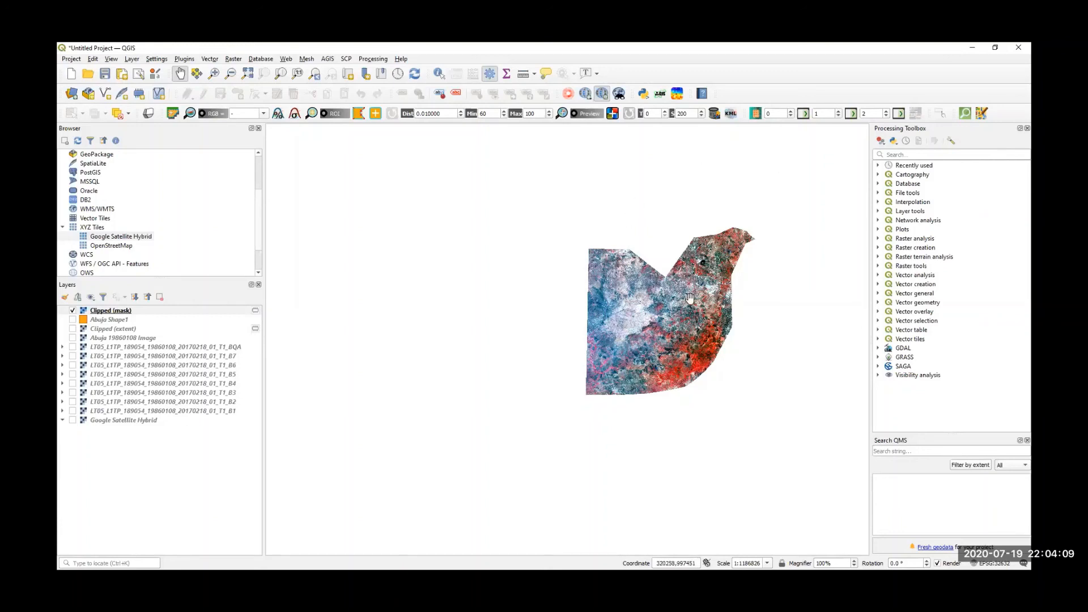
pyautogui.moveTo(690, 299); pyautogui.dragTo(679, 285)
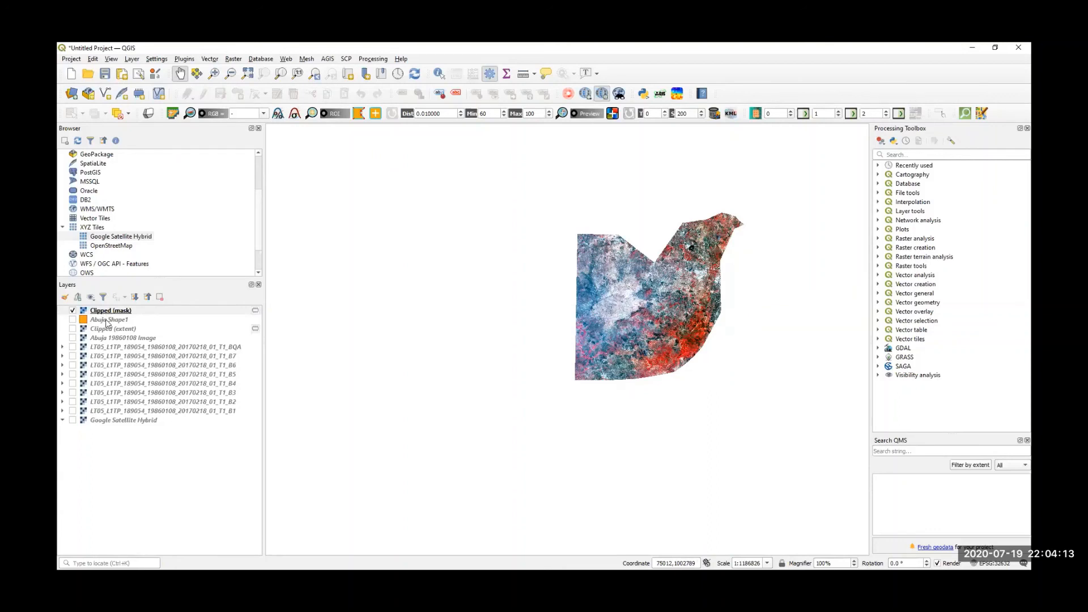
# - Show the Clipped (extent) layer, open its export to a raster file and review the available CRS options
pyautogui.click(74, 329)
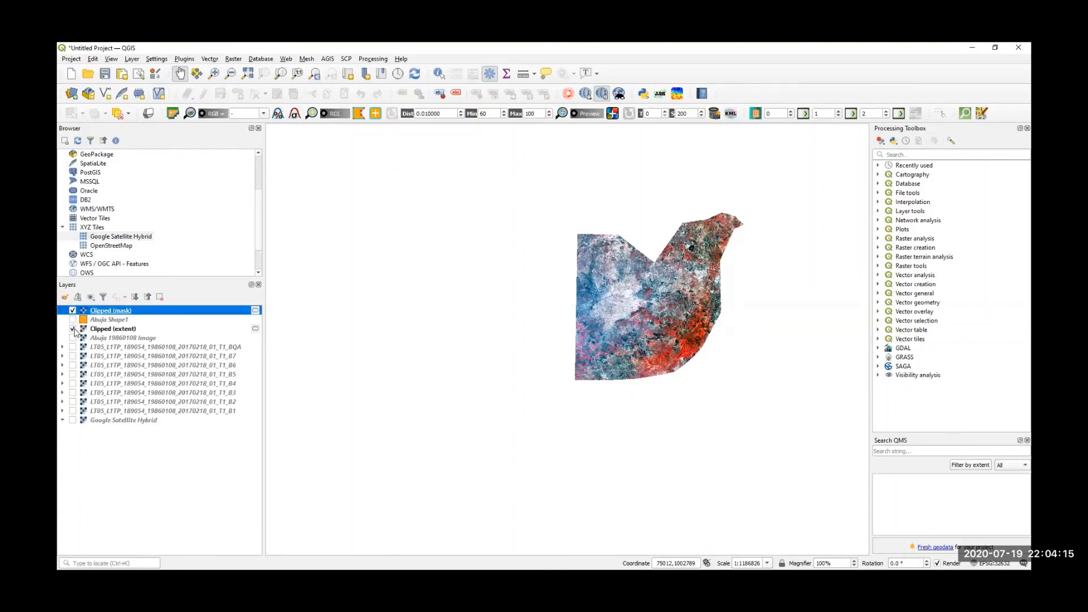
pyautogui.rightClick(119, 331)
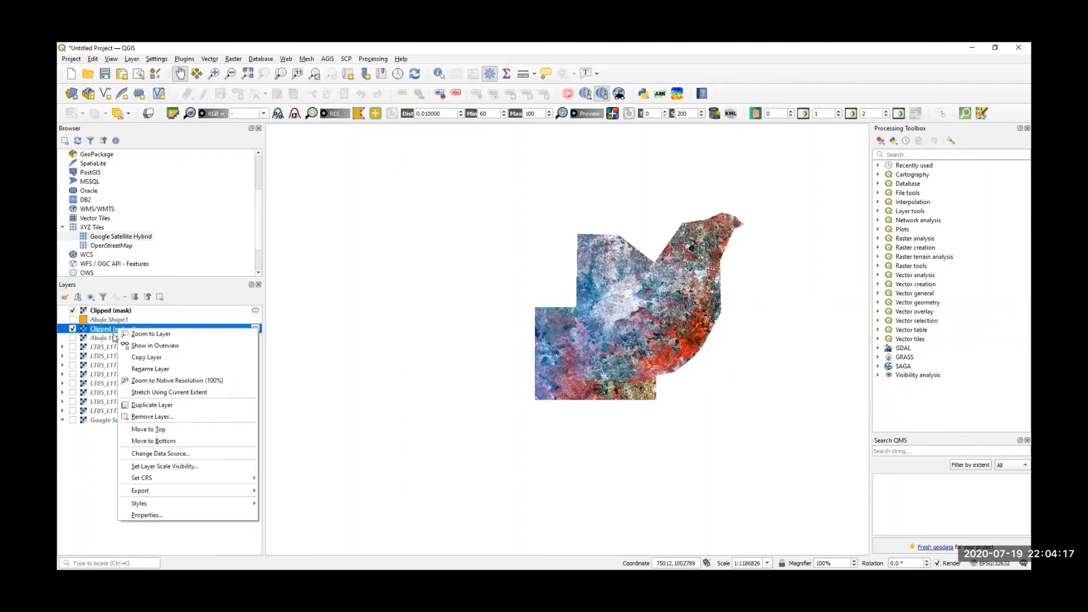
pyautogui.click(381, 236)
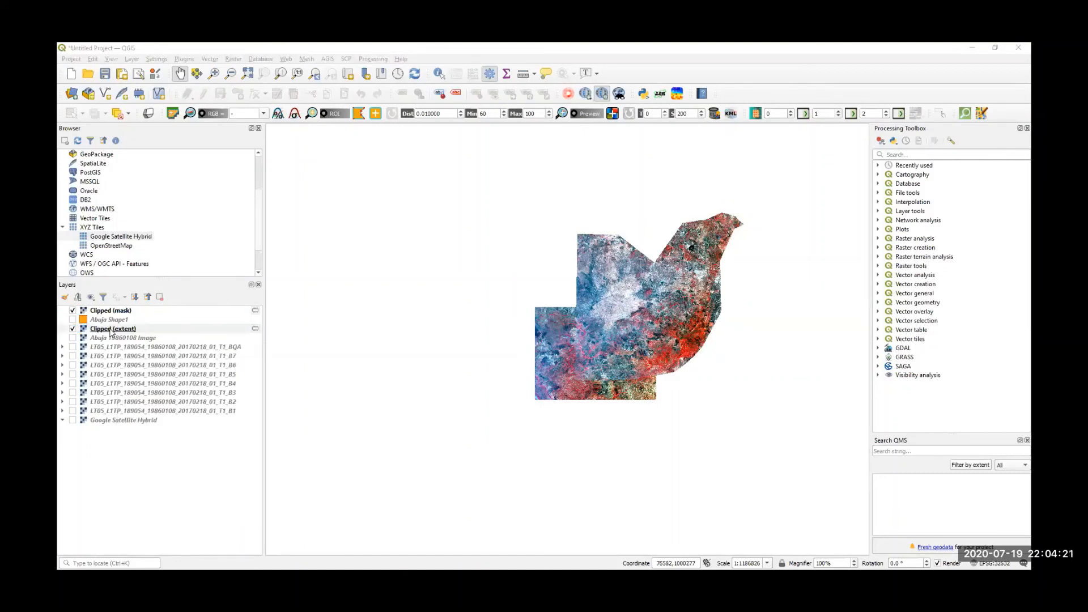
pyautogui.rightClick(111, 329)
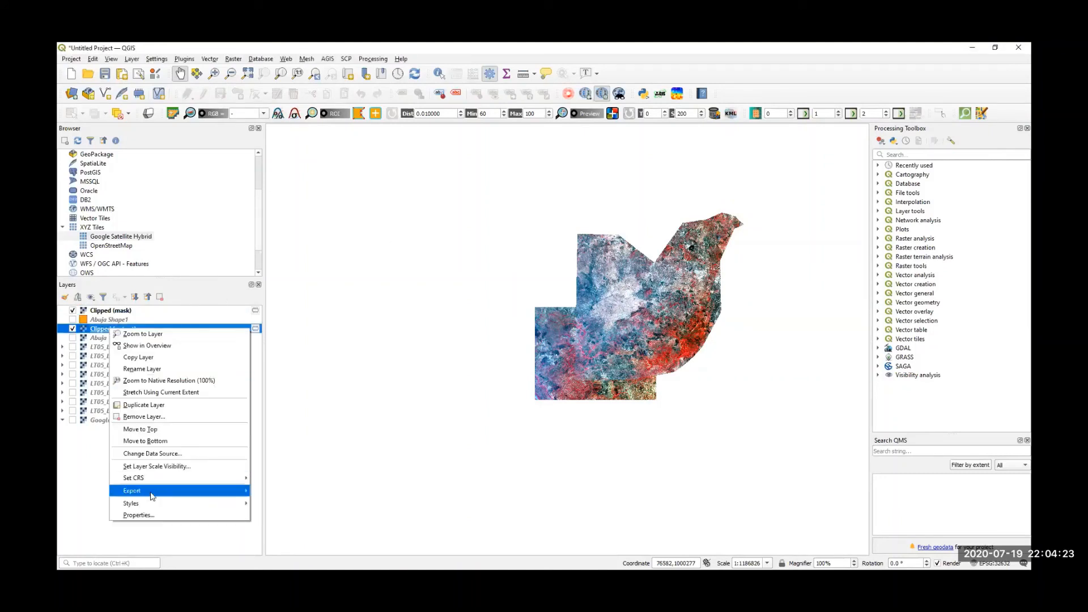
pyautogui.moveTo(159, 491)
pyautogui.click(282, 491)
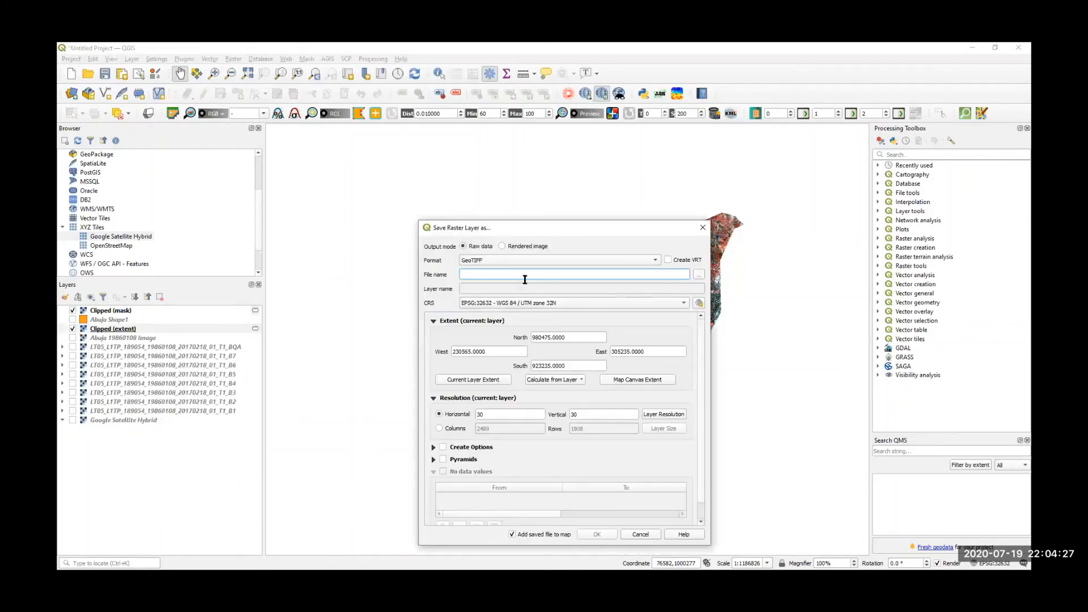
pyautogui.click(683, 305)
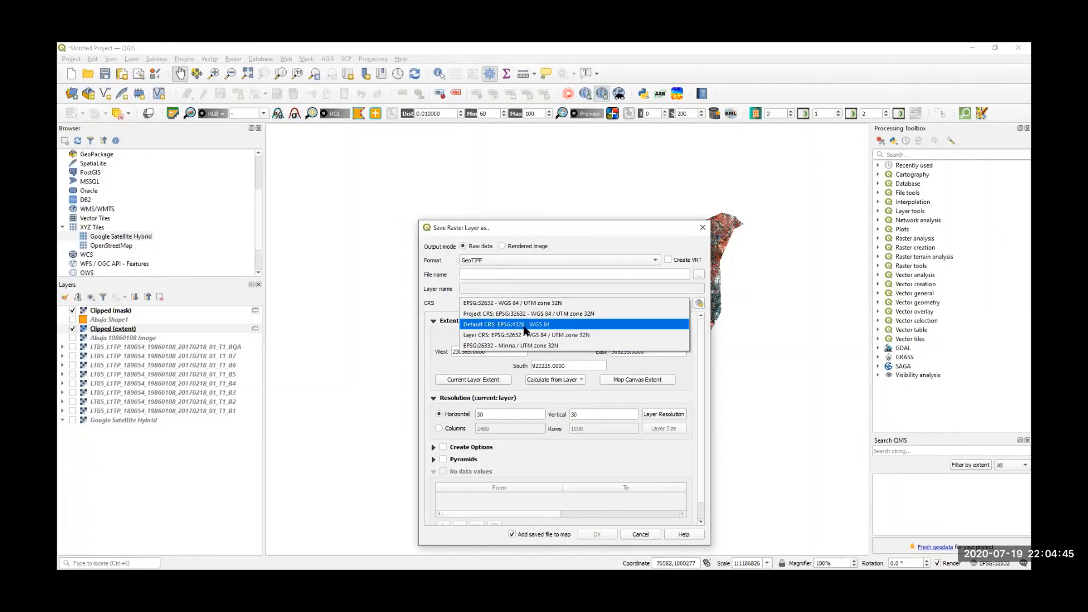
pyautogui.click(700, 277)
# - Export the Clipped (extent) layer as the GeoTIFF Clipped Abuja image in the Documents folder Geospatial Hut
pyautogui.click(700, 276)
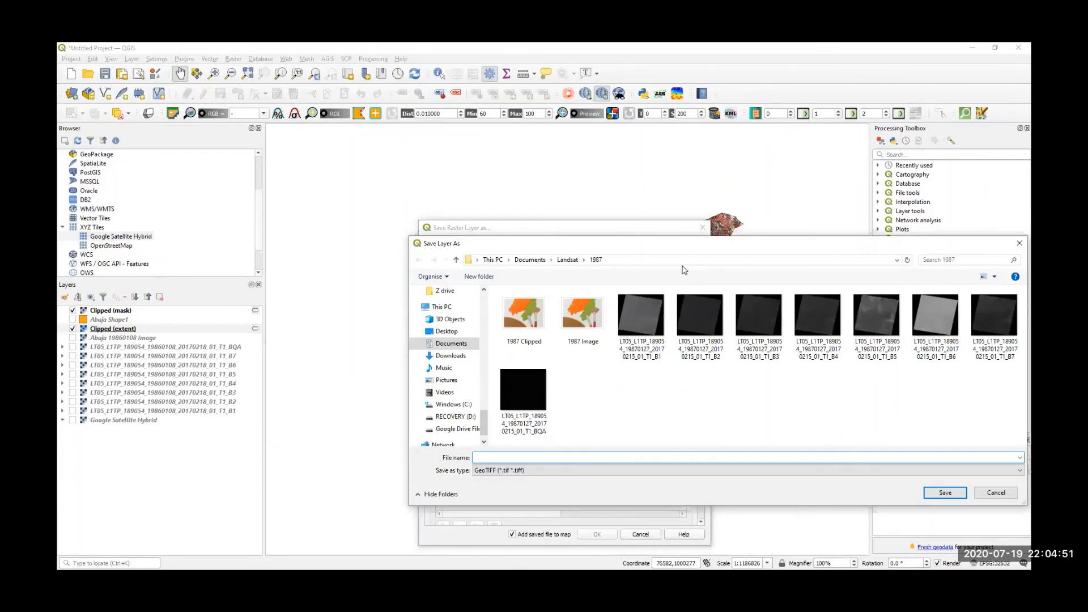
pyautogui.click(528, 260)
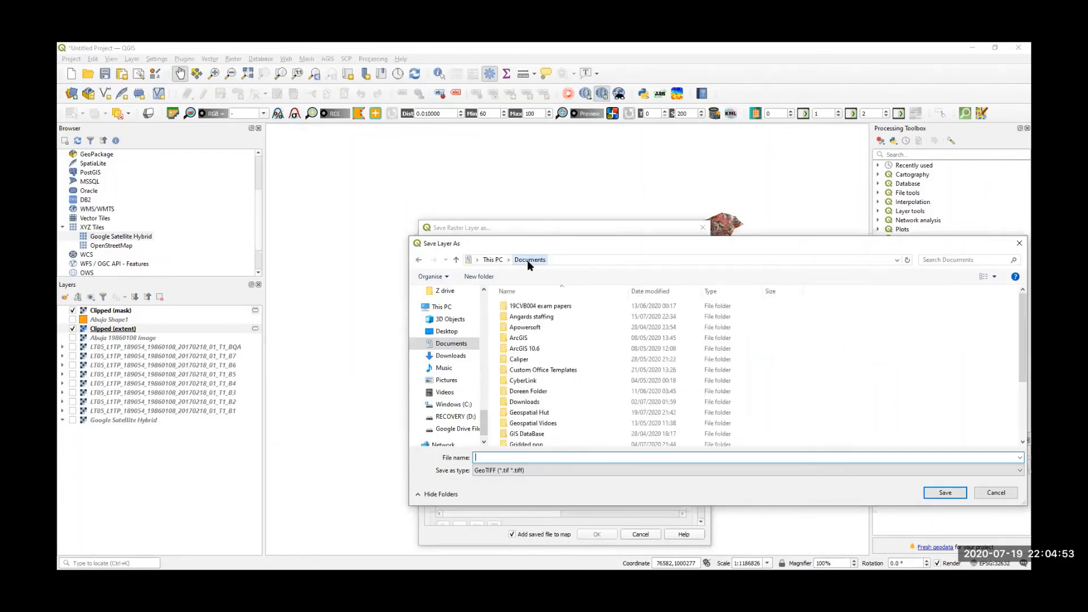
pyautogui.doubleClick(533, 414)
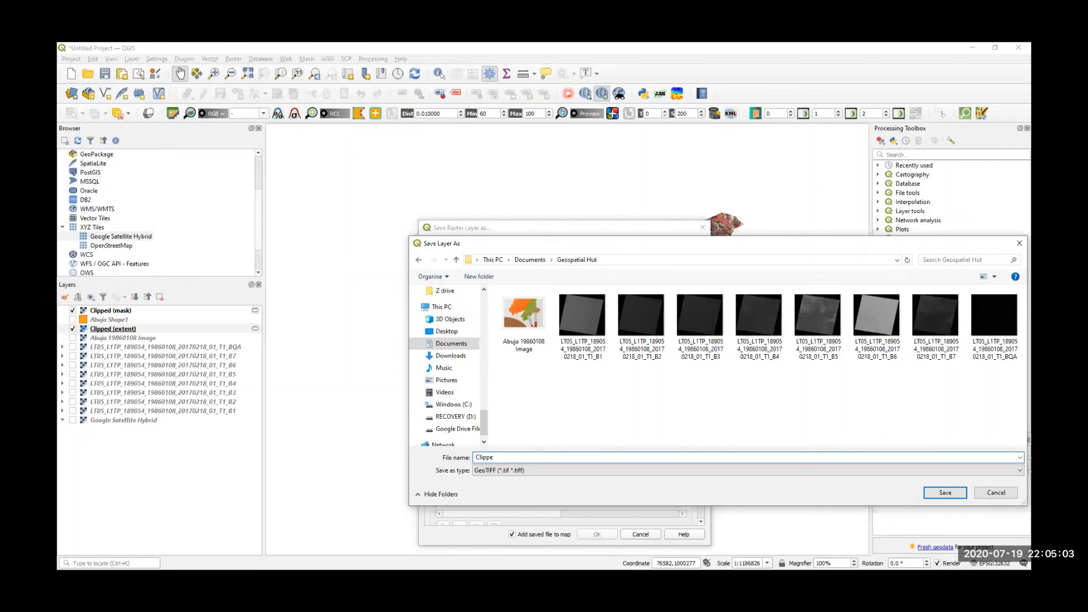
pyautogui.write('buja image')
pyautogui.click(945, 493)
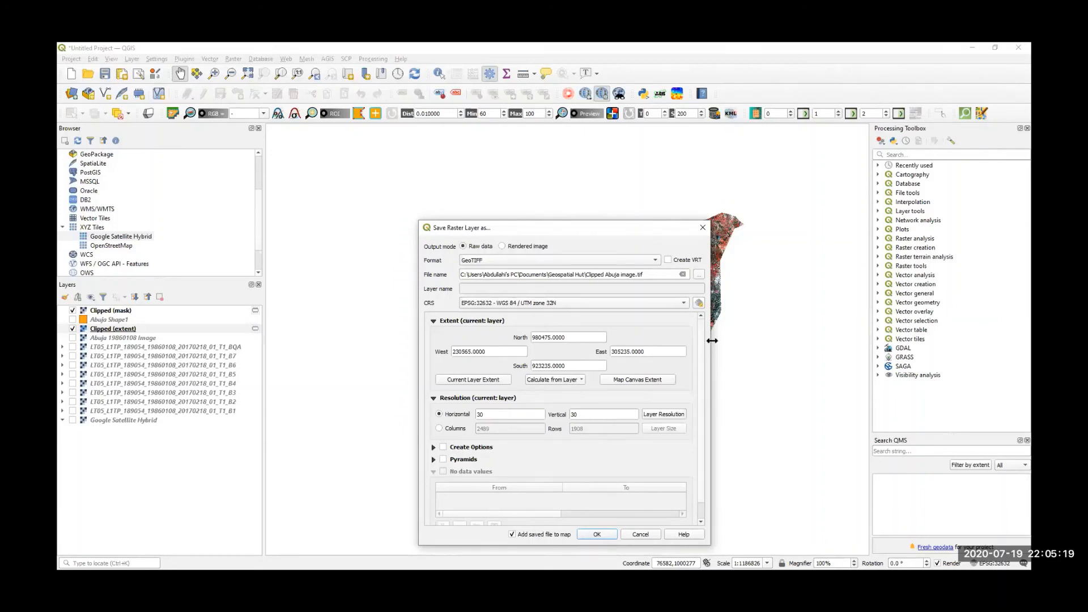
pyautogui.scroll(-1, 701, 408)
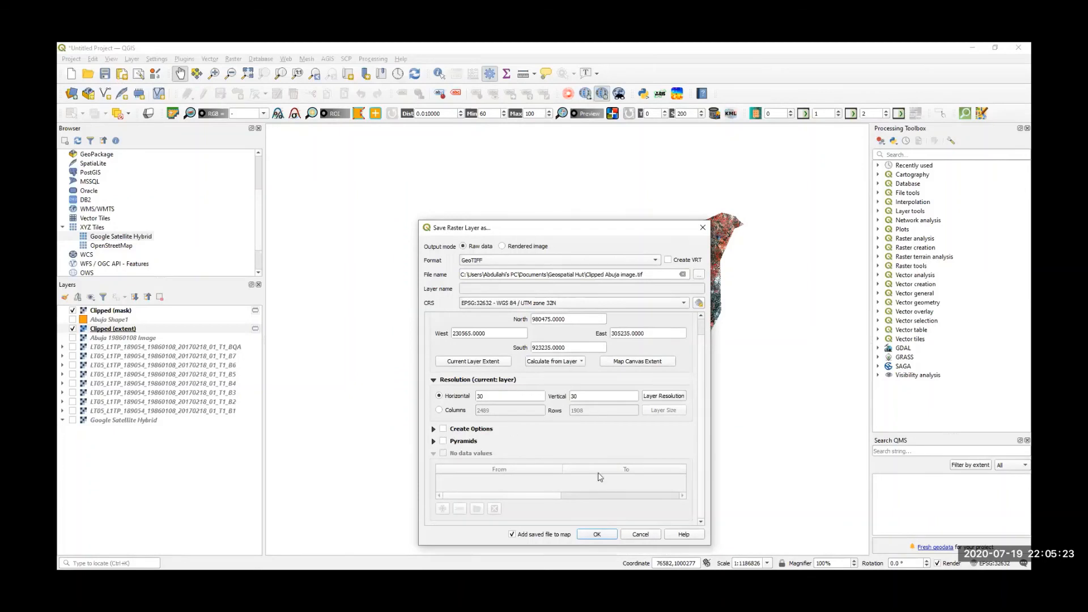
pyautogui.click(597, 537)
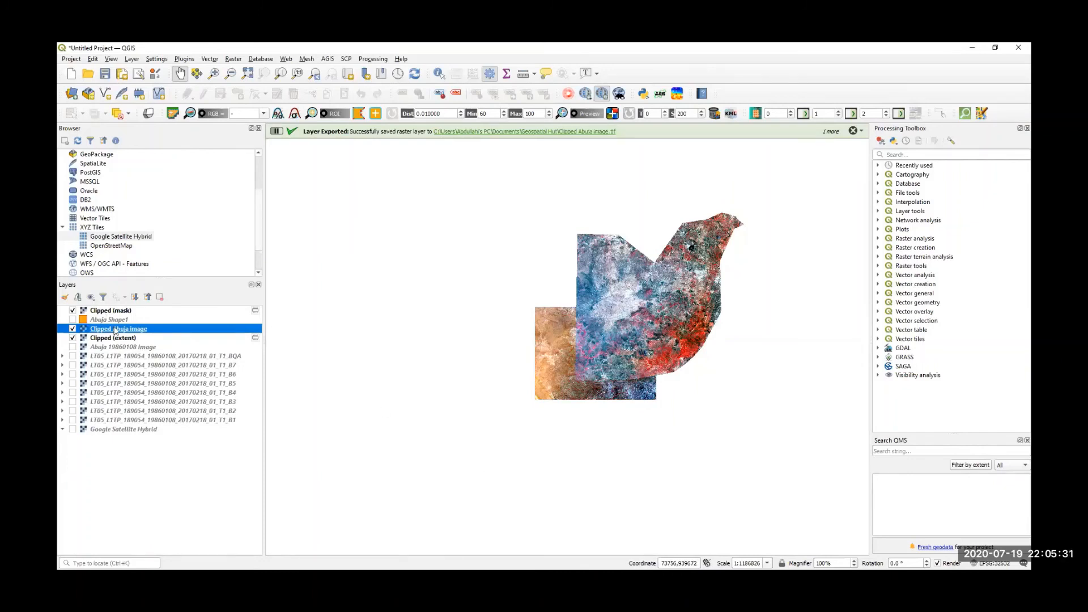
# - Hide the Clipped Abuja image layer and export Clipped (mask) as the GeoTIFF Clipped Abuja image Main in the Geospatial Hut folder
pyautogui.click(72, 329)
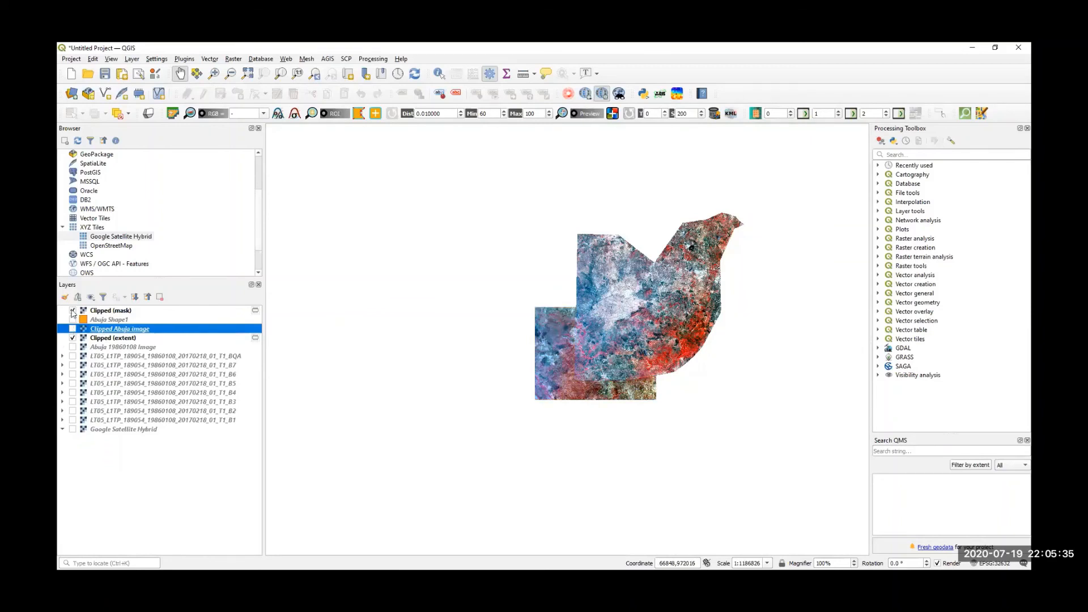
pyautogui.rightClick(110, 313)
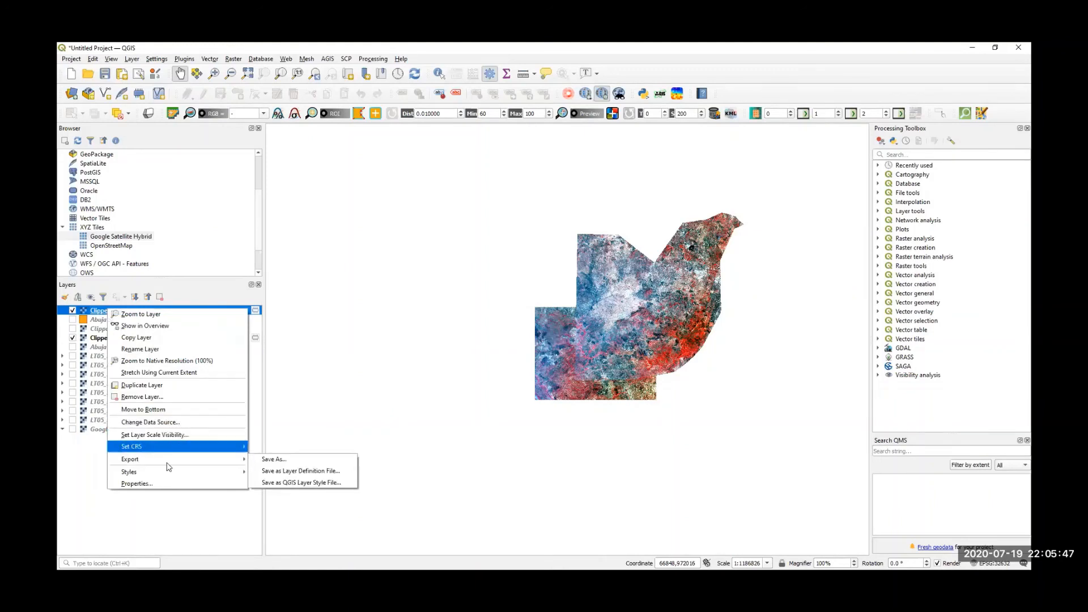
pyautogui.click(269, 460)
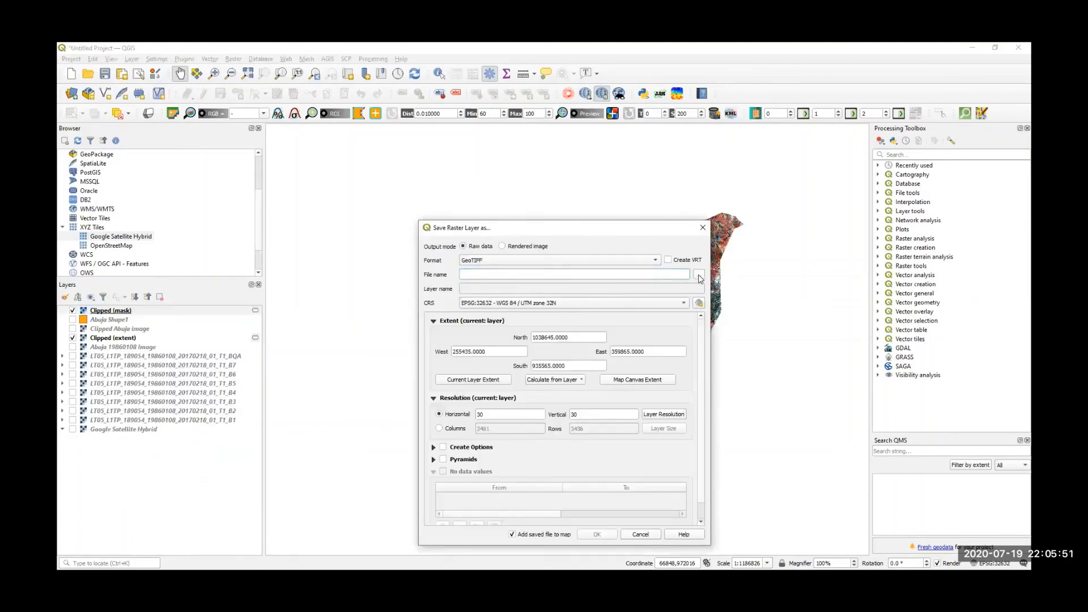
pyautogui.click(699, 275)
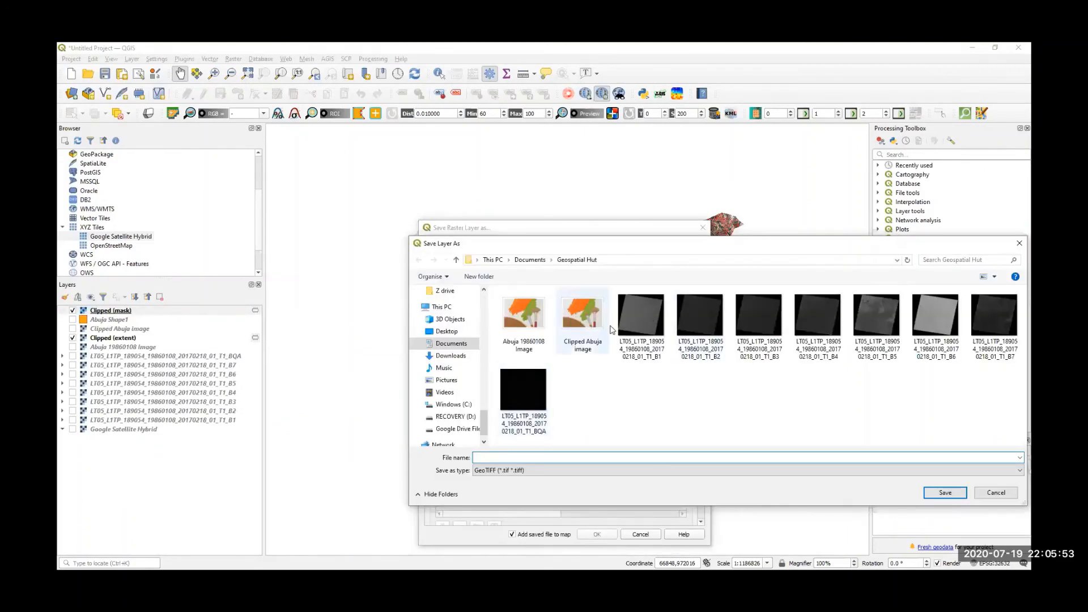
pyautogui.click(570, 329)
pyautogui.doubleClick(539, 463)
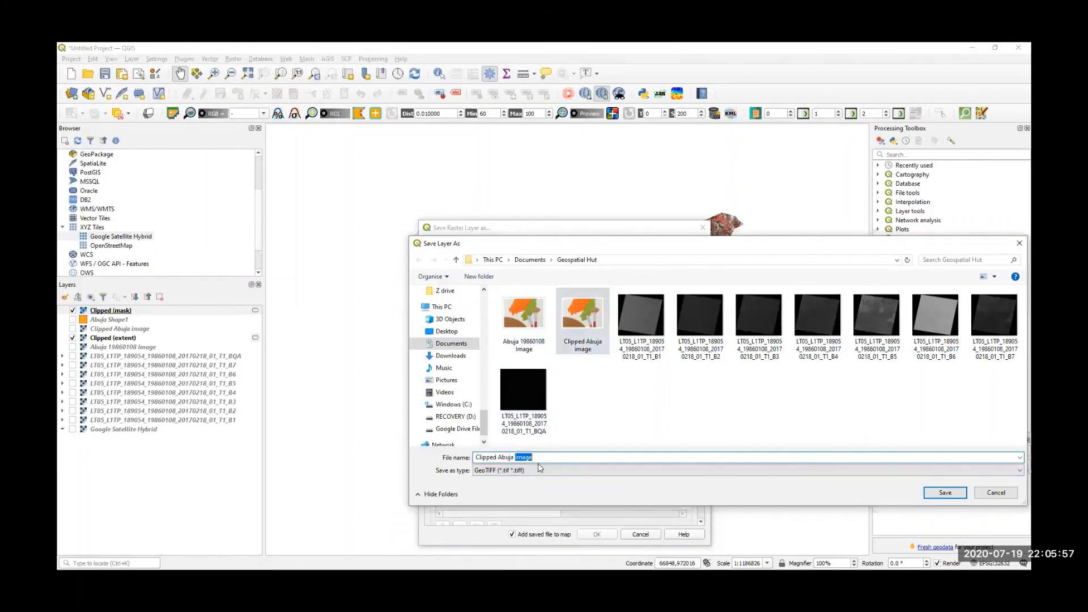
pyautogui.click(539, 457)
pyautogui.write('Mai')
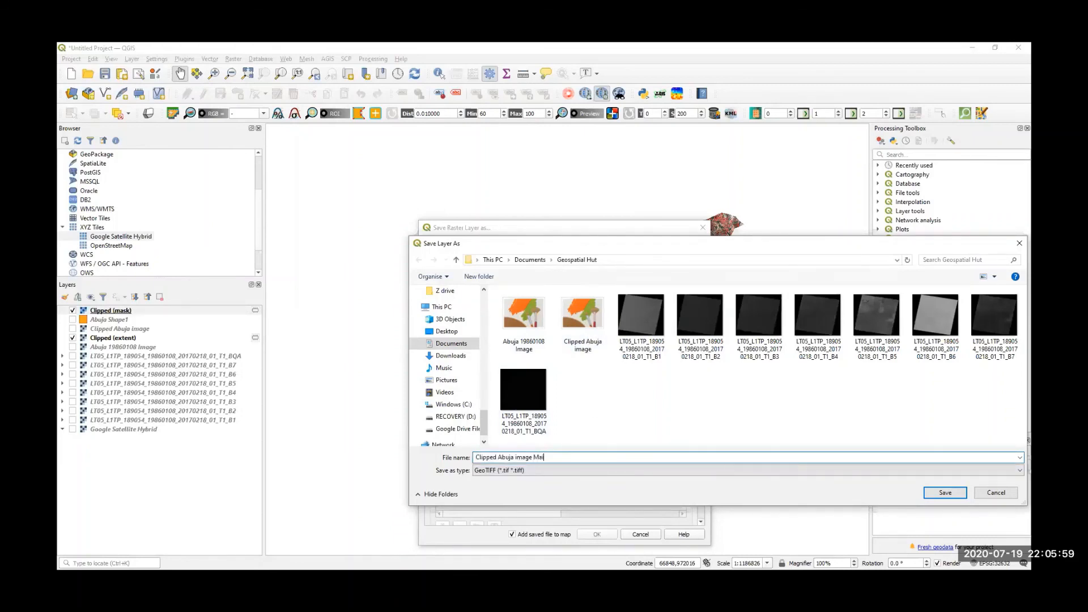
pyautogui.write('n')
pyautogui.click(945, 492)
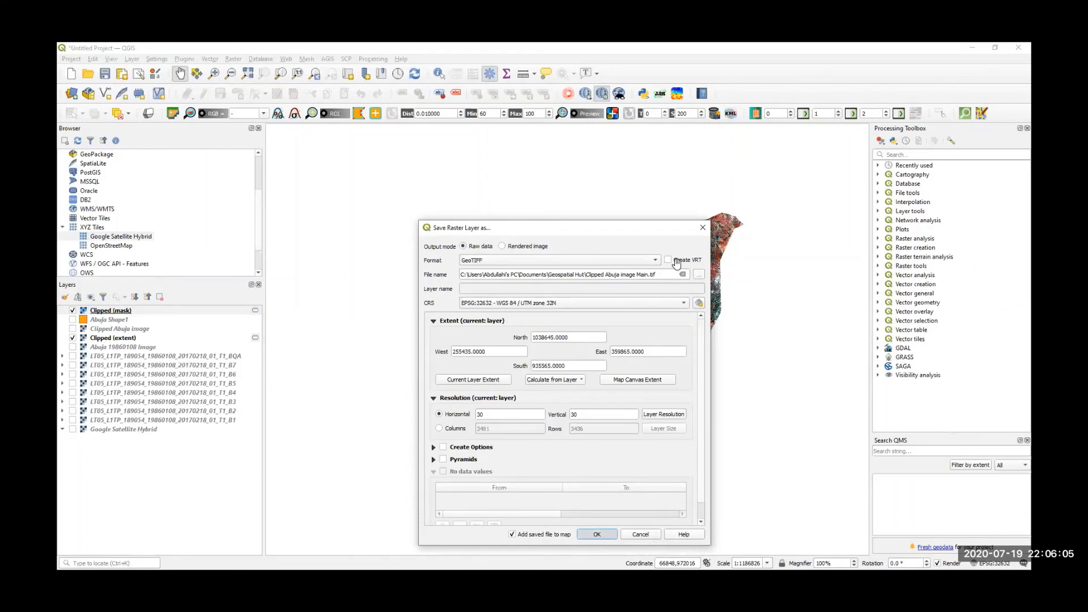
pyautogui.click(598, 536)
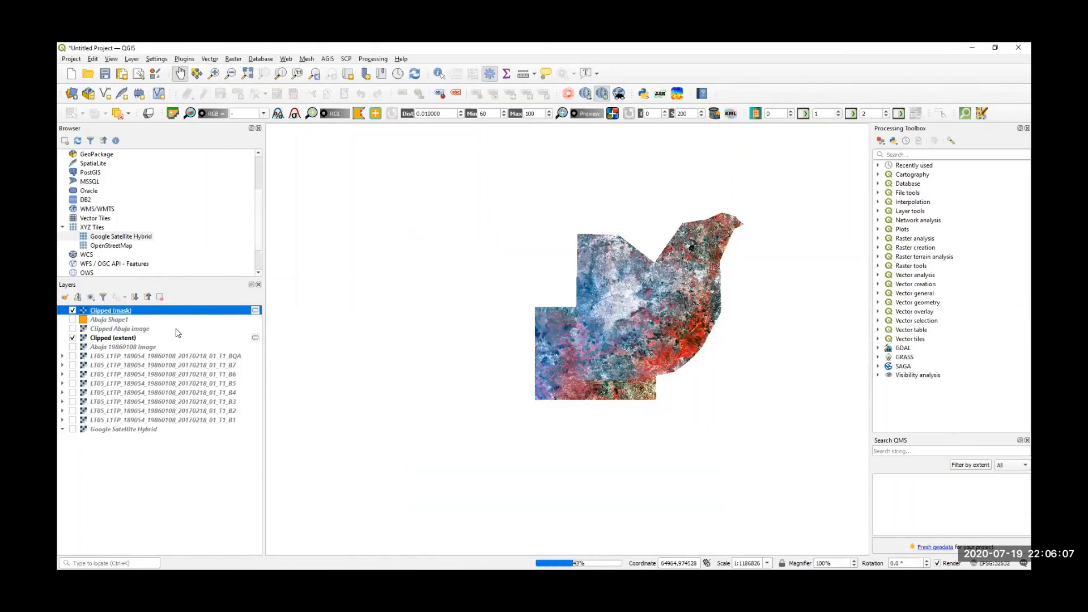